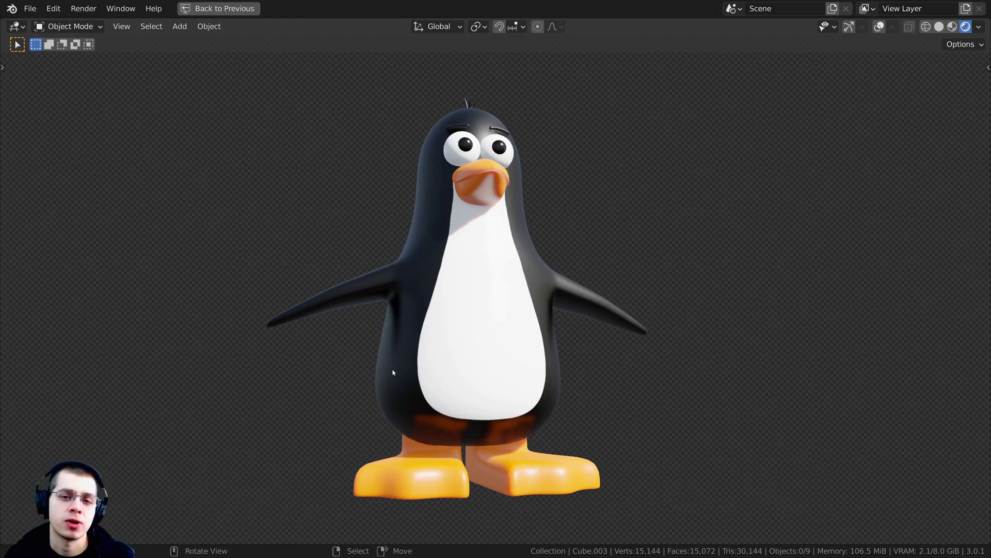
scroll(690, 377, "up", 2)
scroll(684, 383, "down", 2)
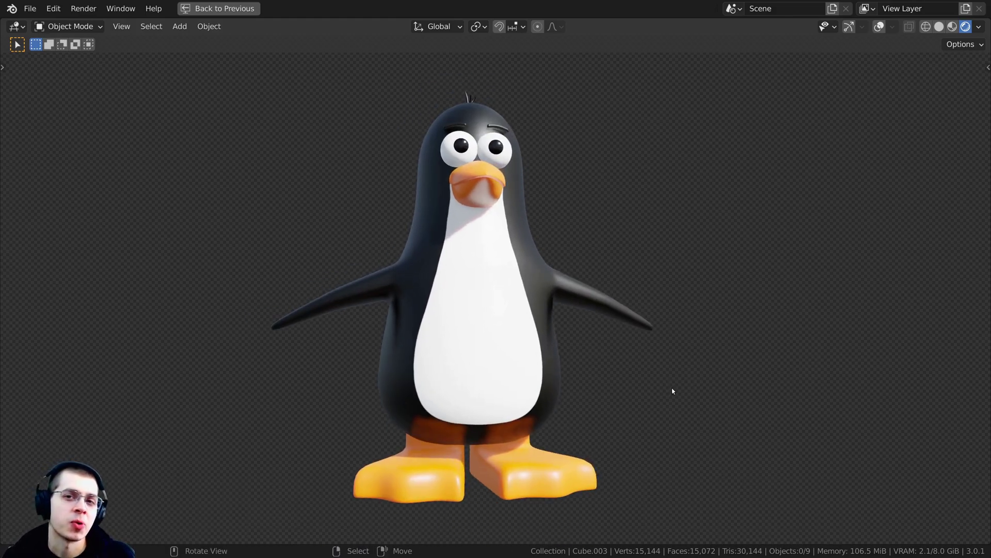
middle_click_drag(673, 397, 649, 403)
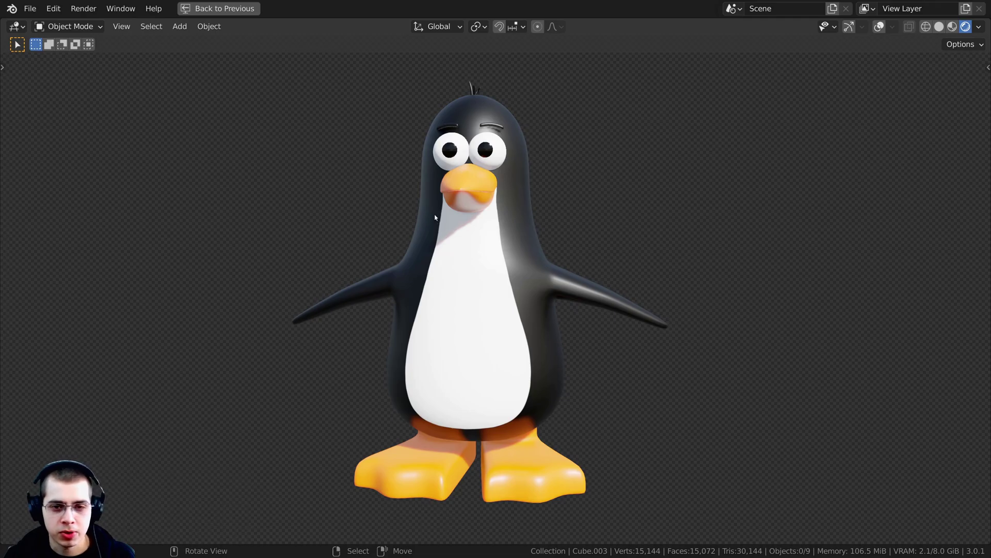
Switch the viewport to solid shading and return from the maximized view to the full Layout workspace
key("z")
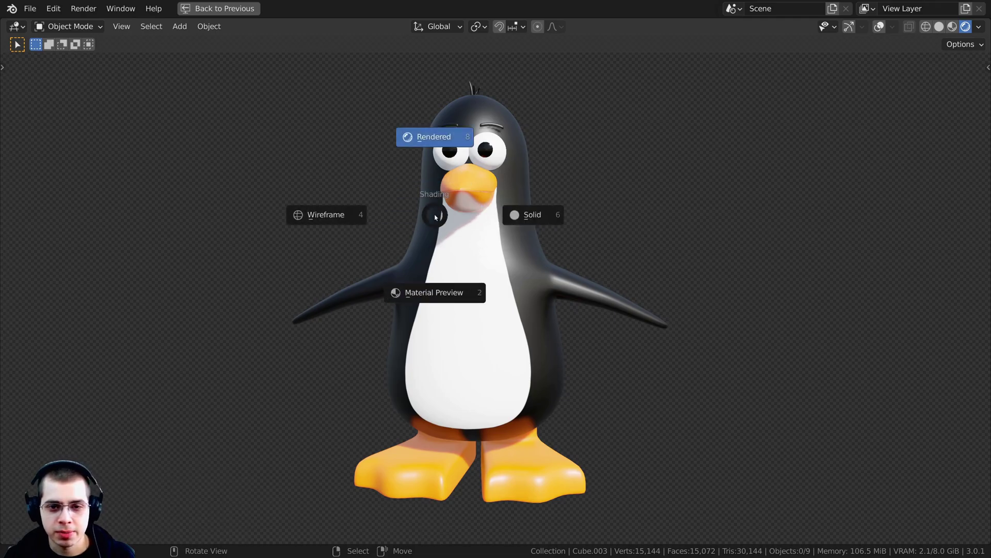
left_click(553, 216)
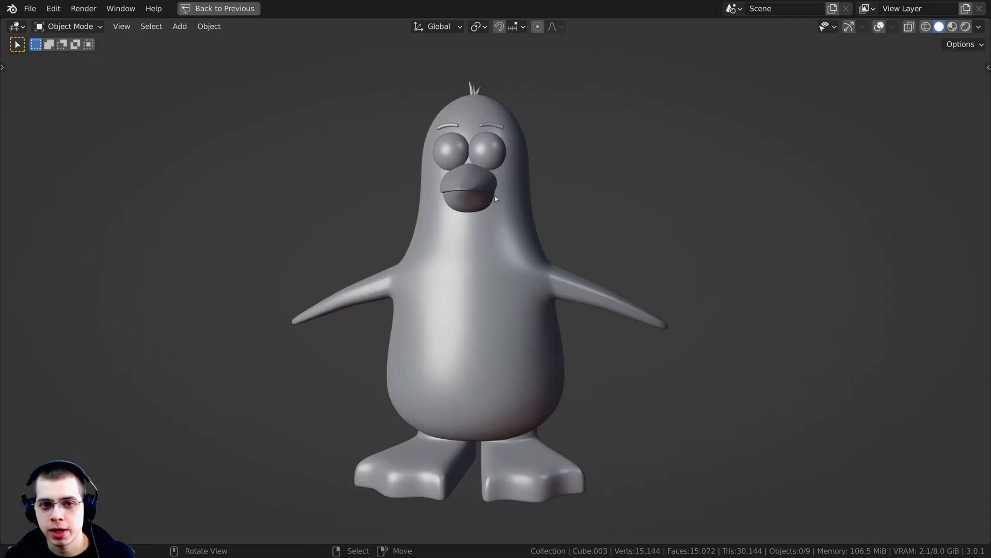
left_click(248, 8)
middle_click_drag(307, 183, 759, 325)
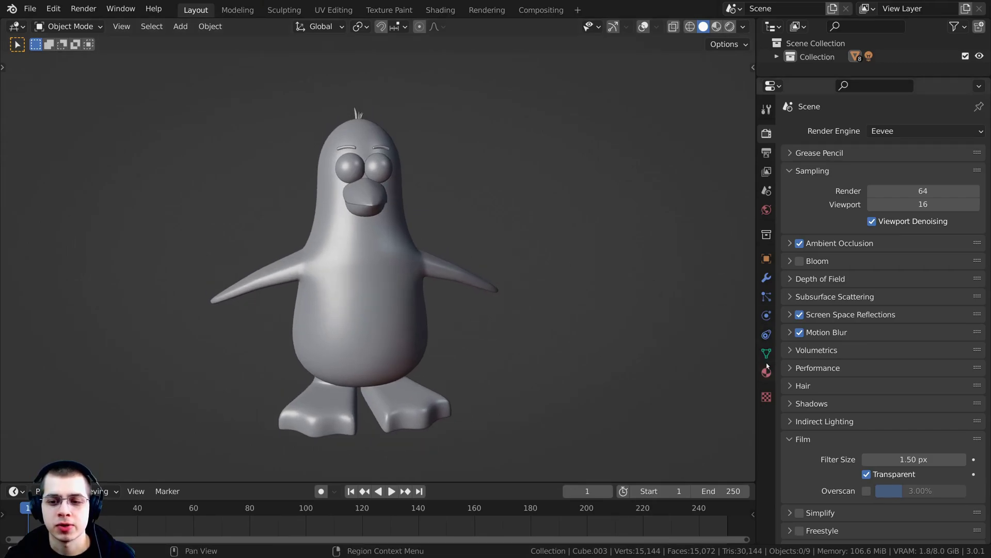
Display the modifier properties of the penguin's body and turn on the viewport overlays
left_click(771, 281)
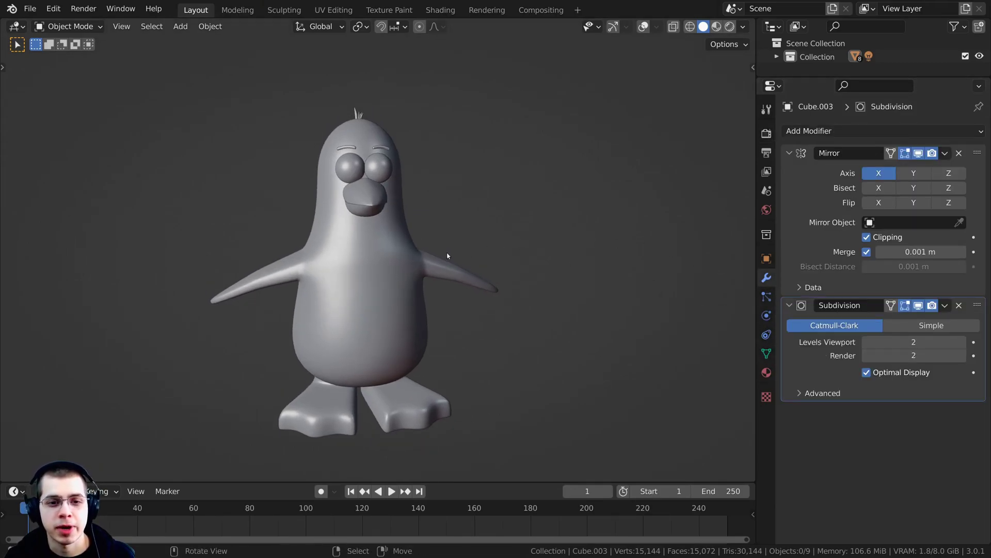
left_click(392, 281)
scroll(402, 258, "up", 2)
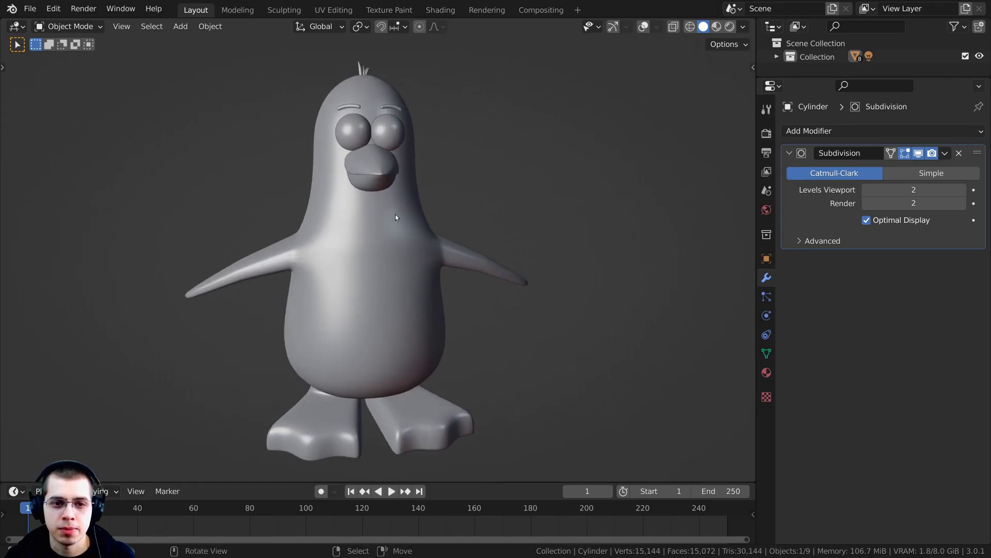
left_click(644, 26)
Inspect the body's mesh in Edit Mode, including the arms, and return to Object Mode
key("g")
key("Escape")
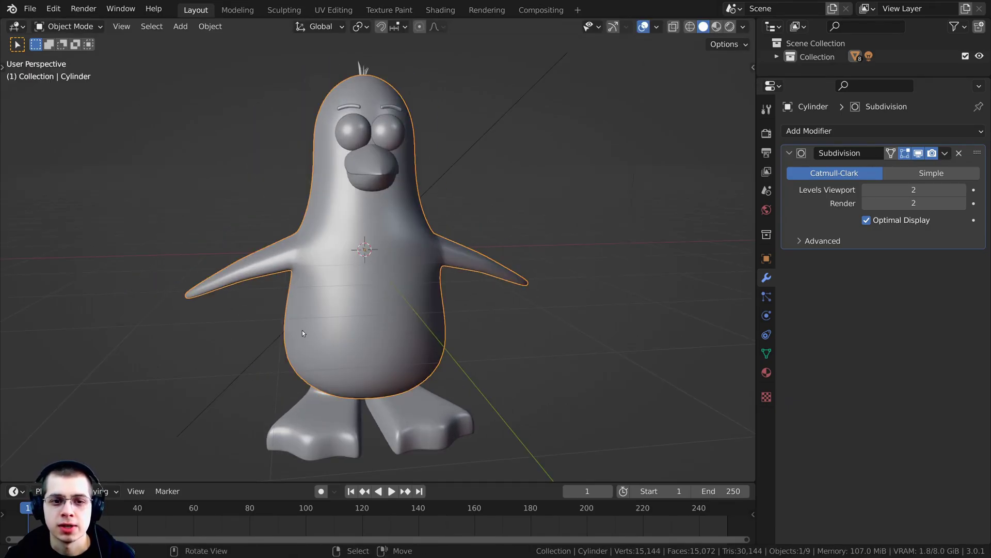
key("Tab")
mouse_move(422, 255)
middle_mouse_down()
mouse_move(411, 253)
mouse_move(419, 248)
middle_mouse_up()
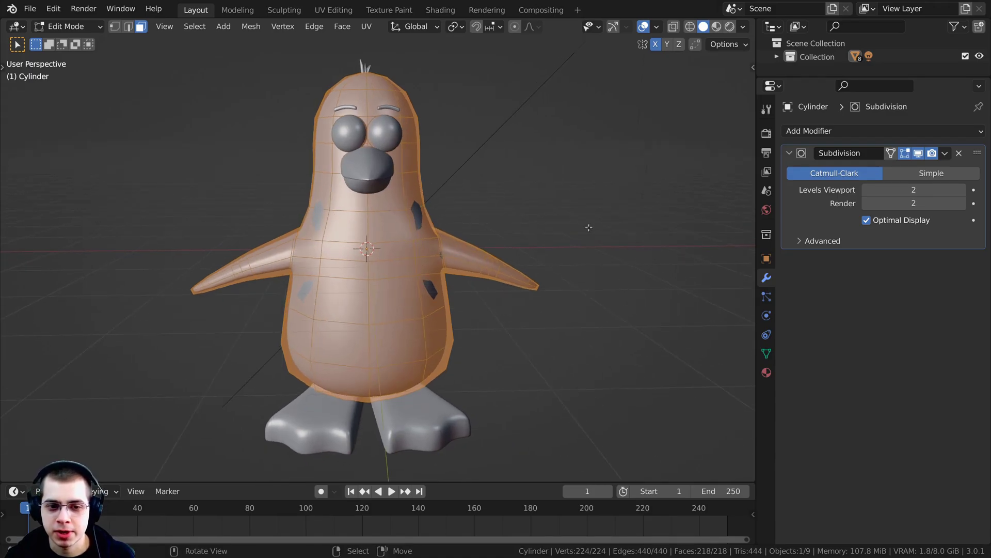
key("Tab")
middle_click_drag(352, 191, 355, 205)
middle_click_drag(377, 307, 378, 243, "shift")
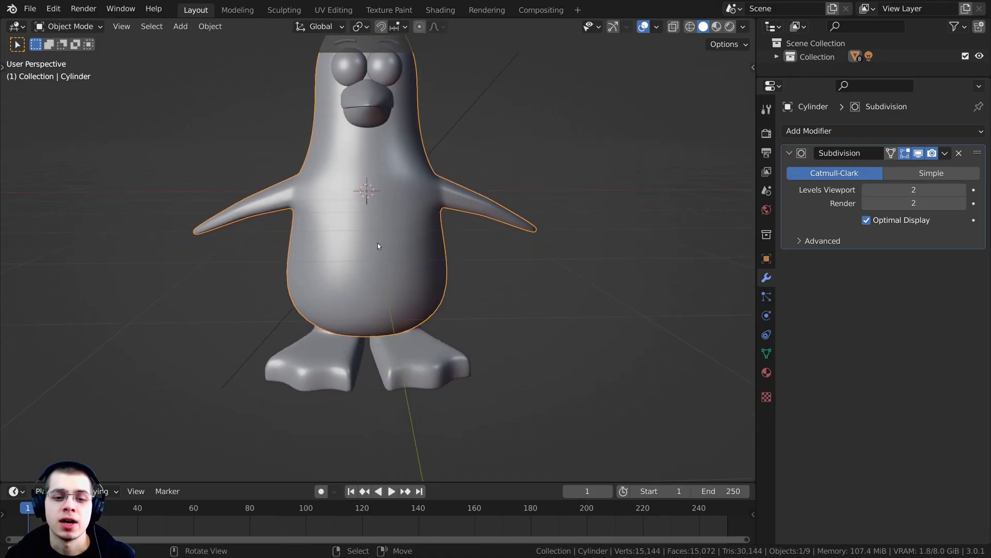
Select the feet, inspect their mirrored mesh in Edit Mode and return to Object Mode
left_click(407, 346)
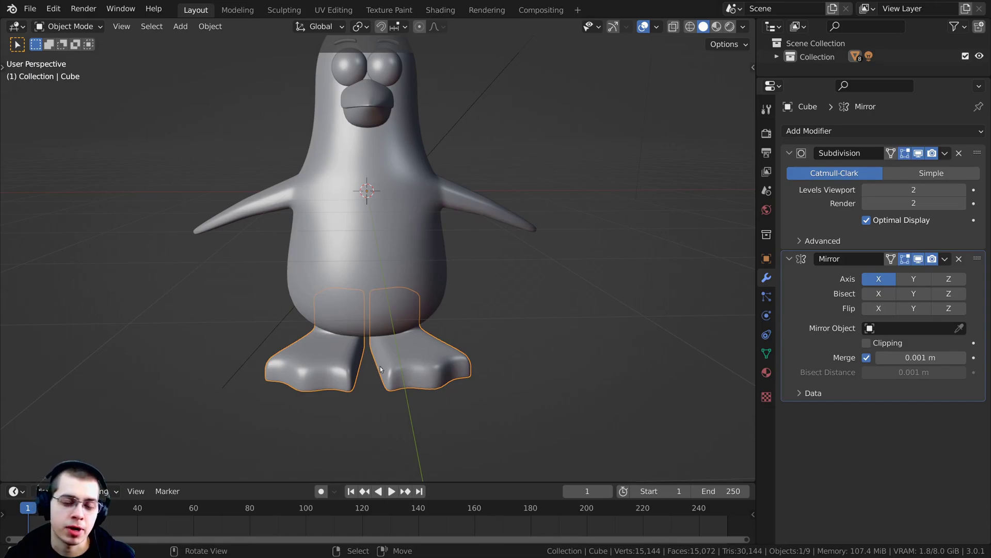
middle_click_drag(381, 369, 384, 322)
key("Tab")
key("g")
right_click(384, 306)
key("Tab")
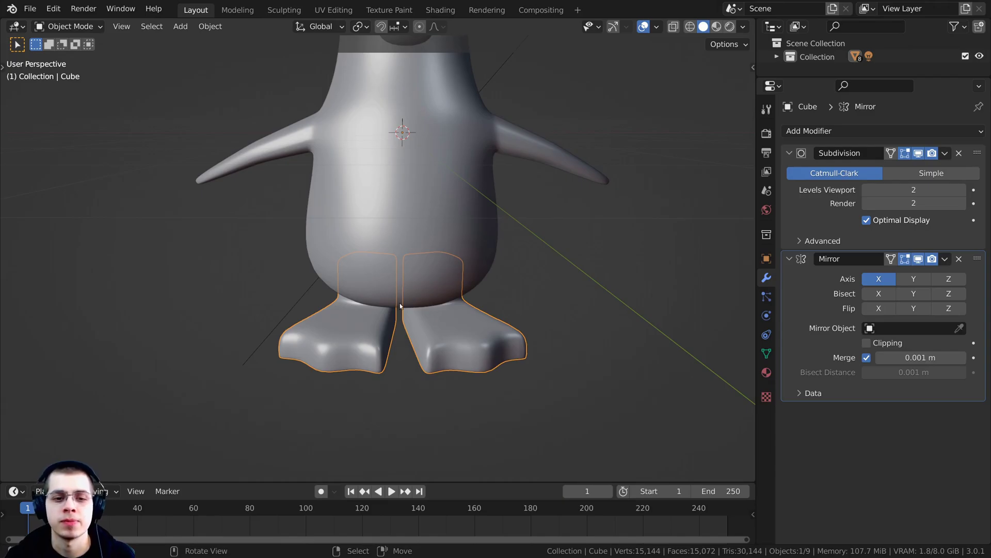
Apply the Mirror modifier on the feet, keeping the Subdivision modifier
left_click(821, 213)
left_click(825, 287)
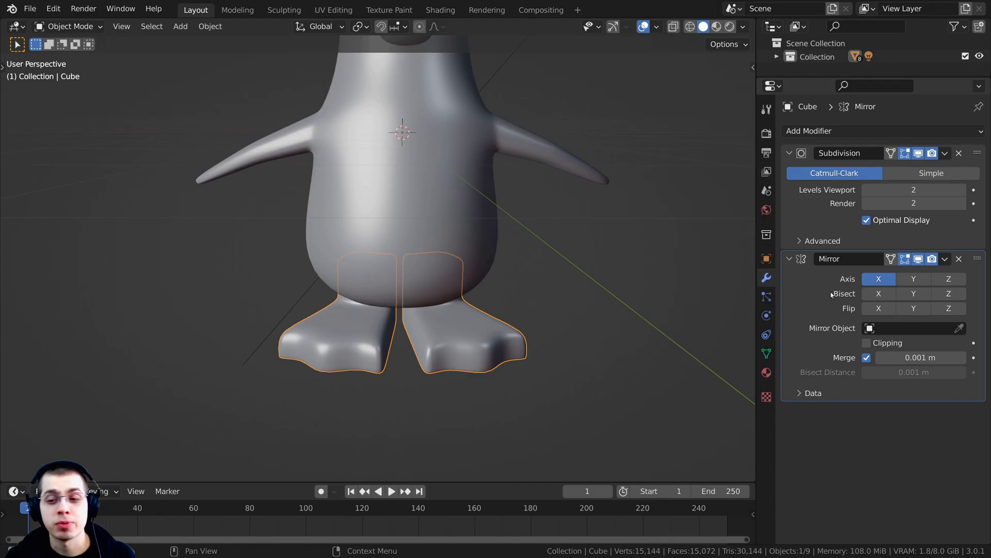
key("ctrl+a")
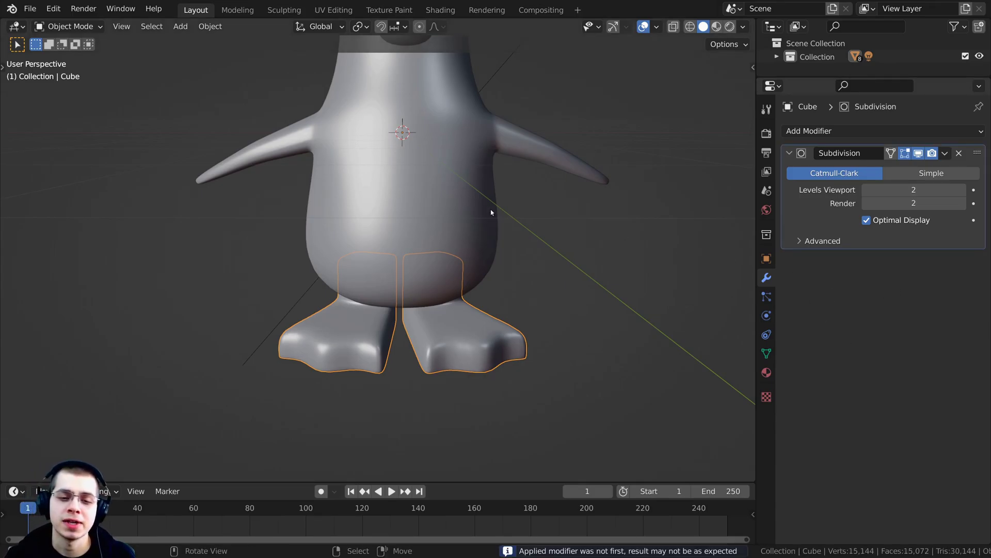
Check the modifiers on the penguin's eyes and eyebrows
middle_click_drag(491, 210, 441, 241)
middle_click_drag(443, 315, 441, 251)
middle_click_drag(455, 189, 455, 176)
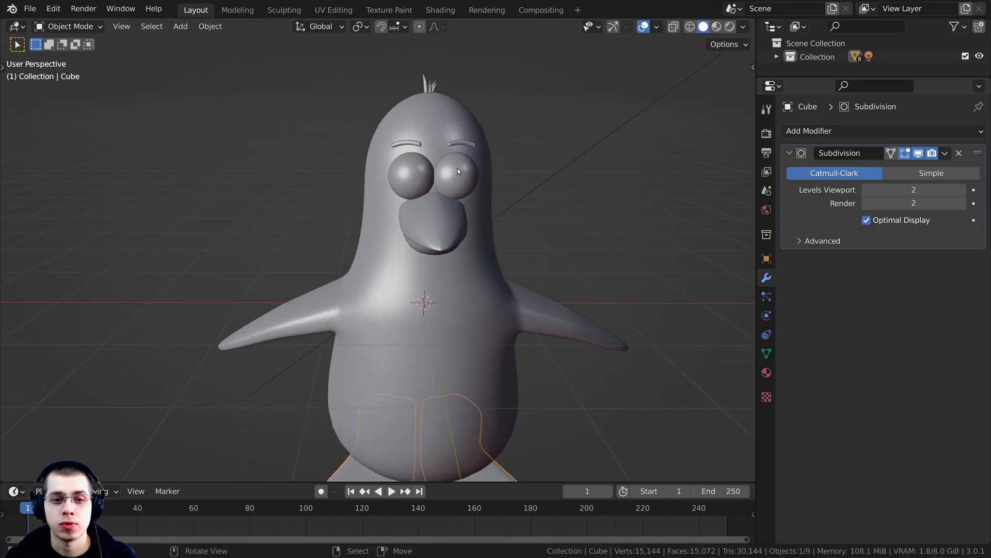
left_click(457, 168)
left_click(460, 144)
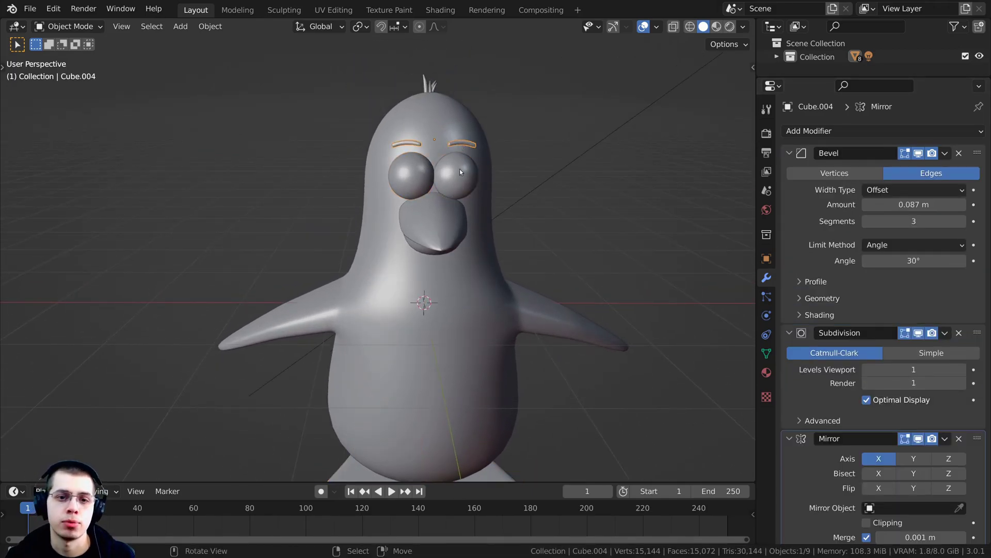
Examine the upper beak's modifiers and its mesh in Edit Mode, and try rotating the beak freely
left_click(433, 216)
middle_click_drag(432, 216, 421, 247, "shift")
scroll(421, 247, "up", 3)
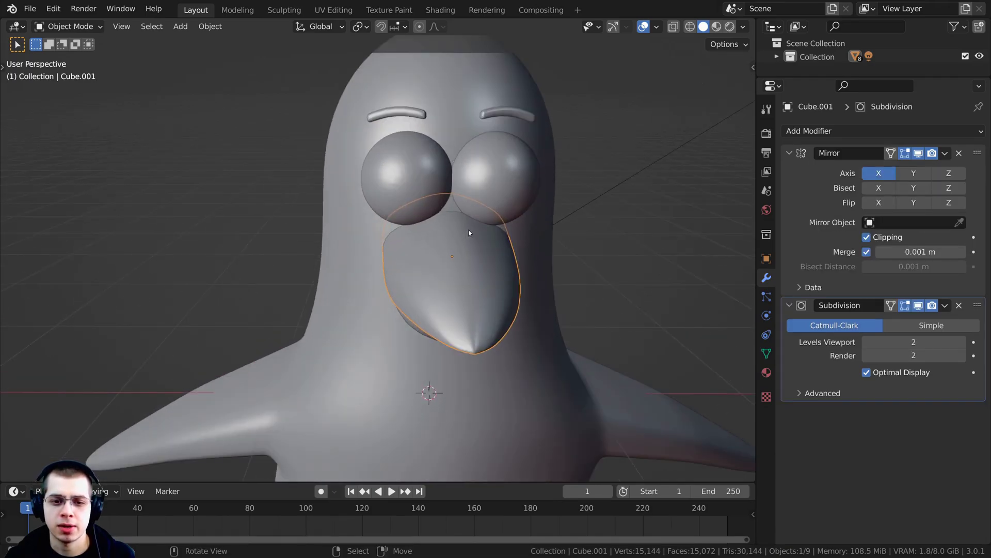
key("Tab")
middle_click_drag(502, 245, 482, 208)
key("Tab")
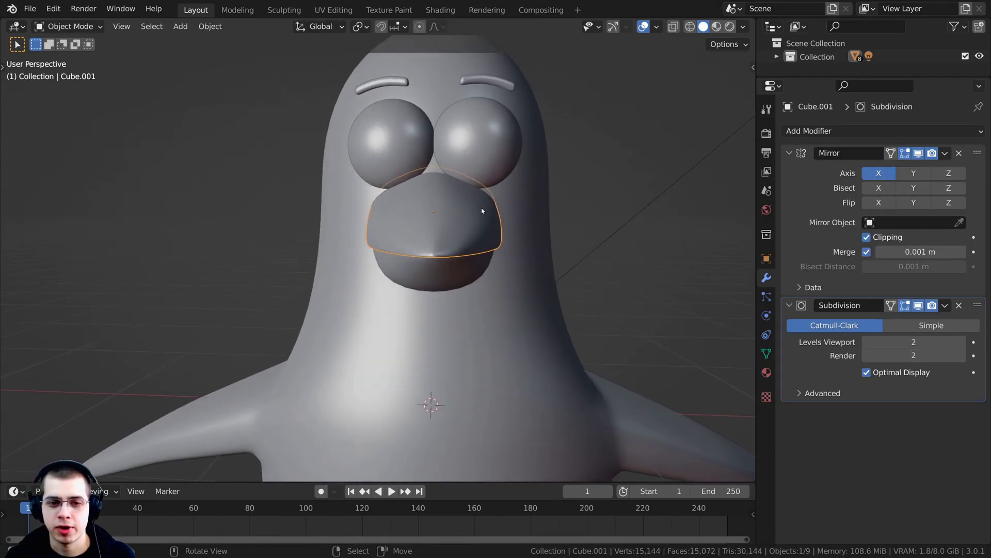
key("r")
key("r")
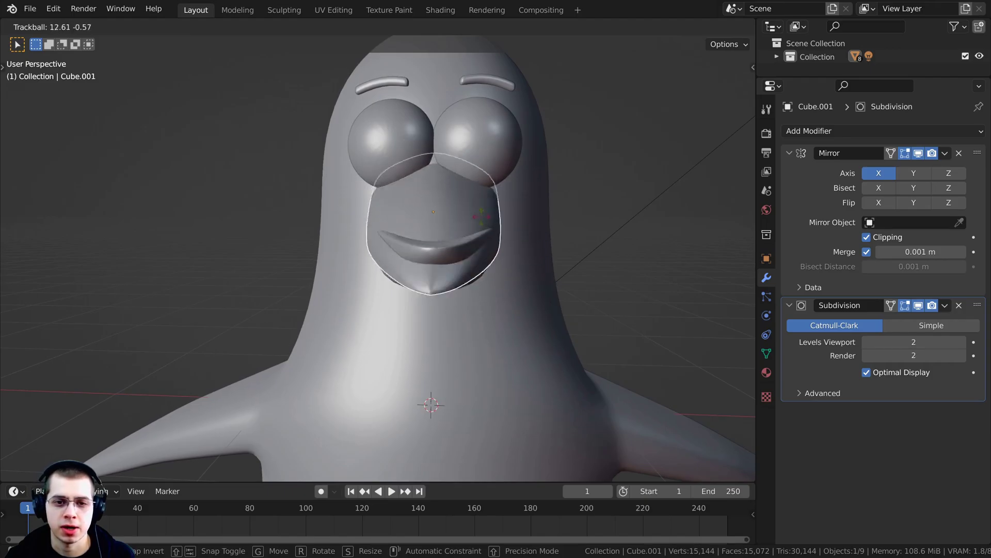
key("Escape")
Apply the Mirror modifier on the eyes, keeping the Subdivision modifier
middle_click_drag(488, 215, 459, 211)
left_click(459, 210)
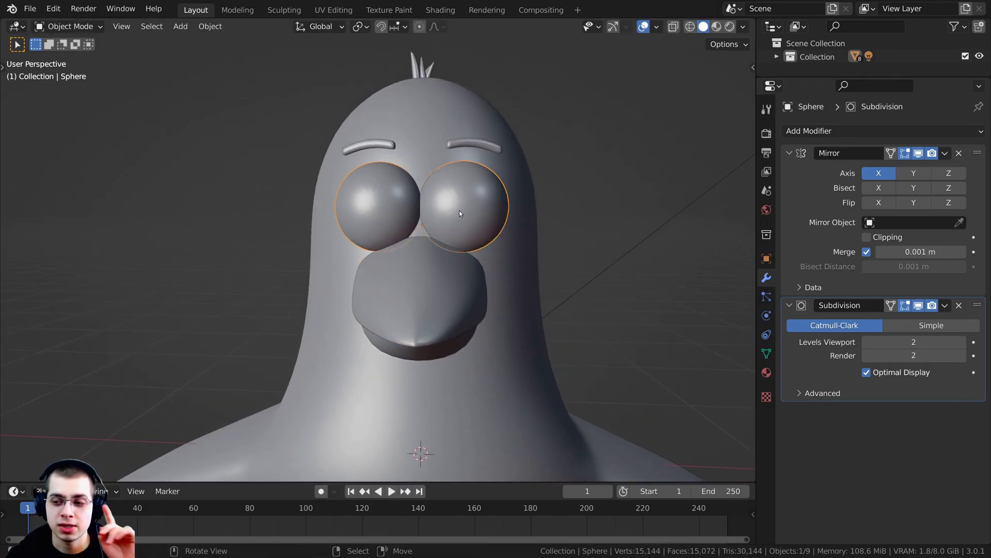
left_click(467, 141)
middle_click_drag(470, 137, 460, 151)
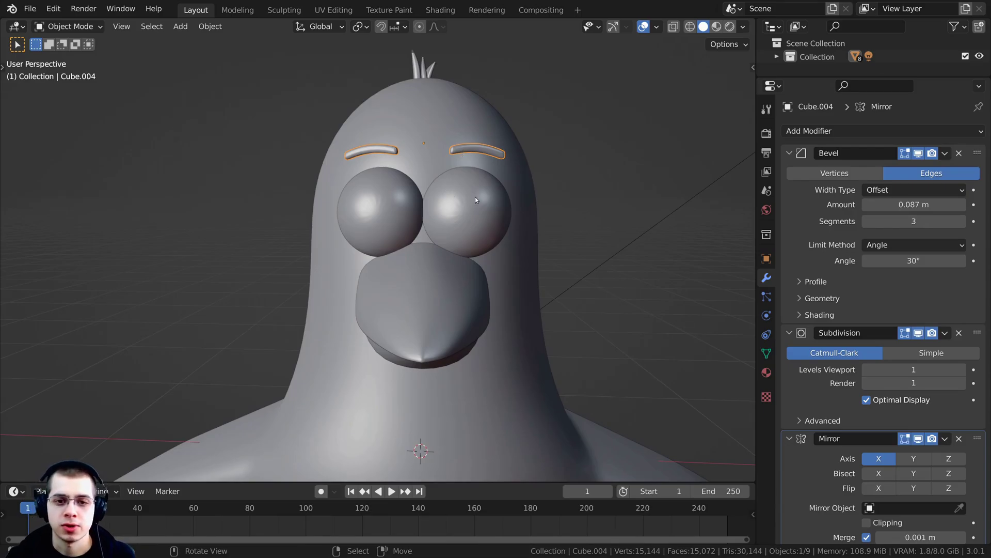
left_click(469, 213)
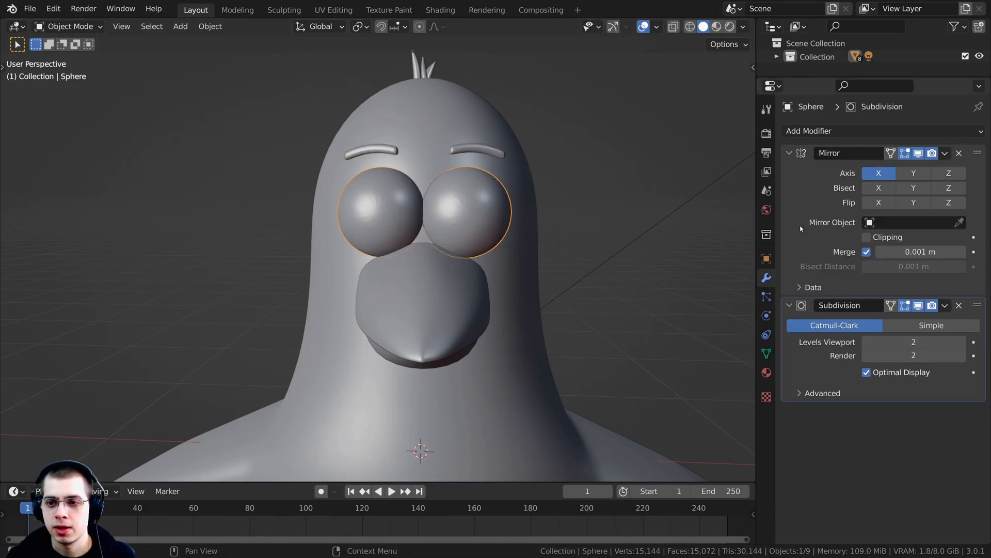
left_click(814, 197)
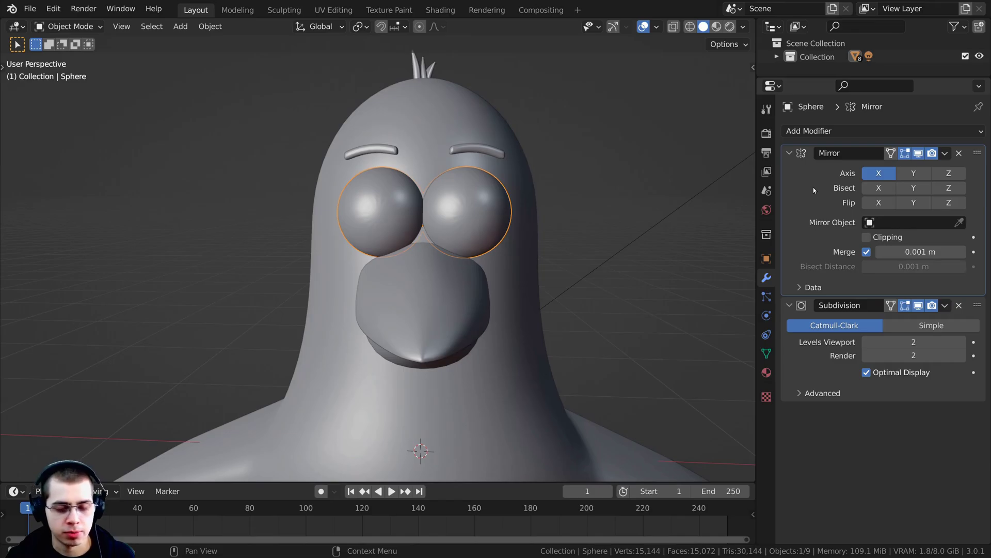
key("ctrl+a")
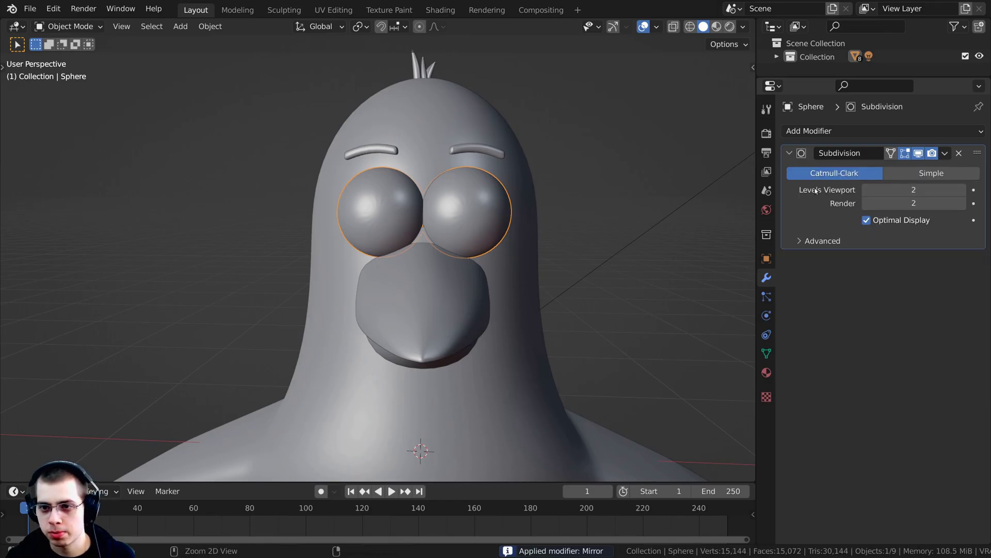
Apply the Mirror modifier on the eyebrows, keeping the Bevel and Subdivision modifiers
left_click(489, 152)
scroll(835, 217, "down", 2)
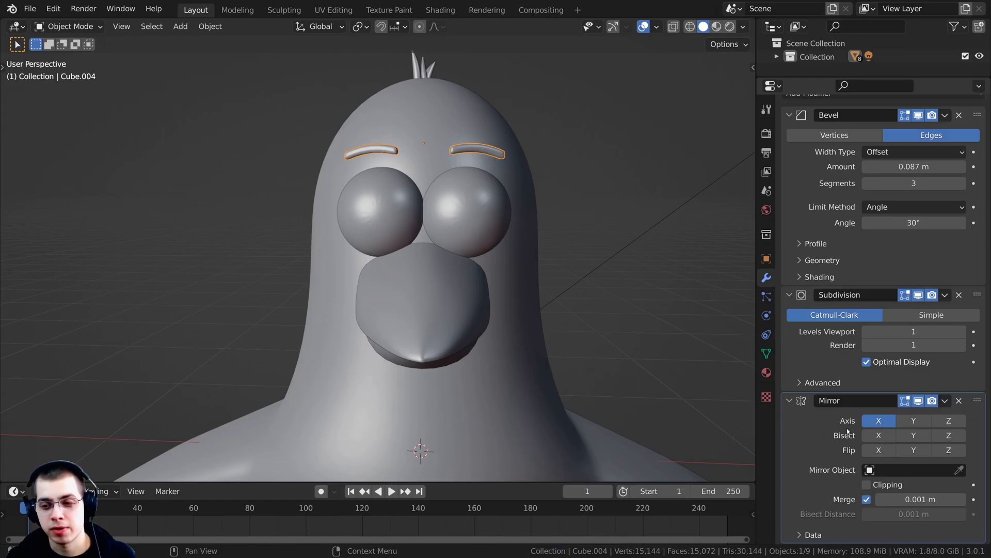
left_click(946, 402)
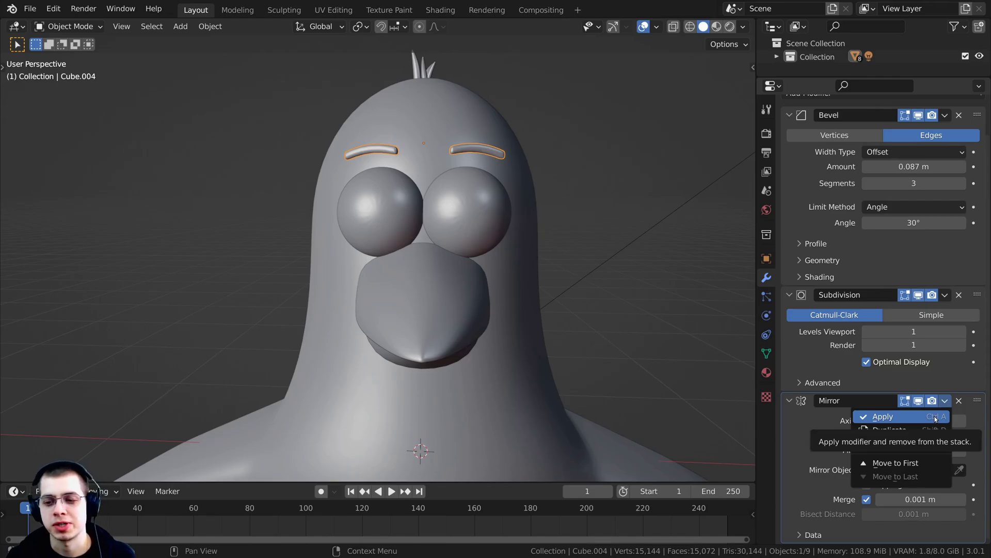
left_click(936, 416)
Inspect the mesh of both eyebrows in Edit Mode and return to Object Mode
scroll(613, 281, "down", 4)
scroll(510, 199, "up", 5)
key("Tab")
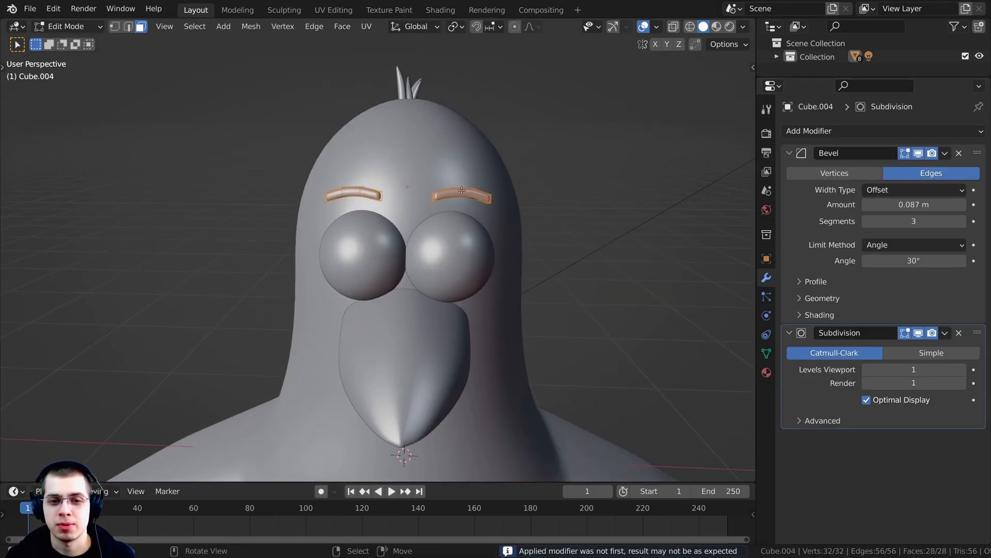
scroll(414, 204, "up", 3)
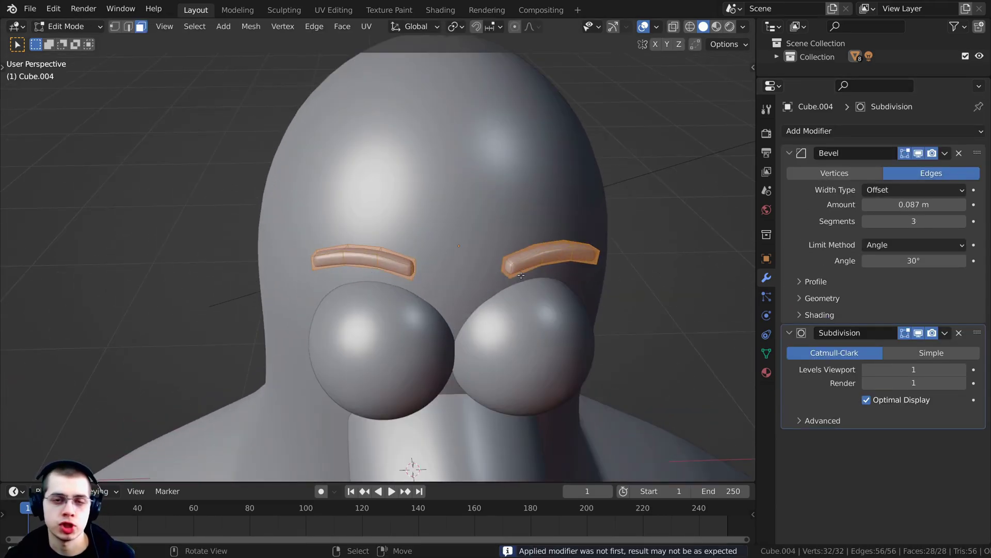
key("Tab")
scroll(462, 263, "down", 3)
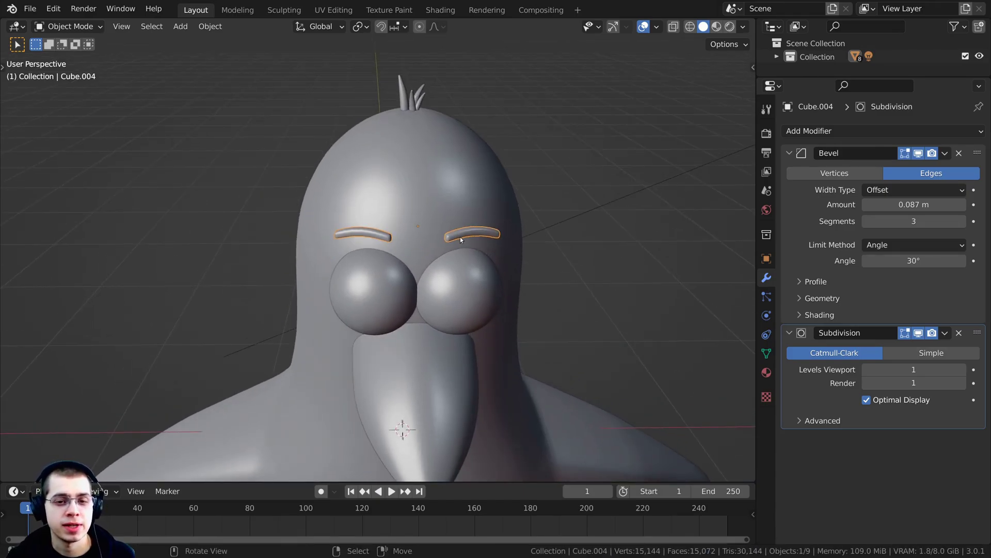
Add the eyes and the feet to the eyebrow selection and enter Edit Mode on all three objects
scroll(437, 236, "up", 2)
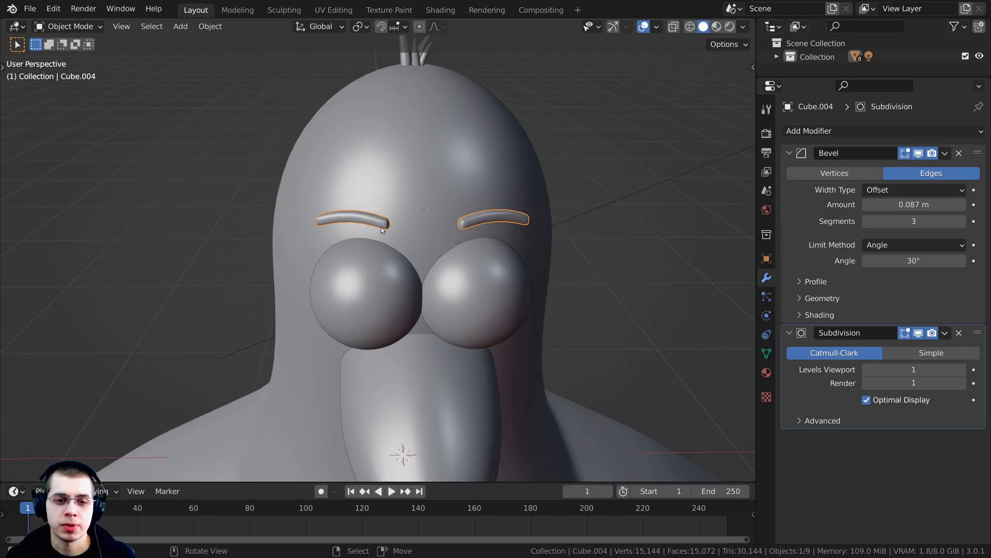
left_click(342, 279, "shift")
scroll(300, 252, "down", 4)
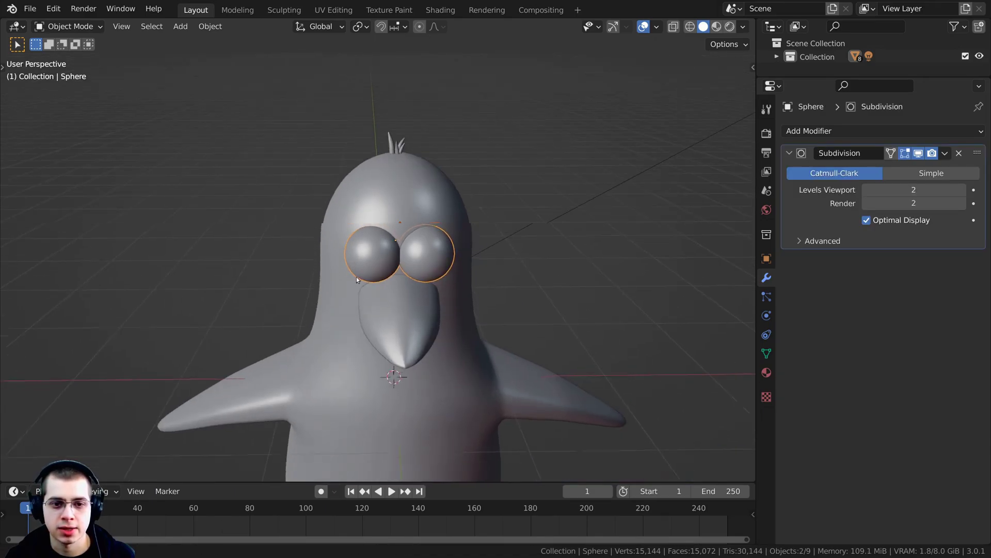
scroll(379, 375, "down", 4, "shift")
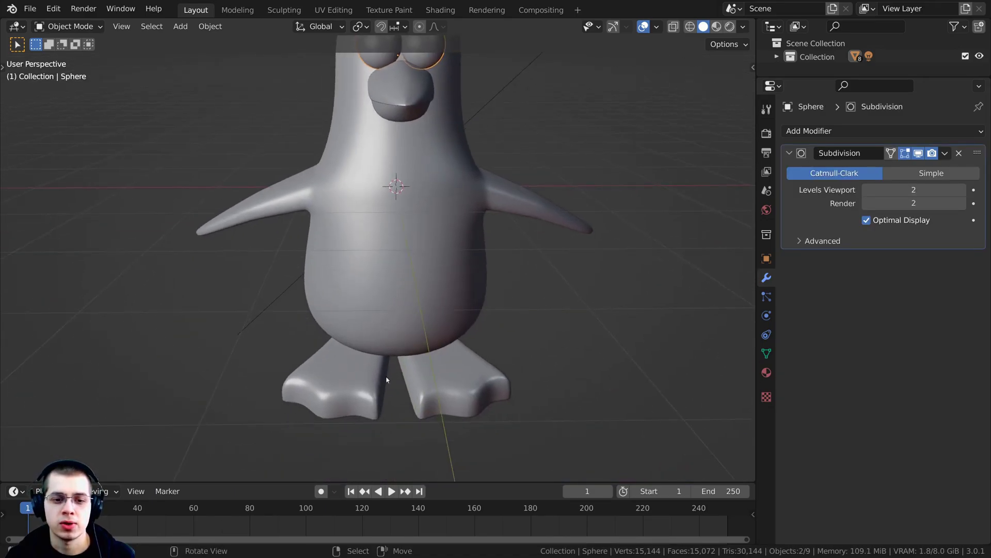
left_click(360, 374, "shift")
scroll(342, 262, "down", 2)
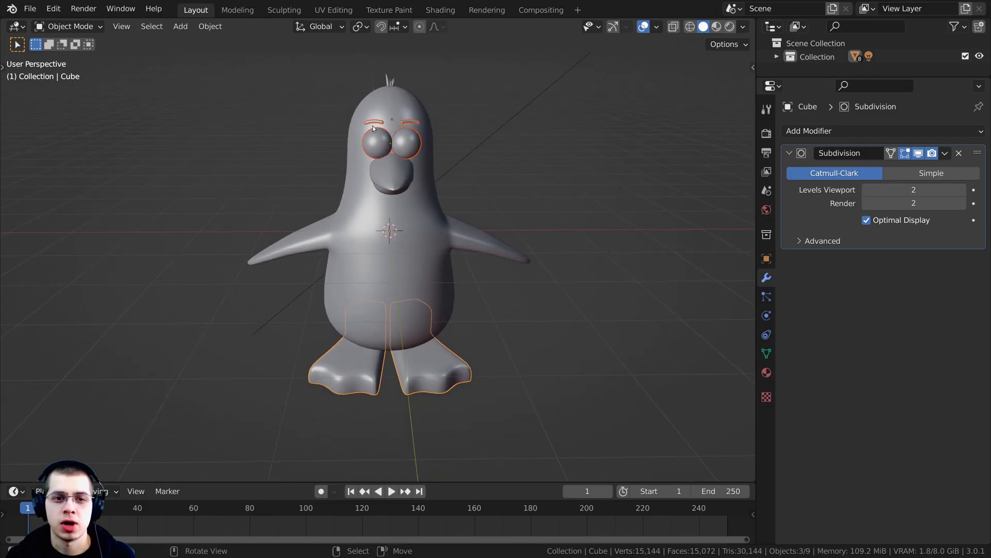
middle_click_drag(371, 105, 385, 164)
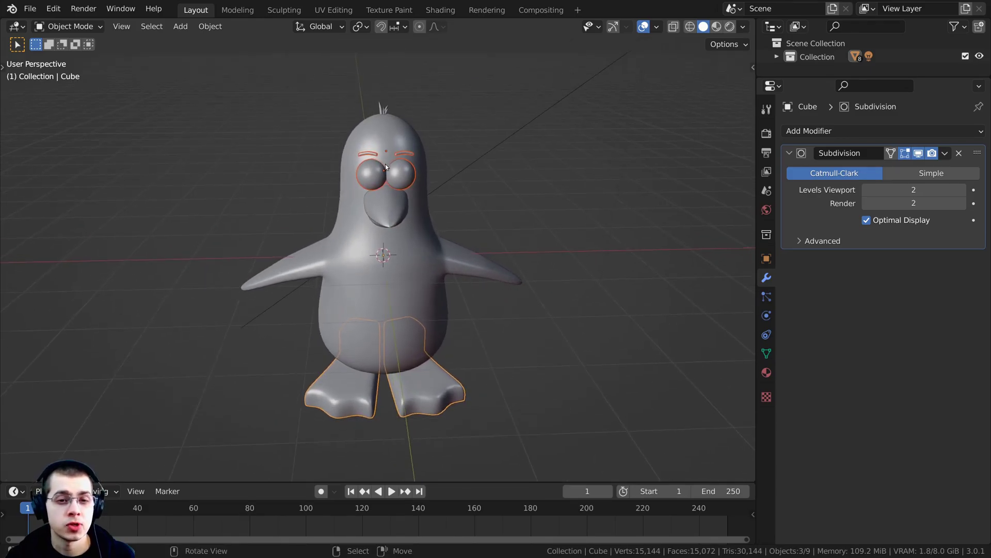
key("Tab")
scroll(344, 218, "up", 2)
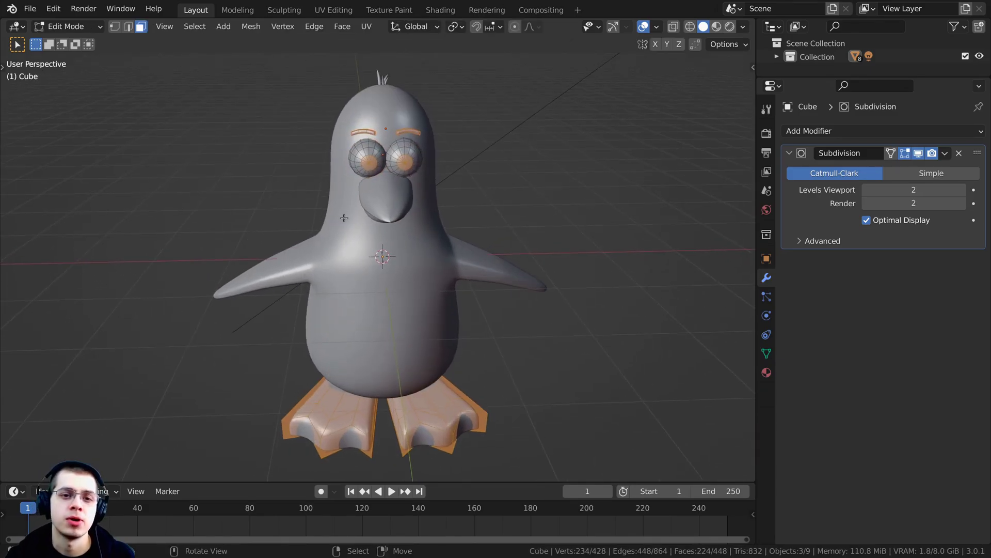
Deselect all geometry of the feet, eyes and eyebrows in Edit Mode
scroll(375, 287, "up", 2)
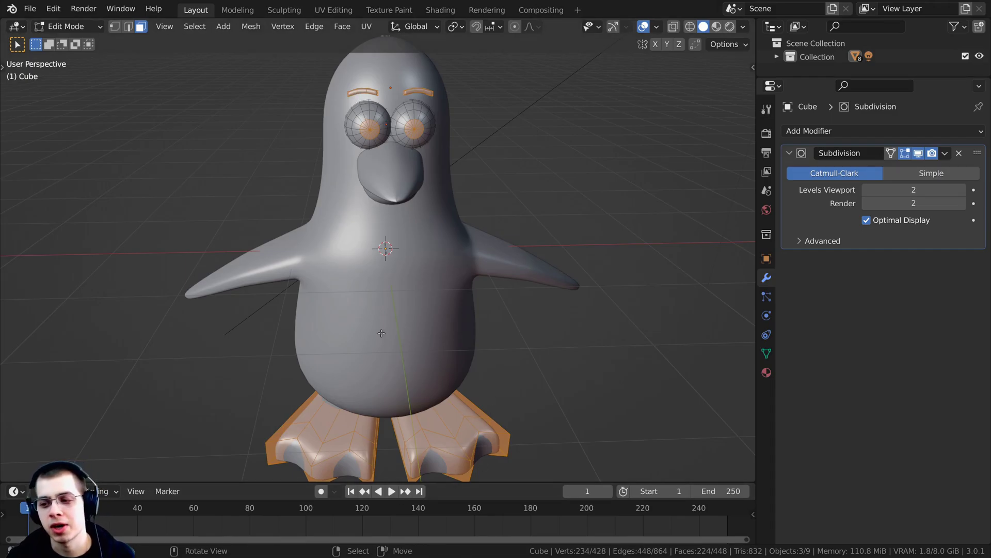
middle_click_drag(381, 333, 386, 166)
key("alt+a")
key("a")
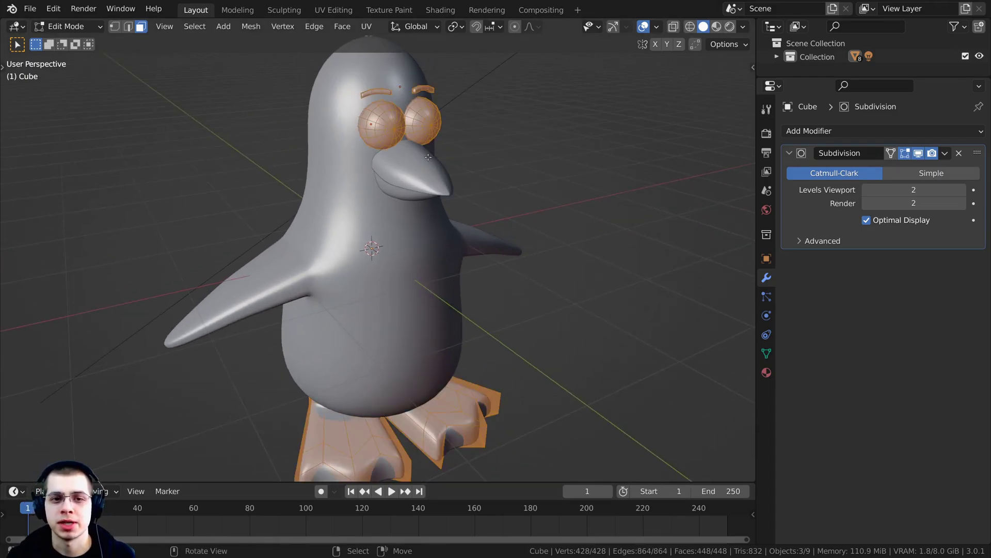
key("alt+a")
middle_click_drag(405, 111, 359, 105)
scroll(360, 104, "down", 2)
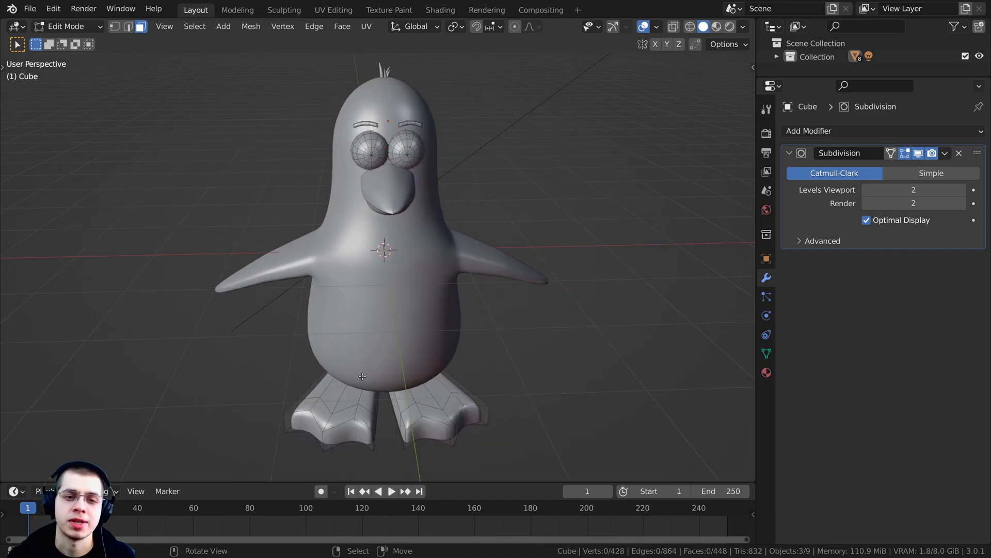
Select the complete linked meshes of the foot, eye and eyebrow on the penguin's negative X side
middle_click_drag(363, 377, 350, 357)
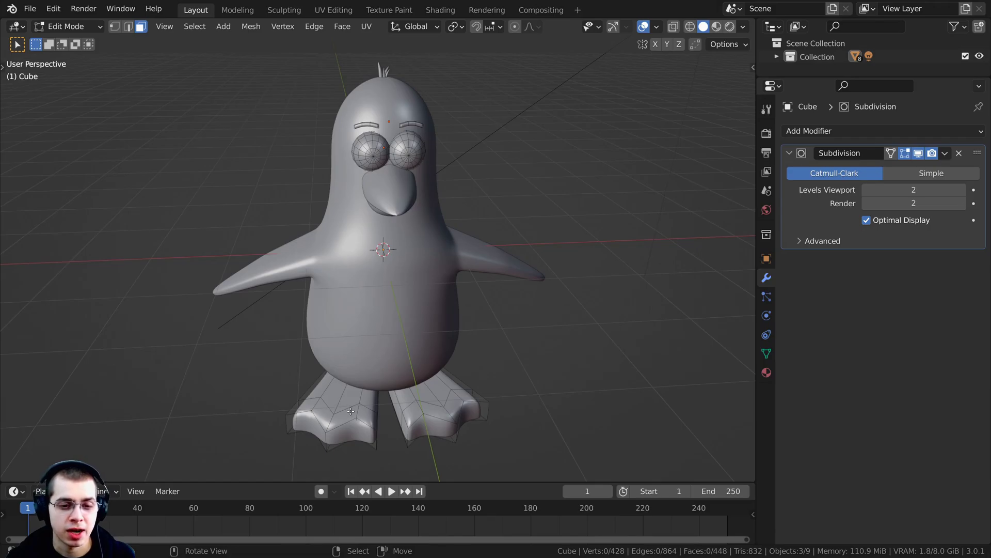
middle_click_drag(351, 411, 338, 404)
key("l")
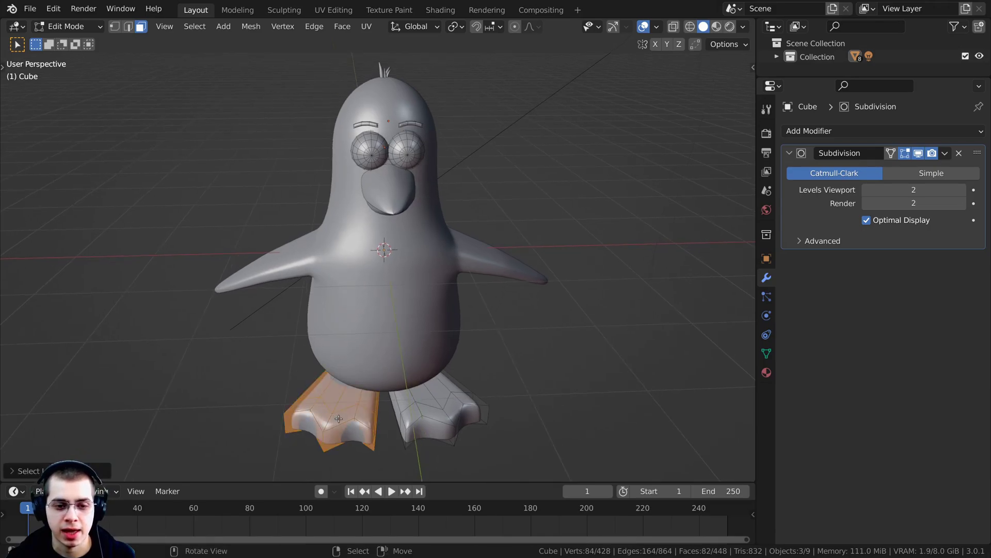
scroll(353, 377, "up", 1)
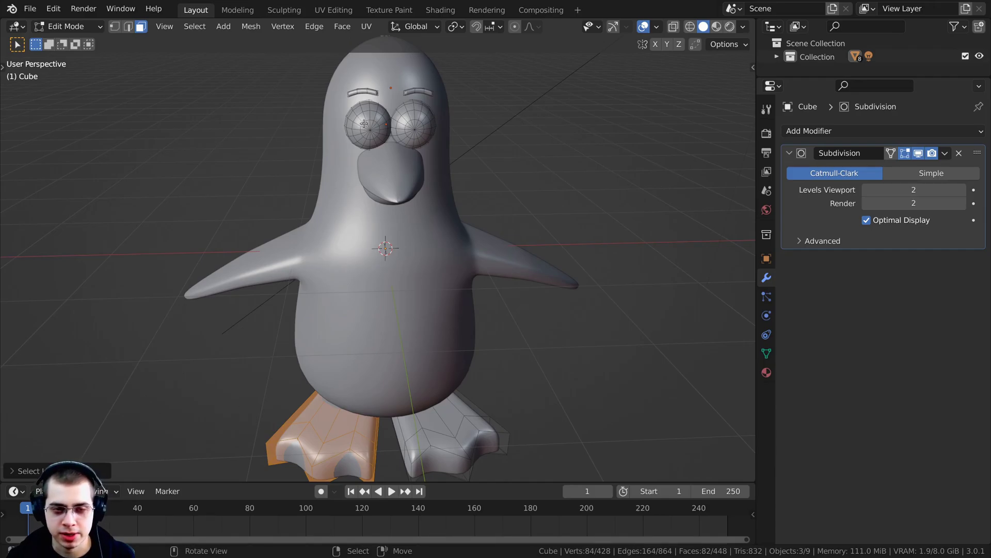
key("l")
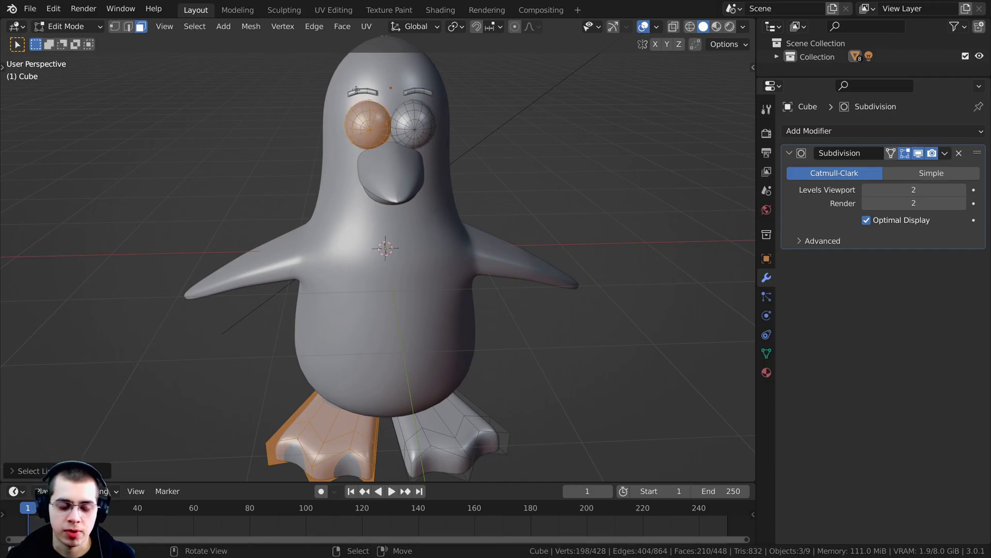
key("l")
scroll(357, 90, "up", 2)
middle_click_drag(356, 91, 361, 98)
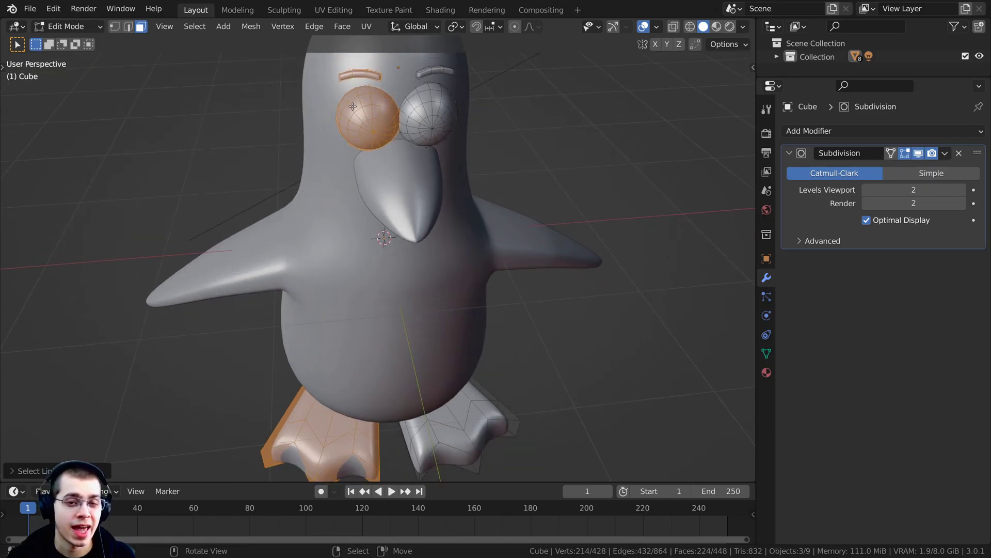
scroll(371, 99, "down", 2)
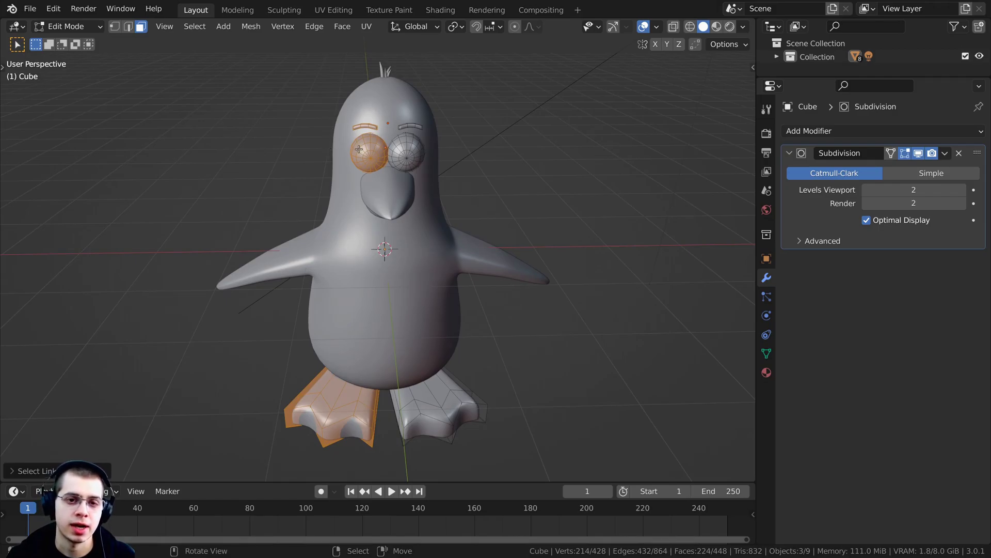
Separate the selected foot, eye and eyebrow from their counterparts by selection and return to Object Mode
middle_click_drag(381, 168, 376, 158)
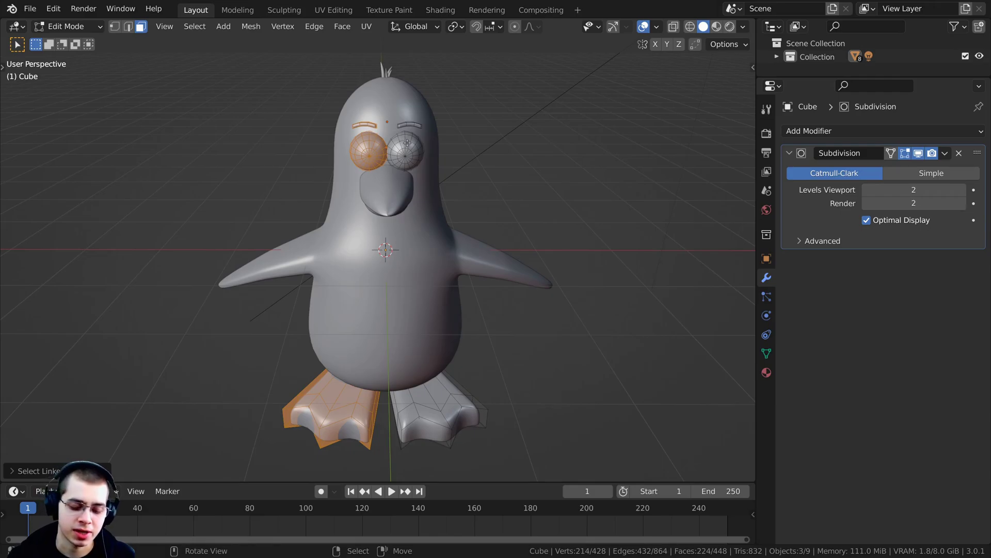
middle_click_drag(407, 143, 405, 132)
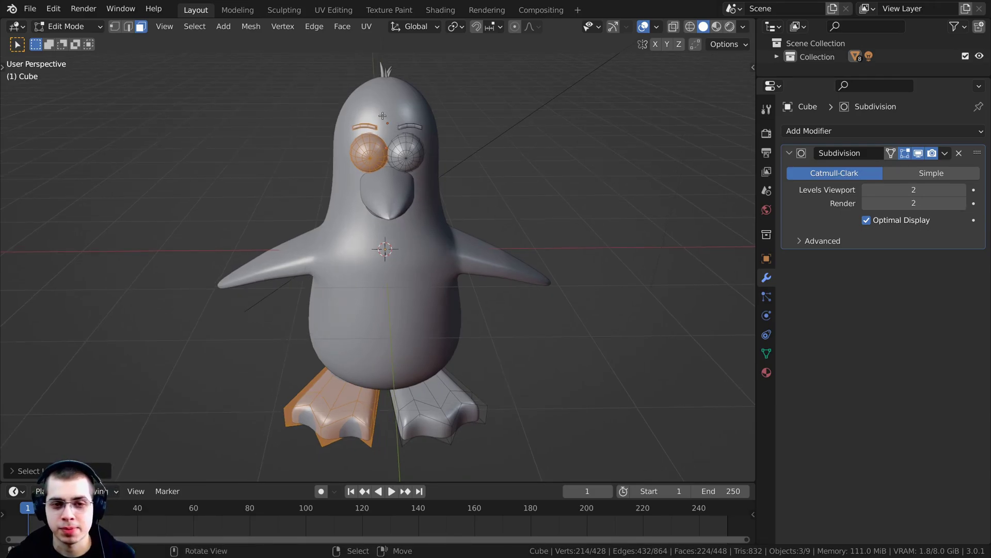
key("p")
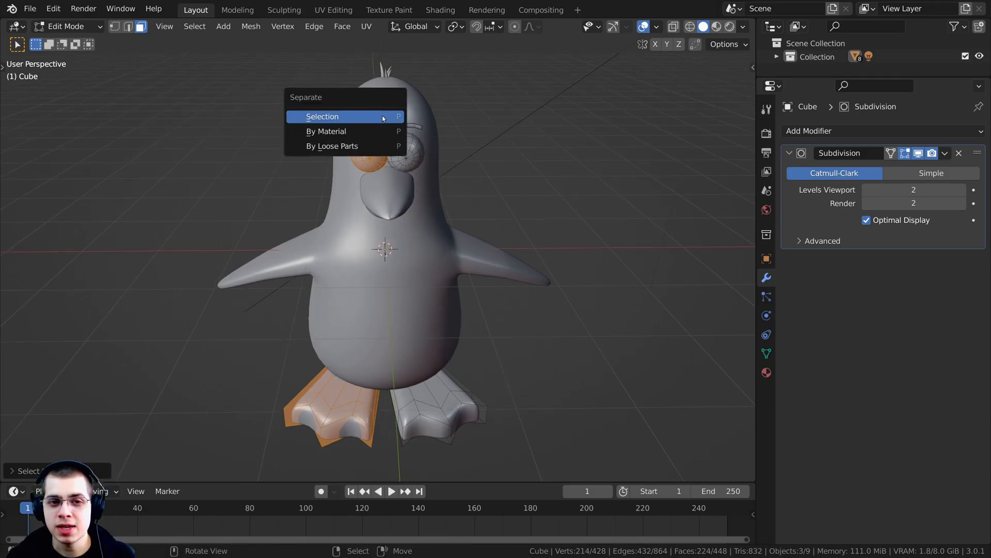
left_click(325, 118)
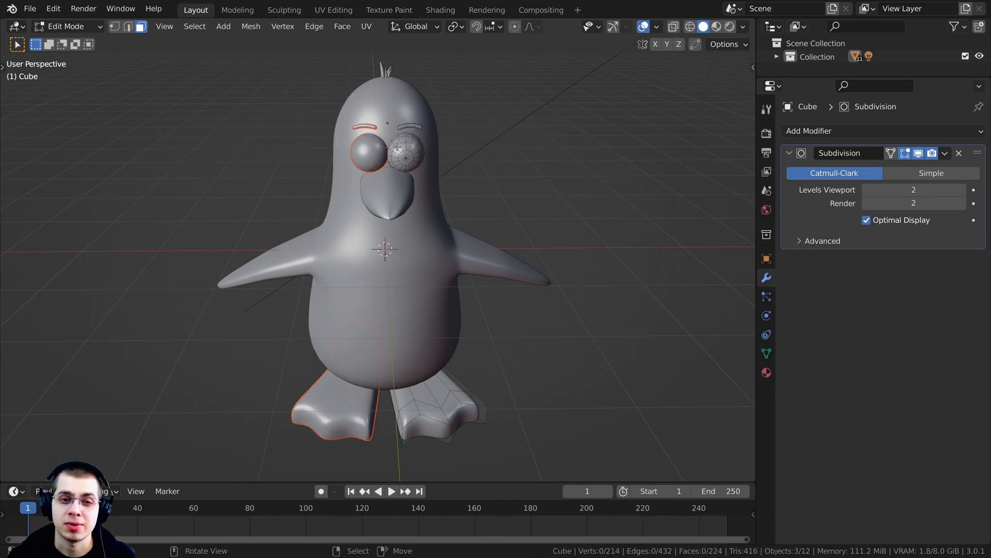
key("Tab")
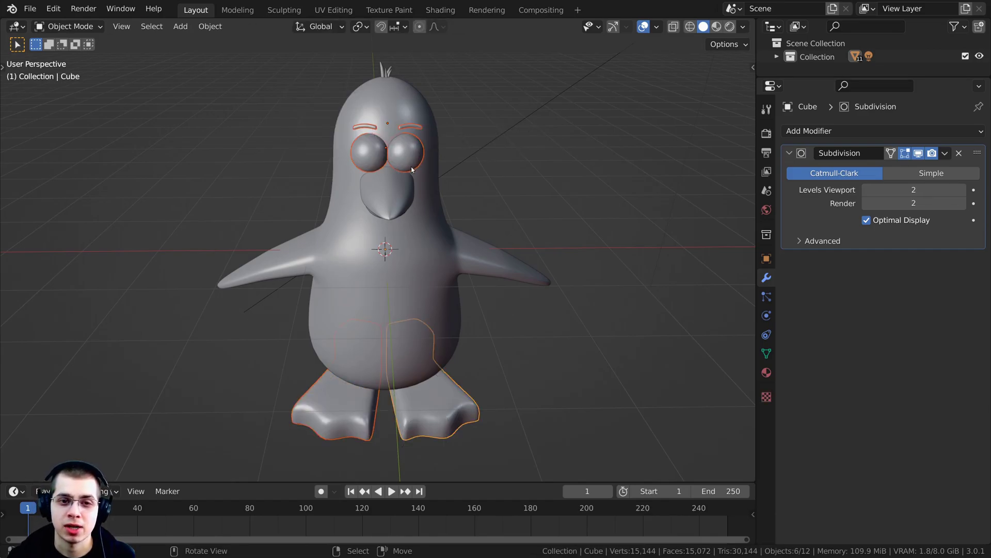
Check that both eyes and both feet can be moved individually, cancelling each trial move
left_click(375, 155)
key("g")
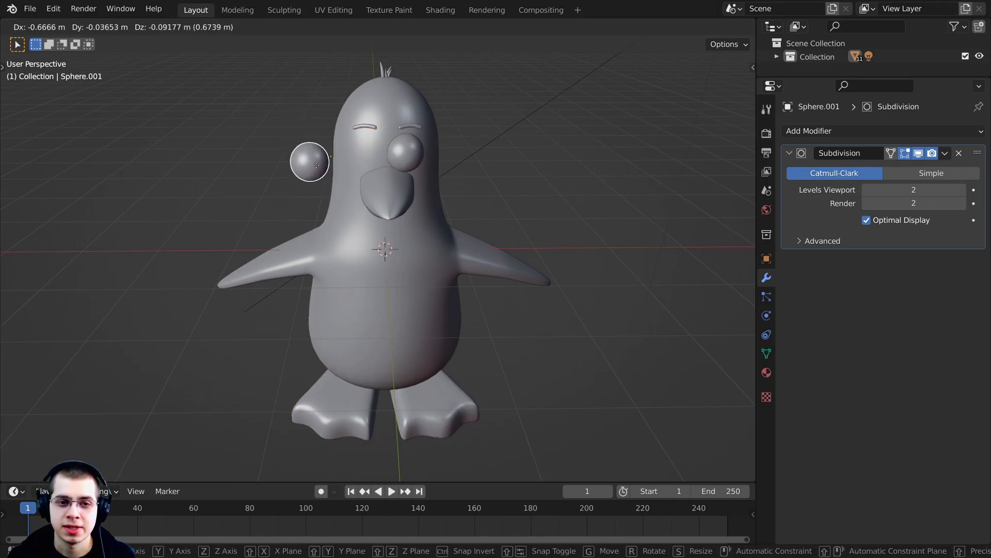
key("Escape")
left_click(407, 155)
key("g")
key("Escape")
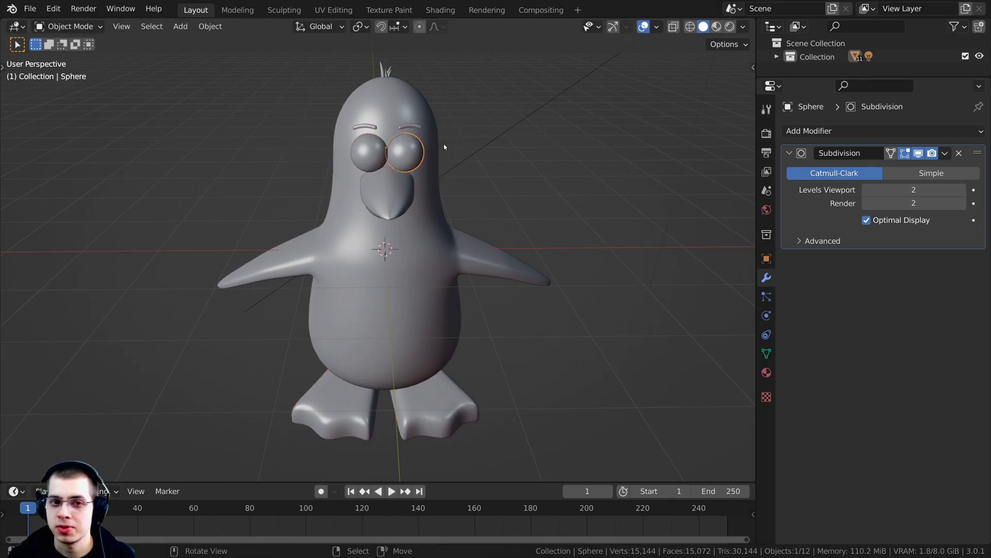
left_click(372, 127)
left_click(334, 391)
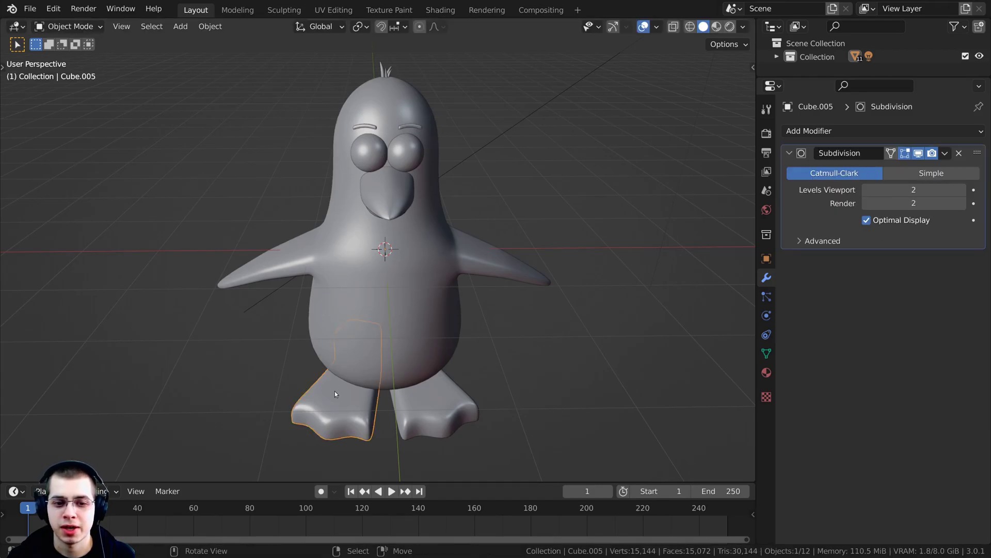
key("g")
key("Escape")
left_click(403, 408)
key("g")
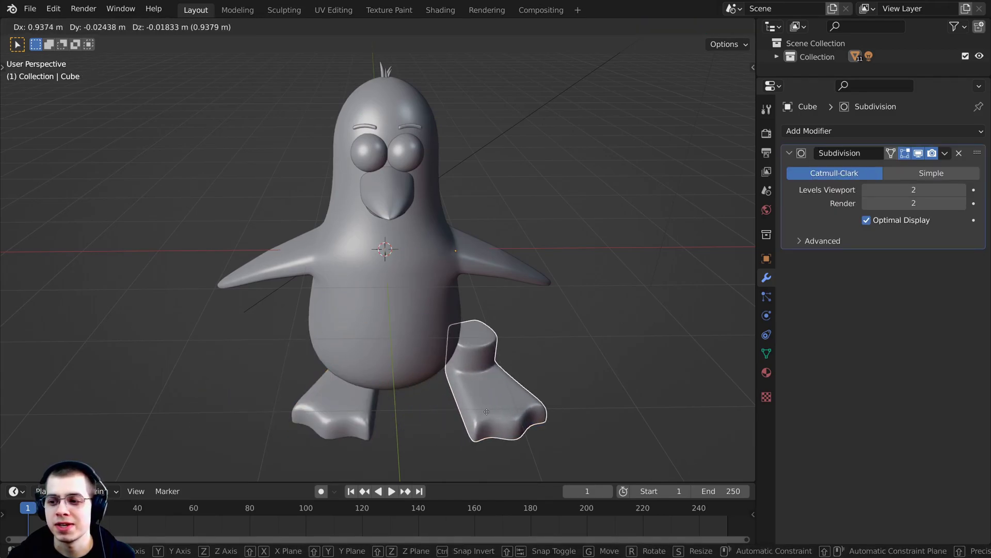
key("Escape")
Deselect all objects and save the penguin file
scroll(383, 405, "down", 3)
middle_click_drag(392, 408, 450, 306)
left_click(380, 405)
scroll(450, 306, "up", 1)
scroll(448, 301, "up", 1)
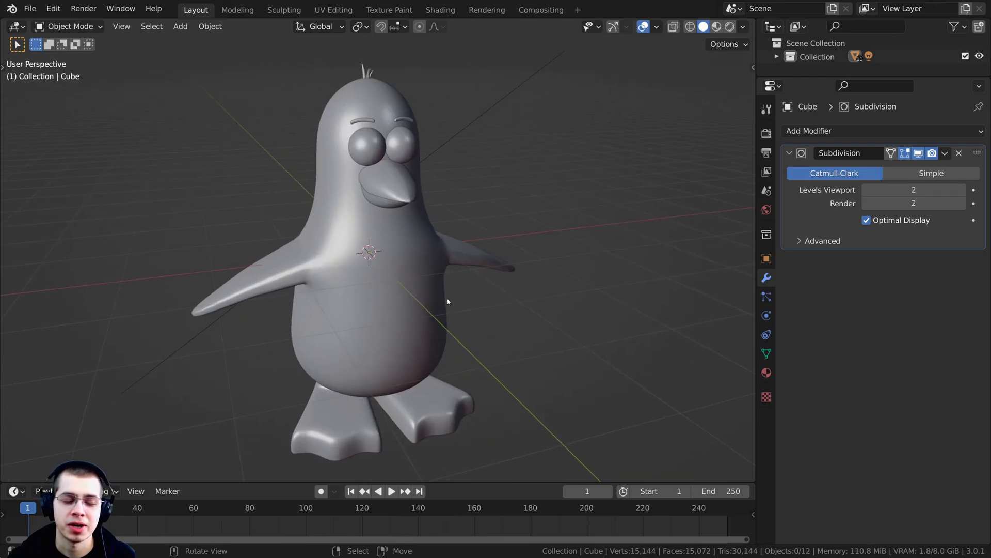
scroll(444, 297, "down", 1)
key("ctrl+s")
middle_click_drag(447, 233, 429, 237)
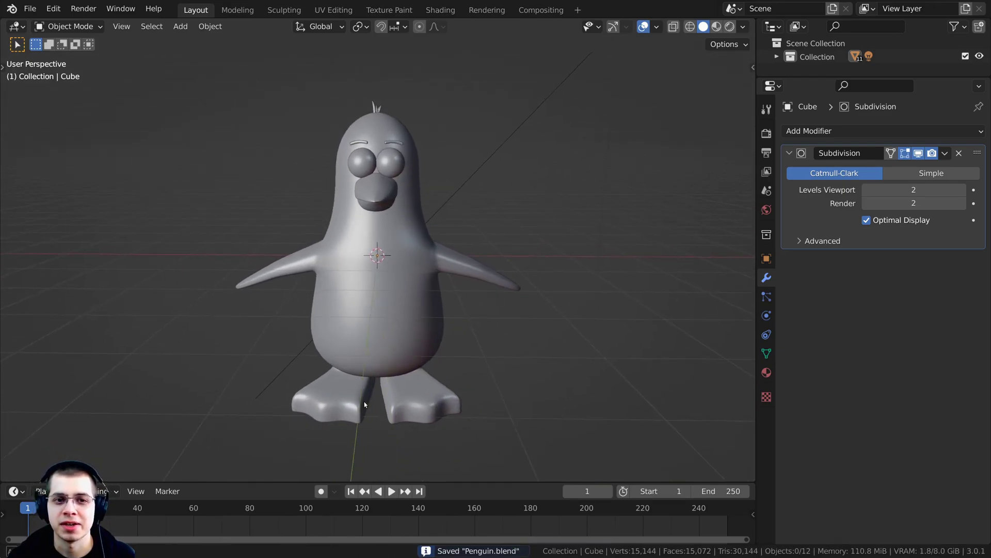
Add a single-bone armature at the world origin inside the penguin's body
scroll(388, 309, "up", 1)
middle_click_drag(388, 309, 417, 278)
scroll(383, 290, "down", 2)
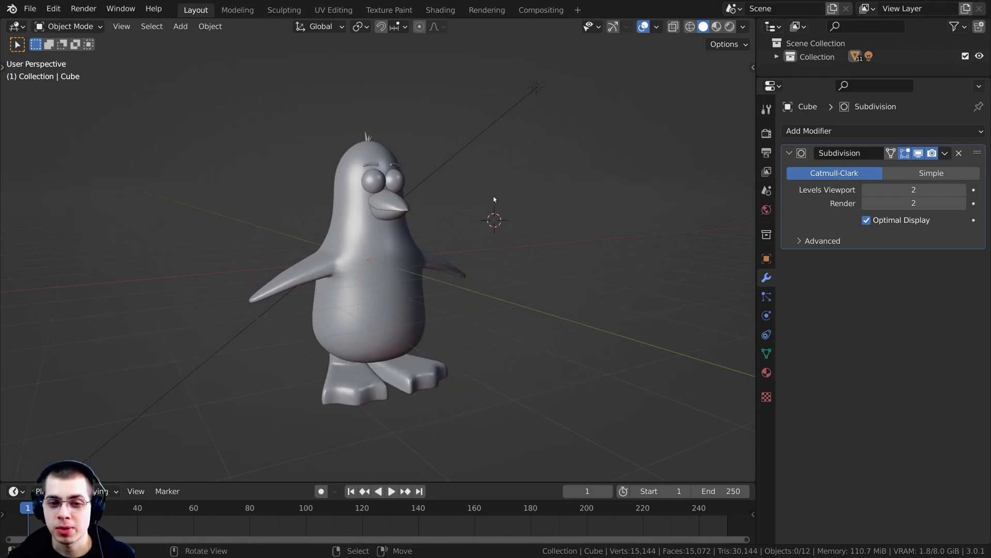
middle_click_drag(494, 219, 364, 261)
key("shift+a")
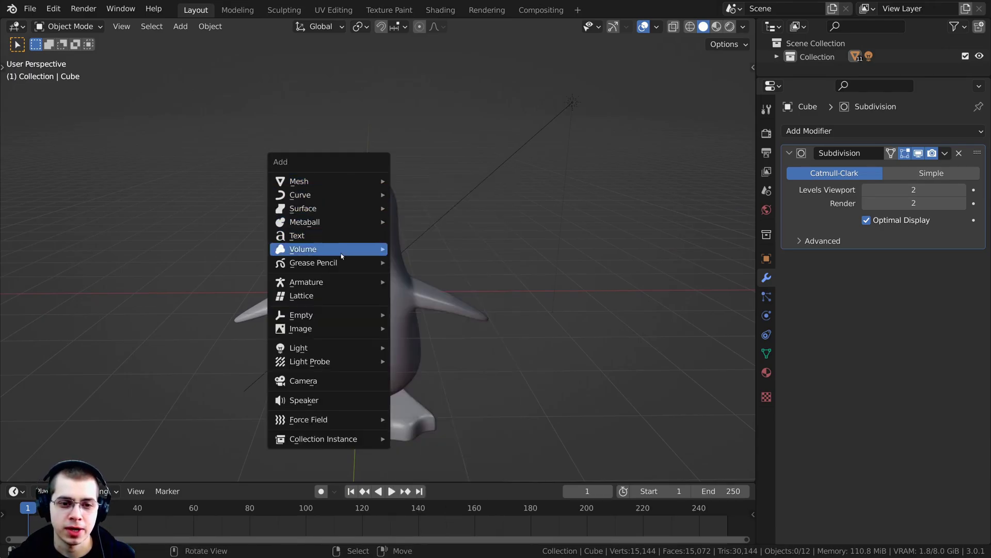
mouse_move(331, 285)
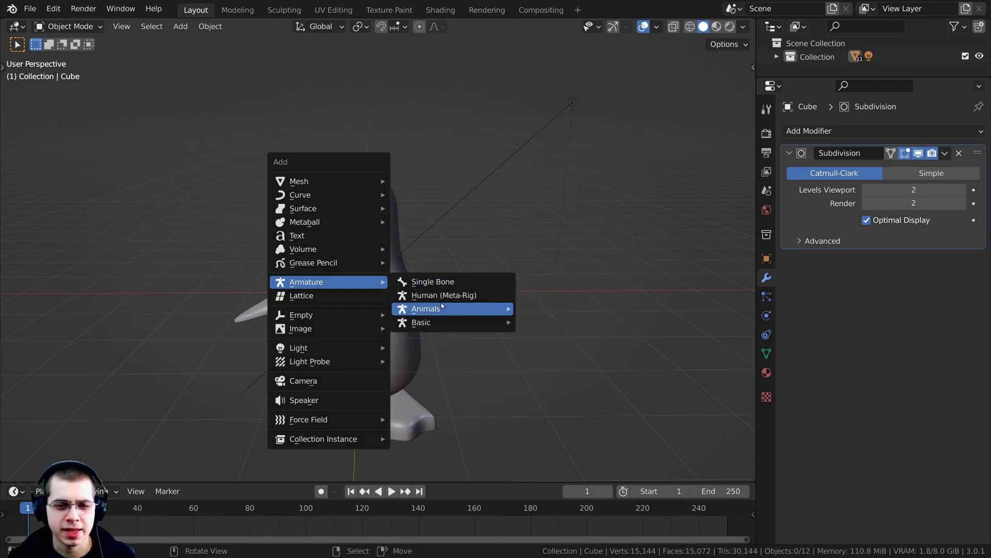
mouse_move(453, 324)
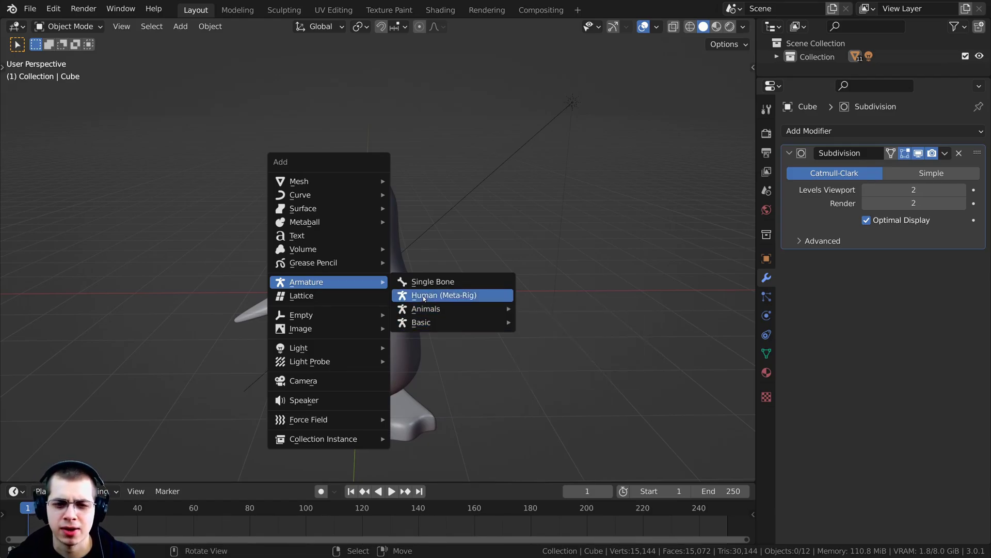
left_click(449, 283)
Inspect the bone inside the body in Wireframe shading and return the viewport to Solid shading
middle_click_drag(304, 302, 373, 292)
scroll(382, 299, "up", 3)
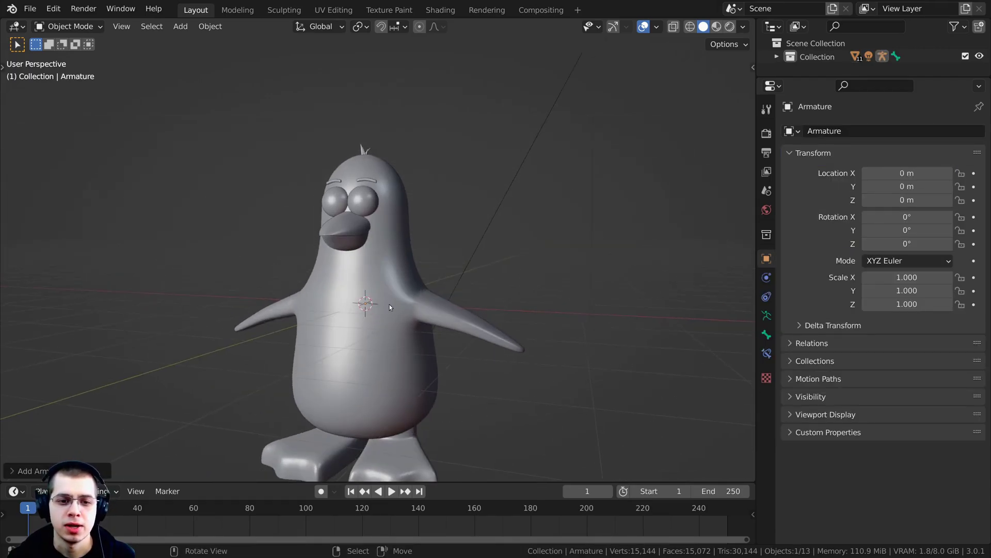
scroll(389, 305, "up", 5)
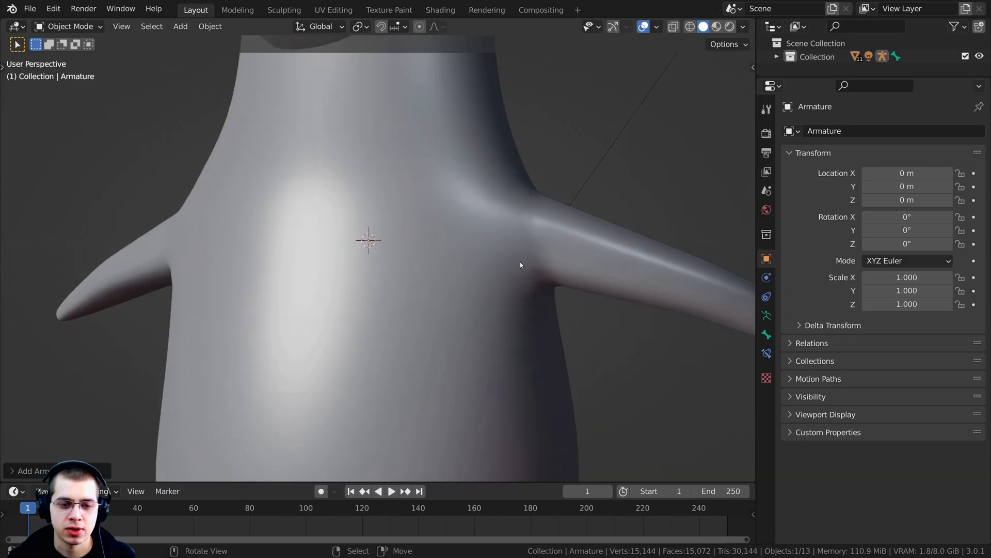
key("z")
left_click(455, 259)
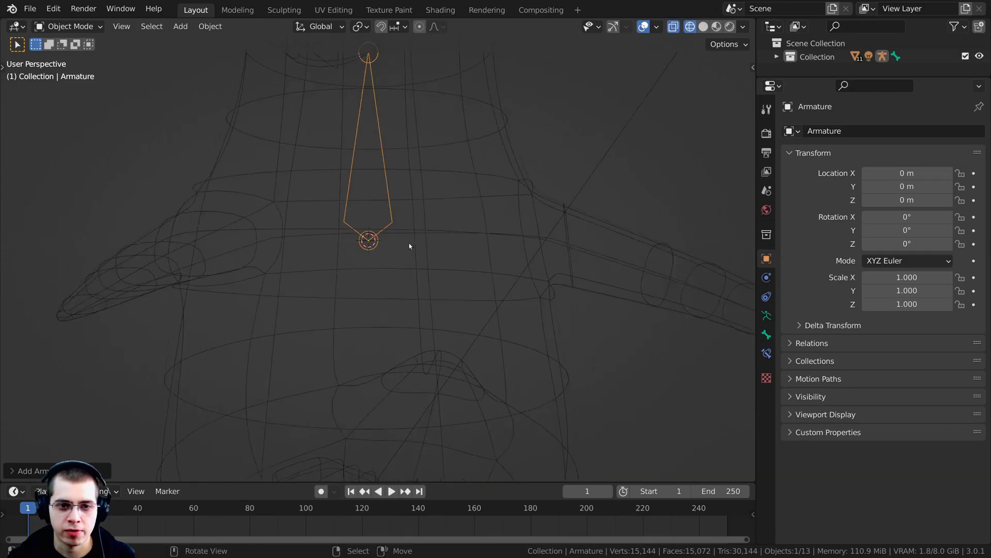
key("z")
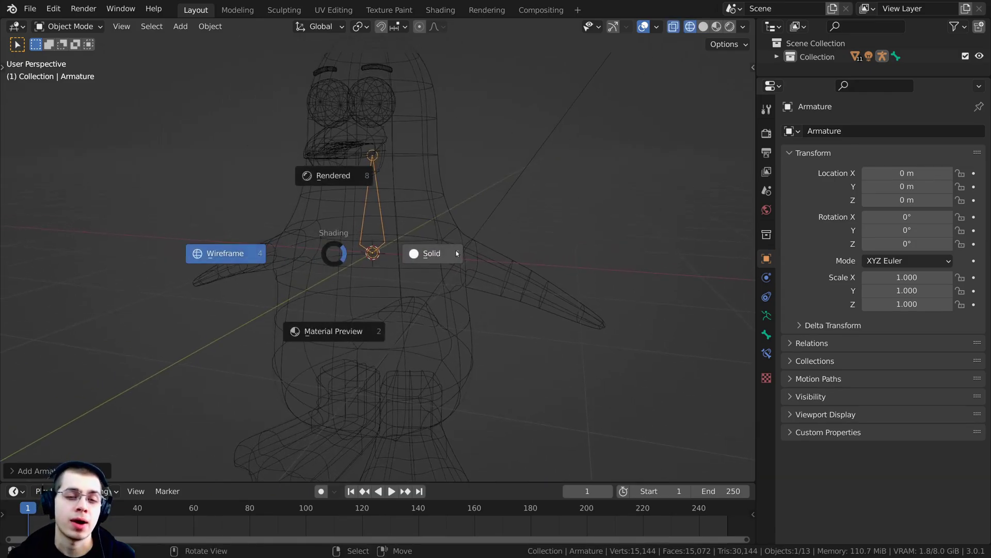
left_click(456, 250)
scroll(400, 184, "down", 1)
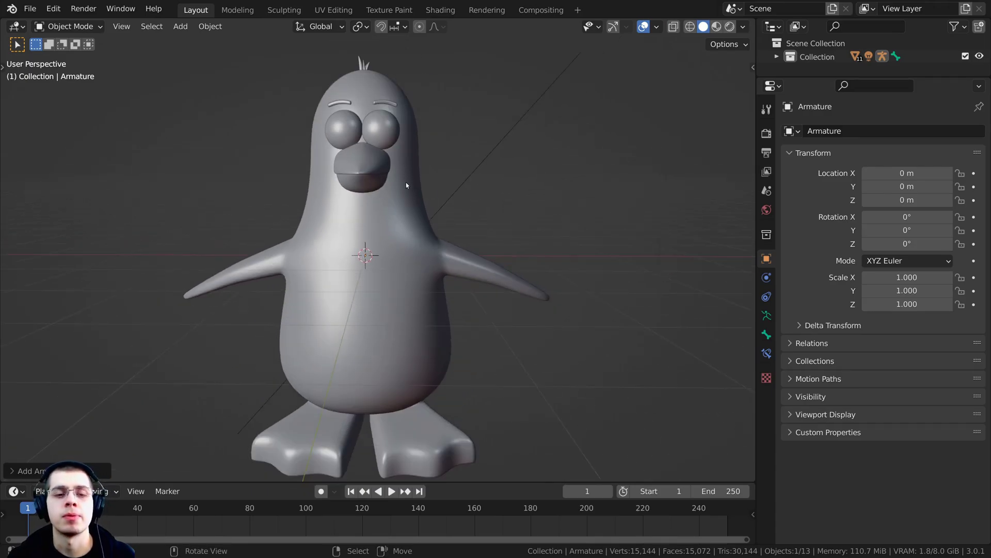
Try moving the armature out of the penguin's body and cancel the move
middle_click_drag(358, 249, 367, 252)
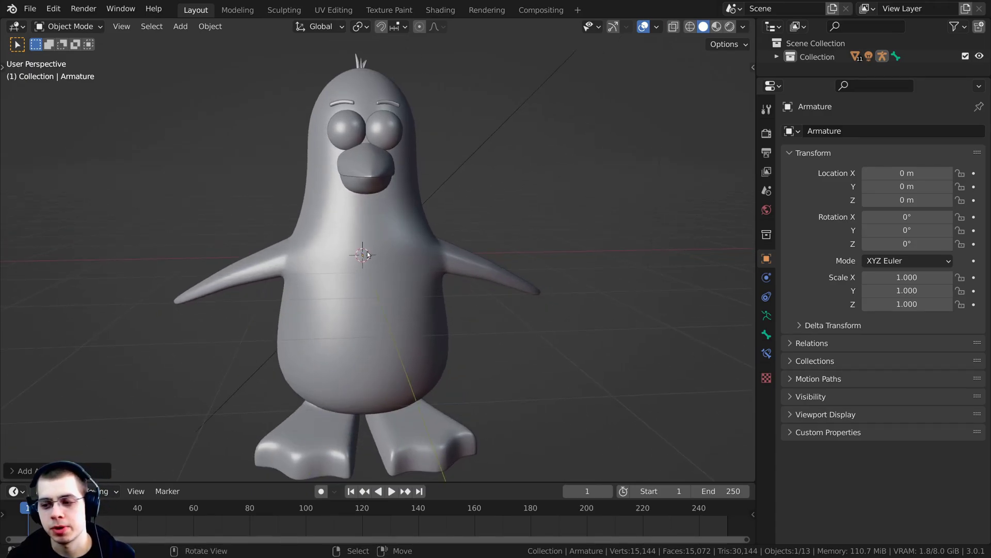
middle_click_drag(398, 252, 425, 247)
scroll(425, 248, "up", 12)
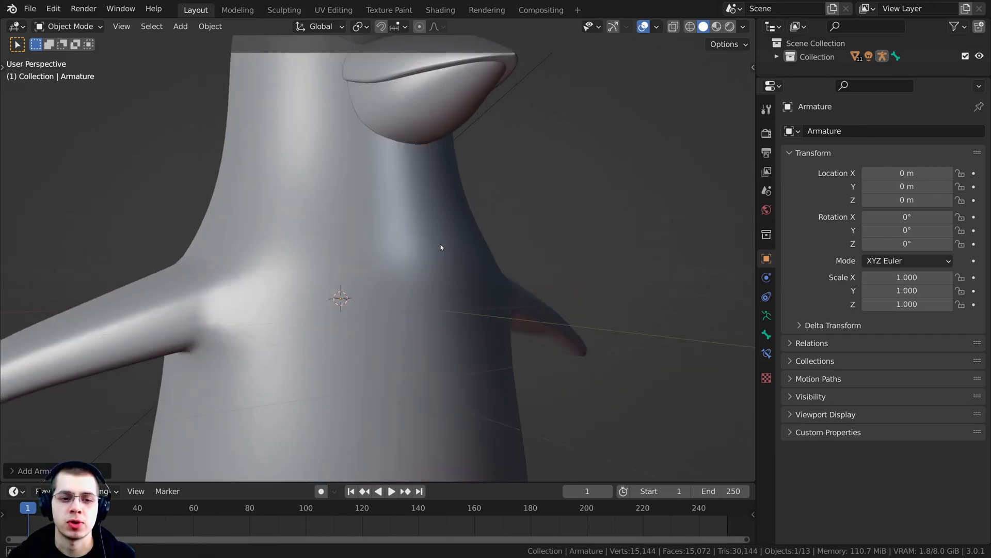
scroll(320, 253, "down", 10)
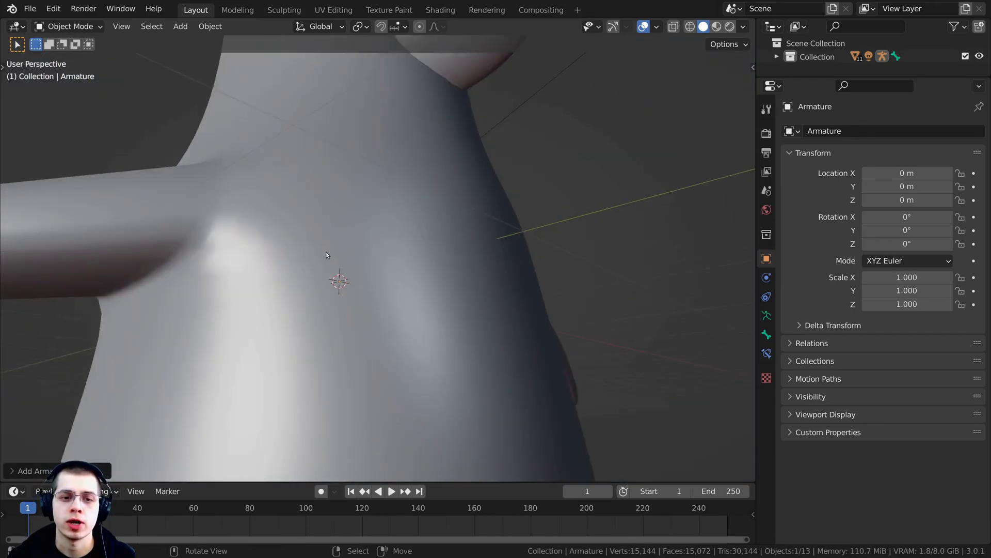
scroll(608, 337, "down", 2)
key("g")
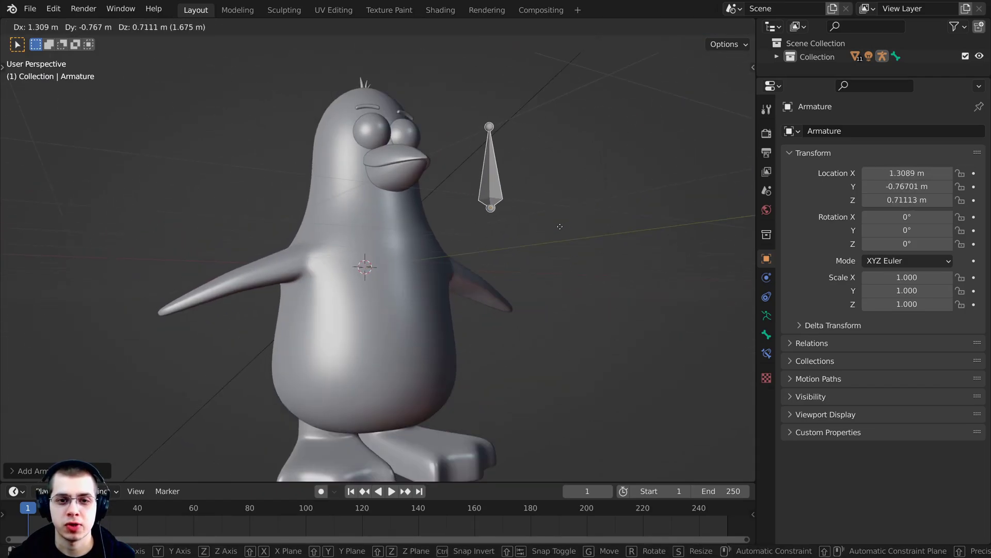
right_click(544, 248)
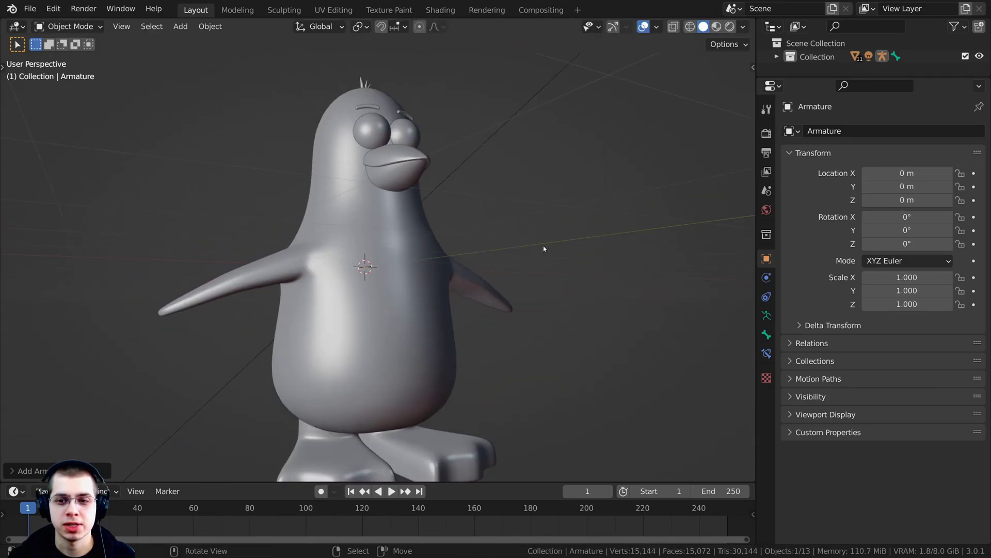
Enable In Front in the armature's viewport display settings so the bone draws over the penguin's body
left_click(767, 316)
left_click_drag(756, 308, 738, 308)
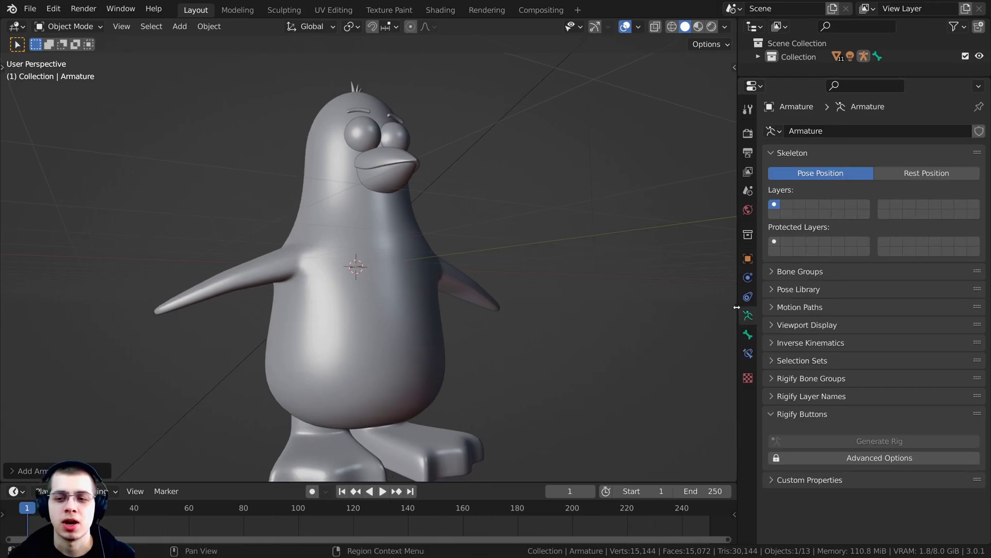
left_click(771, 325)
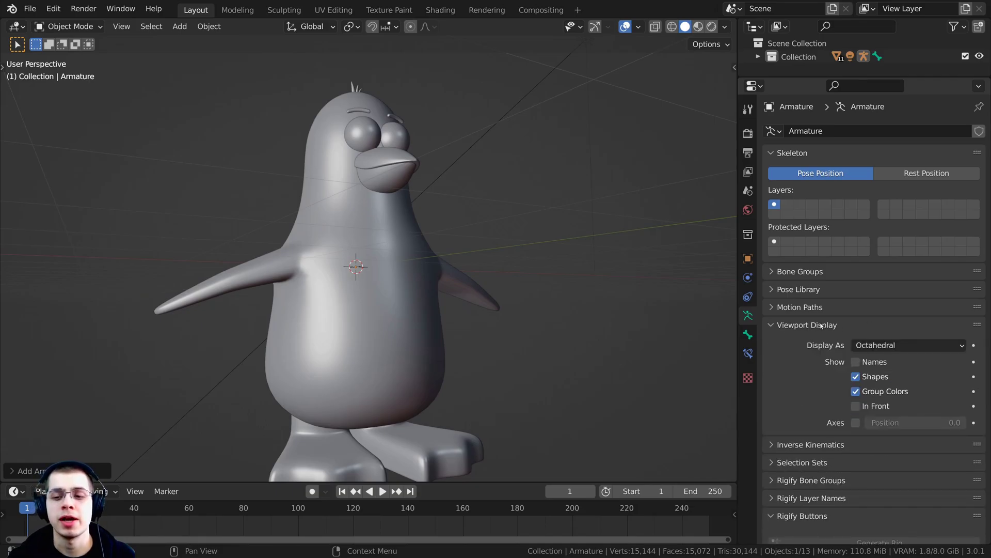
left_click(854, 406)
scroll(390, 229, "down", 2)
middle_click_drag(390, 229, 366, 261)
scroll(371, 227, "down", 2)
scroll(366, 220, "up", 3)
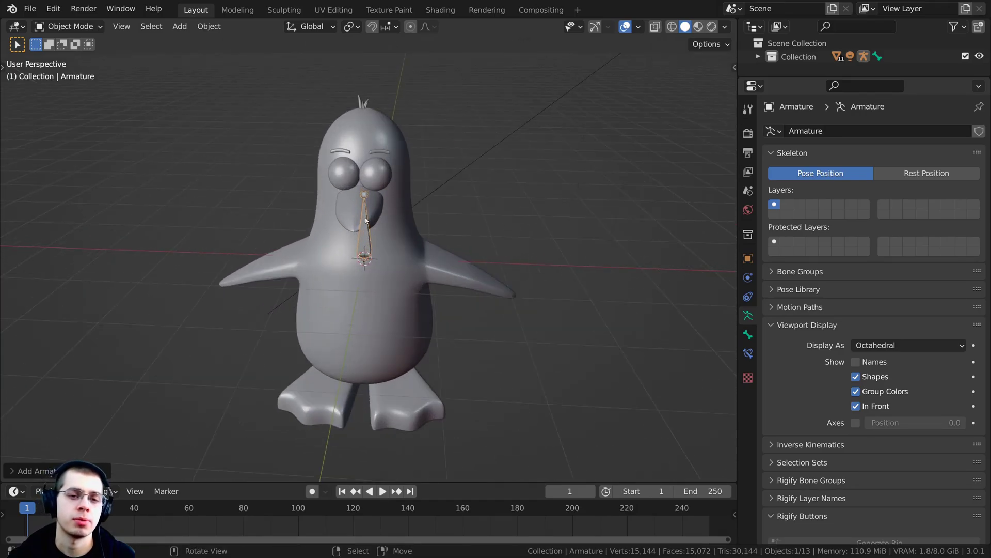
Deselect all objects and reselect the armature by its bone inside the body
middle_click_drag(366, 195, 335, 232)
scroll(412, 335, "down", 5)
key("alt+a")
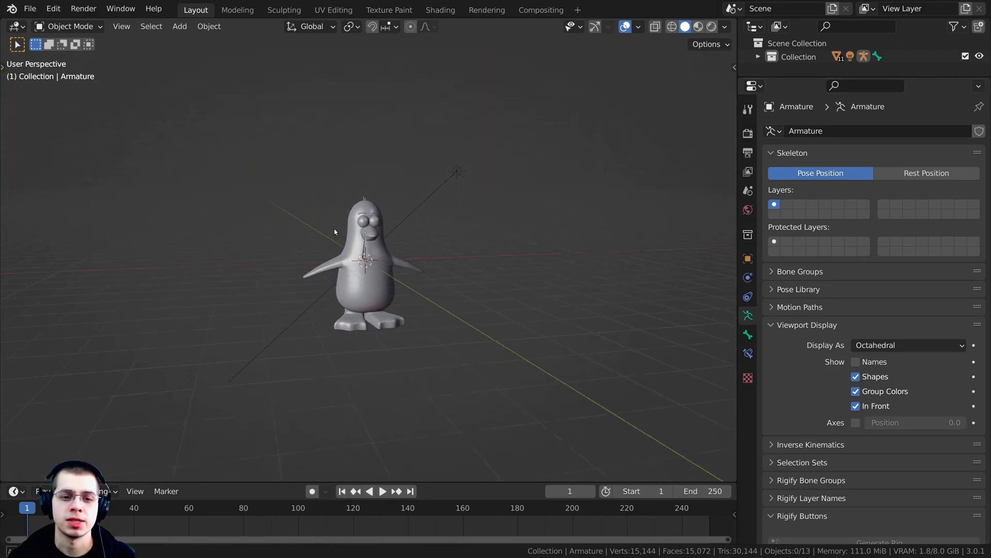
scroll(401, 244, "up", 7)
right_click(364, 217)
scroll(363, 217, "down", 3)
middle_click_drag(401, 243, 358, 268)
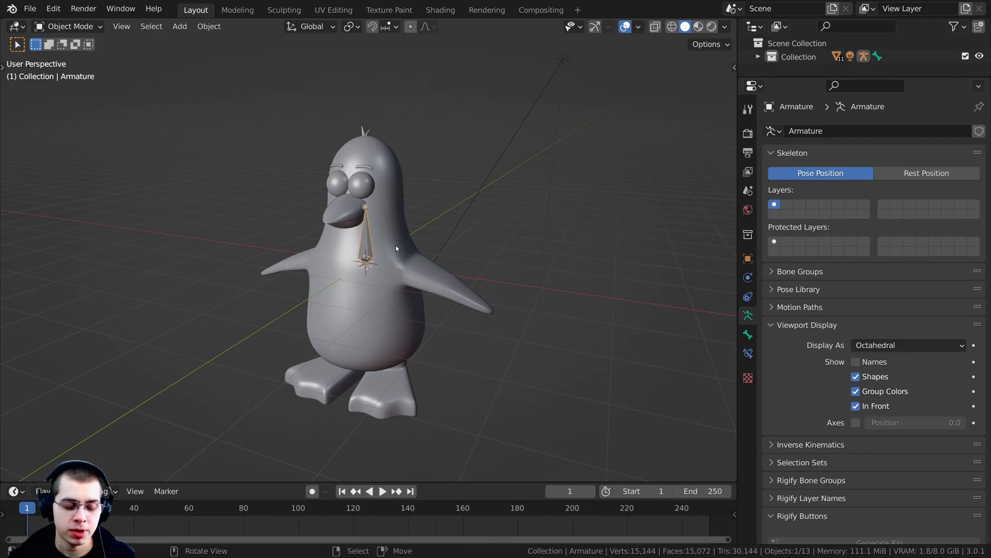
Switch the armature into Edit Mode and back to Object Mode
key("Tab")
scroll(378, 162, "up", 3)
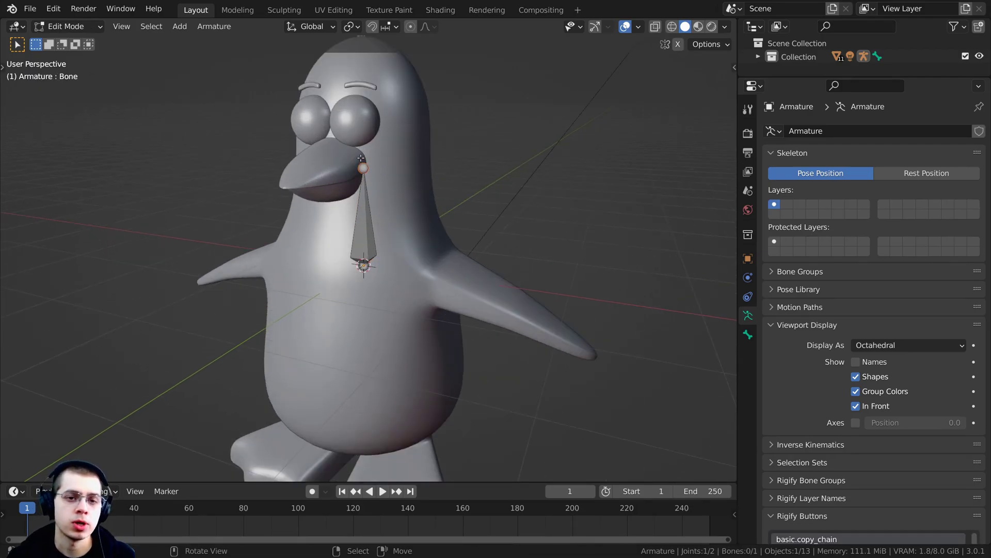
left_click(74, 29)
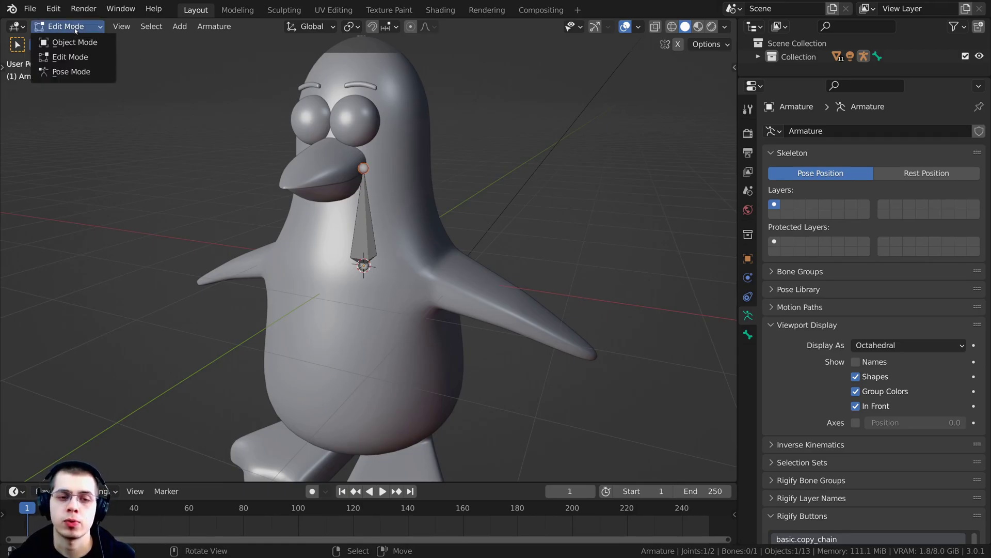
left_click(76, 43)
scroll(368, 305, "down", 4)
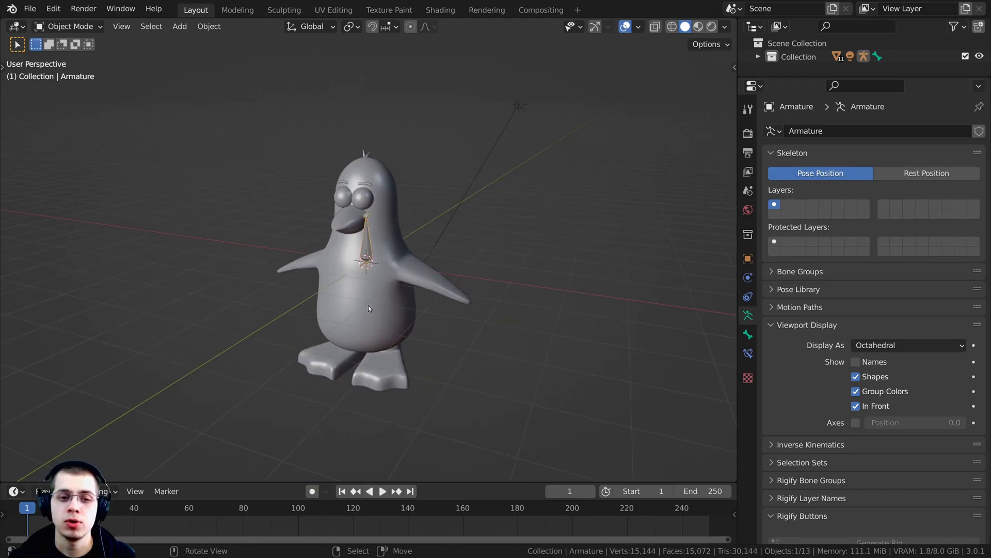
Try moving the whole armature twice in Object Mode, cancelling each move
key("g")
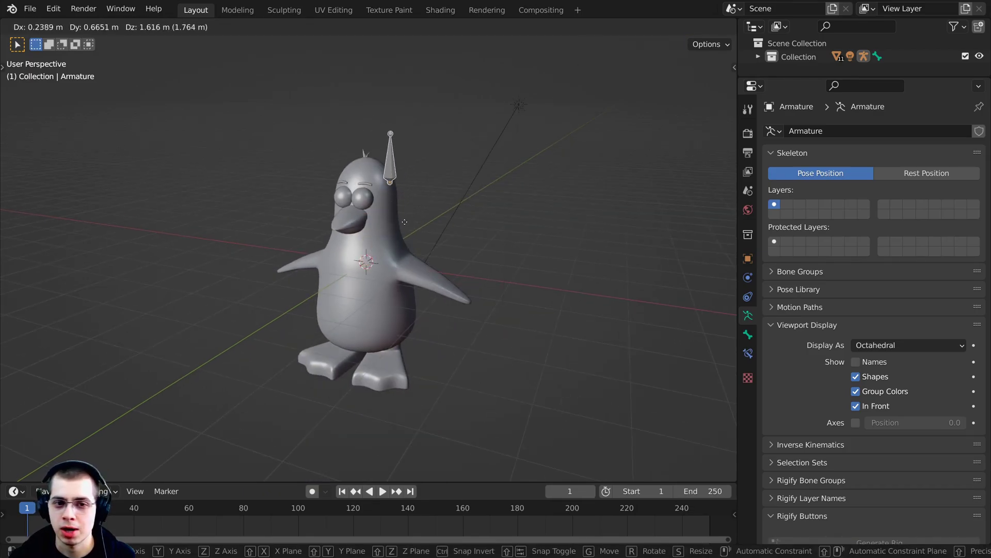
right_click(405, 222)
left_click(386, 247)
left_click(368, 243)
key("g")
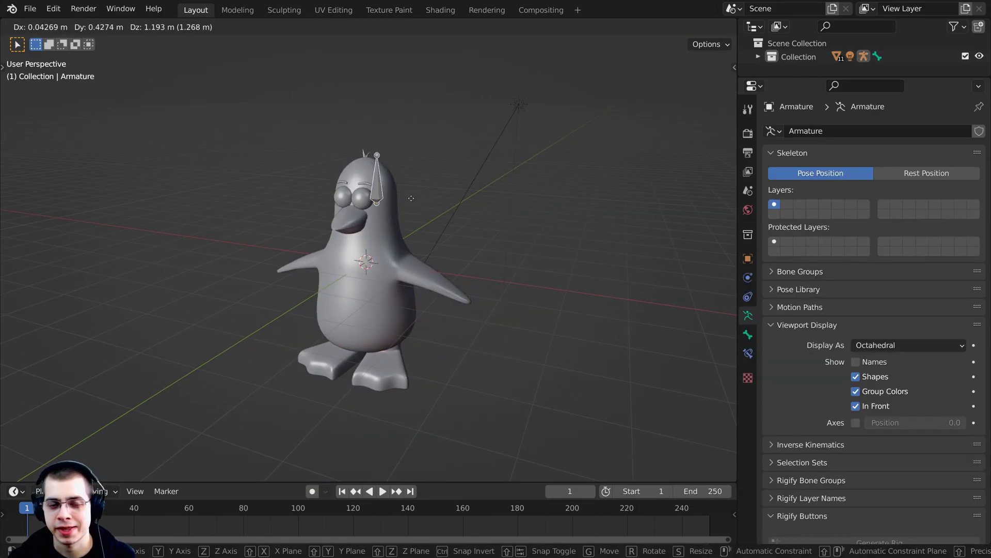
right_click(411, 199)
scroll(260, 110, "up", 2)
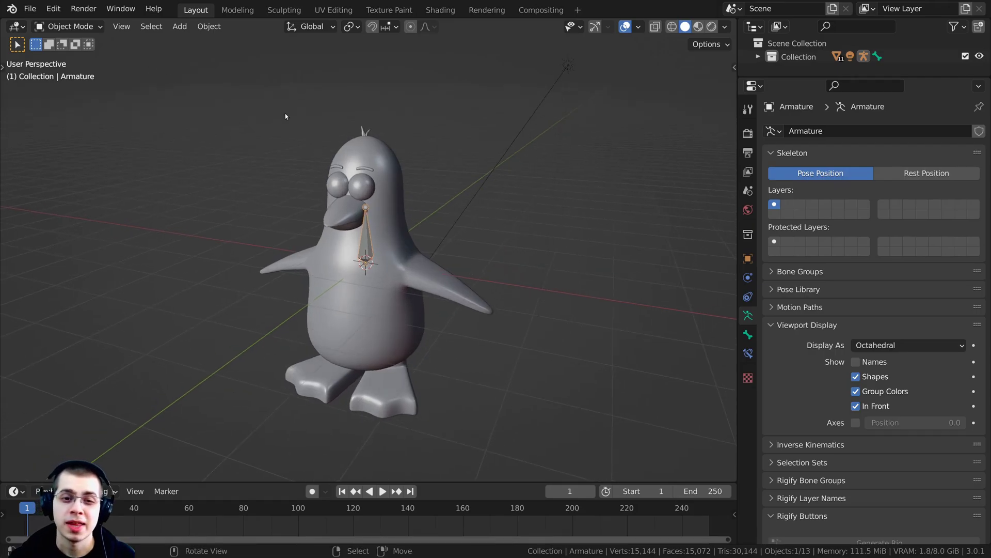
Enter Edit Mode on the armature and select its entire bone
key("Tab")
left_click(61, 27)
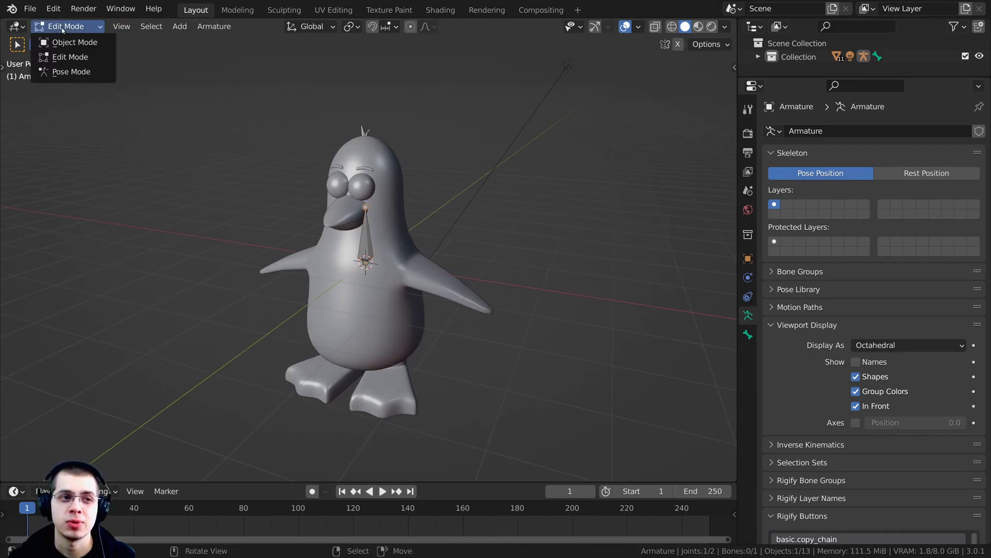
scroll(341, 240, "up", 3)
left_click(363, 224)
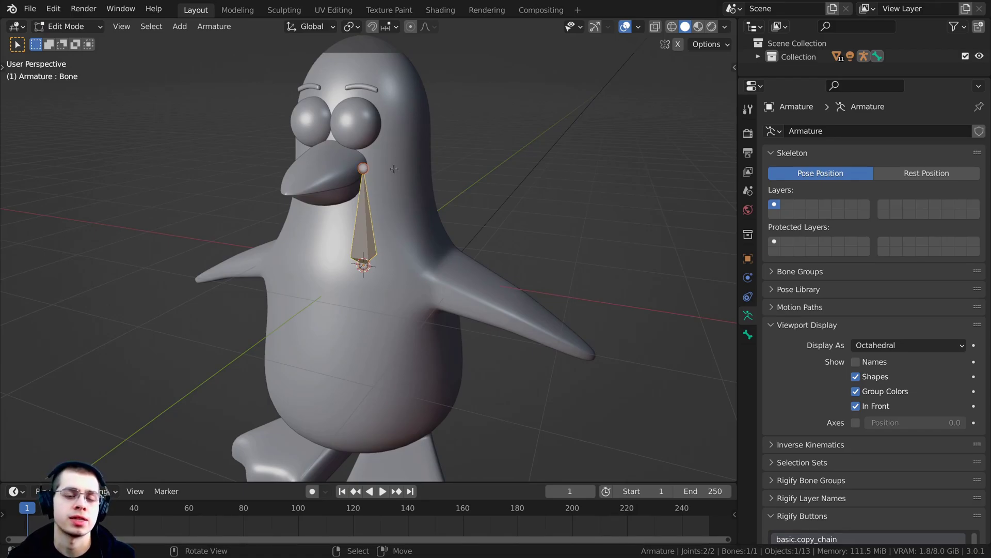
middle_click_drag(436, 186, 463, 171)
scroll(463, 171, "down", 3)
middle_click_drag(346, 196, 299, 204)
scroll(299, 204, "up", 3)
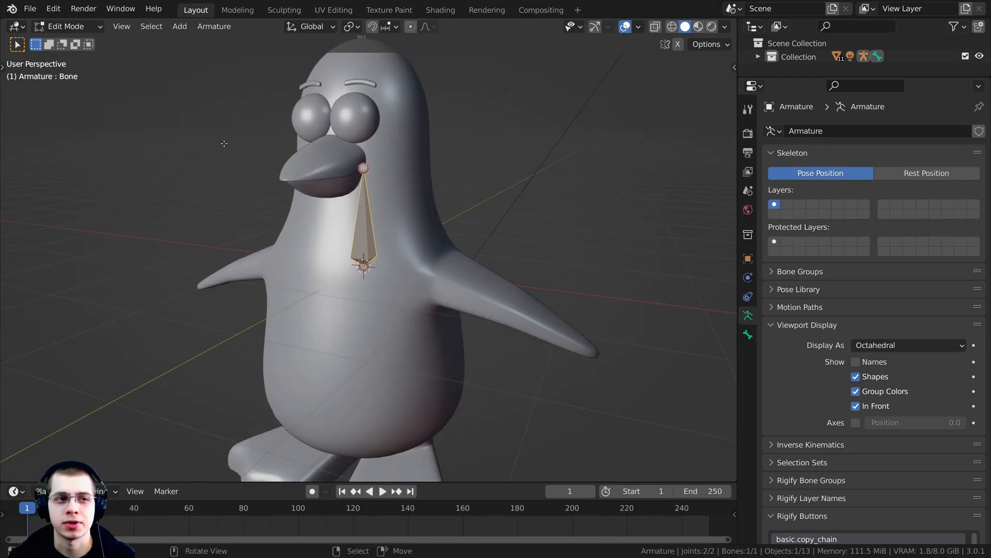
Switch the armature from Edit Mode to Object Mode, try Pose Mode, and return to Object Mode
left_click(61, 27)
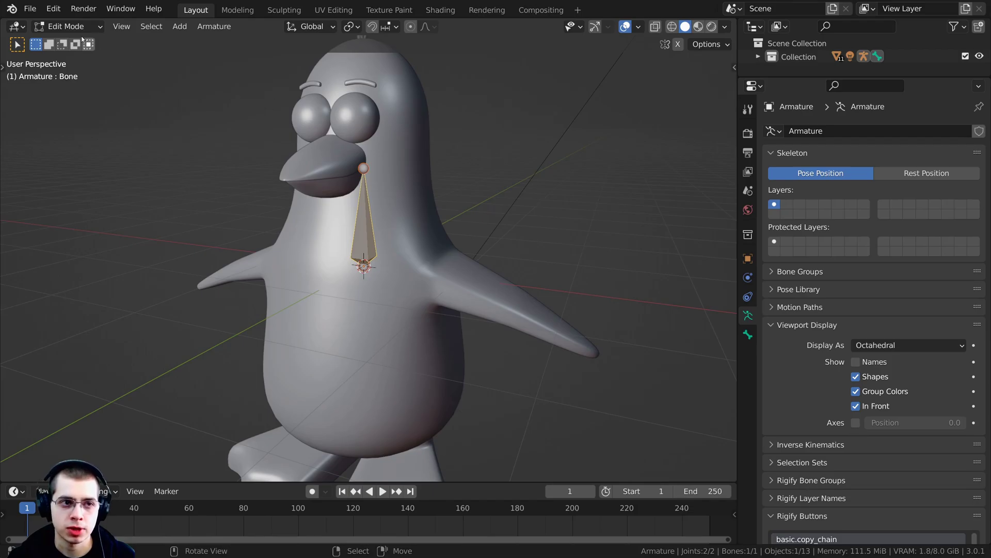
left_click(71, 27)
left_click(68, 40)
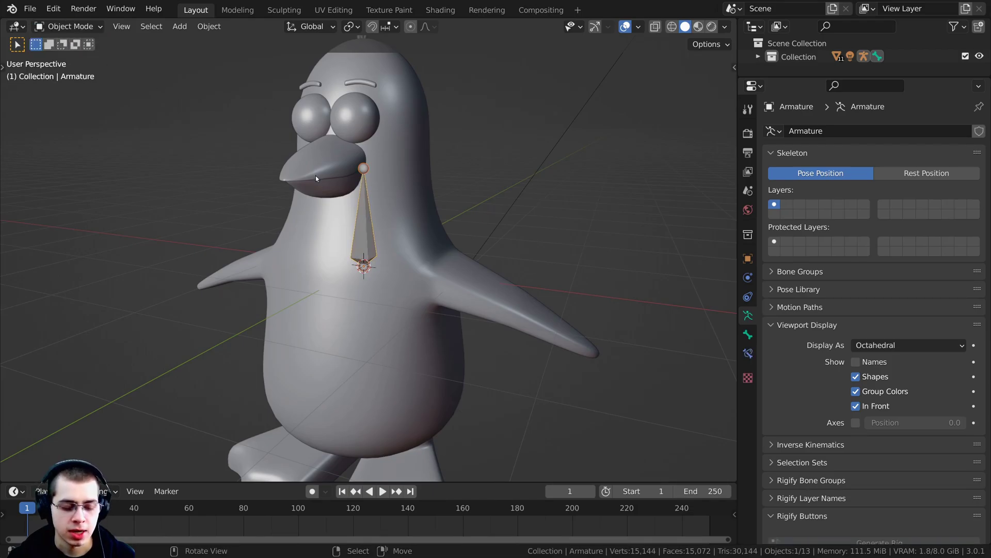
key("ctrl+Tab")
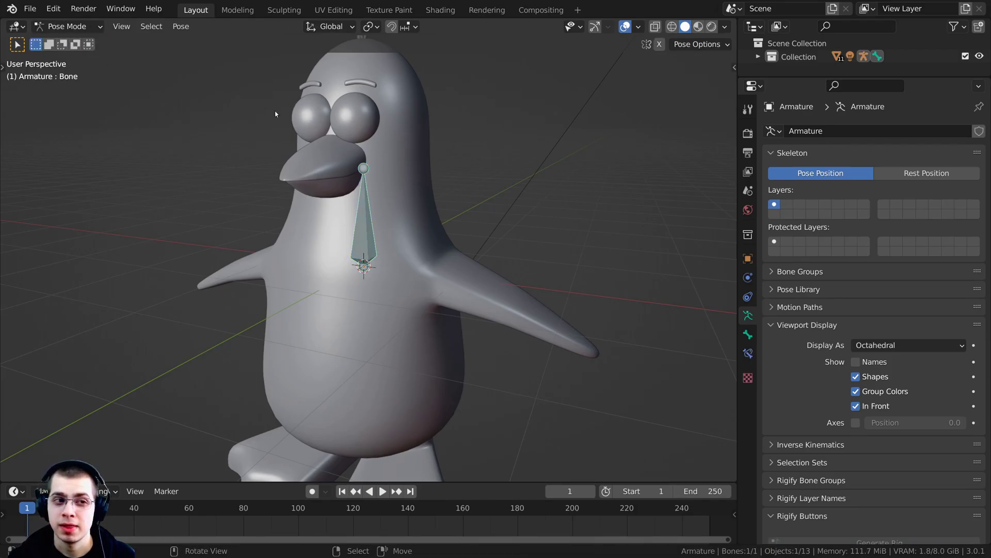
left_click(72, 27)
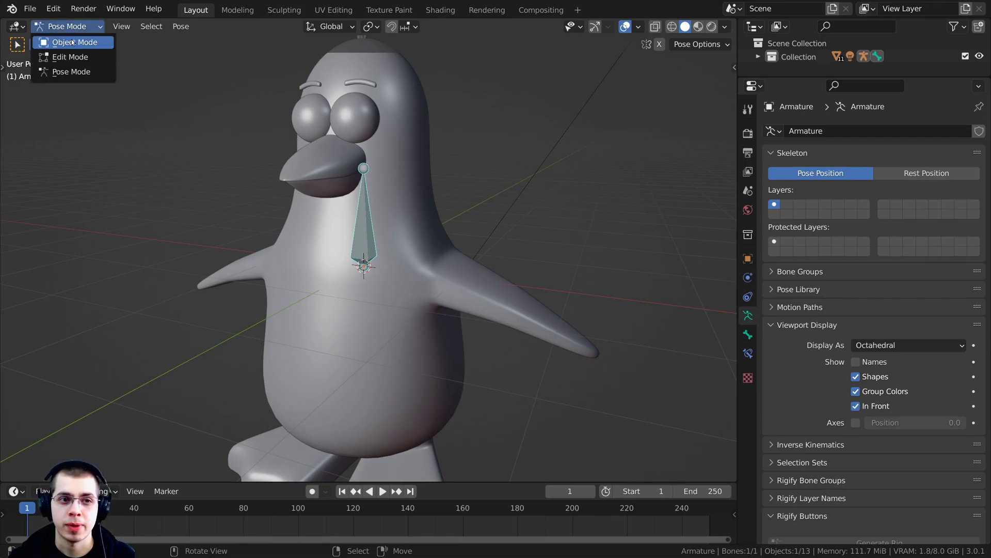
left_click(73, 42)
Try toggling the armature between Edit Mode, Object Mode and Pose Mode, ending in Pose Mode
key("Tab")
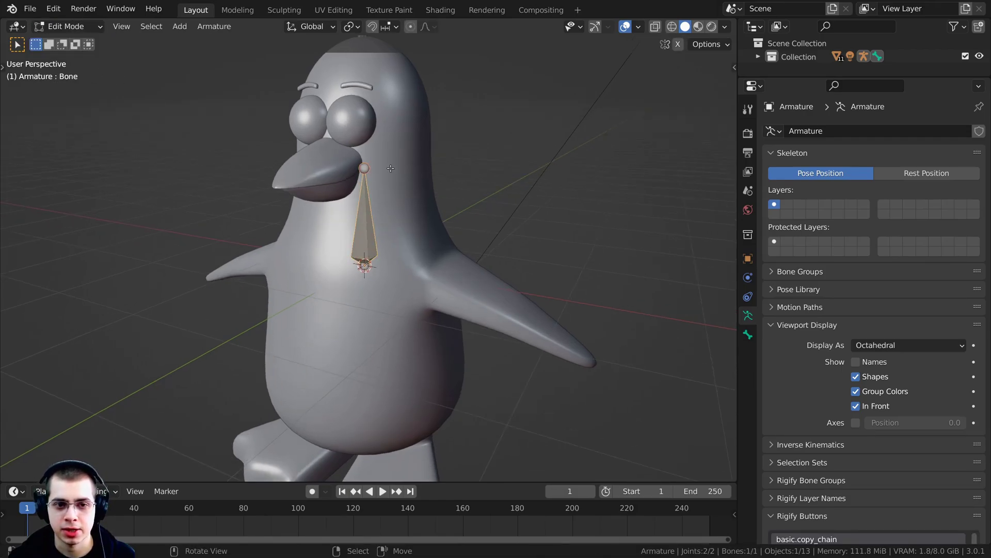
key("Tab")
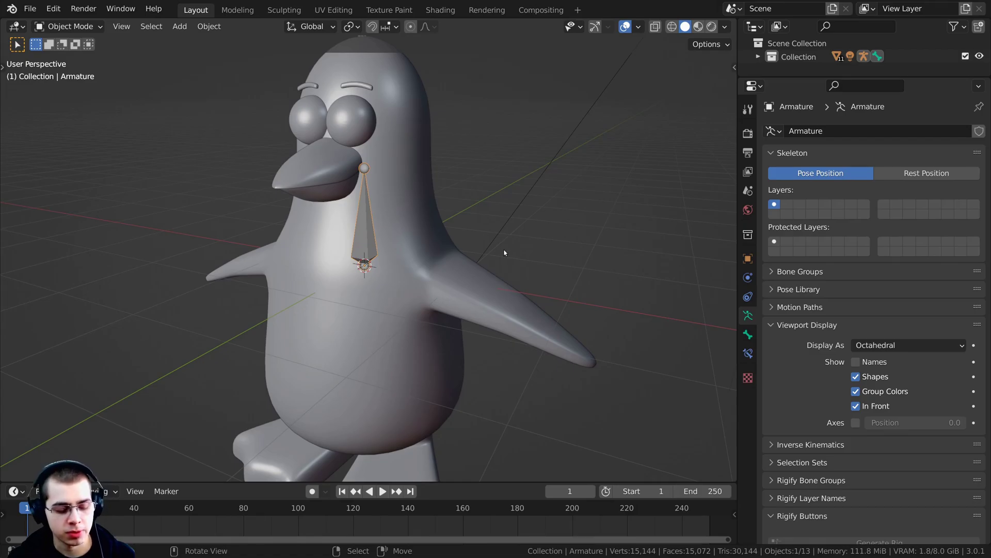
key("ctrl+Tab")
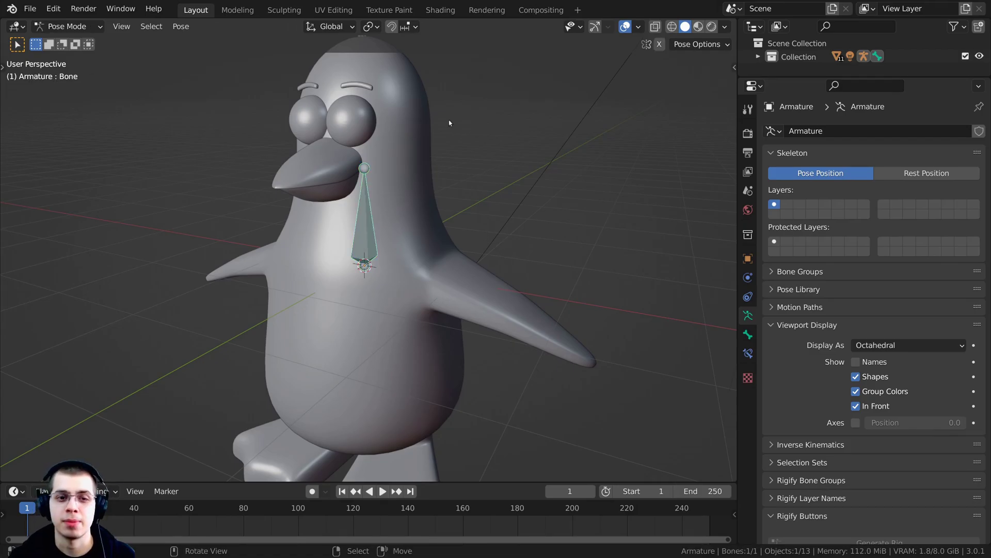
middle_click_drag(449, 120, 386, 181)
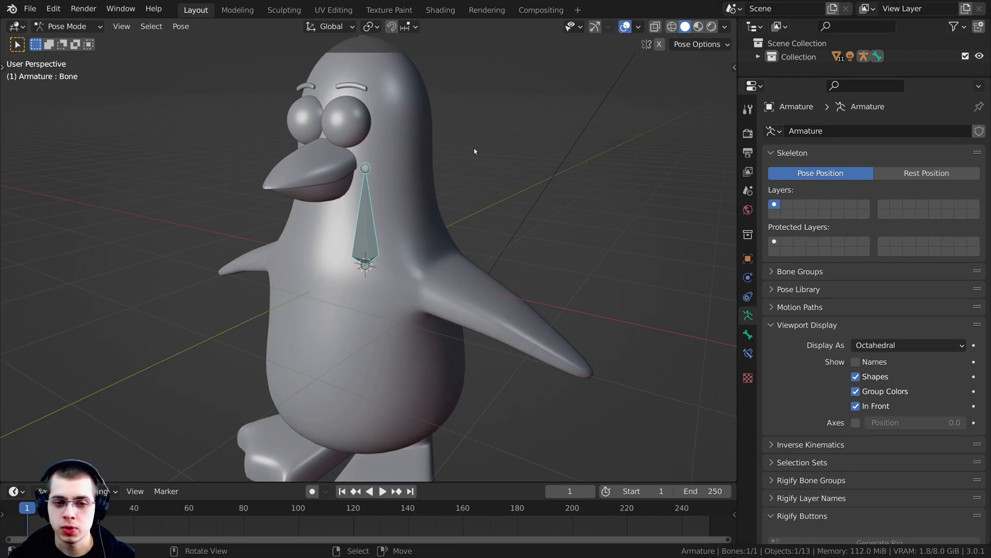
key("Tab")
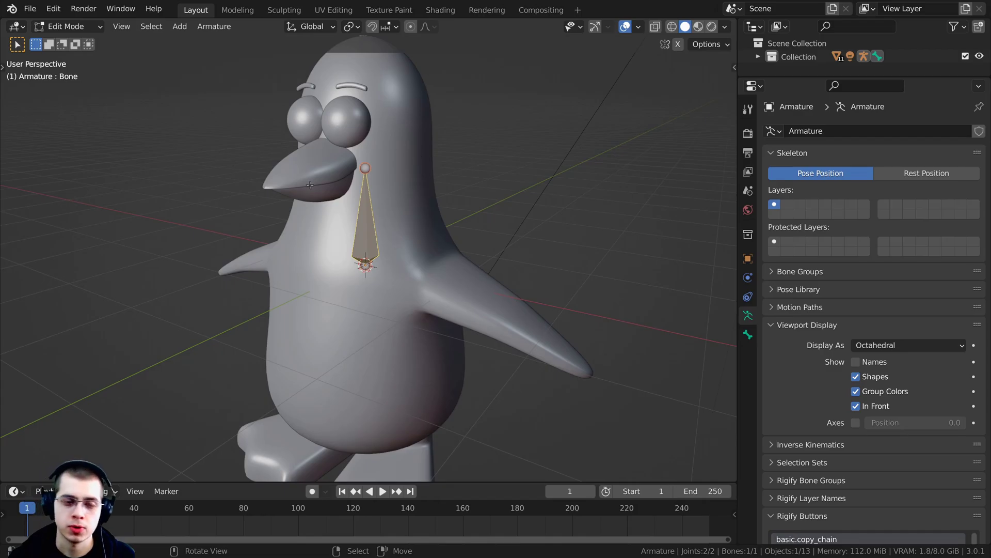
key("Tab")
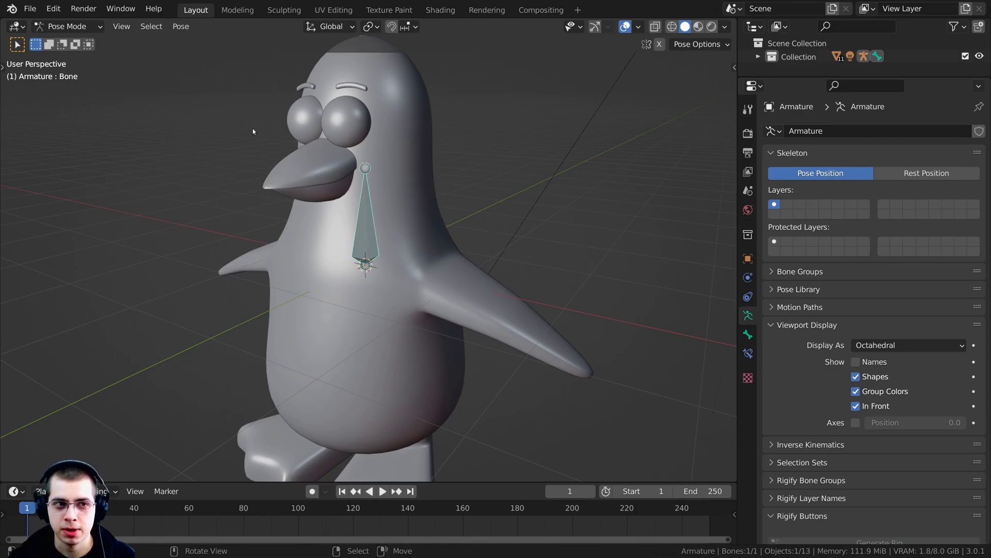
key("Tab")
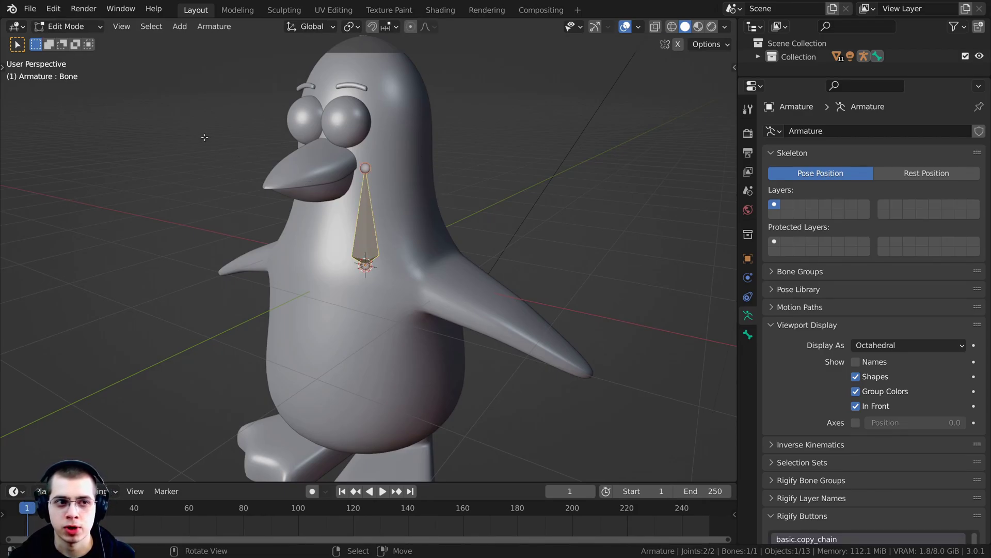
key("Tab")
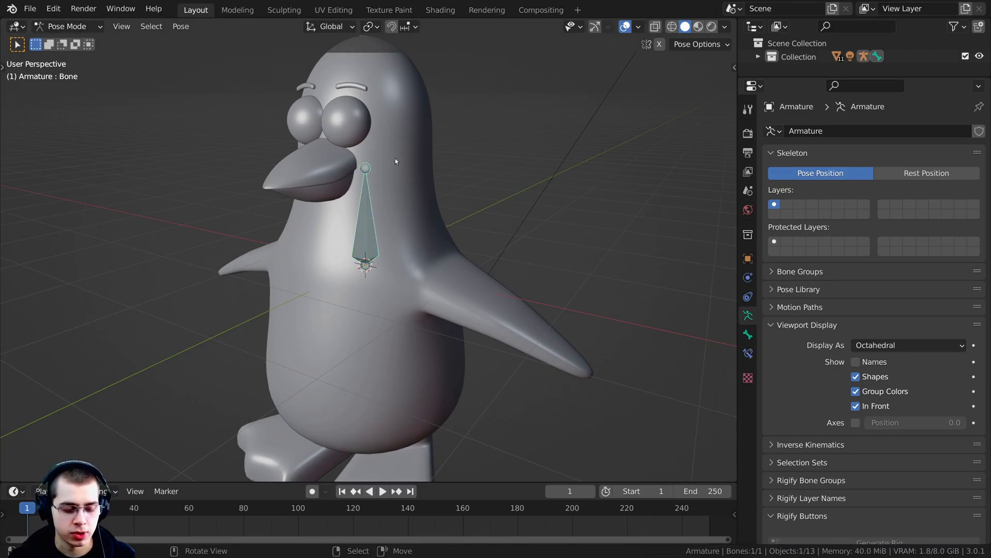
Return the armature from Pose Mode to Object Mode and look over the available interaction modes
key("ctrl+Tab")
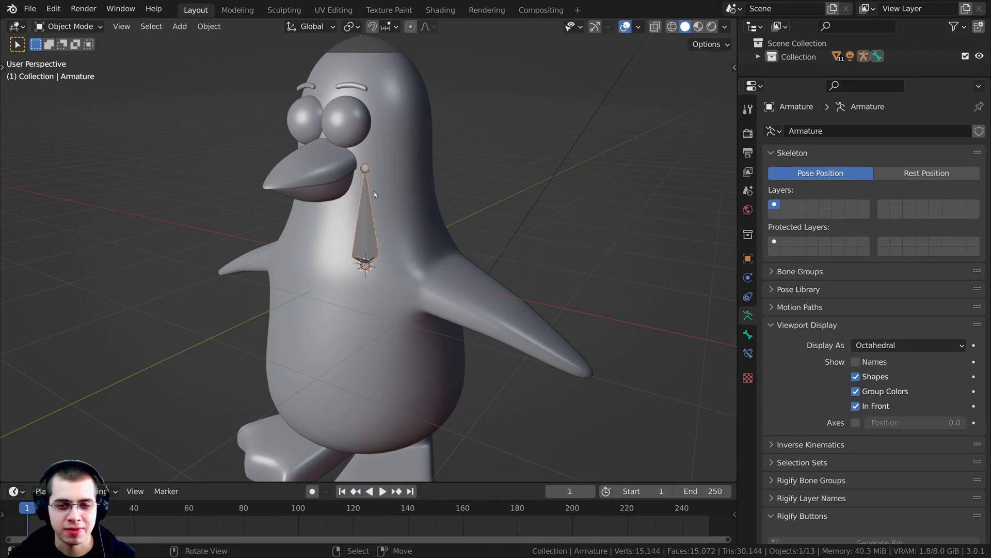
middle_click_drag(396, 164, 211, 106)
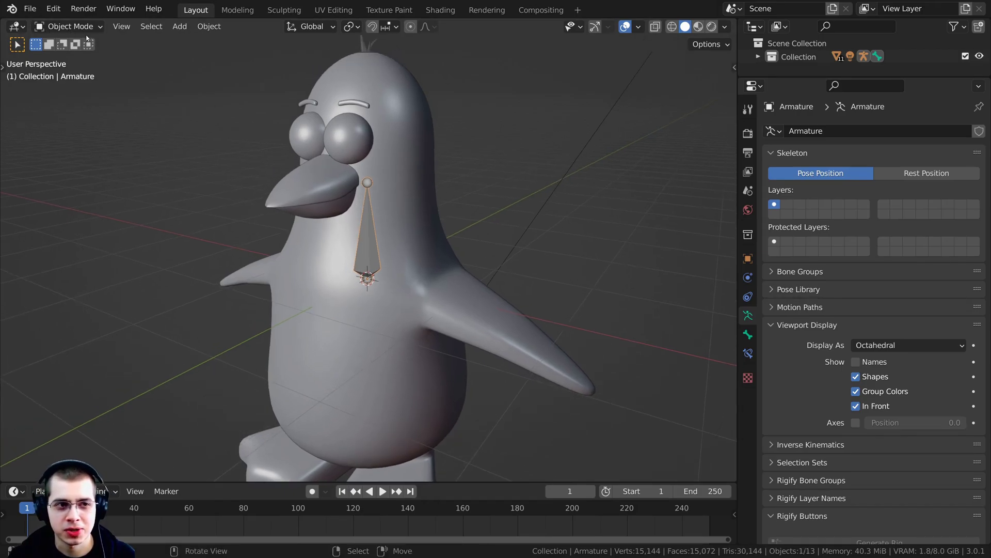
left_click(70, 26)
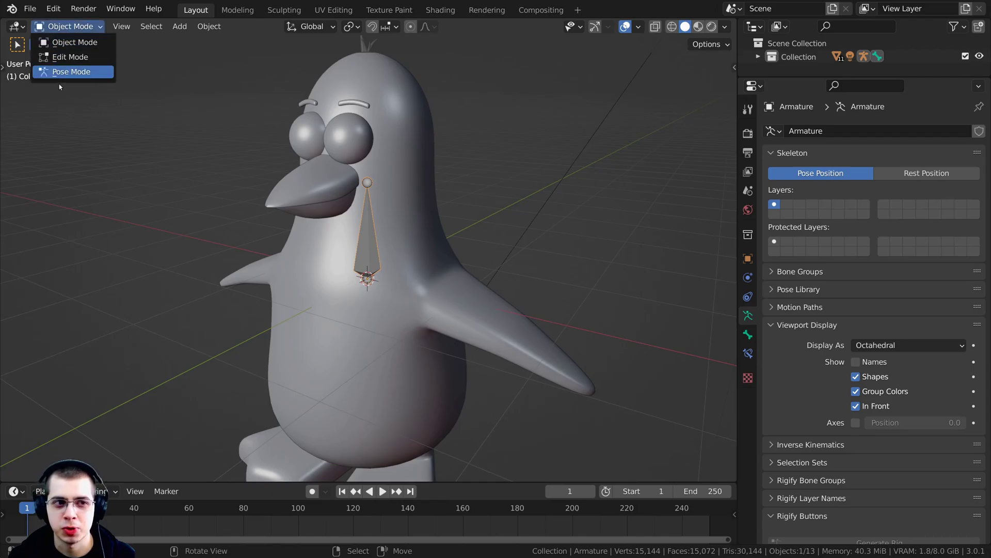
middle_click_drag(450, 210, 416, 195, "shift")
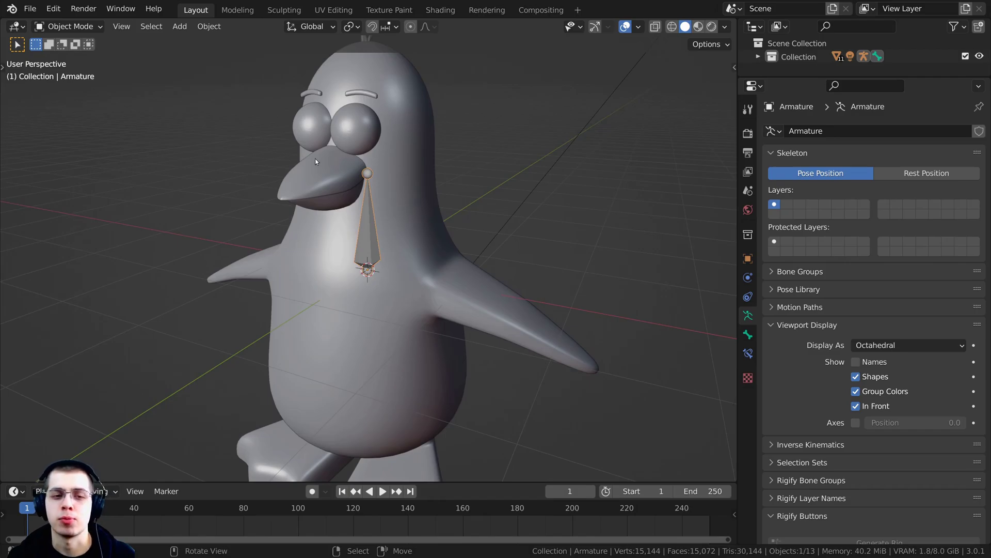
Put the armature into Edit Mode and view the penguin in Right Orthographic view
key("Tab")
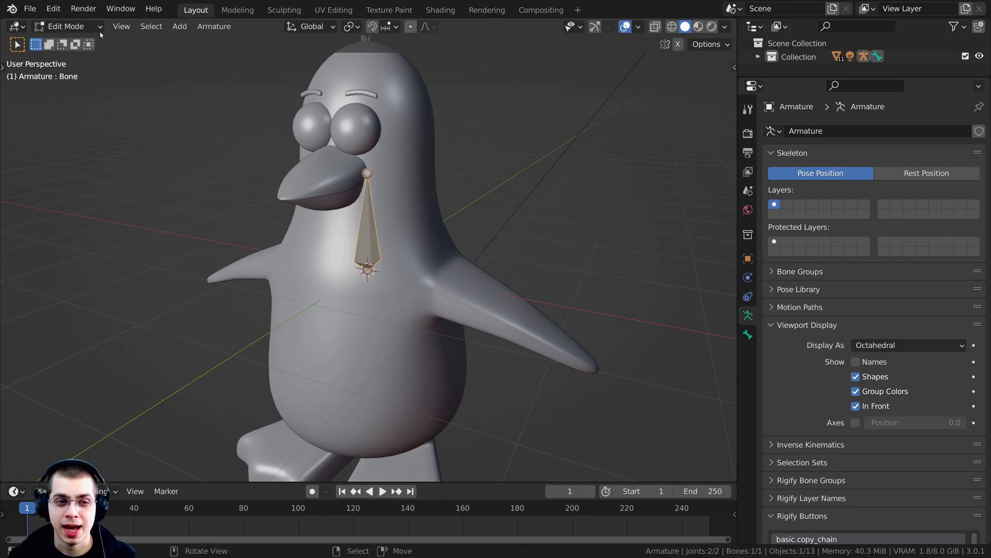
left_click(73, 30)
left_click(75, 56)
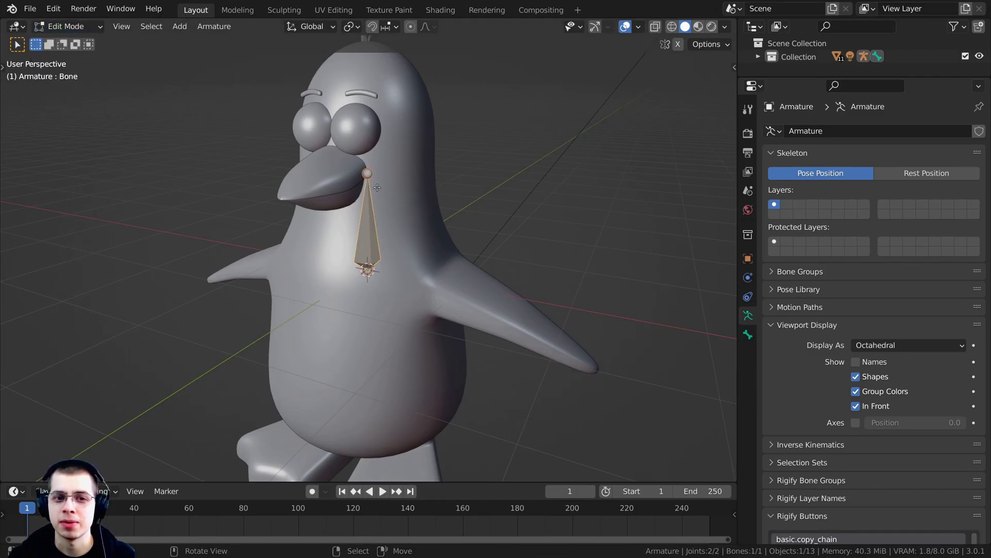
scroll(346, 187, "down", 3)
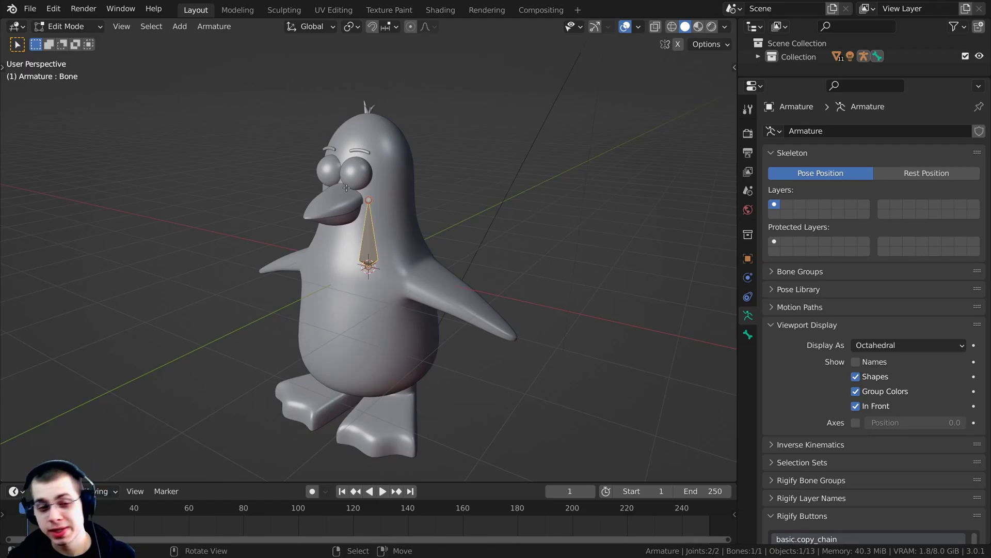
key("KP_3")
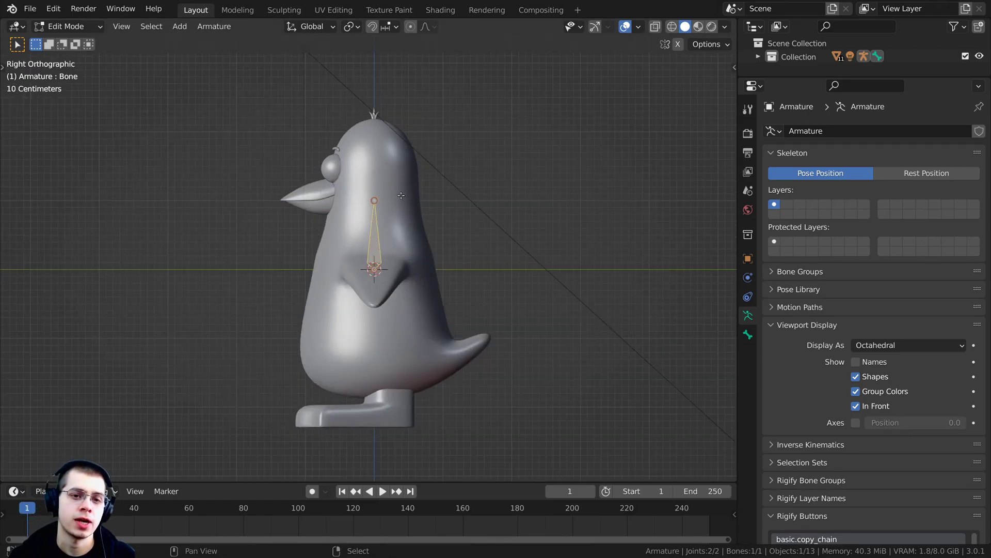
scroll(380, 181, "up", 2)
scroll(394, 302, "down", 1)
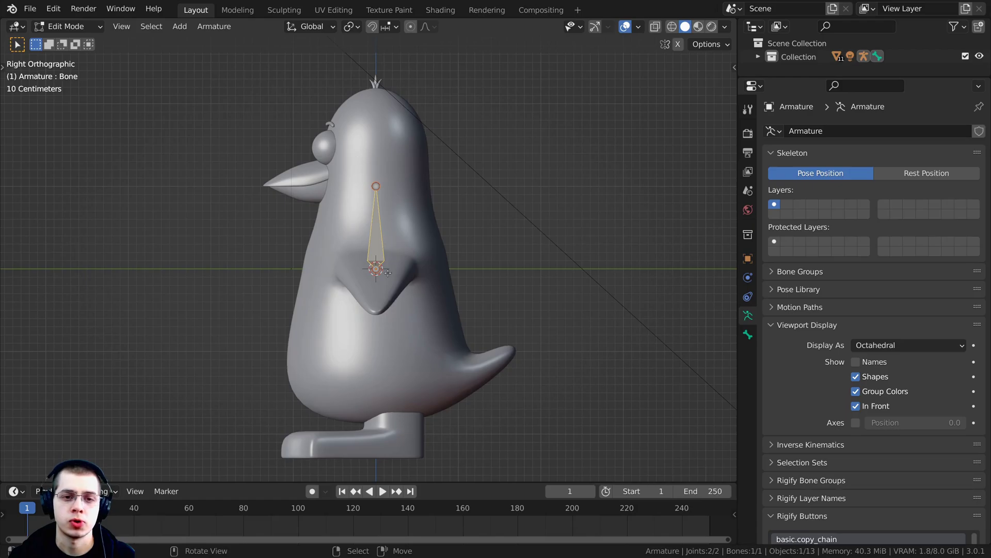
Move the bone from the body's centre down into the penguin's lower belly, just above the legs
middle_click_drag(379, 181, 376, 150, "shift")
key("g")
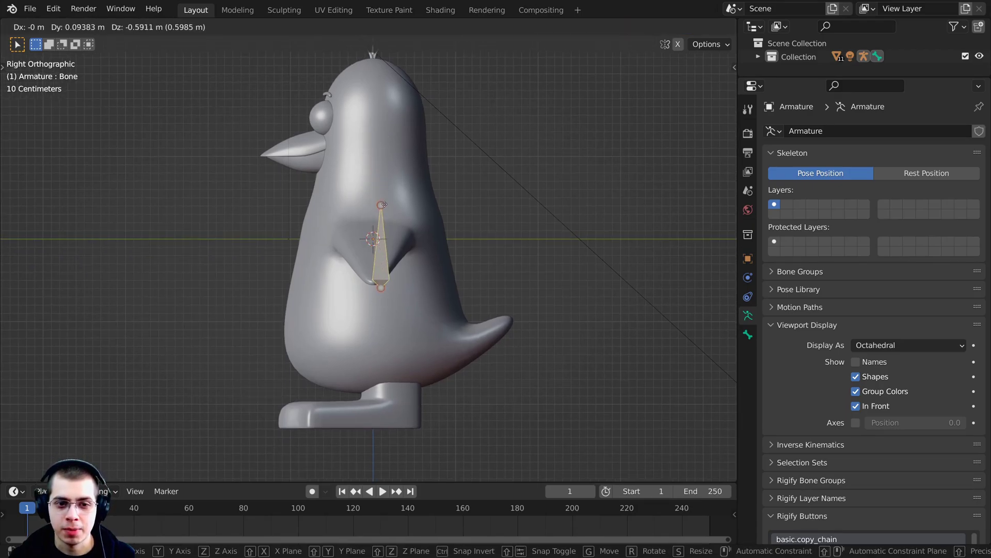
left_click(389, 271)
middle_click_drag(389, 271, 396, 243, "shift")
scroll(434, 201, "down", 2)
scroll(456, 175, "up", 2)
Tilt the bone toward the penguin's front and position it with its base above the leg and its tip below the wing
key("r")
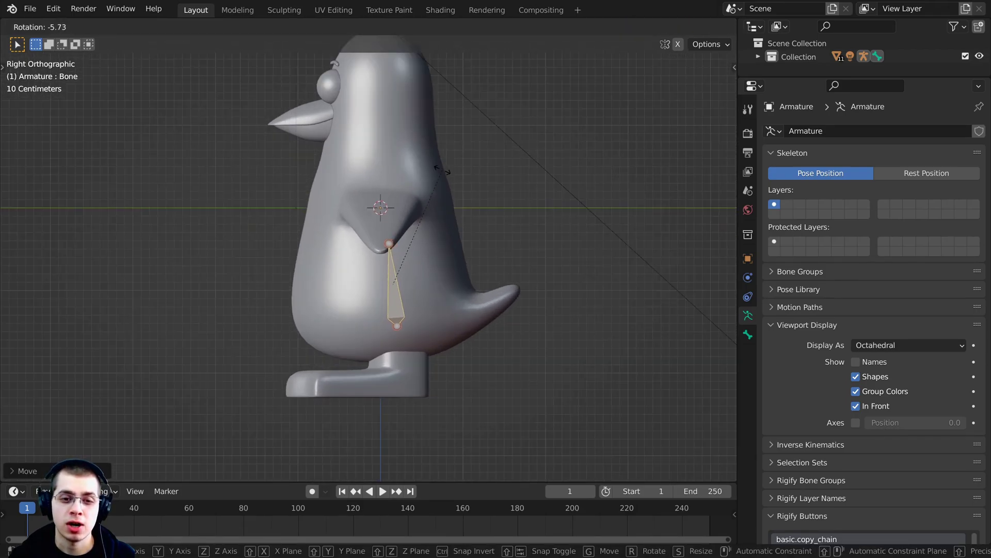
left_click(414, 169)
key("g")
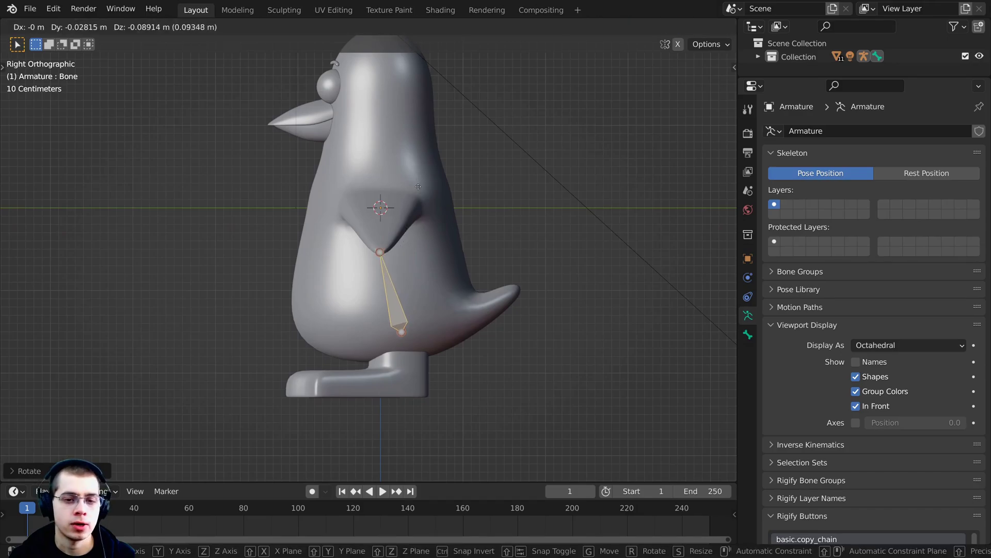
left_click(415, 190)
key("r")
left_click(411, 190)
key("g")
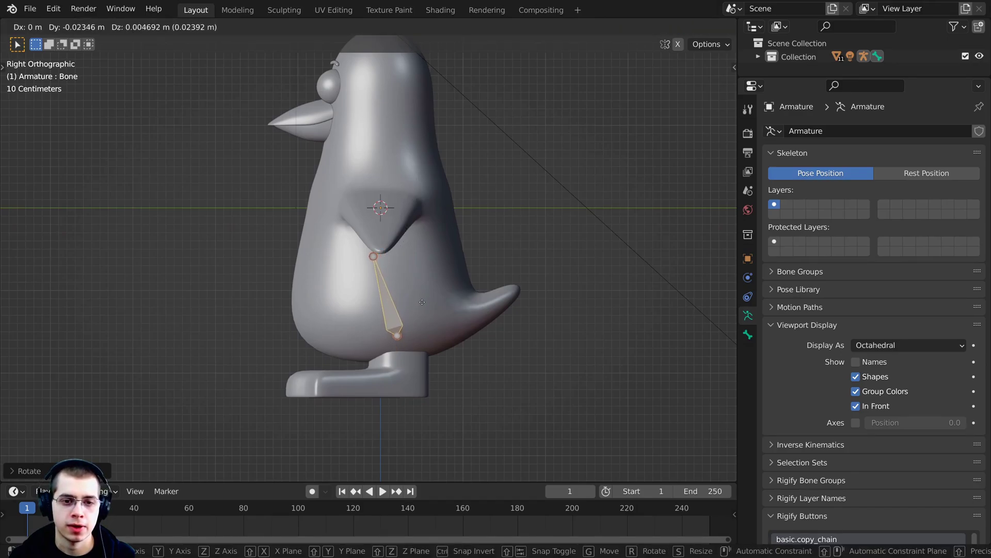
left_click(406, 192)
scroll(369, 199, "up", 1)
key("g")
left_click(376, 292)
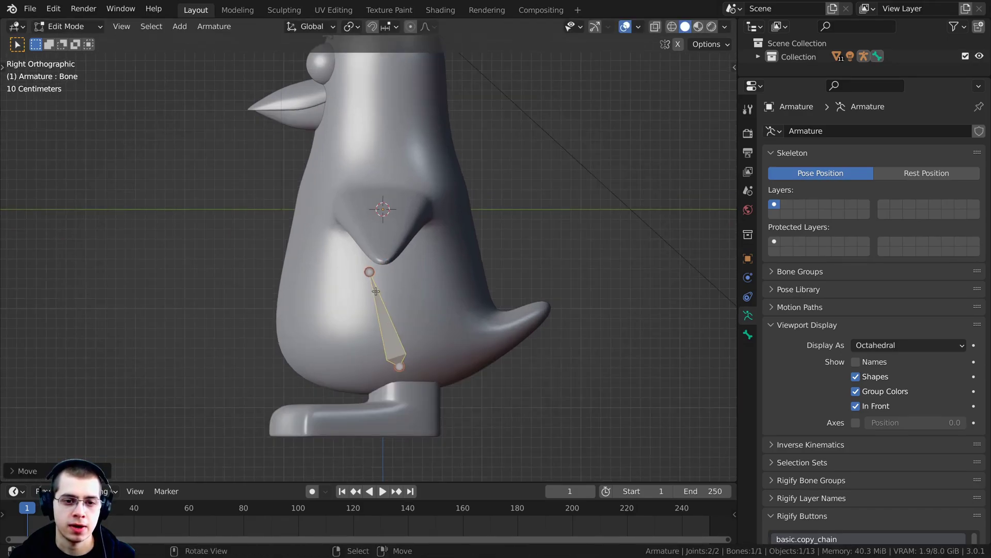
Select the bone's upper tip and adjust its position just below the wing's lower point
left_click(369, 271)
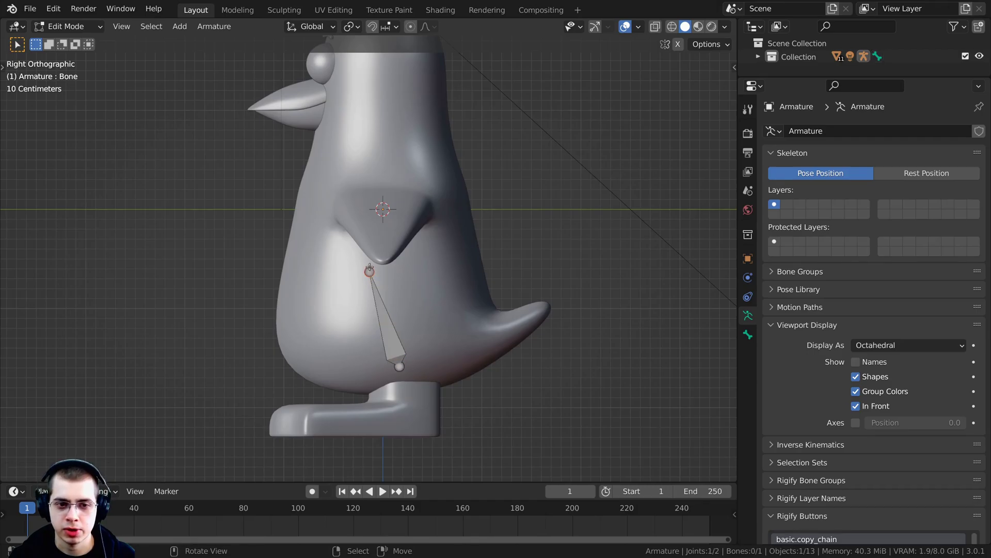
scroll(368, 272, "up", 4)
key("g")
right_click(344, 289)
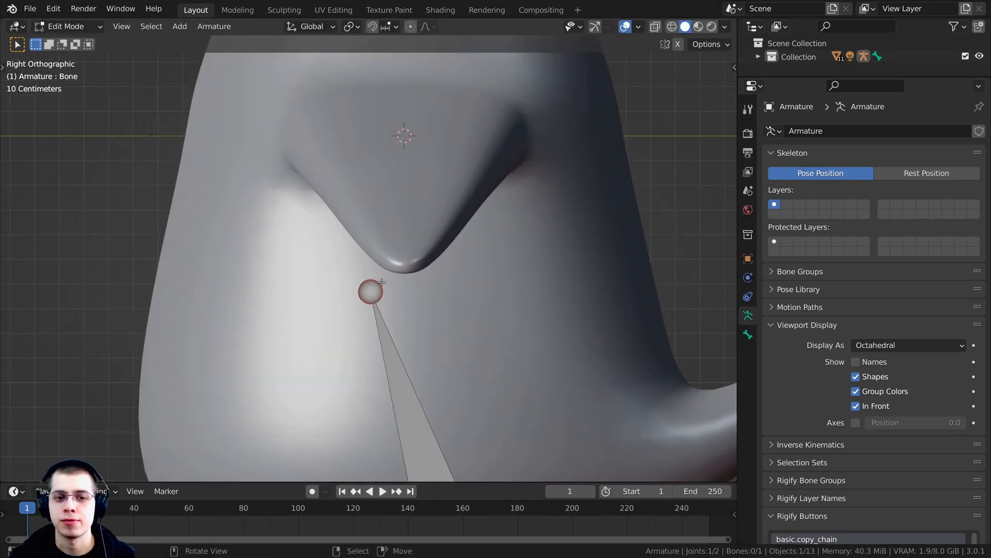
scroll(381, 282, "down", 4)
middle_click_drag(382, 274, 374, 323, "shift")
key("g")
left_click(367, 274)
key("g")
key("Escape")
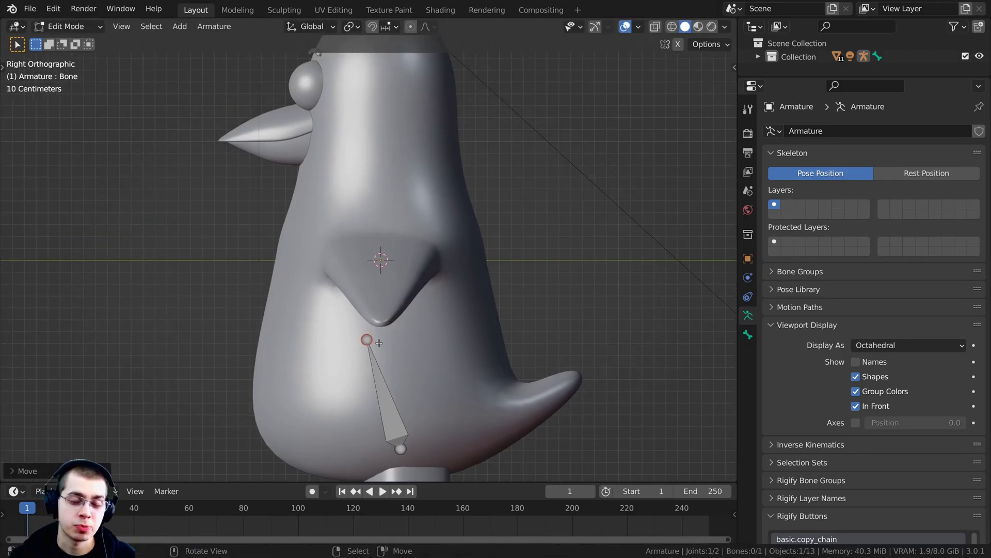
Extrude a second spine bone upward from the first bone's tip to shoulder height and fine-tune its end
key("e")
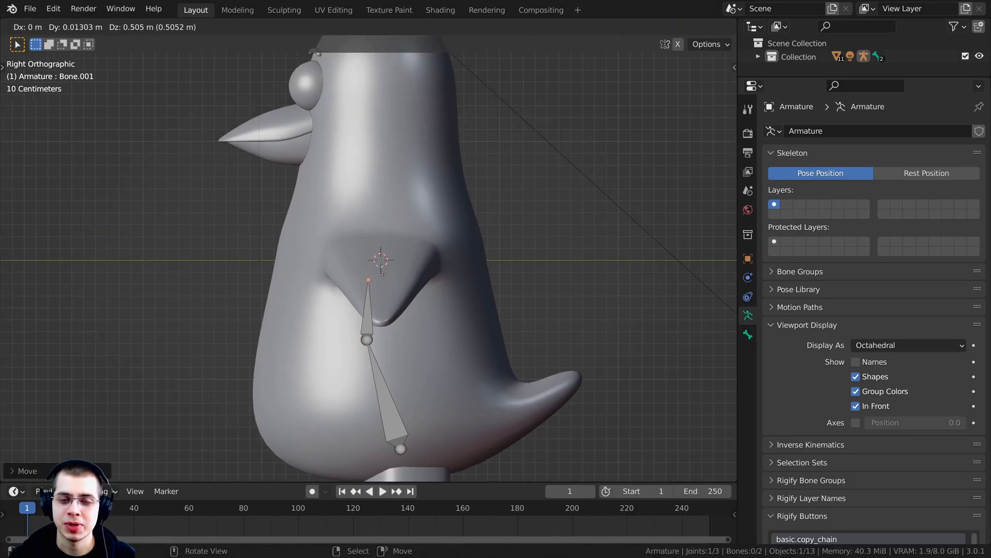
left_click(384, 240)
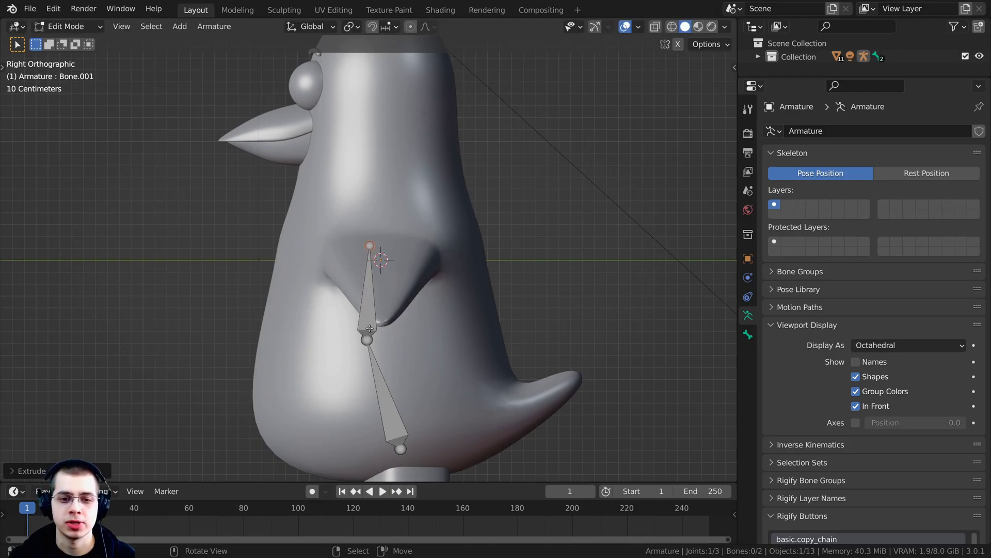
key("g")
left_click(372, 248)
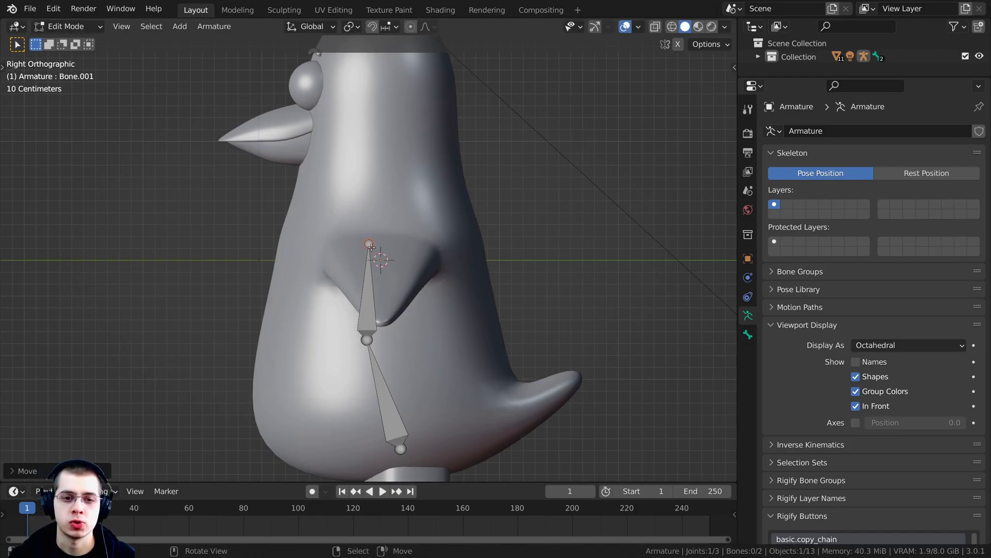
In the front view, adjust the second bone's tip along Z so it sits level with the tops of the wings
key("KP_1")
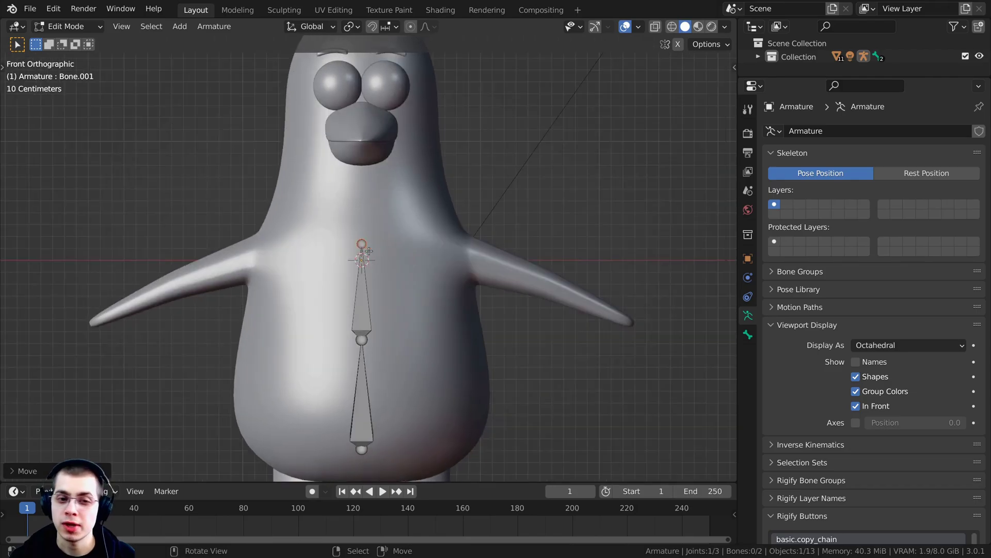
middle_click_drag(422, 202, 429, 200, "shift")
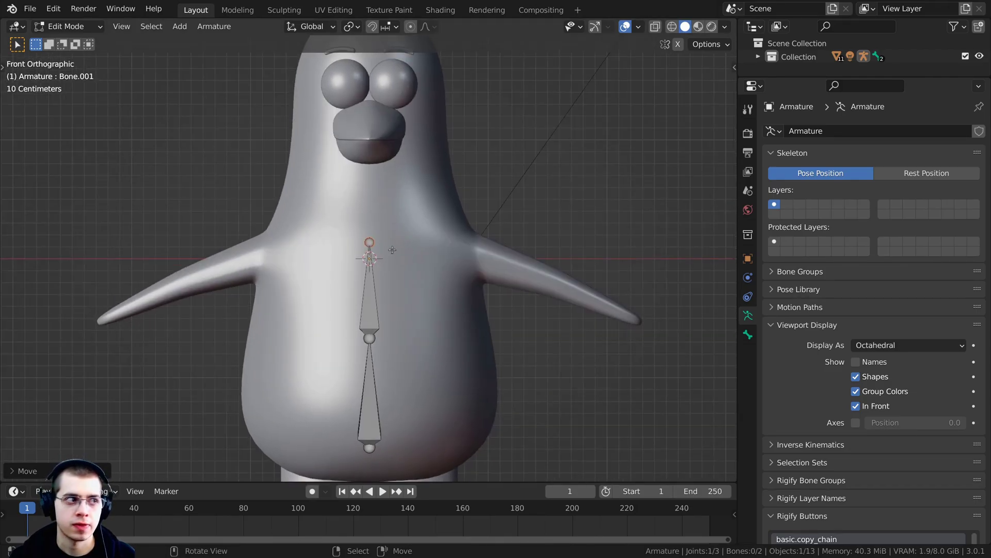
scroll(393, 250, "up", 1)
key("g")
key("z")
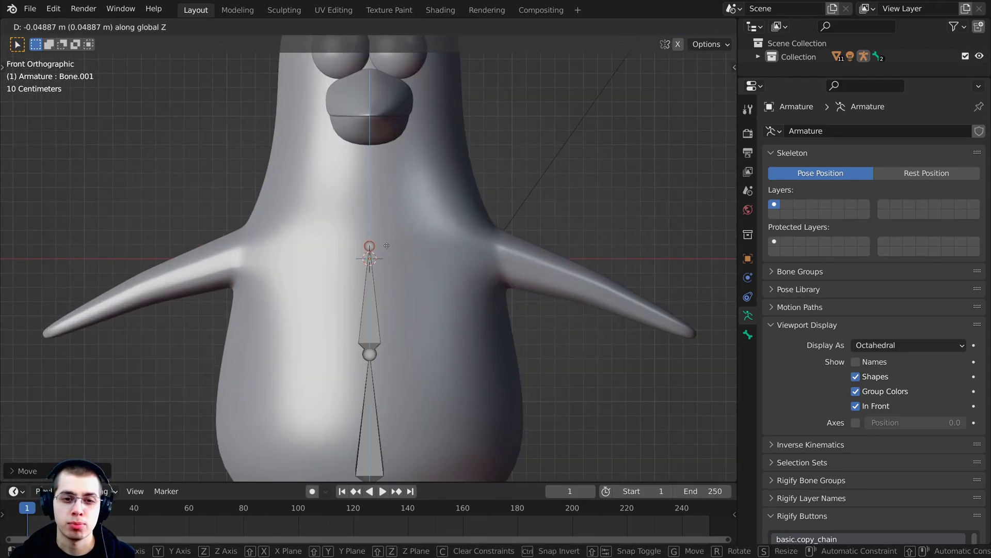
left_click(375, 239)
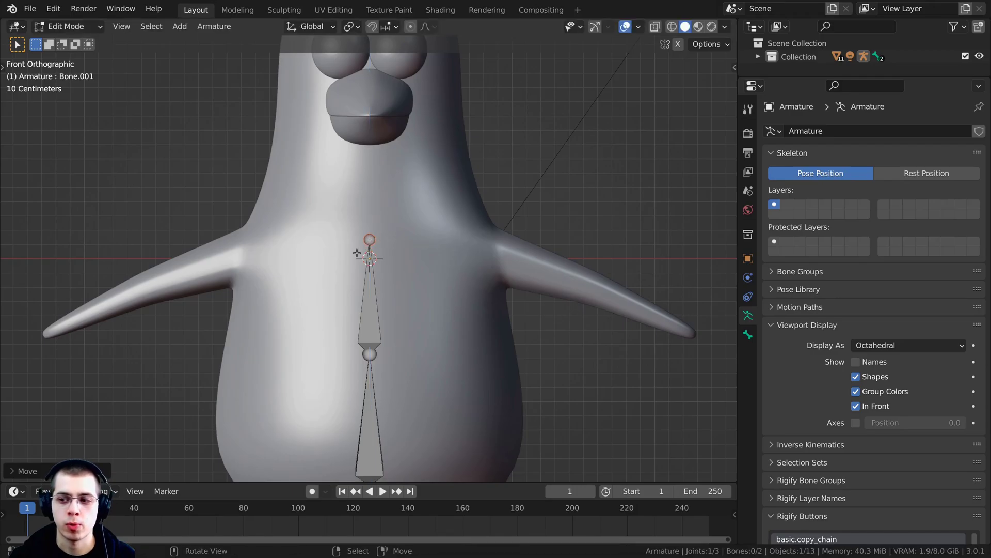
scroll(377, 248, "up", 4)
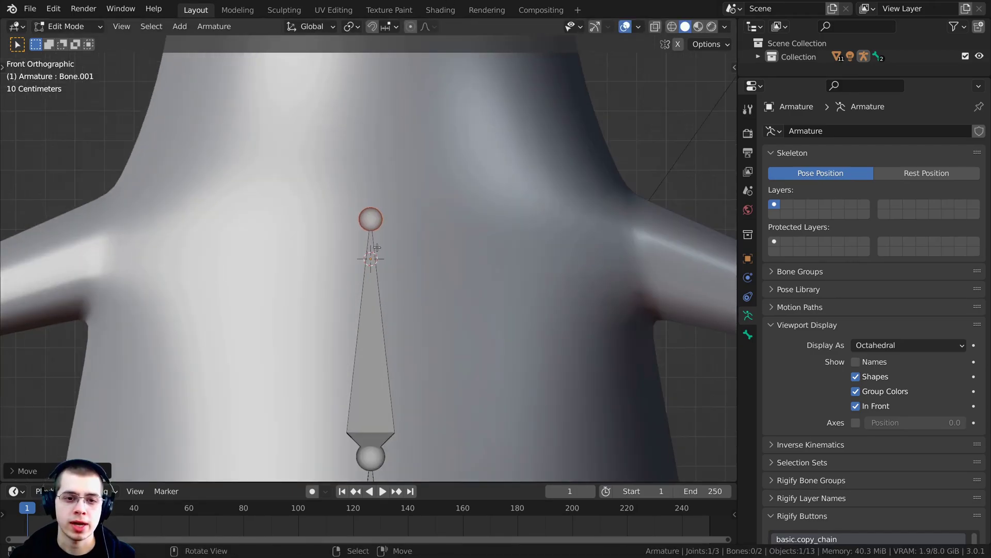
scroll(373, 237, "down", 2)
key("r")
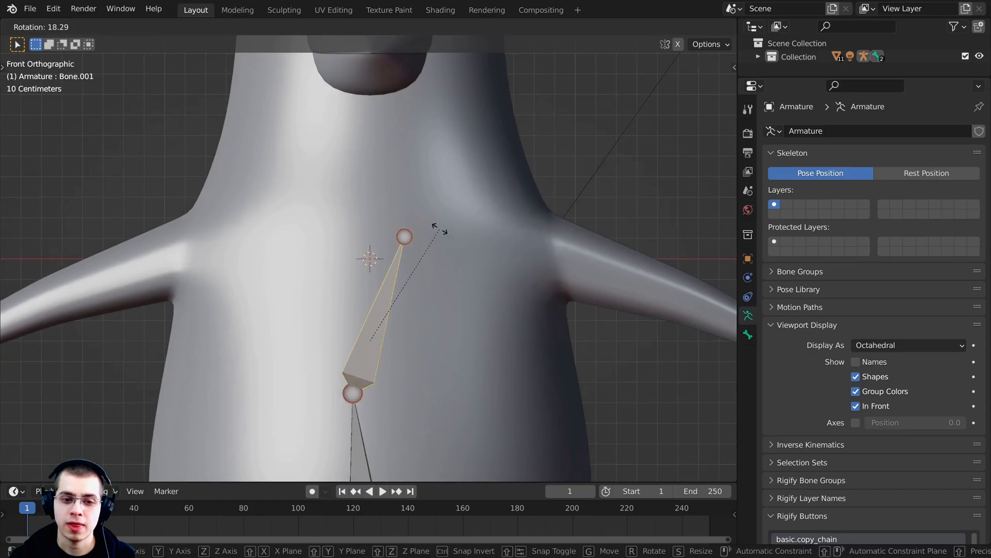
key("Escape")
scroll(380, 224, "down", 2)
middle_click_drag(380, 224, 384, 203, "shift")
key("r")
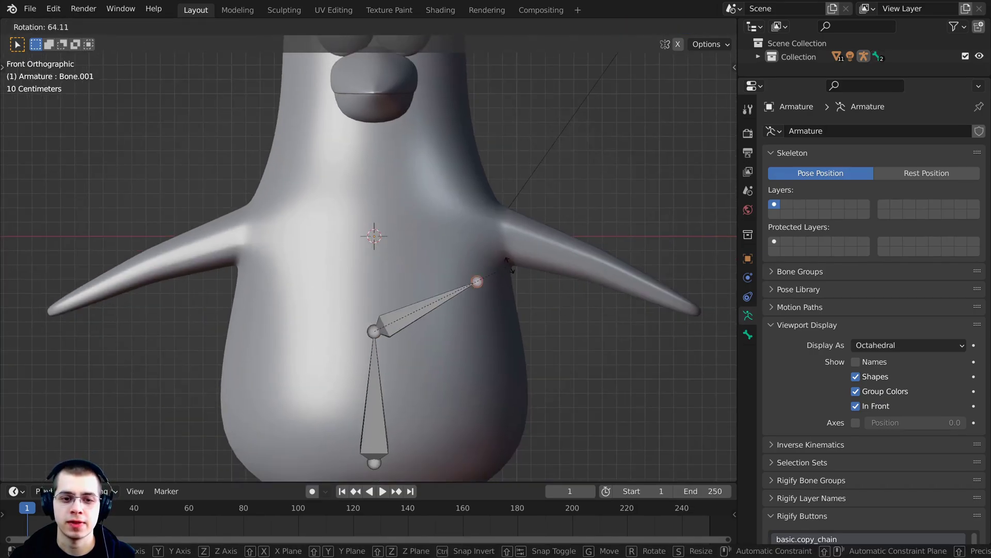
key("Escape")
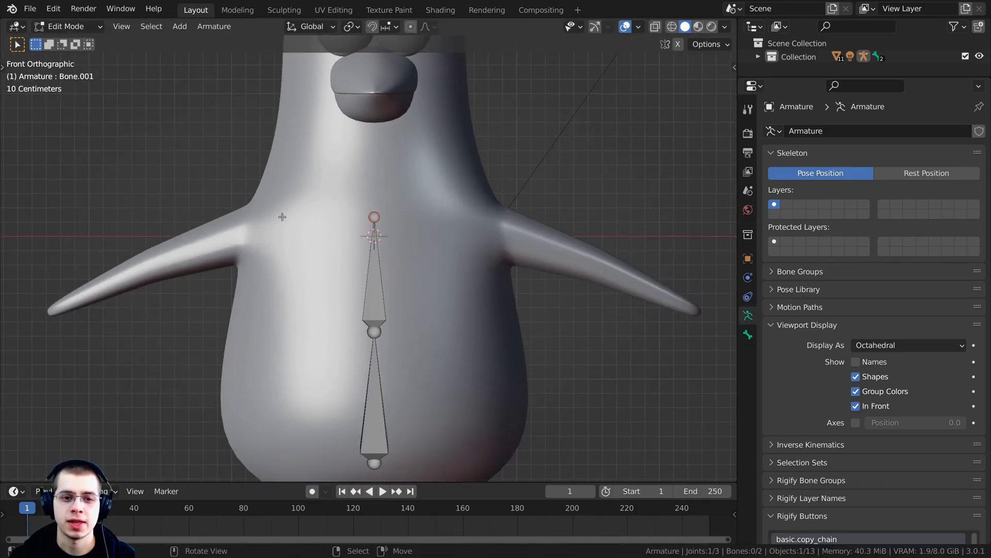
Extrude a third bone about 0.74 m straight up along Z from the chest joint to the lower beak
scroll(393, 196, "up", 2)
scroll(353, 217, "down", 1)
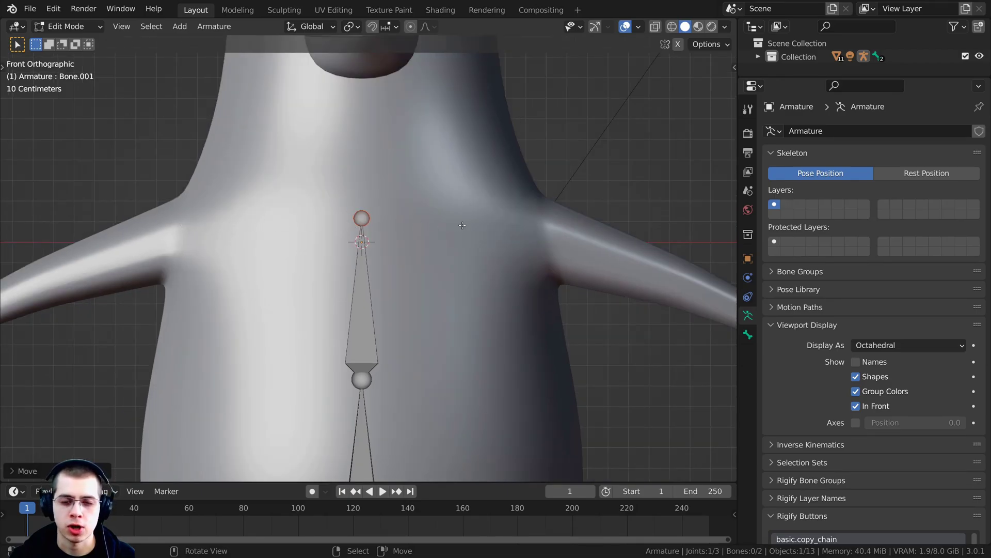
scroll(465, 232, "down", 2)
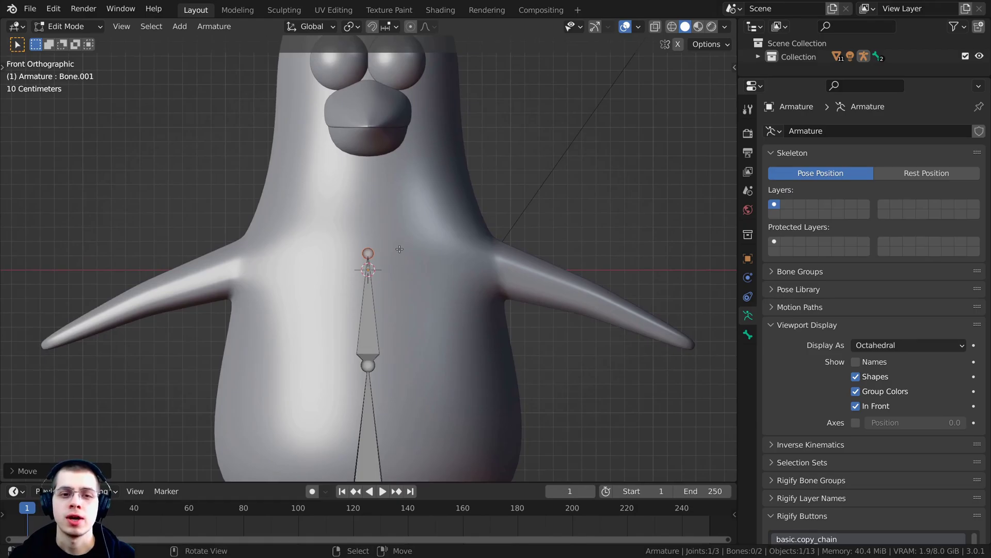
scroll(386, 271, "up", 3)
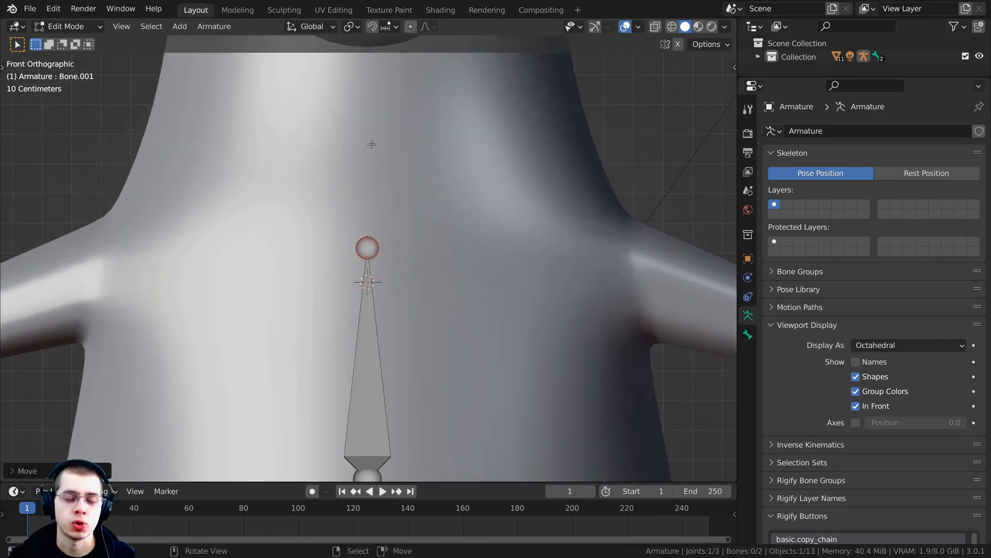
scroll(436, 274, "down", 3)
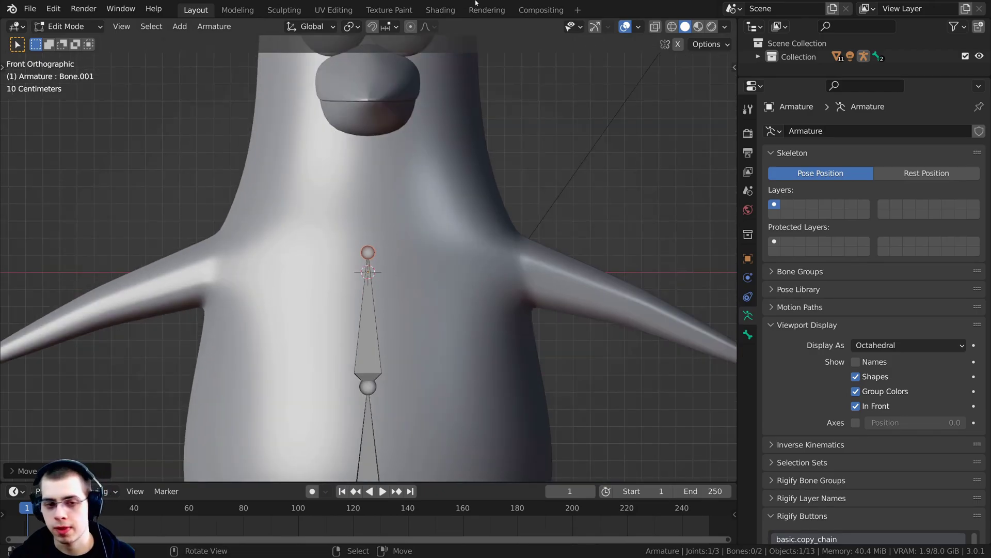
middle_click_drag(444, 268, 443, 312, "shift")
key("e")
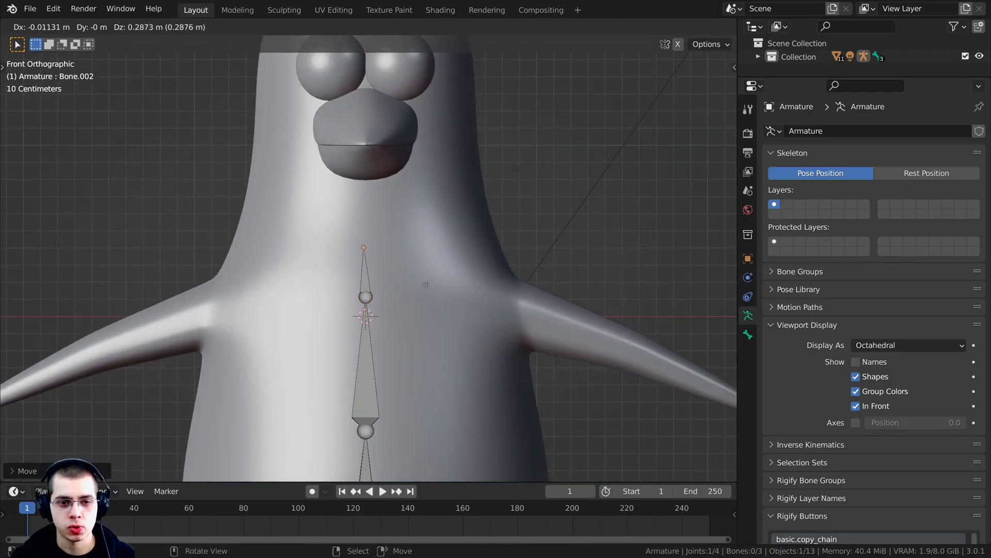
key("z")
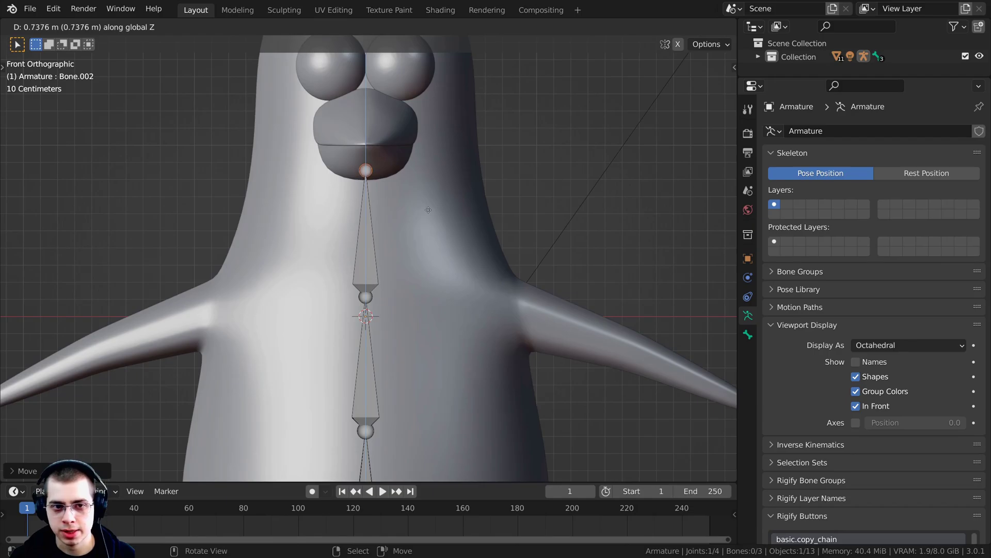
left_click(428, 210)
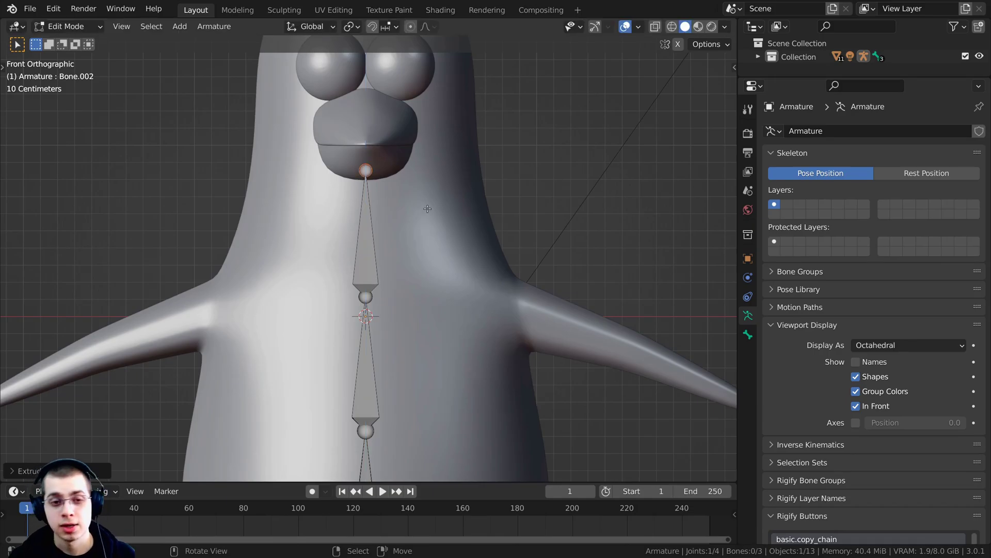
In the right side view, reposition the third bone's tip in the middle of the neck, just below beak level
key("KP_3")
middle_click_drag(410, 230, 405, 248, "shift")
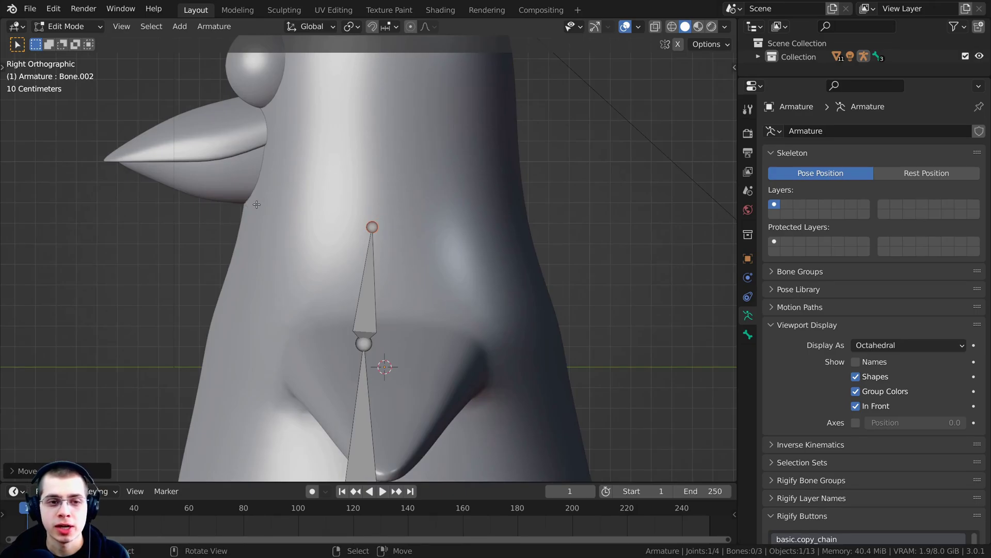
key("g")
left_click(382, 224)
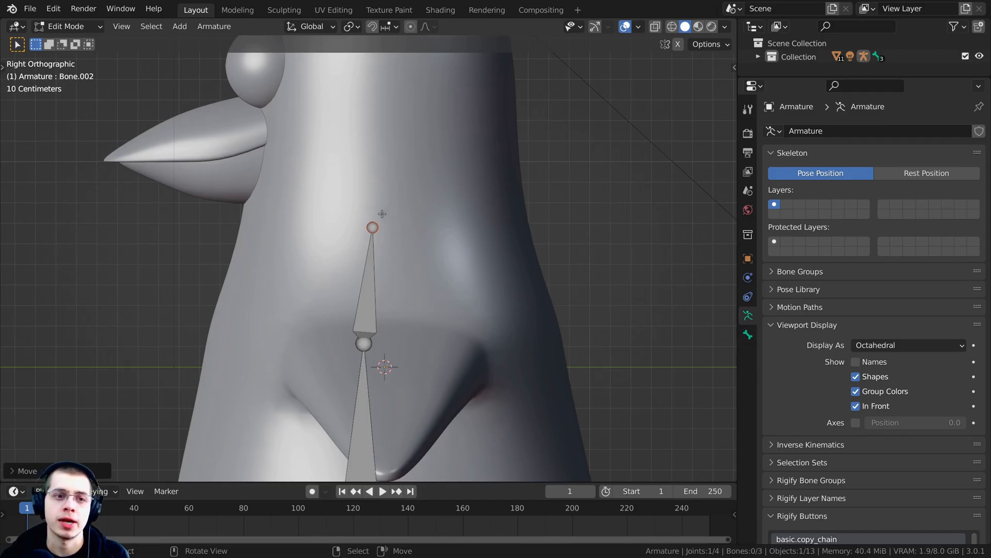
Examine the spine chain by selecting its bones one after another from the neck down to the hips
middle_click_drag(381, 226, 365, 210, "shift")
scroll(377, 287, "up", 1)
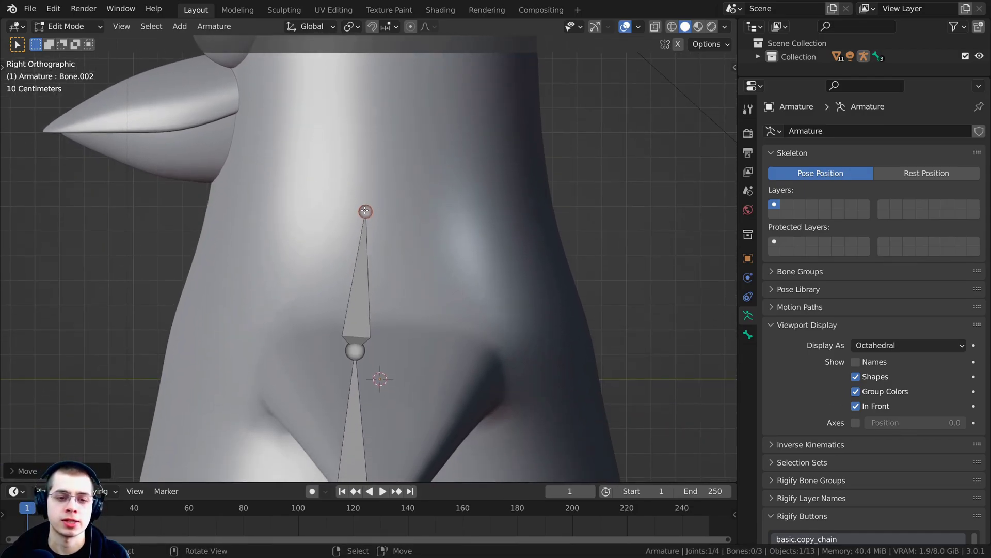
left_click(362, 258)
middle_click_drag(355, 279, 358, 150, "shift")
left_click(360, 231)
middle_click_drag(359, 263, 358, 205, "shift")
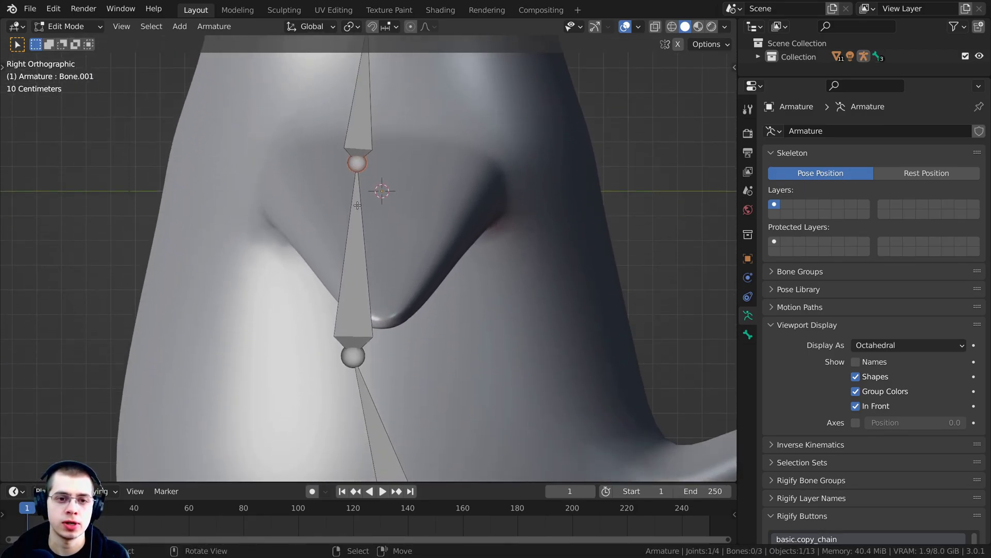
left_click(358, 205)
scroll(359, 222, "down", 3, "shift")
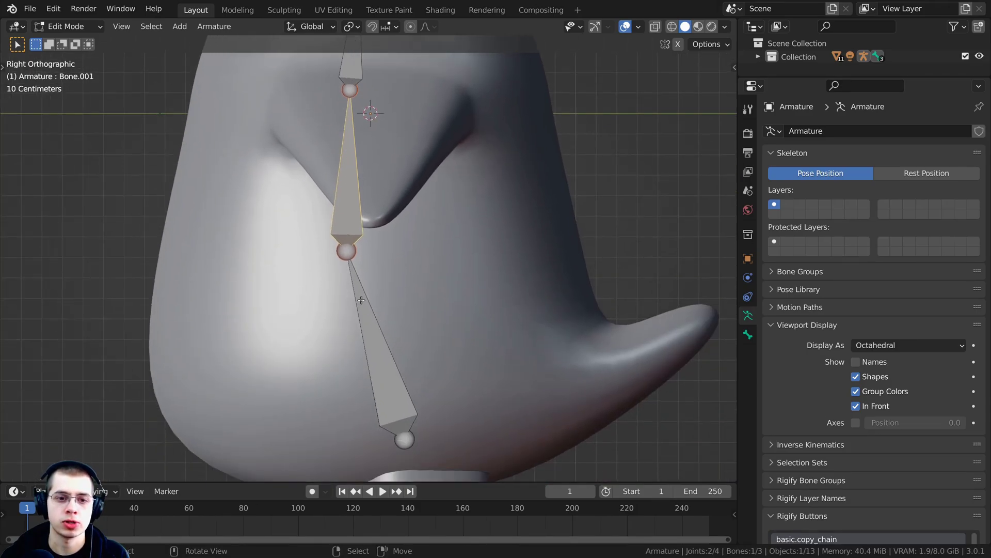
left_click(361, 301)
scroll(364, 320, "up", 10, "shift")
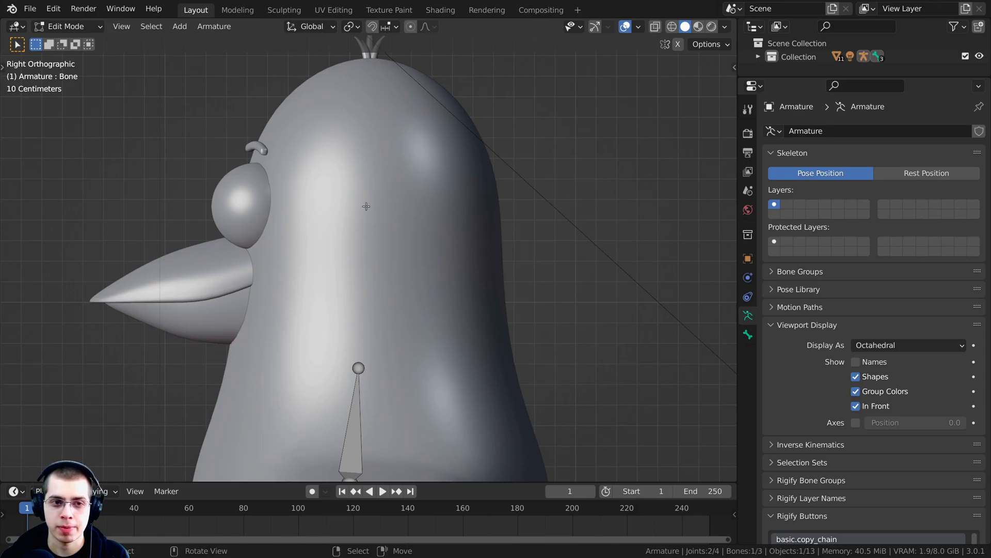
Extrude a head bone from the neck bone's tip straight up along Z to just below the crown of the head
left_click(359, 366)
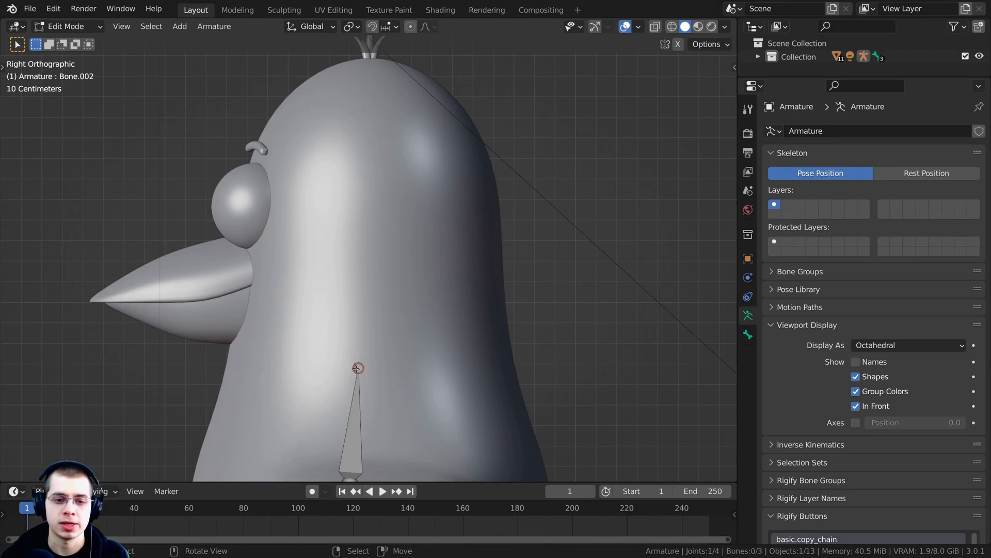
mouse_move(372, 359)
middle_mouse_down("shift")
mouse_move(381, 297)
mouse_move(382, 368)
middle_mouse_up("shift")
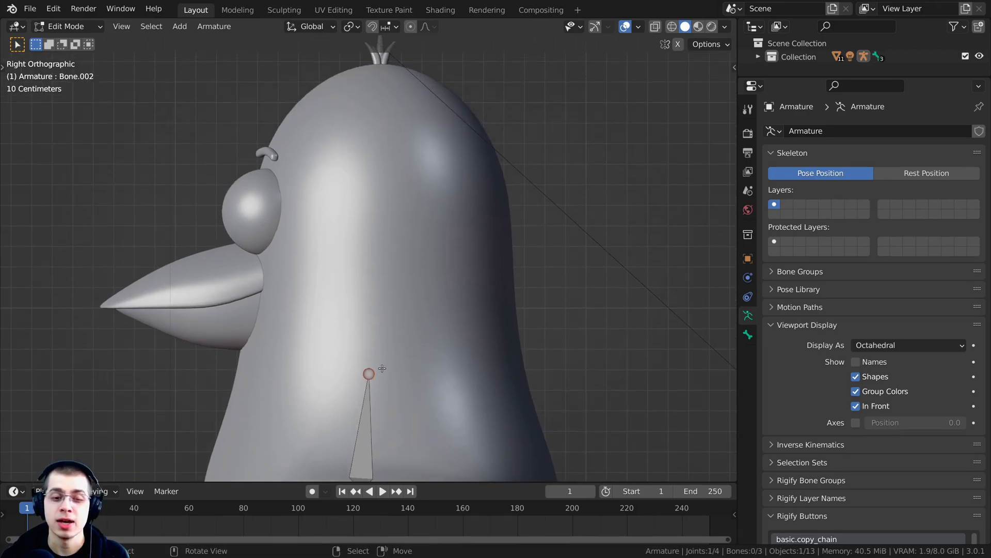
key("e")
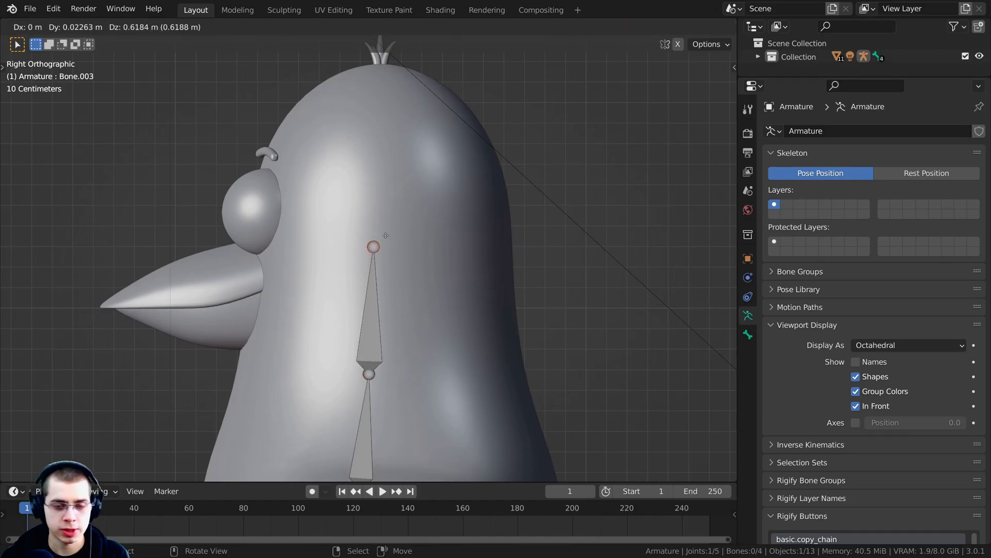
key("z")
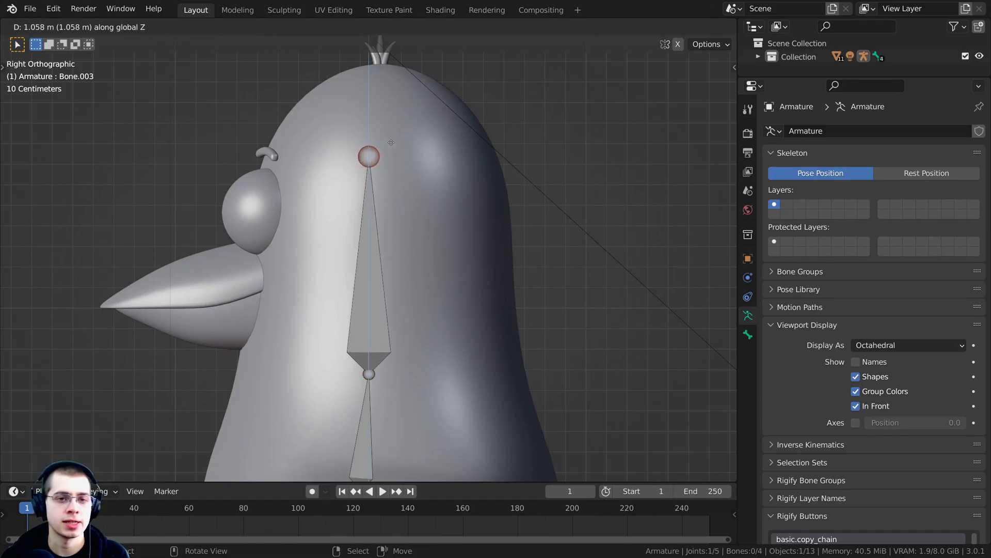
left_click(394, 125)
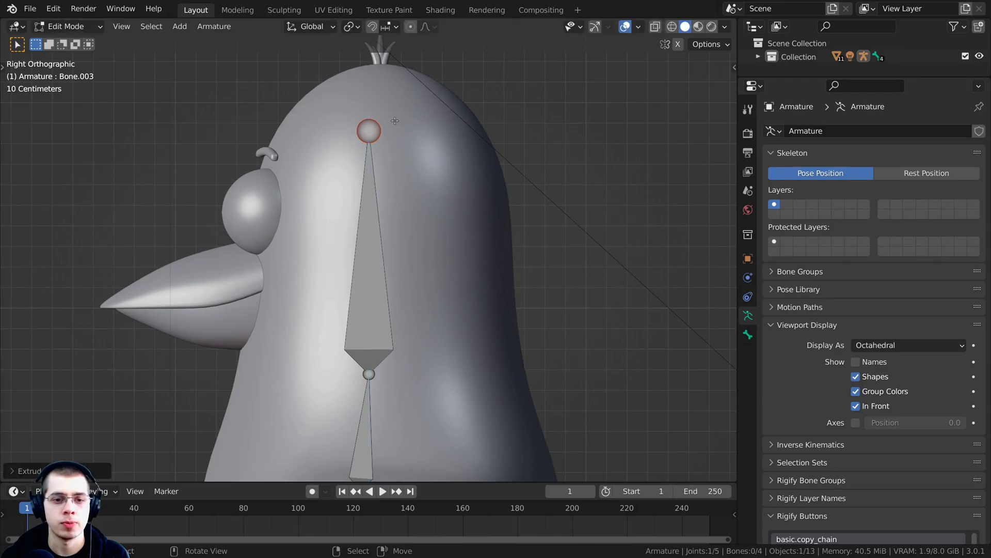
scroll(374, 296, "down", 4)
left_click(375, 295)
key("r")
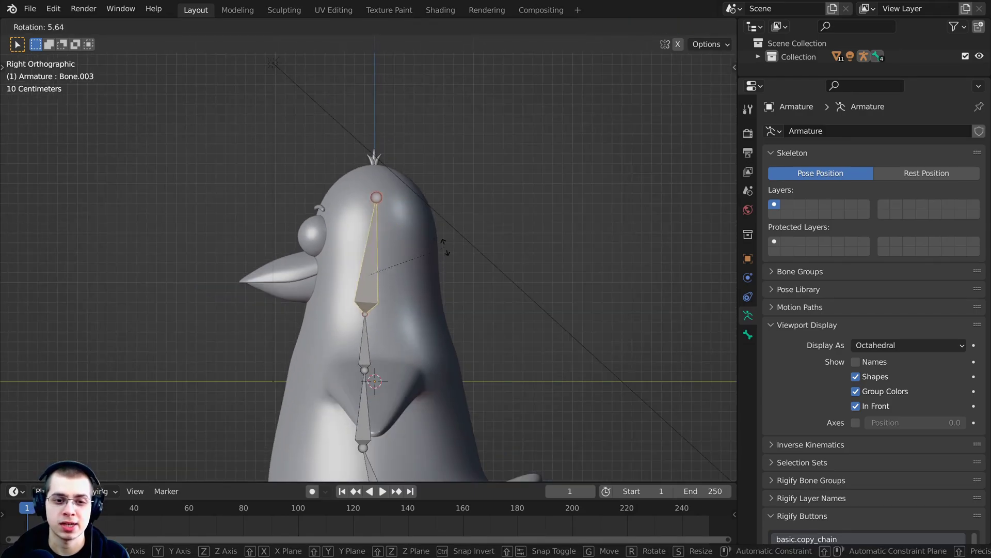
key("Escape")
scroll(356, 369, "up", 2)
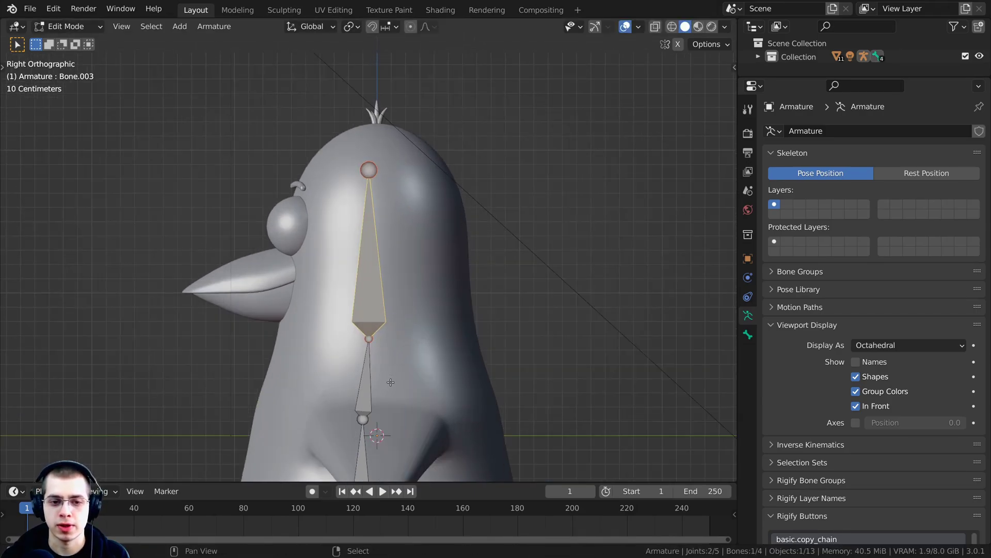
Examine the neck bone and the whole spine chain inside the body, and clear the bone selection
middle_click_drag(389, 381, 400, 304, "shift")
left_click(378, 290)
middle_click_drag(374, 474, 380, 366, "shift")
scroll(355, 311, "down", 5)
mouse_move(355, 312)
middle_mouse_down()
mouse_move(404, 319)
mouse_move(367, 318)
middle_mouse_up()
key("alt+a")
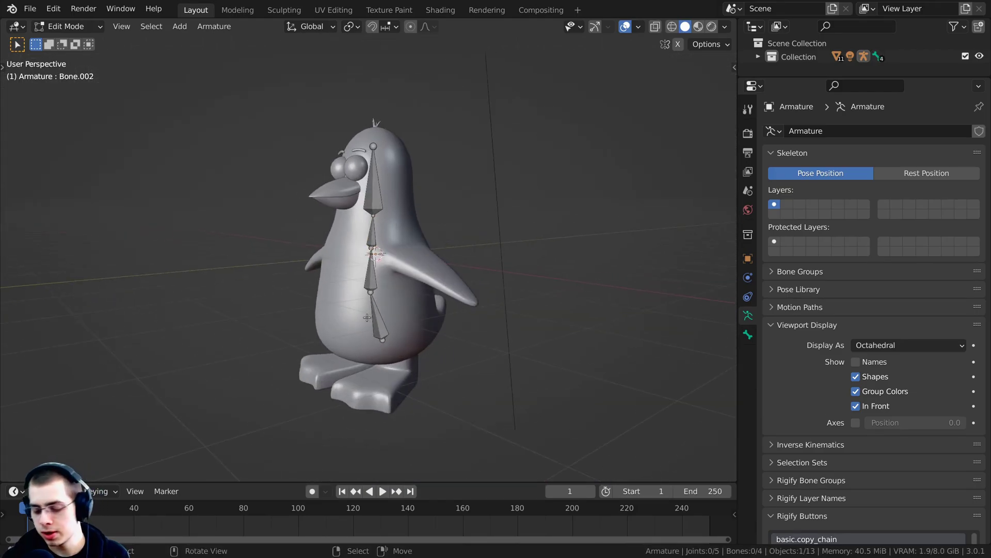
In the front view, extrude a shoulder bone sideways from the chest joint to the root of the penguin's left wing
key("KP_1")
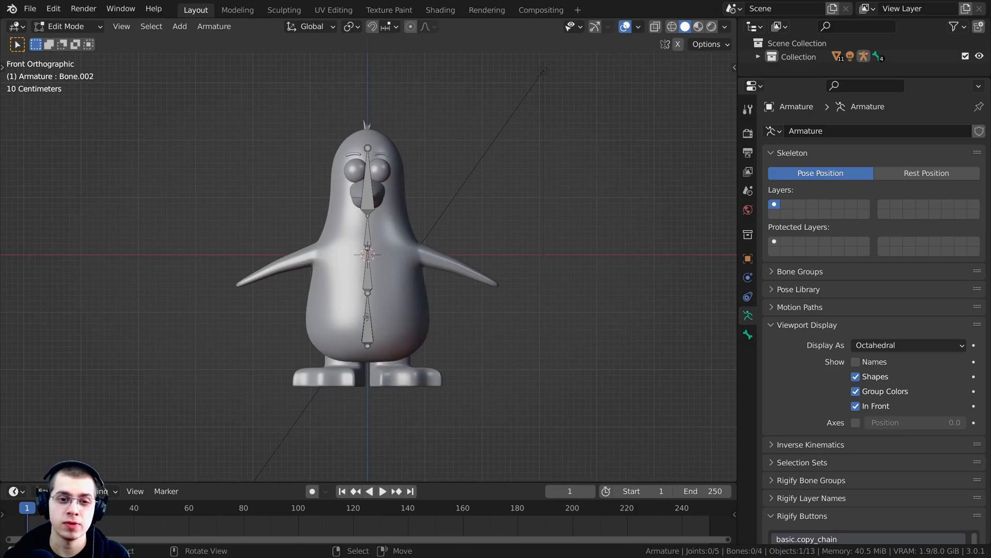
scroll(391, 248, "up", 5)
scroll(391, 261, "down", 2)
middle_click_drag(351, 451, 330, 406, "shift")
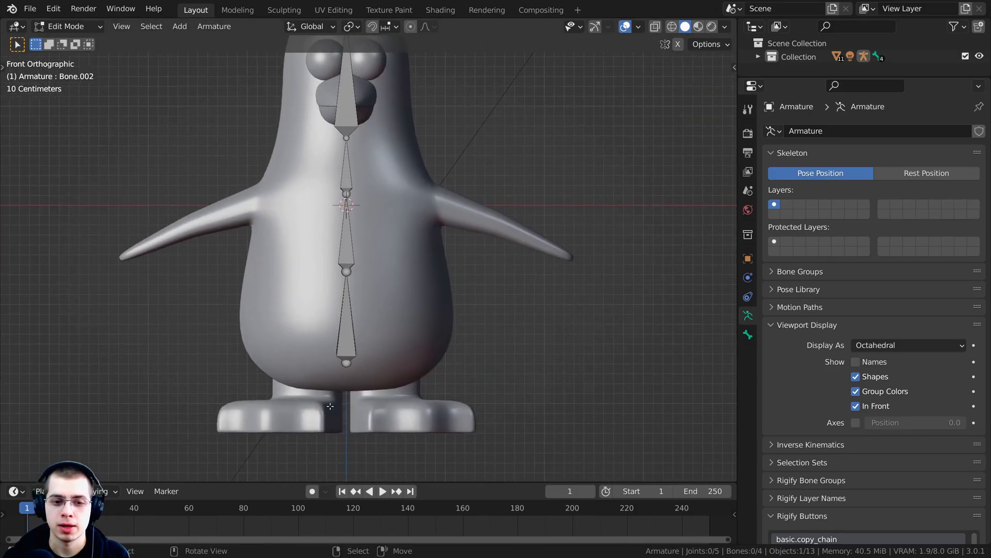
scroll(431, 189, "up", 4)
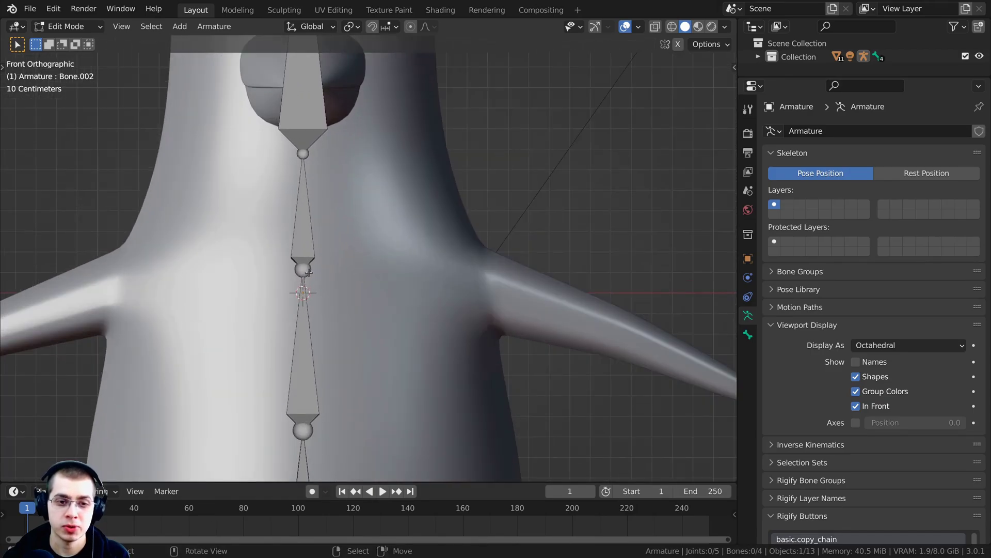
middle_click_drag(304, 274, 295, 267, "shift")
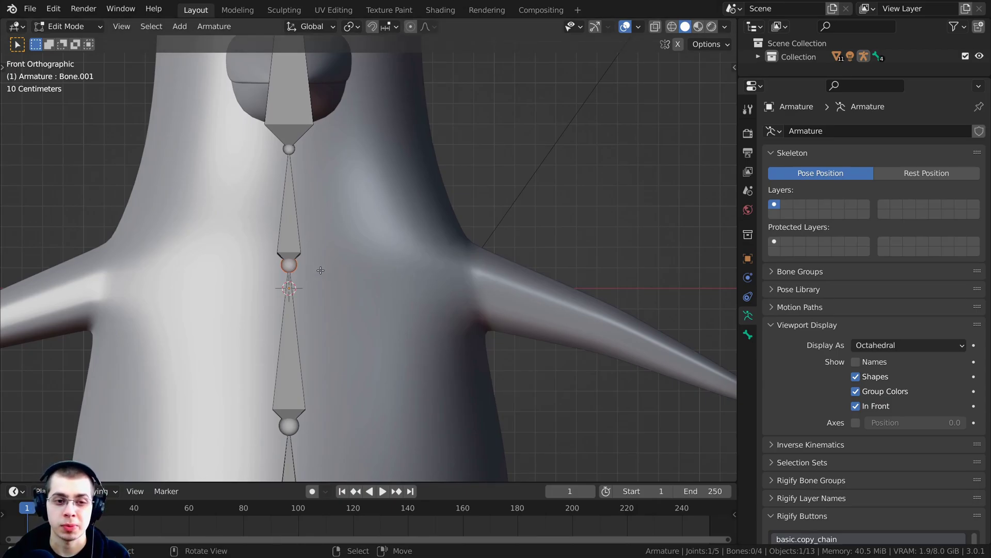
key("e")
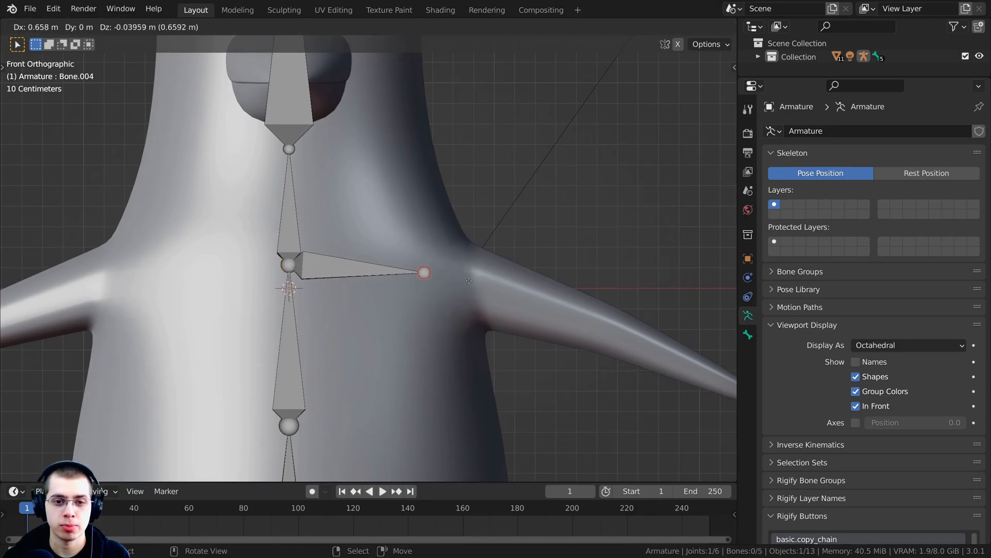
left_click(468, 280)
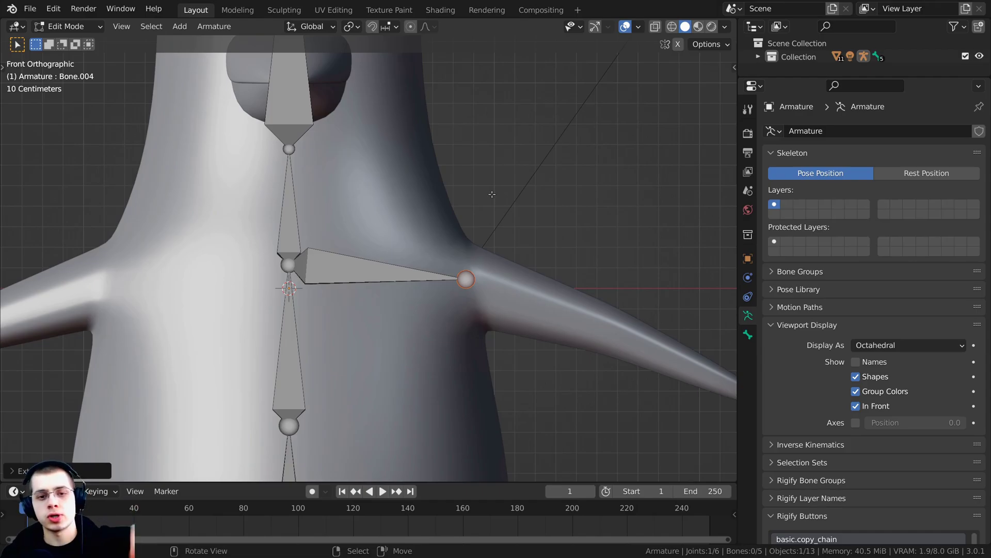
Nudge the shoulder joint at the wing root and extrude an upper wing bone from it to about the wing's middle
middle_click_drag(485, 277, 375, 236, "shift")
key("g")
left_click(419, 239)
key("e")
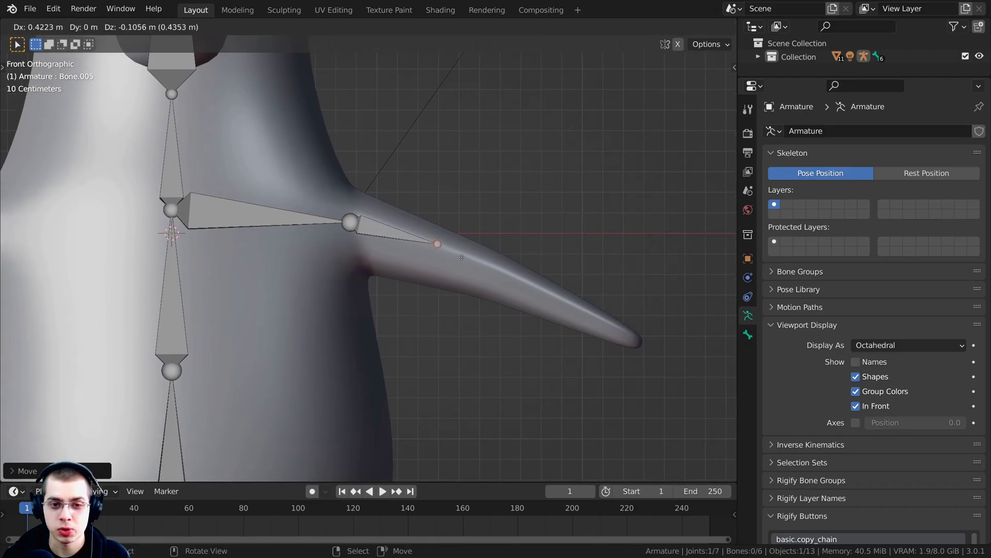
left_click(511, 288)
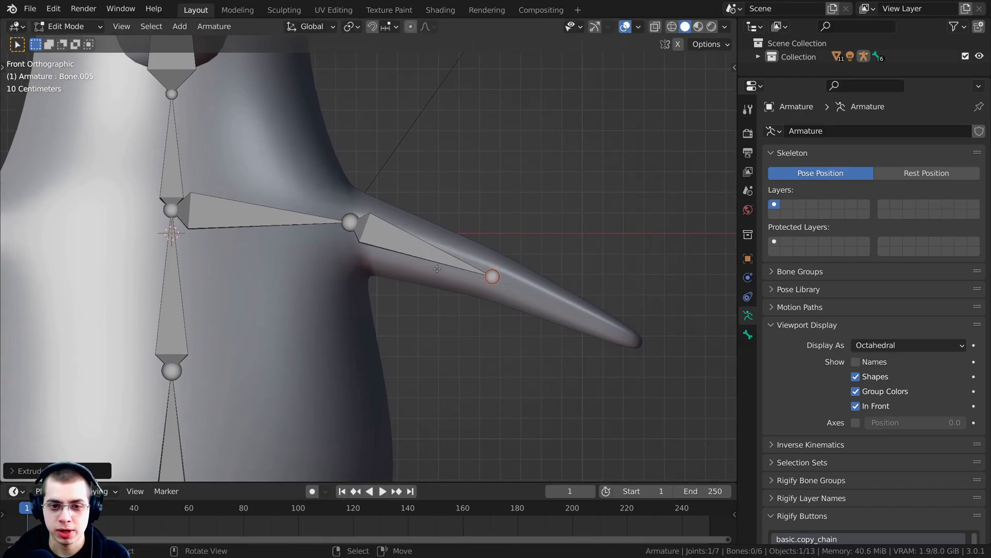
Align the upper wing bone's tip with the mesh's middle edge loop in wireframe shading, and return to solid shading
scroll(471, 272, "up", 2)
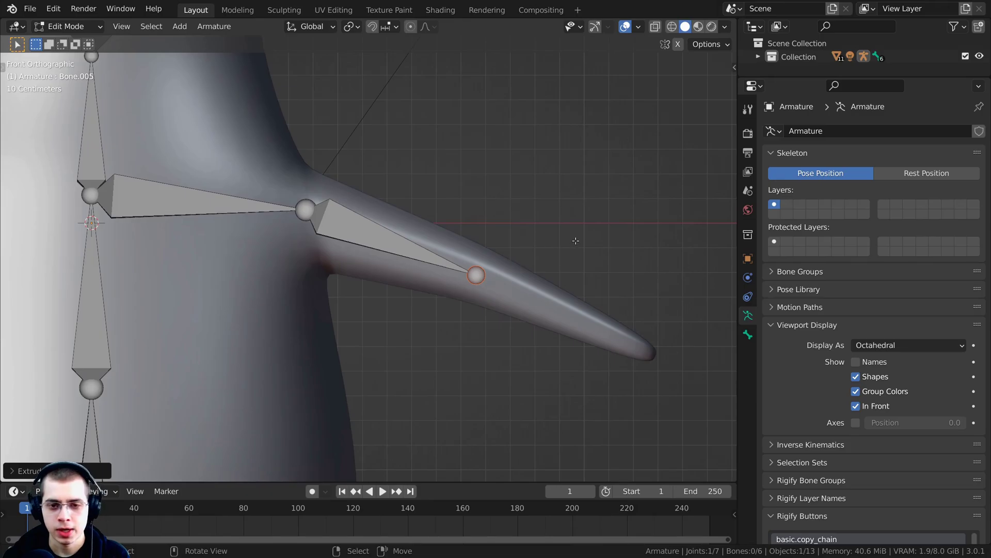
key("z")
left_click(480, 243)
scroll(507, 298, "up", 2)
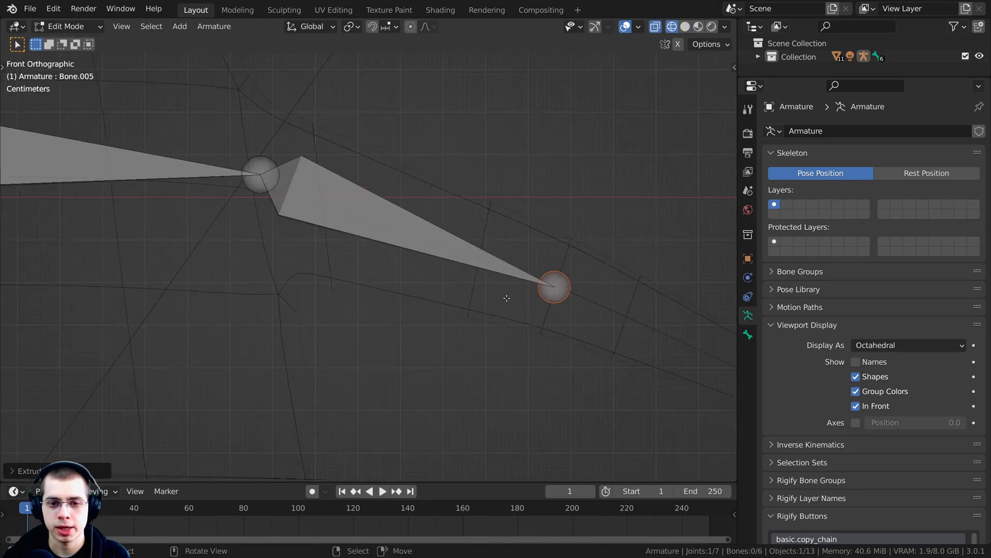
scroll(506, 298, "up", 1)
middle_click_drag(505, 213, 392, 202, "shift")
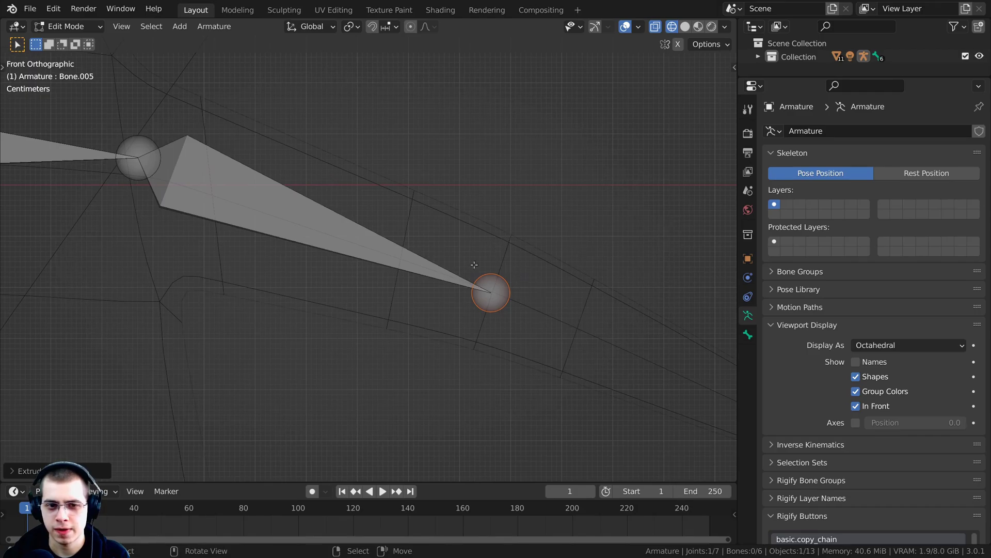
key("g")
left_click(507, 269)
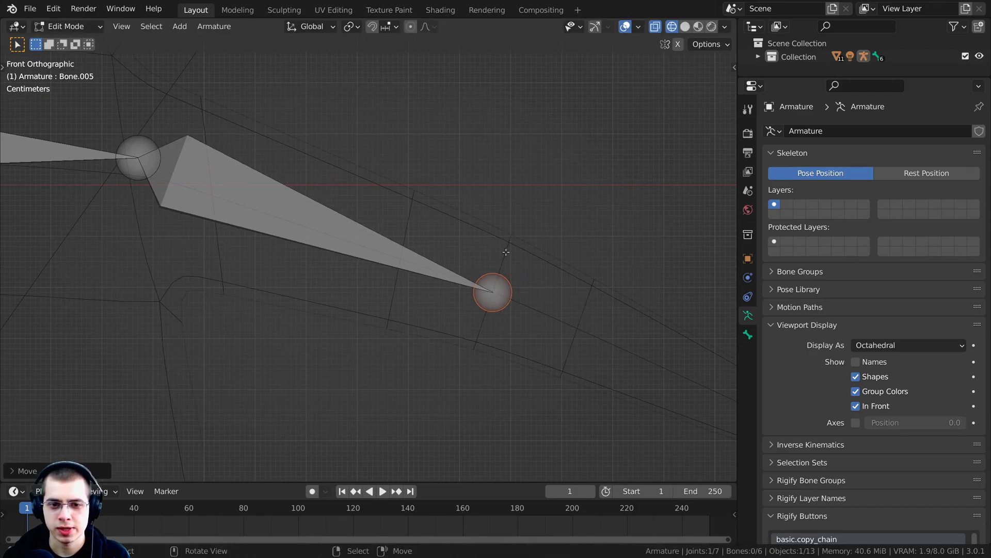
key("z")
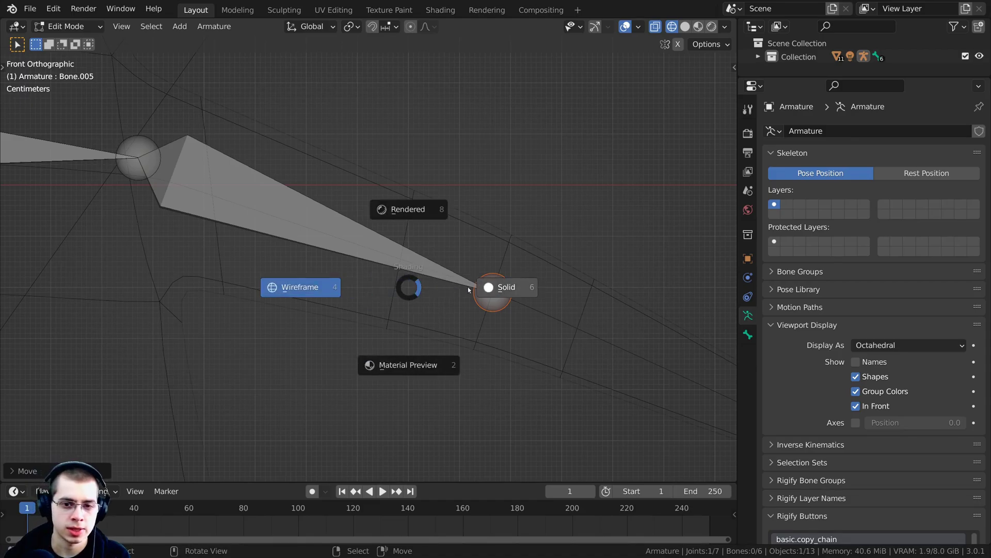
left_click(520, 289)
Extrude a lower wing bone along the wing and adjust its end joint to sit a short distance before the wing tip
middle_click_drag(521, 289, 330, 205, "shift")
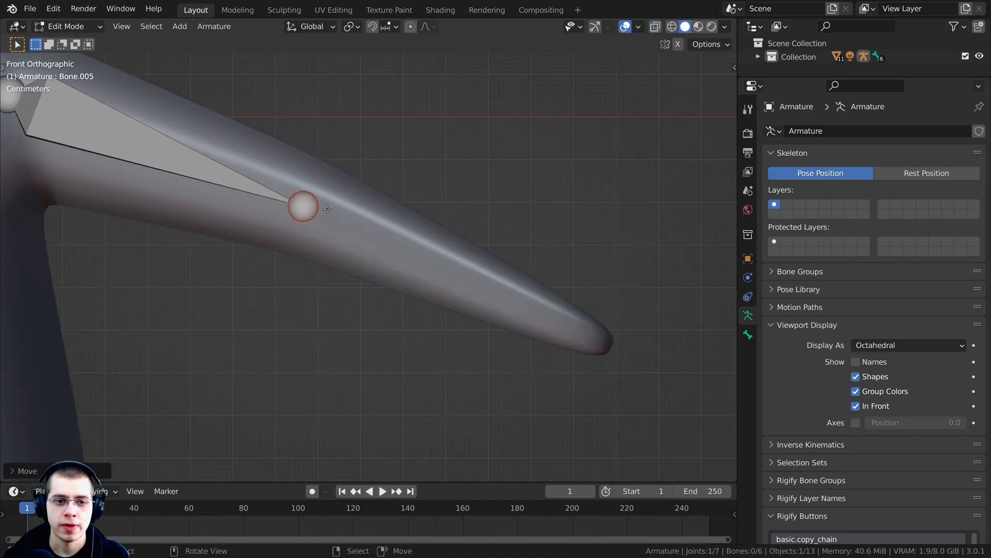
key("e")
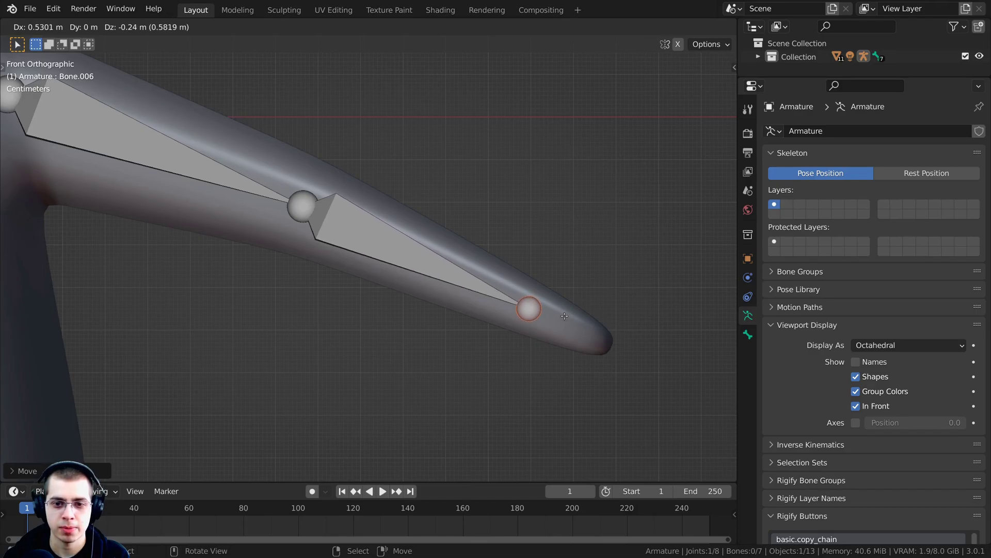
left_click(564, 317)
left_click_drag(537, 317, 529, 314)
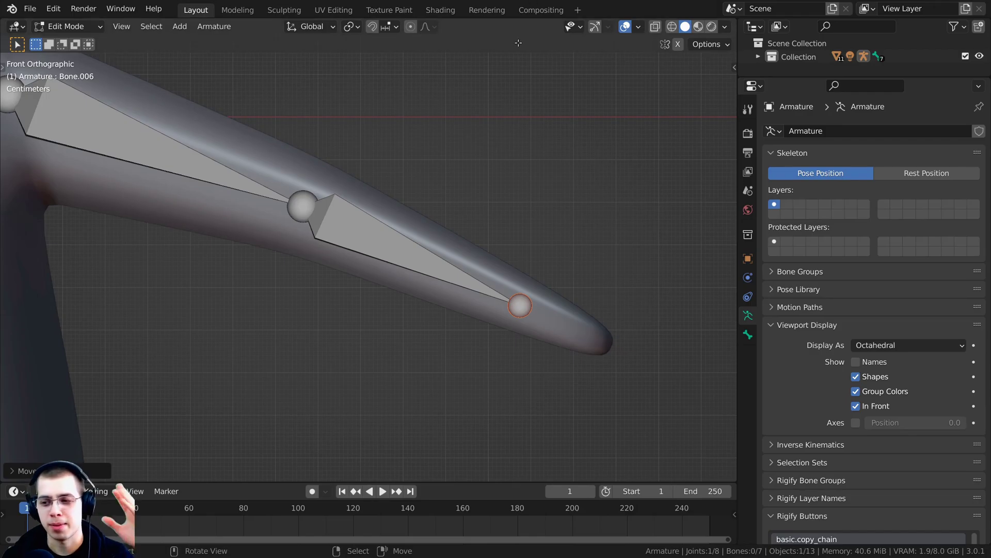
key("g")
left_click(522, 263)
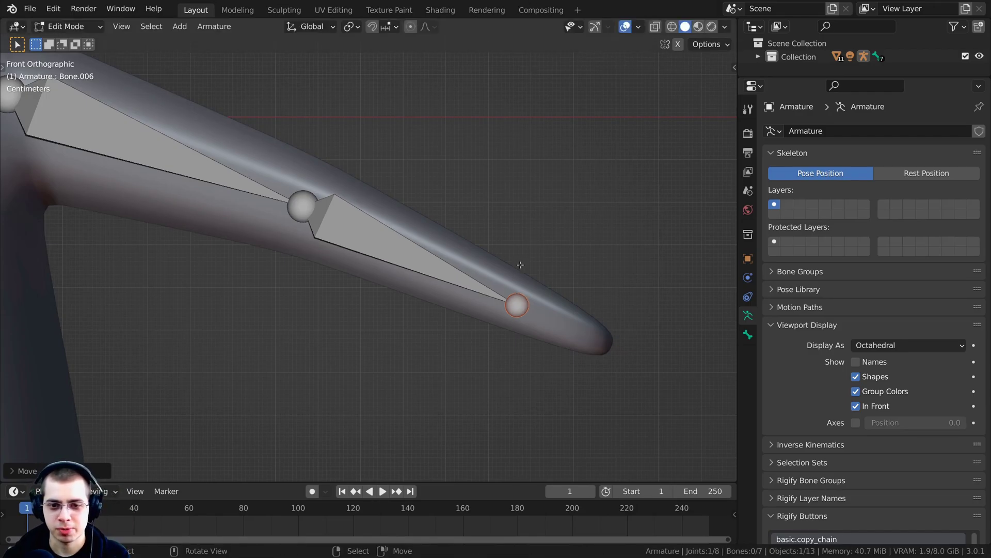
Extrude a short end bone about 0.19 m long from the lower wing joint into the wing's tip
key("e")
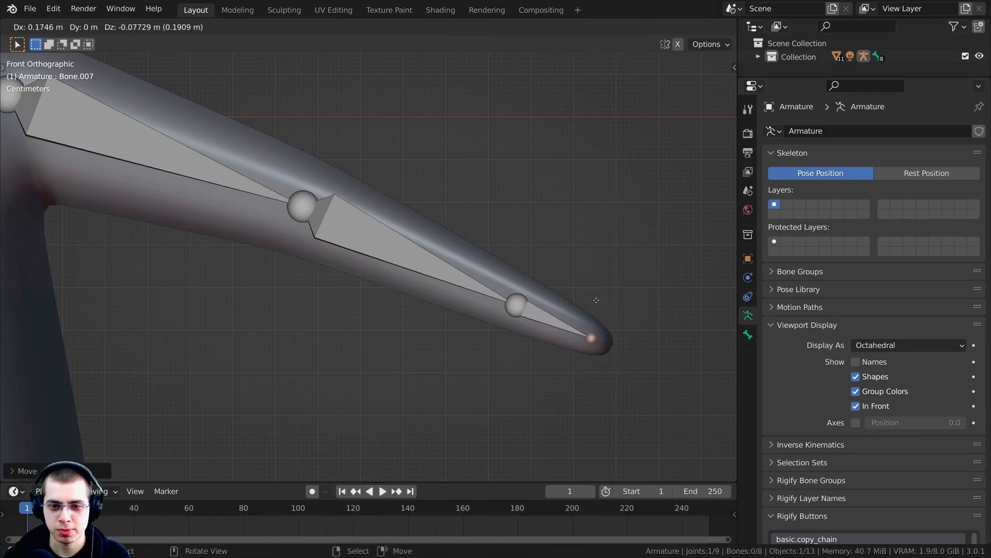
left_click(593, 300)
scroll(473, 275, "down", 5)
scroll(474, 276, "down", 2)
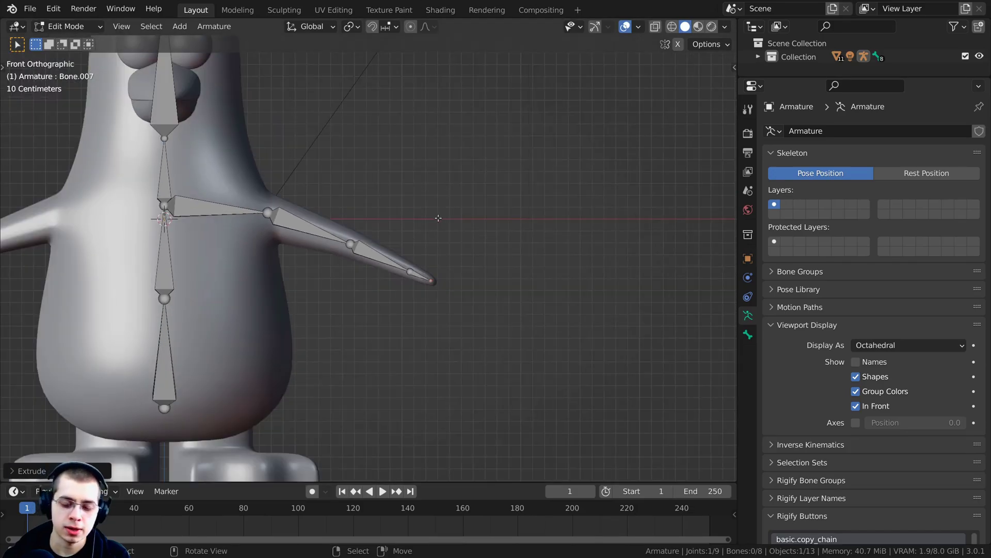
In the top view, move the three wing bones together along Y onto the wing's centre line
key("KP_7")
scroll(406, 227, "up", 4)
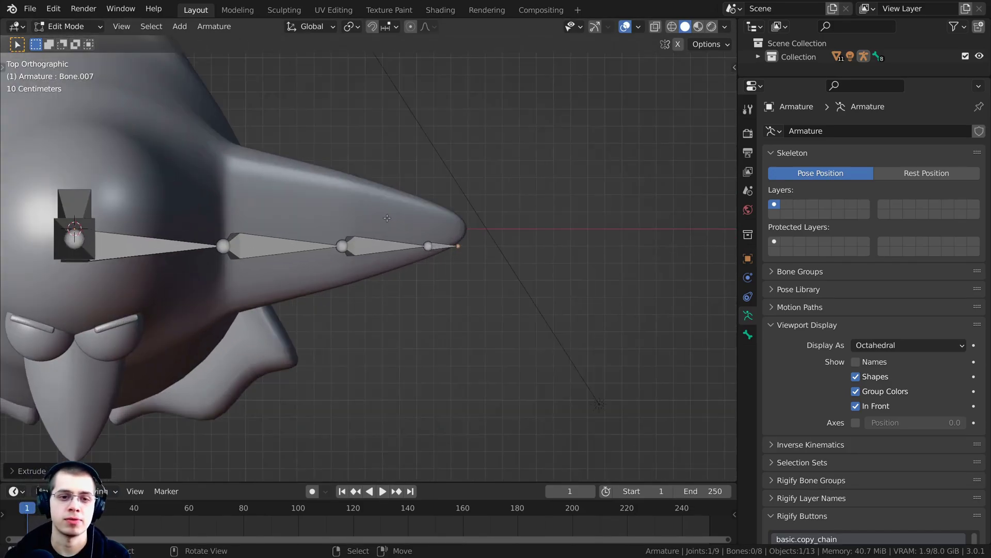
scroll(310, 247, "down", 1)
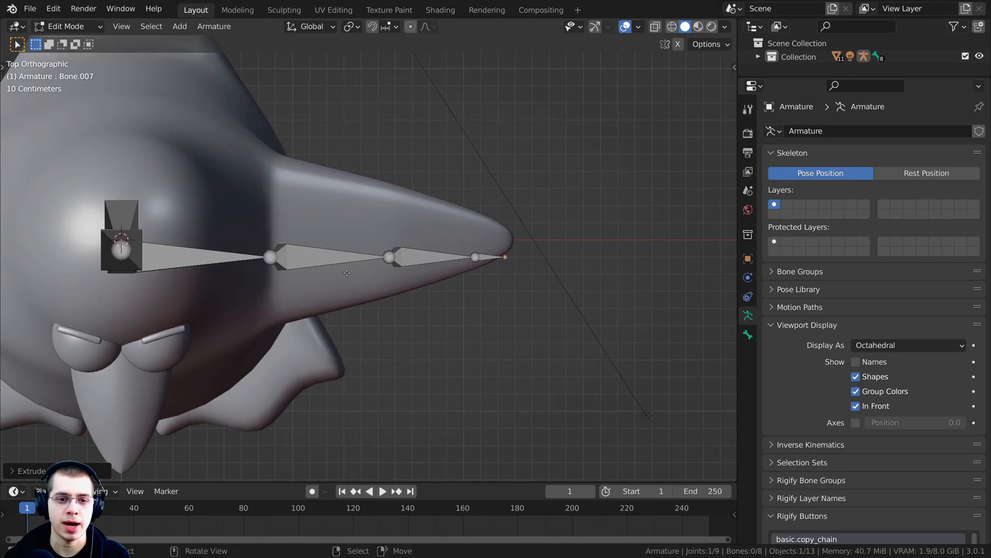
left_click(488, 256, "shift")
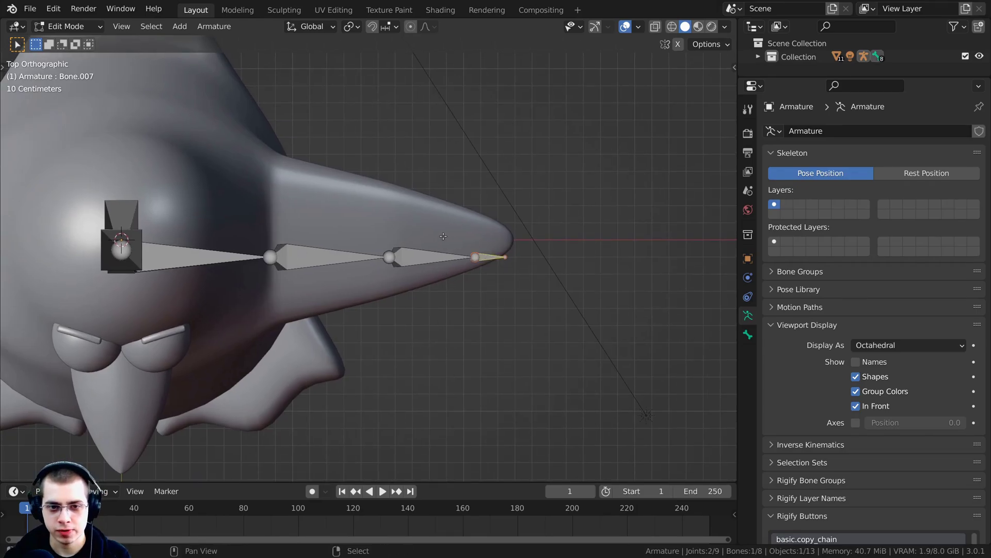
left_click(421, 256, "shift")
left_click(312, 256, "shift")
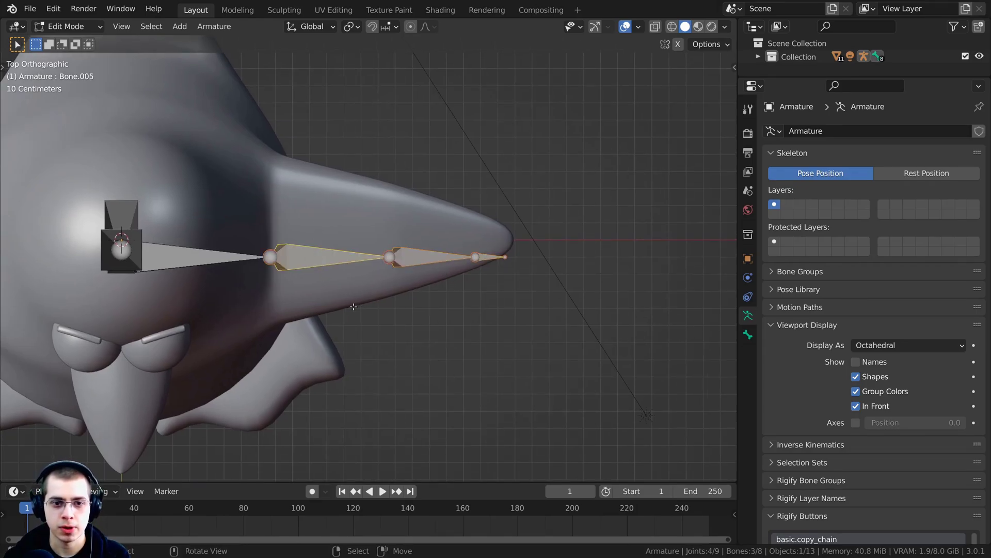
key("g")
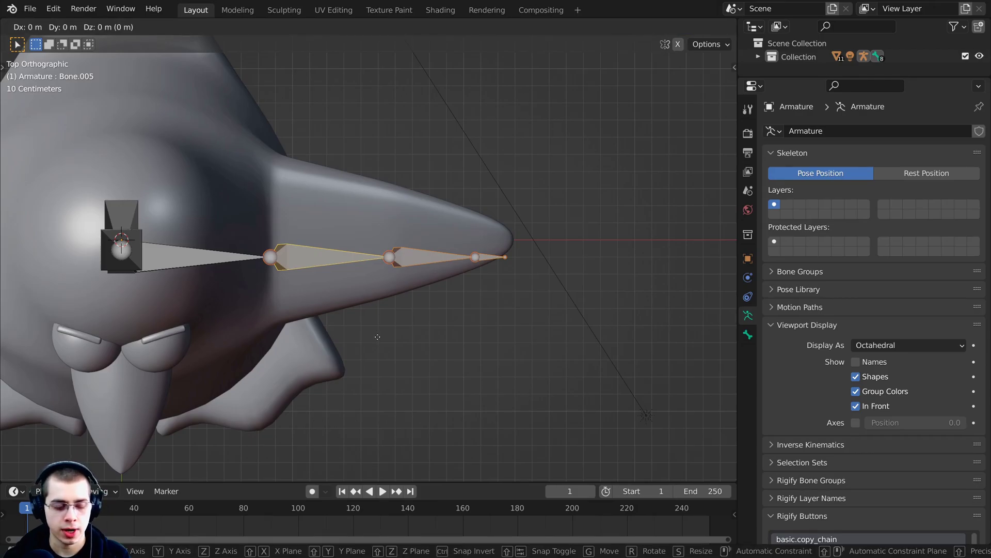
key("y")
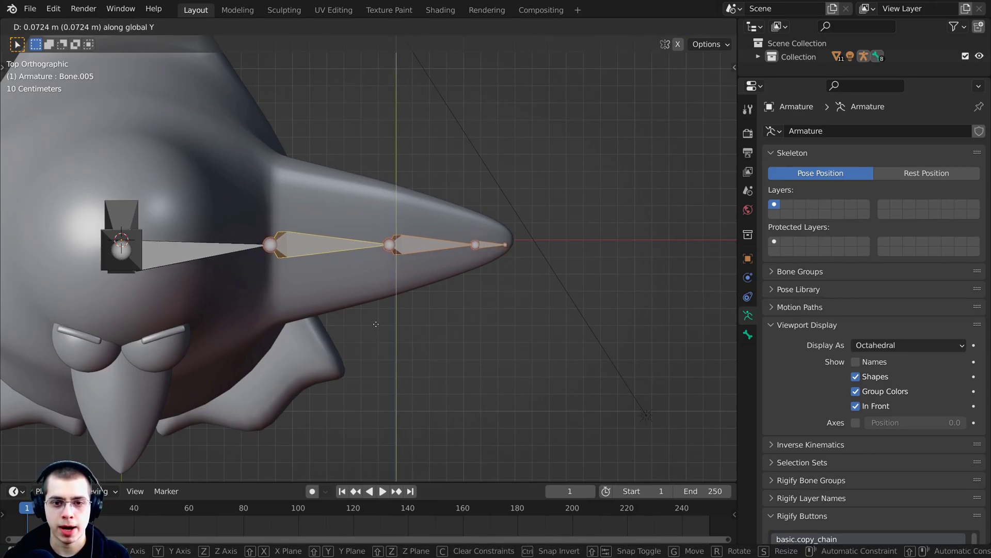
left_click(376, 320)
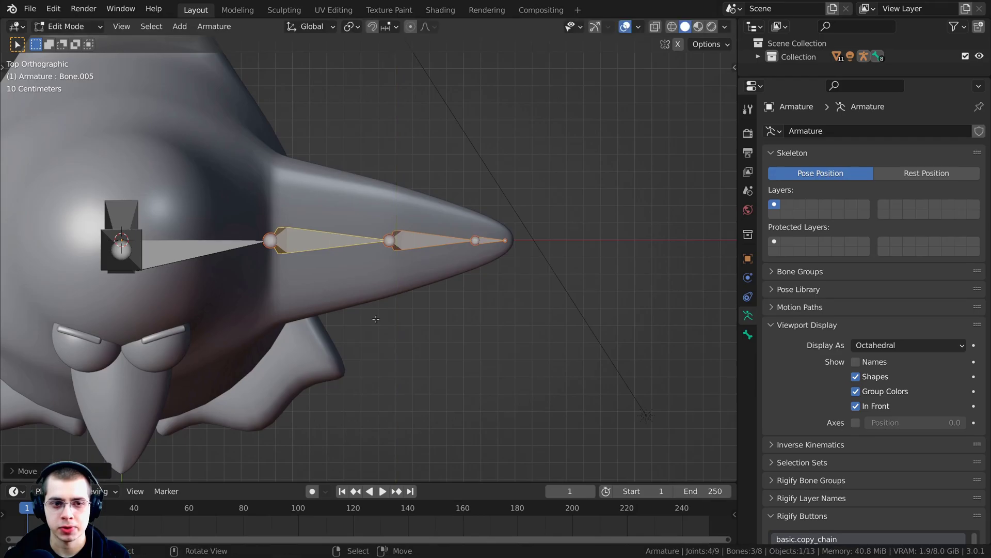
scroll(322, 290, "down", 4)
middle_click_drag(322, 290, 537, 216)
scroll(272, 279, "up", 6)
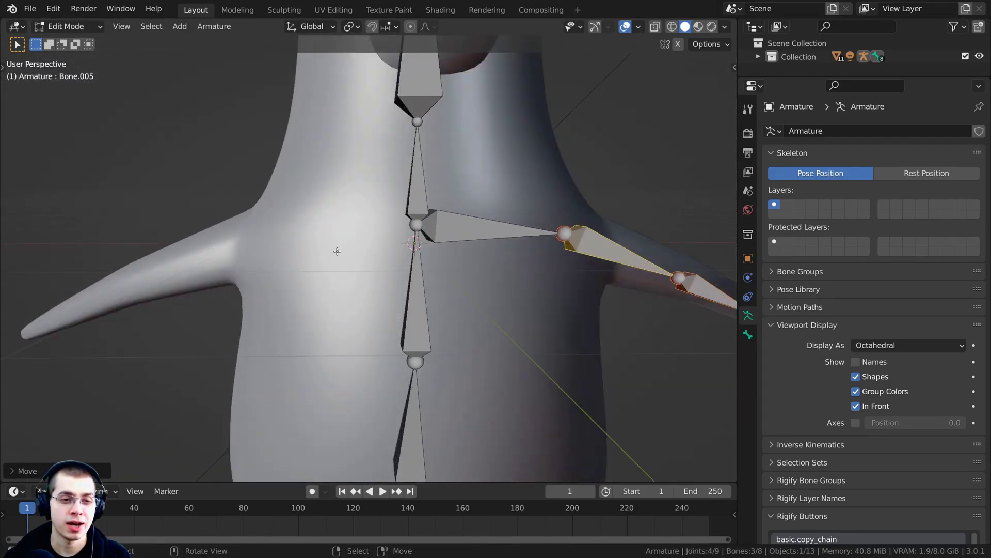
scroll(373, 264, "down", 2)
left_click(375, 231)
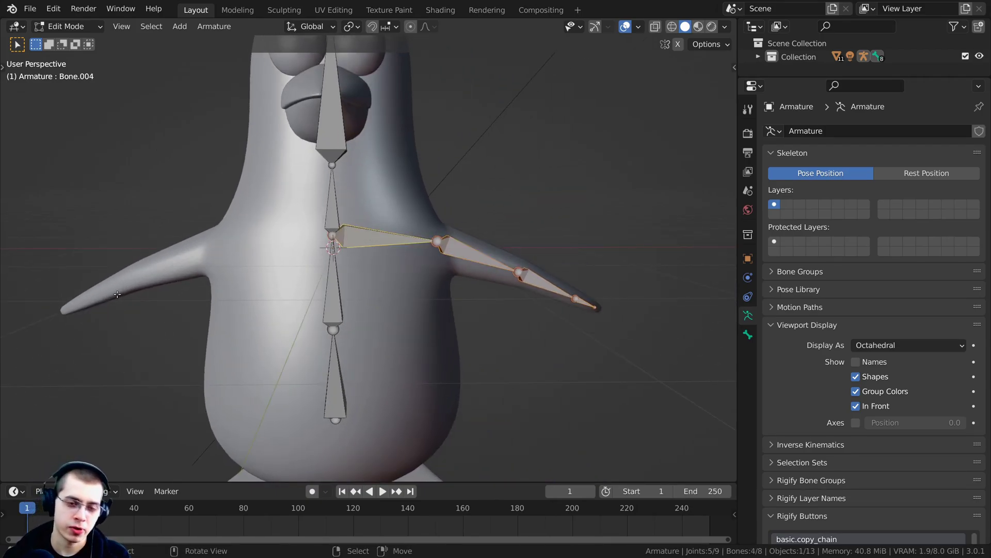
middle_click_drag(318, 280, 403, 227)
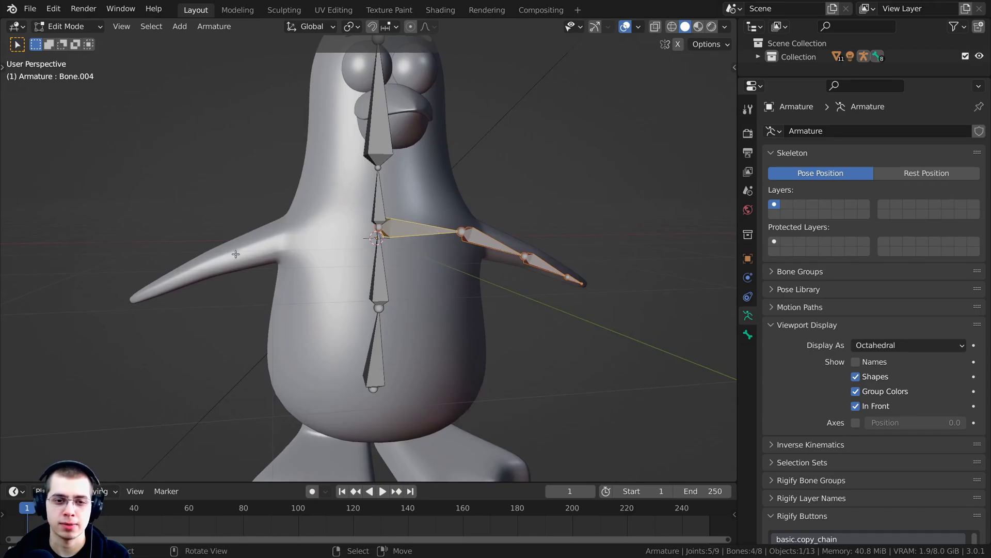
middle_click_drag(302, 270, 285, 240)
key("alt+a")
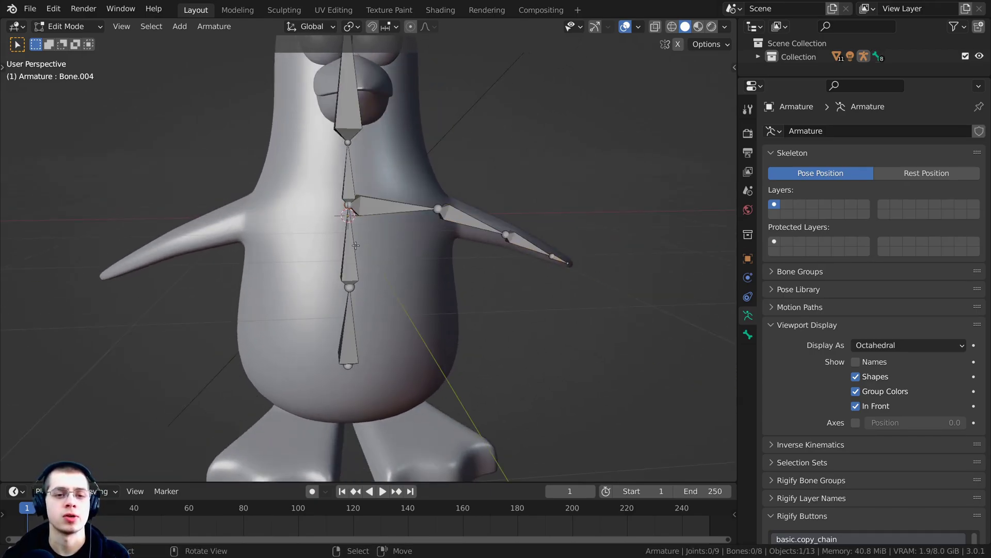
scroll(367, 240, "down", 3)
scroll(381, 245, "up", 3)
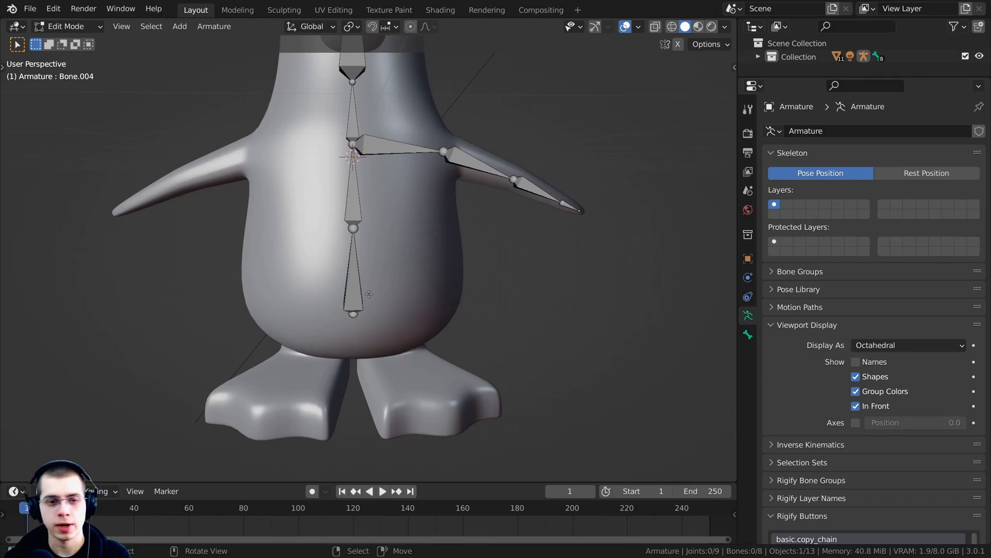
In the side view, duplicate the lowest spine bone and place the copy behind the spine, toward the tail
key("KP_3")
scroll(389, 286, "up", 2)
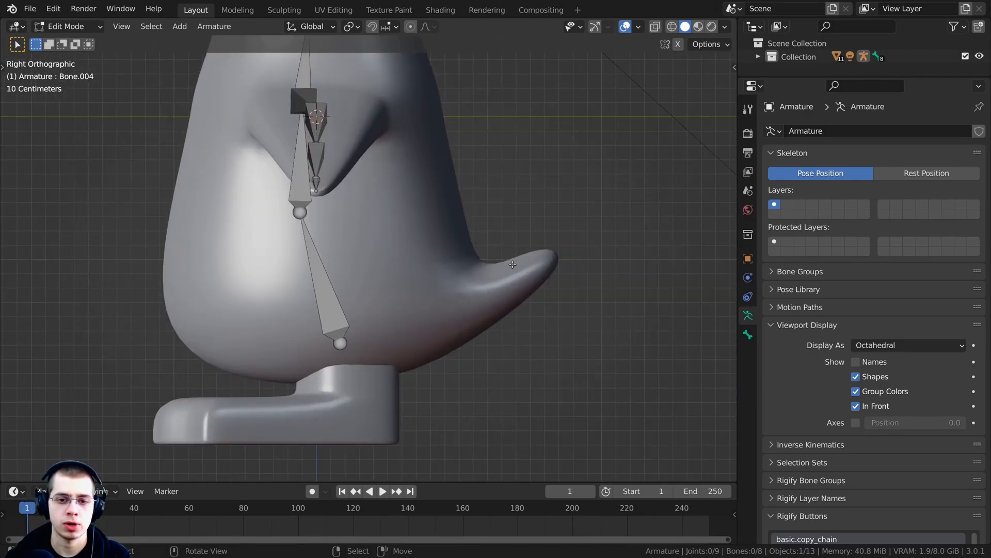
middle_click_drag(425, 337, 410, 342, "shift")
left_click(301, 251)
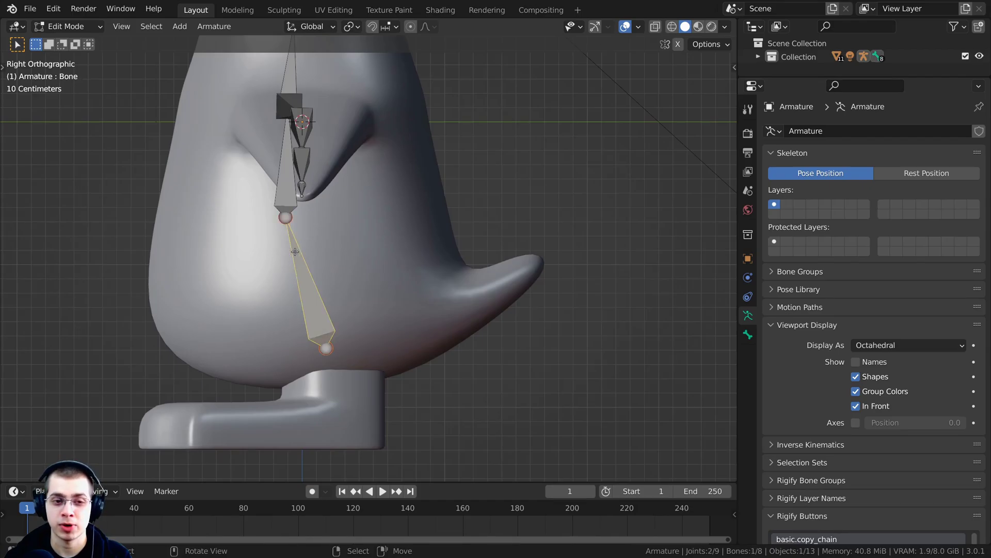
key("shift+d")
left_click(399, 228)
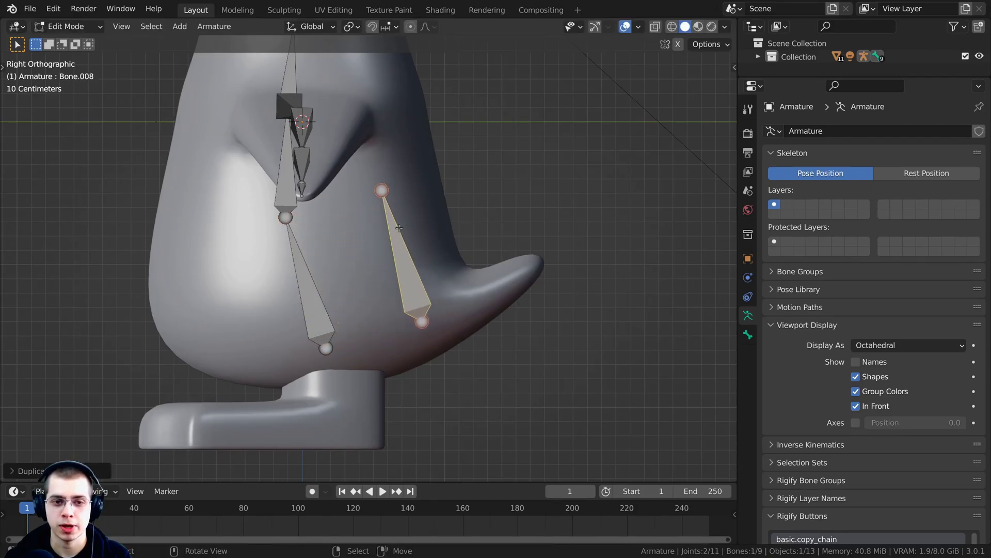
Scale the duplicated bone down to about 0.7 and rotate it to slope upward toward the tail
key("s")
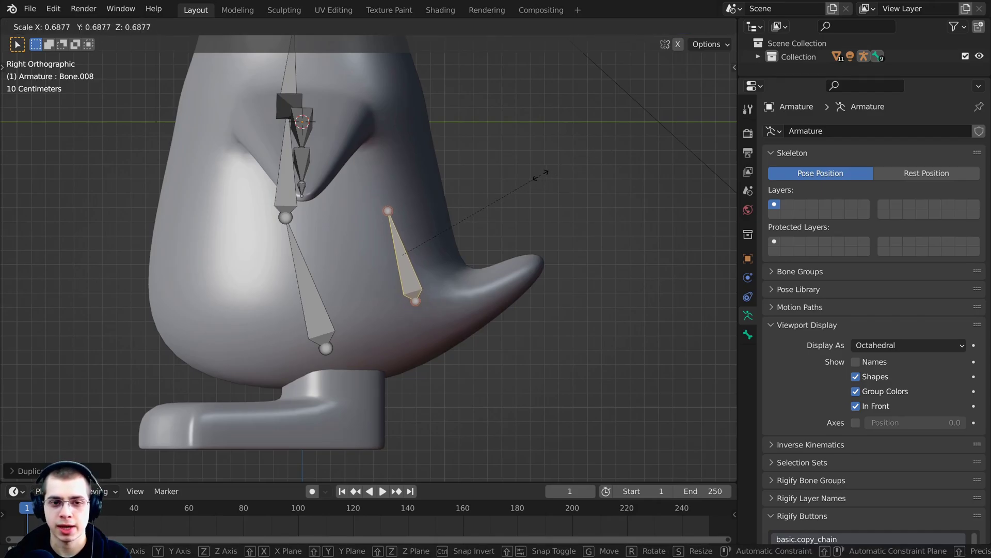
left_click(525, 163)
key("r")
left_click(494, 321)
Move the duplicated bone down in the side view so it starts just behind the spine's base and points into the tail
middle_click_drag(266, 242, 381, 240)
middle_click_drag(360, 298, 389, 271)
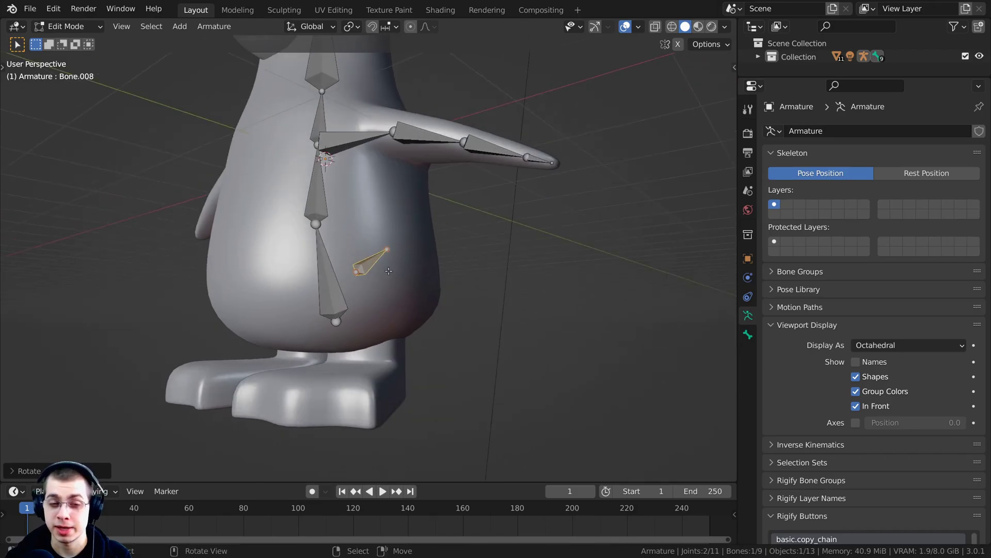
scroll(356, 274, "up", 1)
middle_click_drag(345, 207, 289, 296, "shift")
scroll(356, 275, "down", 1)
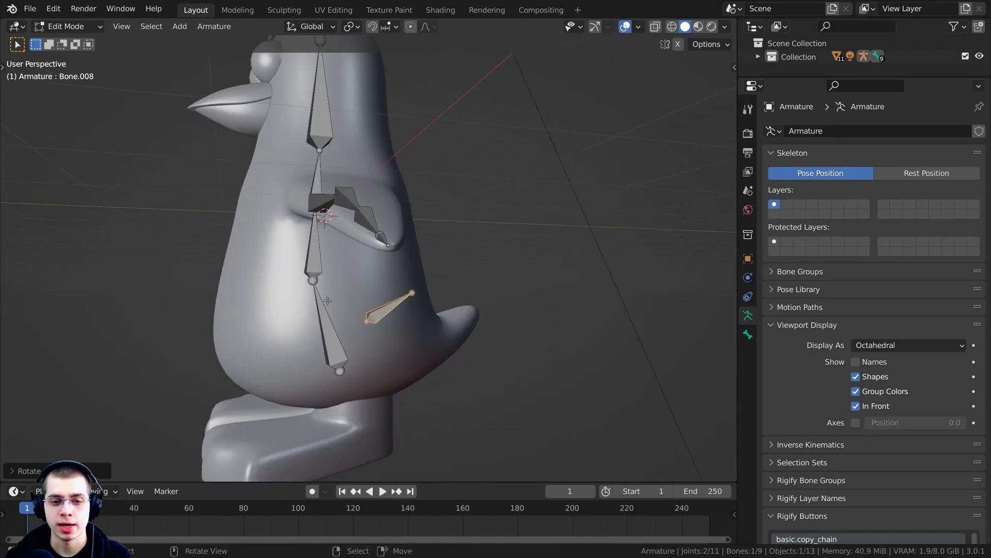
key("KP_3")
middle_click_drag(439, 349, 440, 284, "shift")
scroll(417, 265, "up", 2)
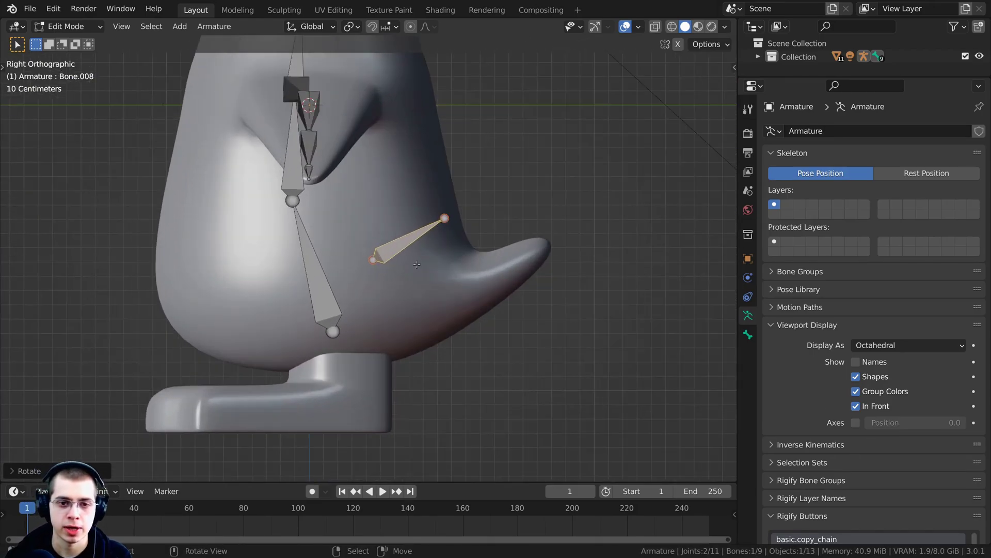
key("g")
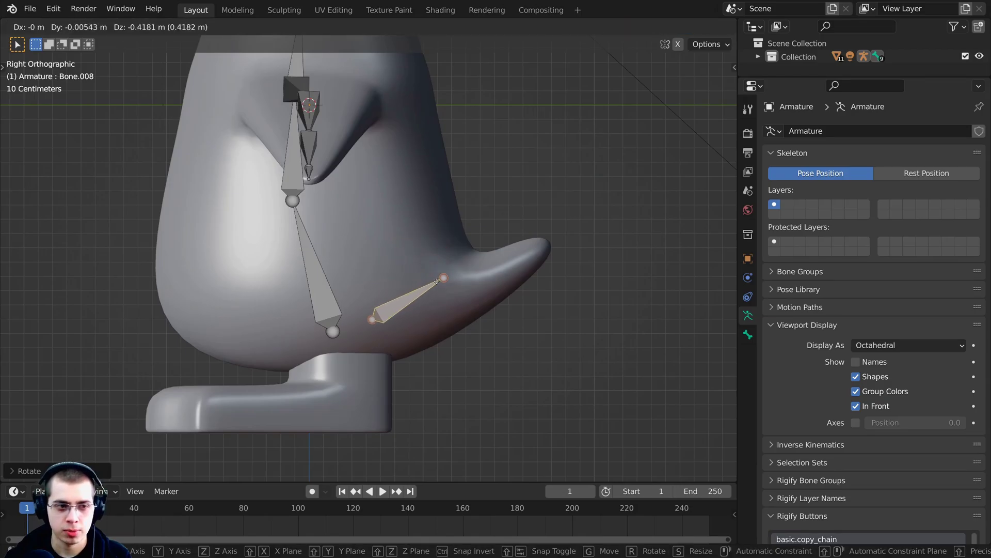
left_click(425, 287)
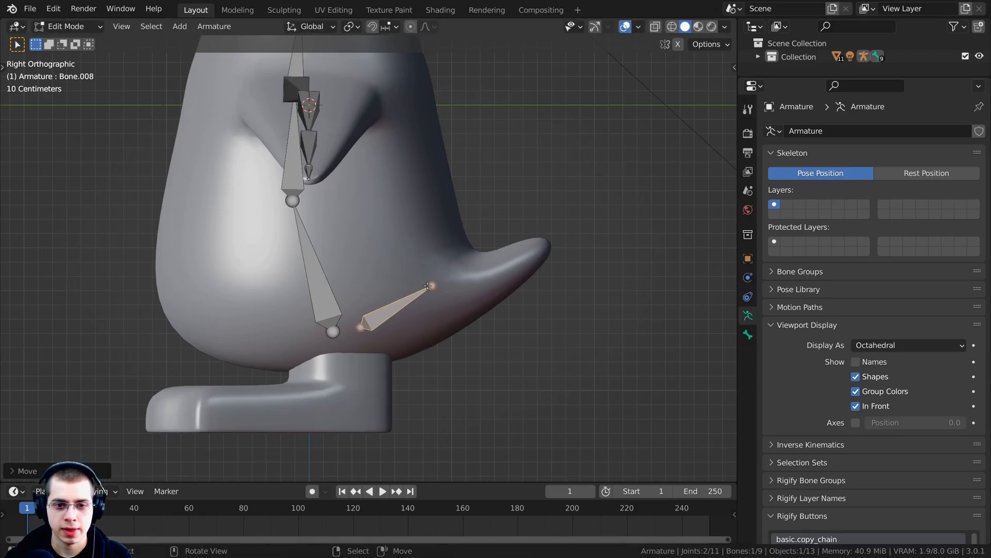
Shift the tail bone's end joint back and down onto the centre of the tail's base
left_click(431, 275)
scroll(431, 276, "up", 2)
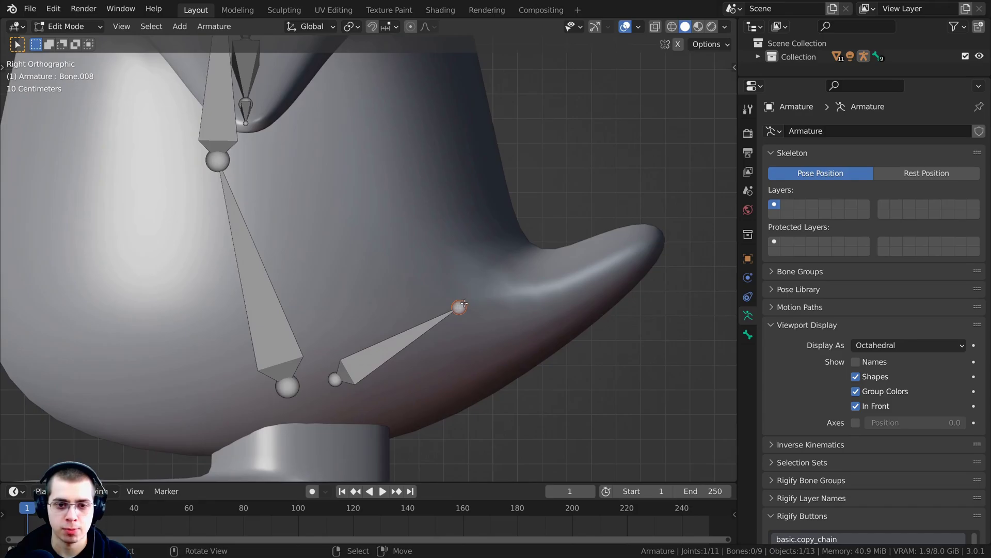
key("g")
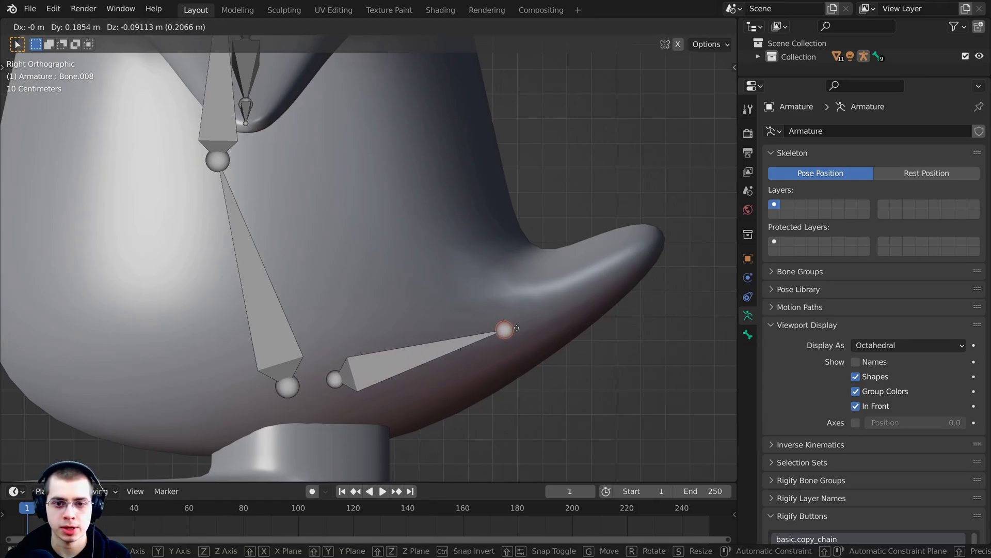
left_click(503, 334)
Extrude a second tail bone out to just before the tail's tip, and nudge the two lower tail joints slightly backward
key("e")
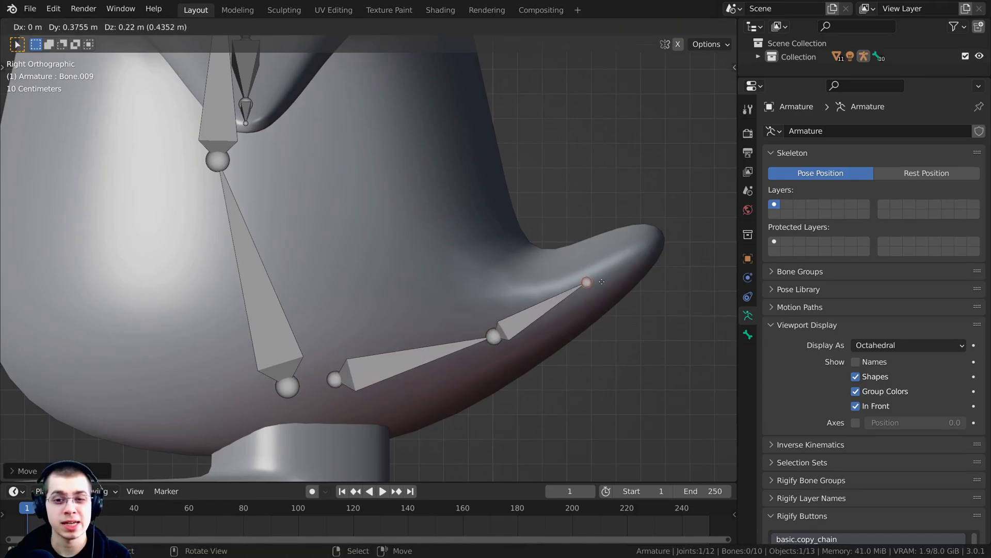
left_click(645, 245)
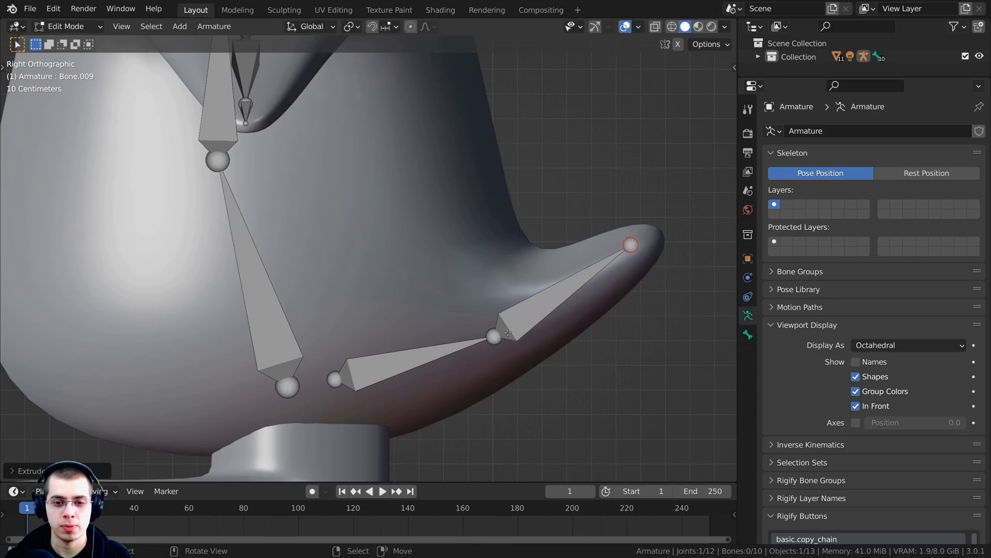
right_click_drag(494, 337, 501, 332)
right_click_drag(335, 379, 342, 378)
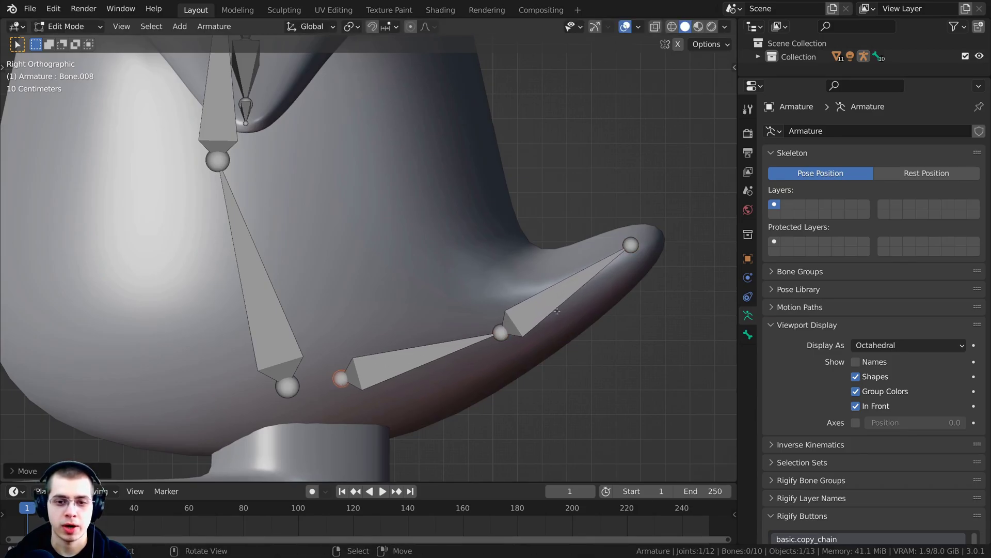
Duplicate the lowest spine bone and place the copy at the foot on the same side as the wing bones
scroll(482, 321, "down", 6)
middle_click_drag(483, 321, 439, 266)
scroll(345, 252, "up", 4)
middle_click_drag(366, 254, 434, 236)
scroll(351, 226, "up", 2)
left_click(353, 212)
key("shift+d")
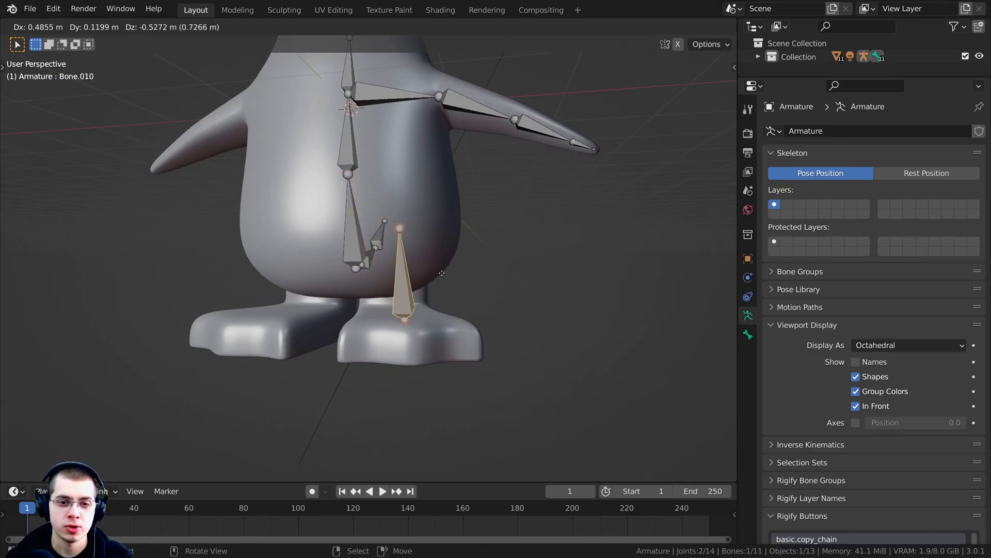
left_click(443, 274)
In the side view, rotate the foot bone nearly horizontal toward the toes and move it down into the foot's heel
key("KP_3")
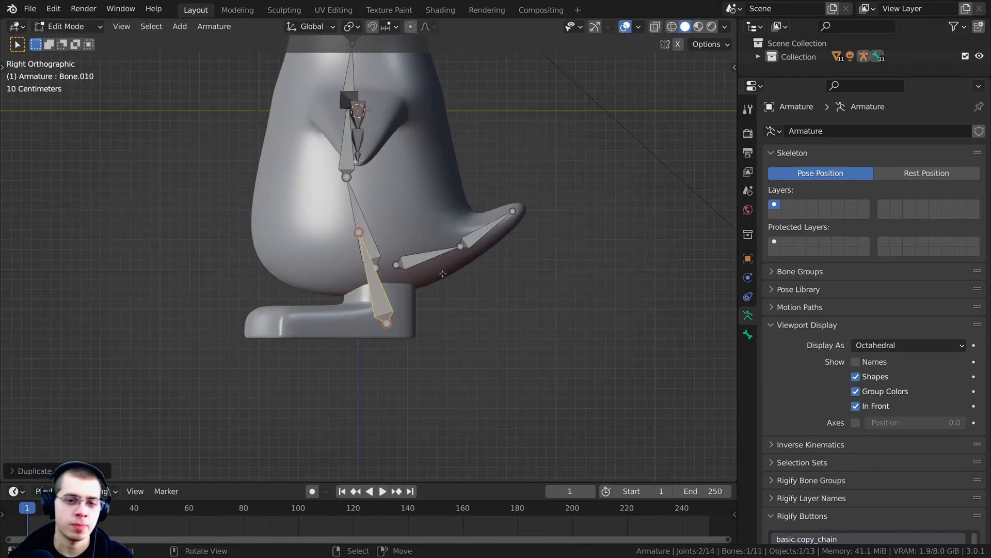
scroll(443, 273, "up", 4)
key("r")
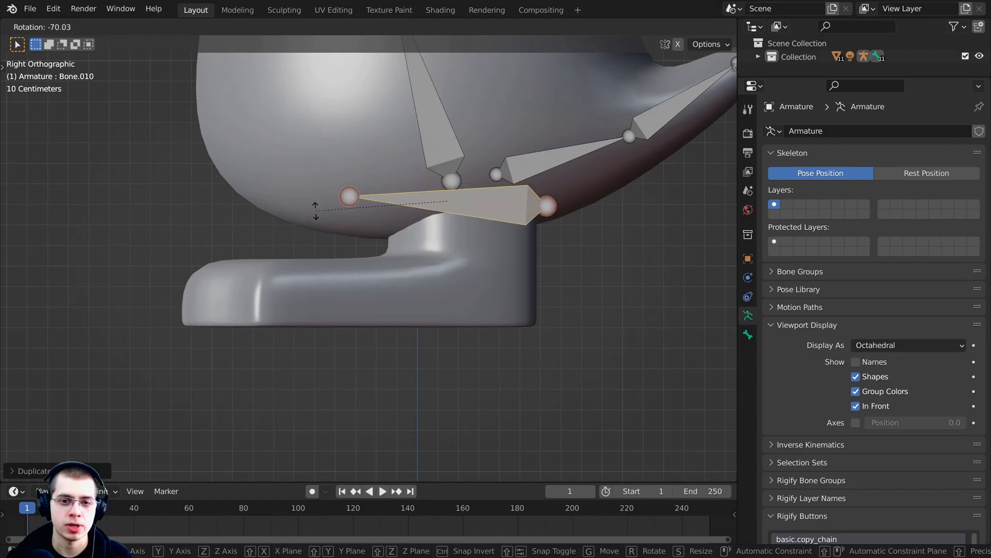
left_click(318, 195)
key("g")
left_click(472, 275)
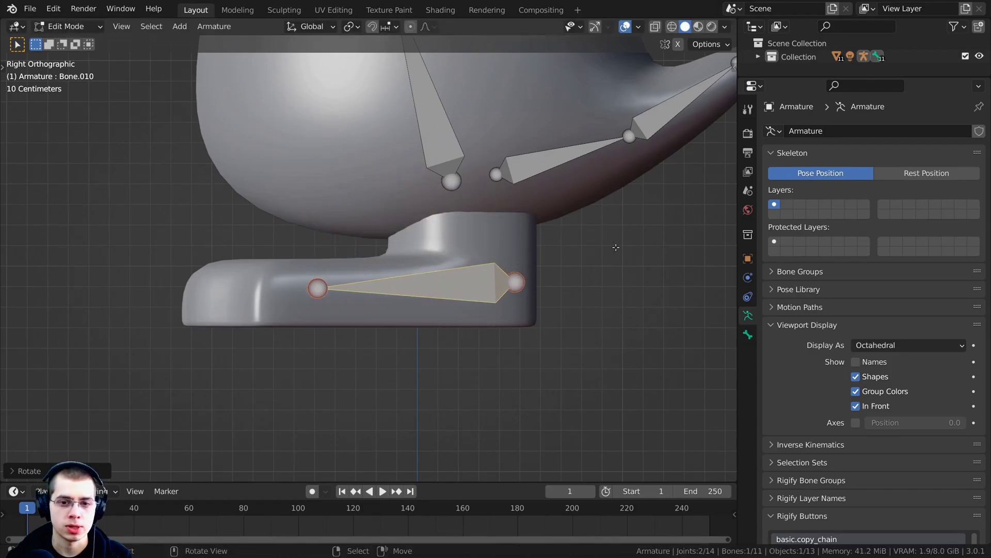
key("g")
left_click(599, 254)
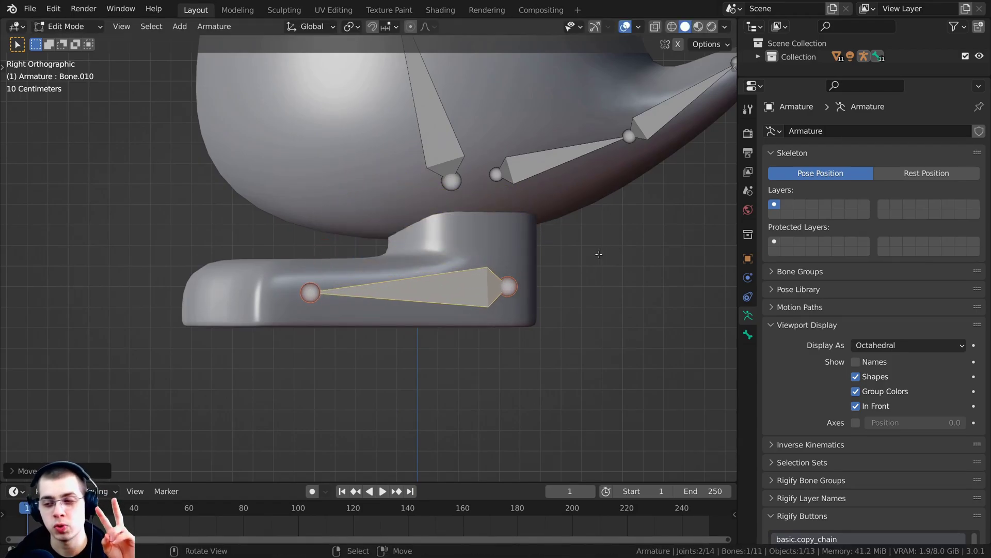
In the top view with wireframe shading, rotate the foot bone outward along the foot, scale it to about three quarters and reposition it
key("KP_7")
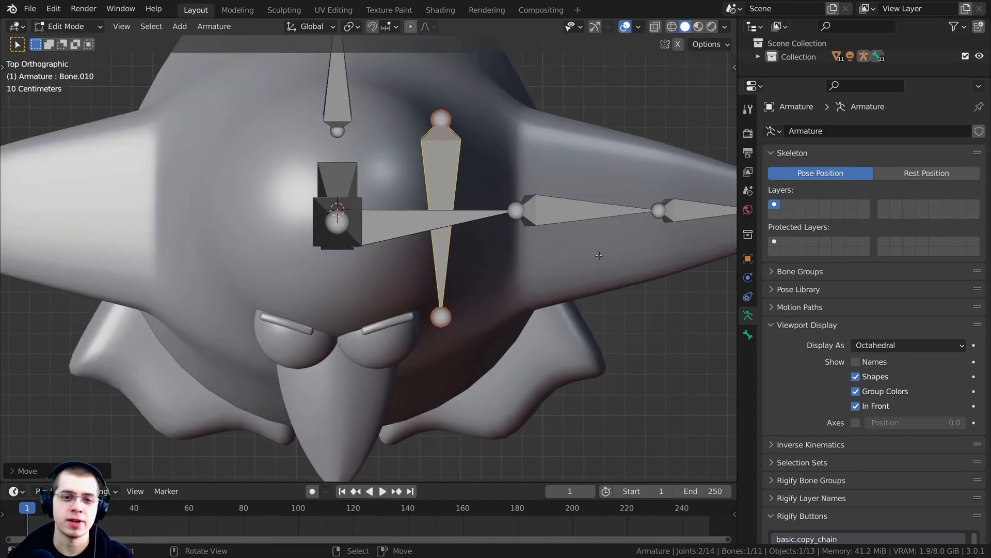
key("z")
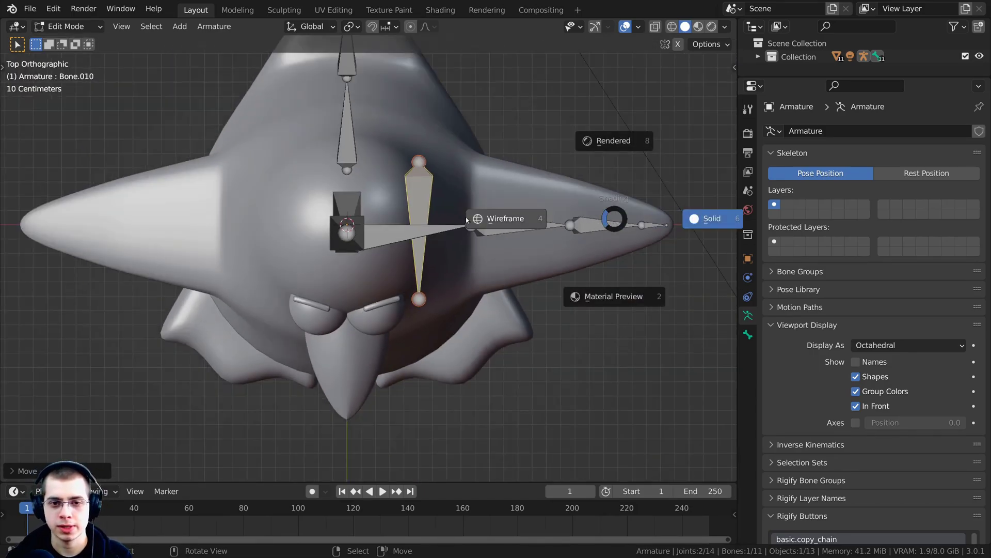
left_click(425, 216)
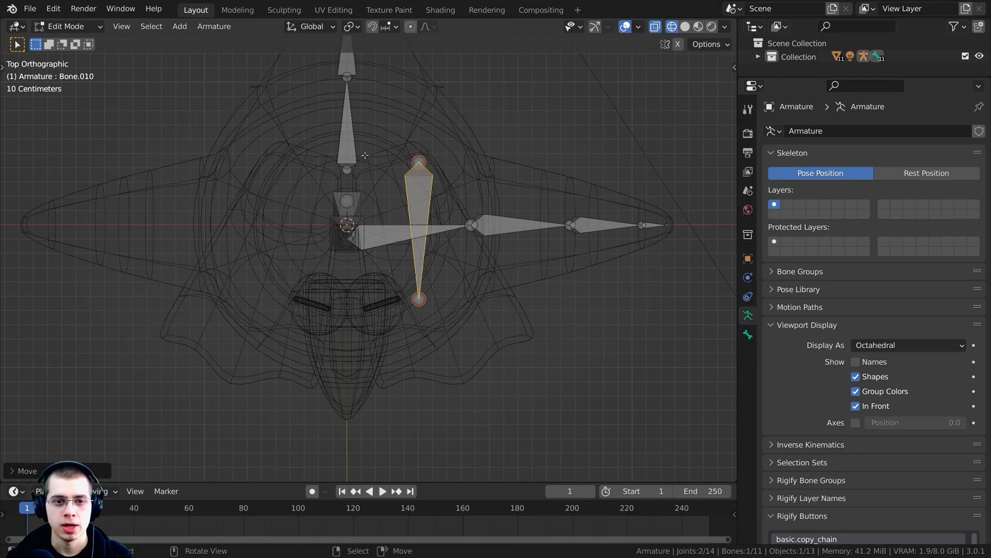
scroll(576, 263, "up", 2)
key("r")
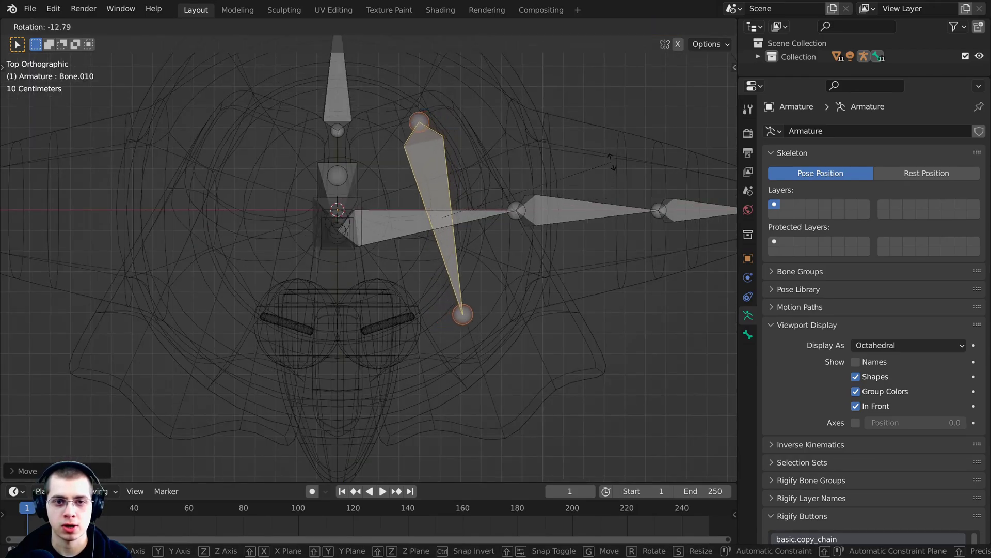
left_click(623, 140)
key("s")
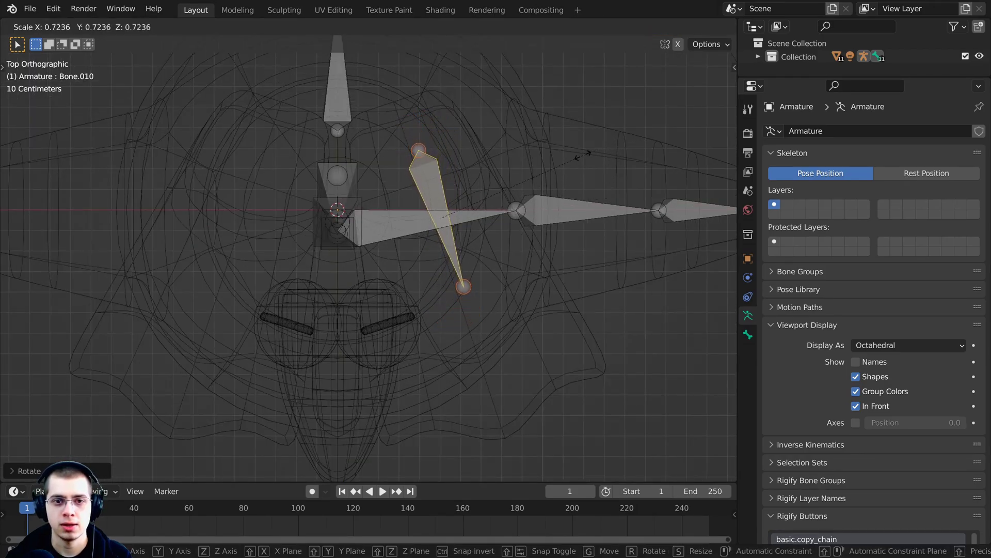
left_click(594, 152)
key("g")
left_click(572, 138)
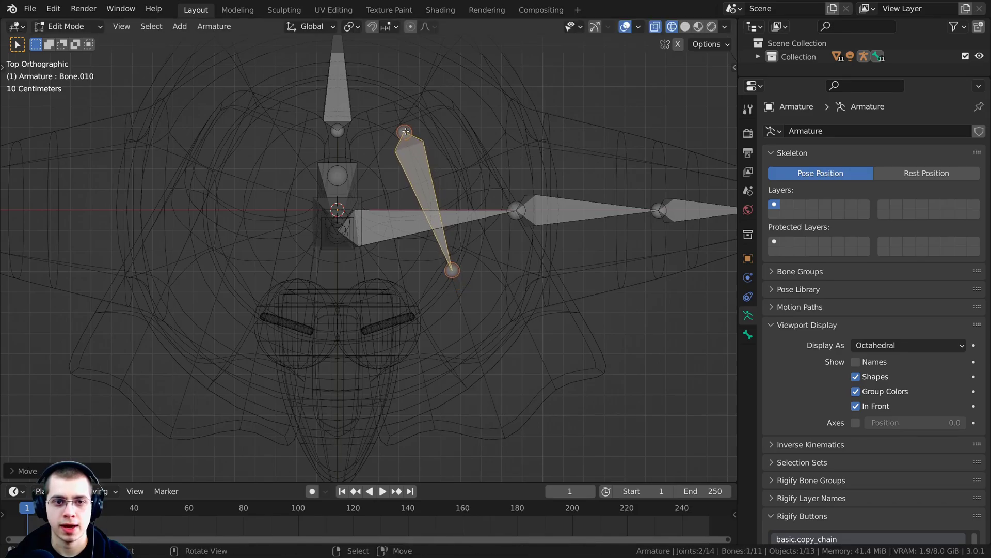
Fine-tune the foot bone's heel and front joints so the bone follows the foot's centre line in the top view
right_click_drag(405, 131, 404, 131)
middle_click_drag(453, 269, 448, 255, "shift")
key("g")
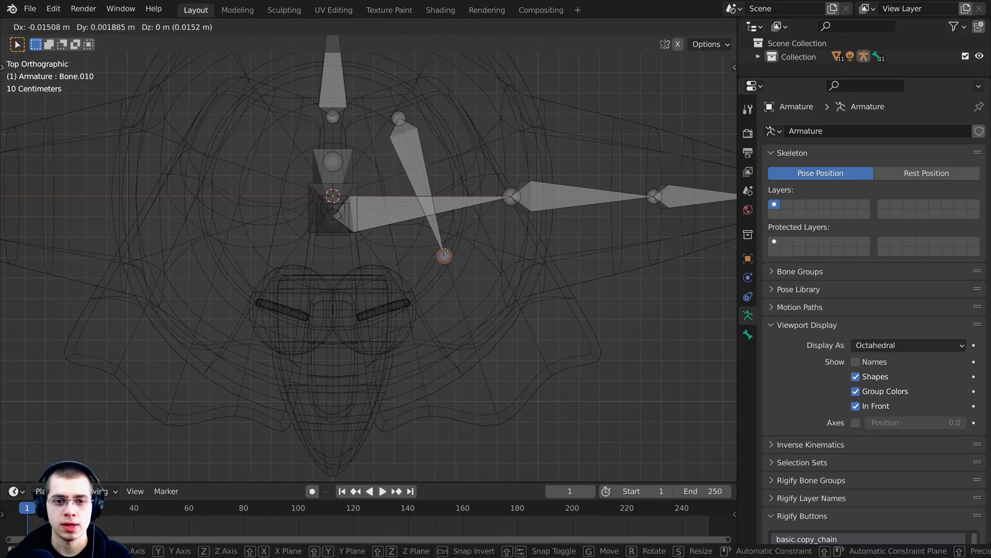
left_click(445, 265)
Extrude a toe bone forward toward the front of the foot, nudge the heel and middle joints, and return to solid shading
key("e")
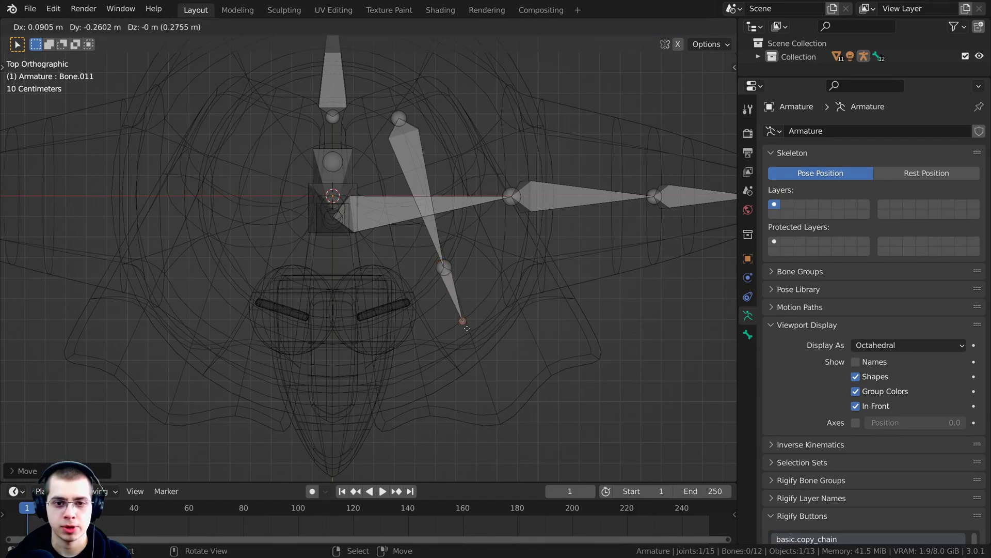
left_click(492, 396)
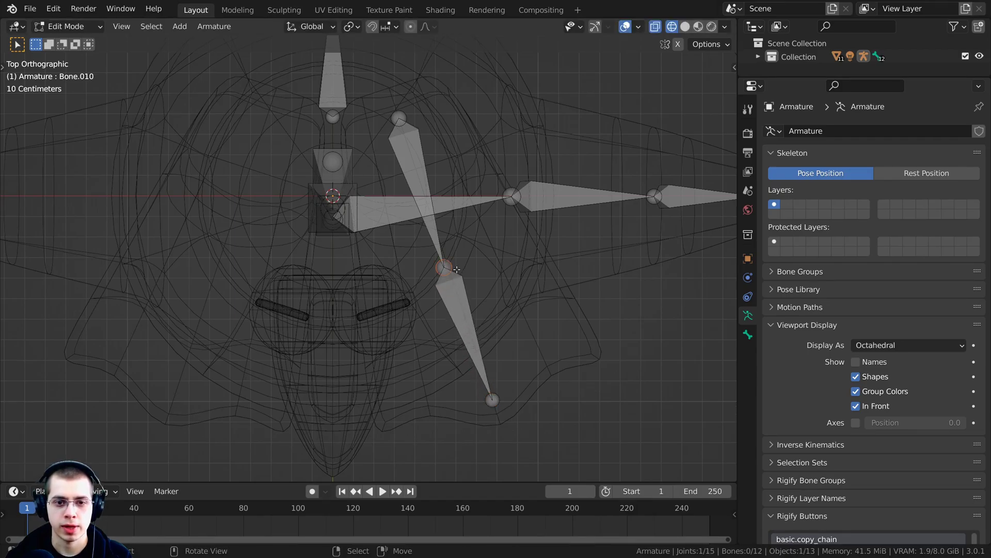
left_click_drag(457, 269, 462, 269)
left_click(411, 118)
key("g")
left_click(411, 116)
key("z")
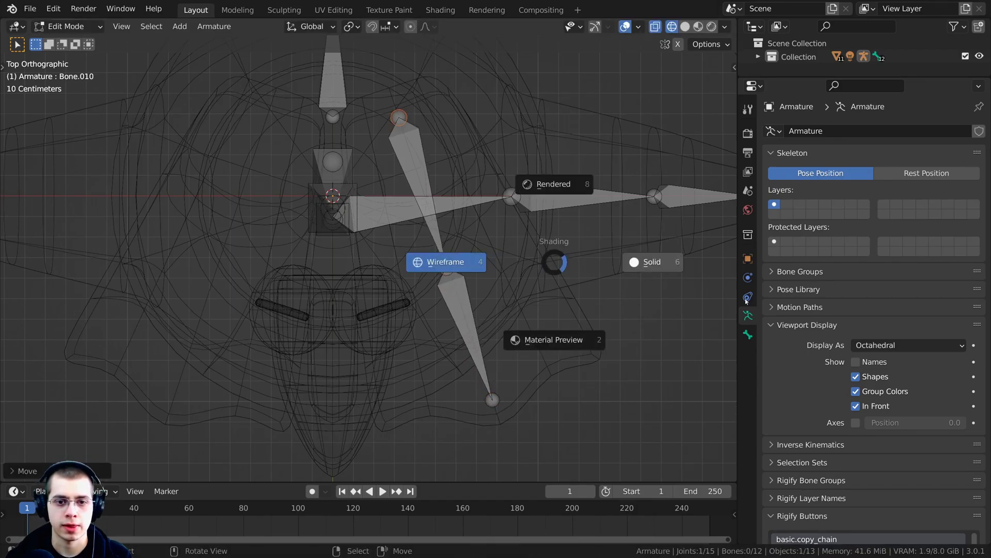
left_click(652, 261)
In the front view, adjust the foot bones' joints vertically along Z inside the foot
scroll(575, 332, "down", 3)
mouse_move(575, 332)
middle_mouse_down()
mouse_move(557, 220)
mouse_move(568, 206)
mouse_move(548, 191)
middle_mouse_up()
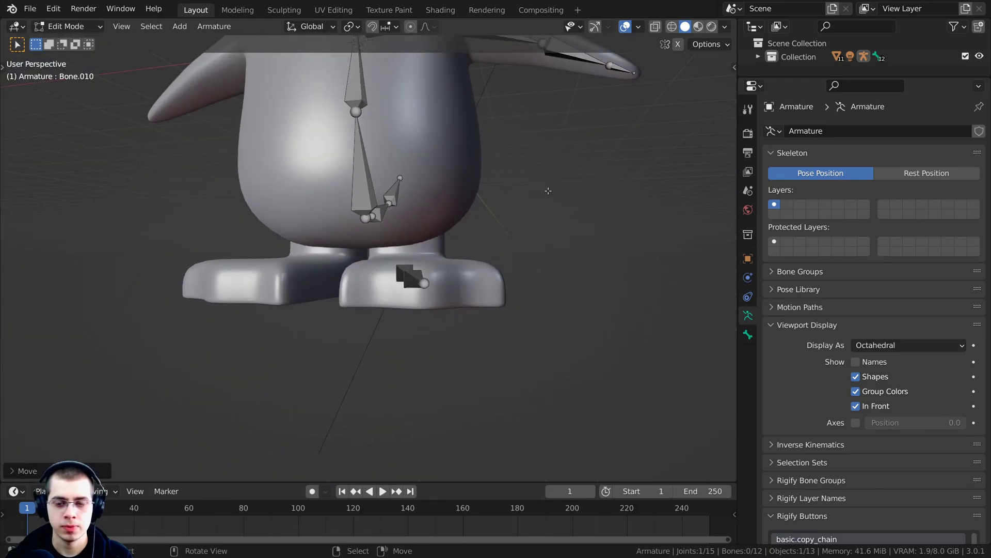
key("KP_1")
scroll(438, 252, "up", 5)
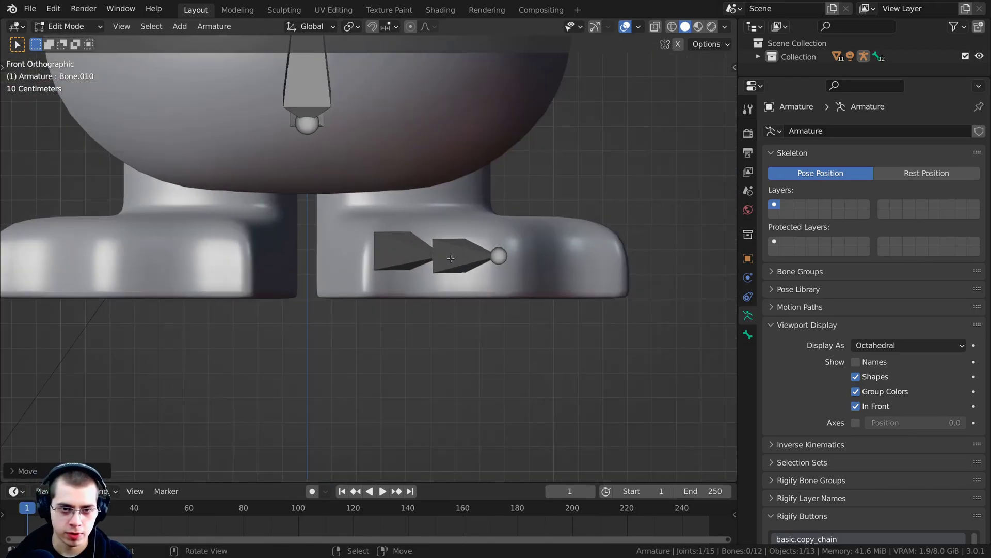
left_click(438, 252, "shift")
key("g")
key("z")
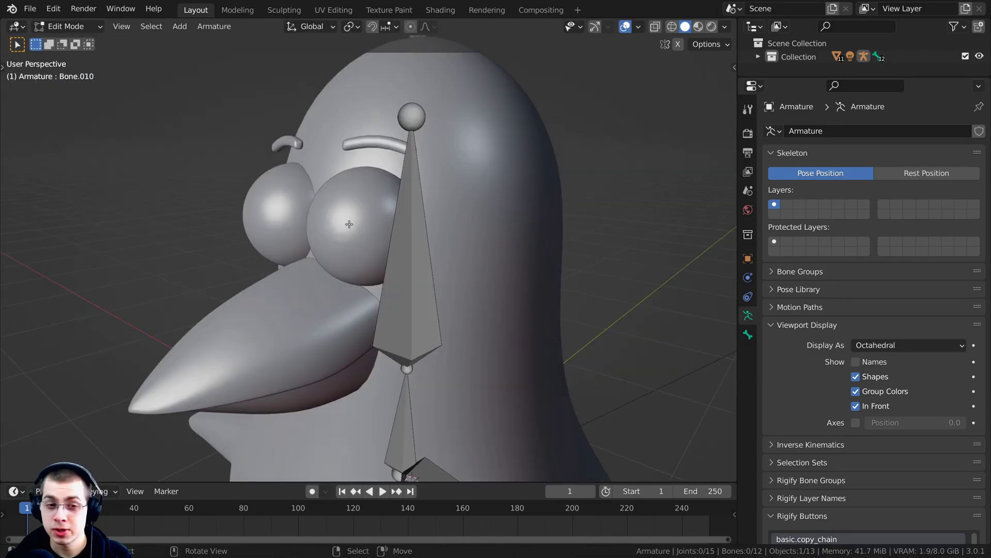
middle_click_drag(349, 224, 282, 314)
middle_click_drag(370, 176, 364, 227)
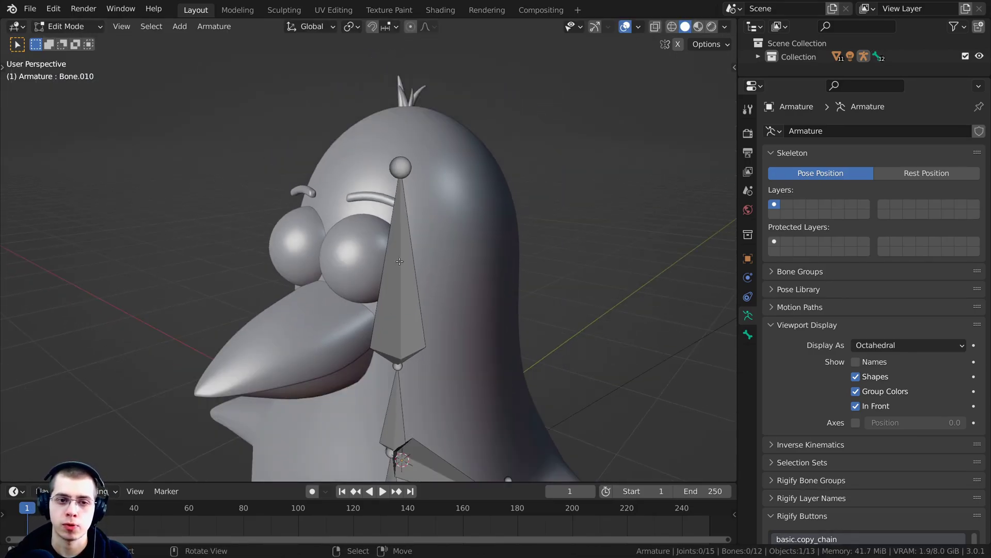
Select all bones of the armature and inspect the whole skeleton inside the penguin from several angles
middle_click_drag(399, 261, 411, 146)
key("a")
scroll(420, 192, "down", 2)
key("alt+a")
key("a")
scroll(391, 151, "up", 1)
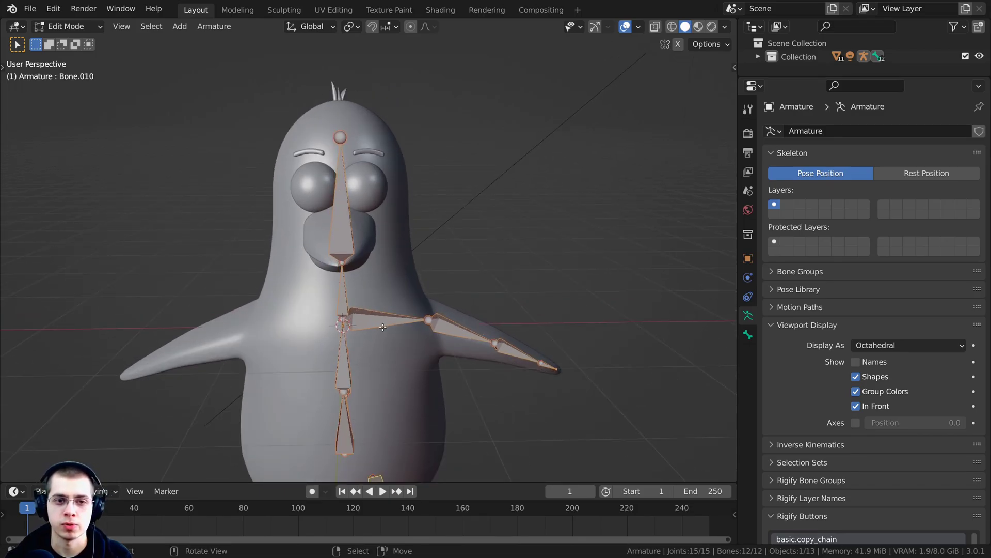
middle_click_drag(382, 327, 347, 305, "shift")
scroll(368, 289, "down", 2)
right_click(405, 381)
middle_click_drag(493, 305, 529, 310)
key("a")
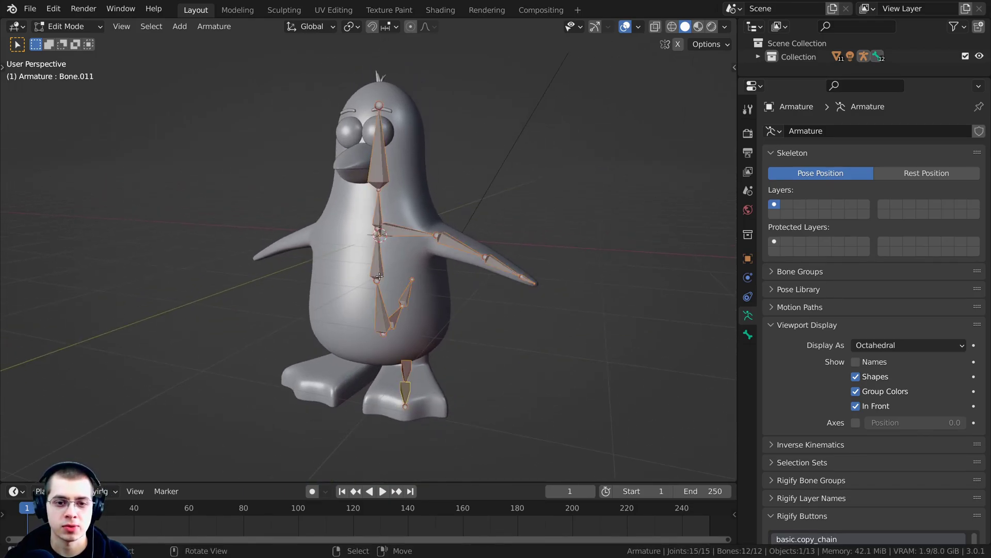
scroll(433, 359, "up", 2)
middle_click_drag(413, 223, 436, 231)
middle_click_drag(343, 300, 343, 267, "shift")
middle_click_drag(288, 315, 305, 345, "shift")
middle_click_drag(364, 282, 354, 280)
scroll(484, 238, "down", 2)
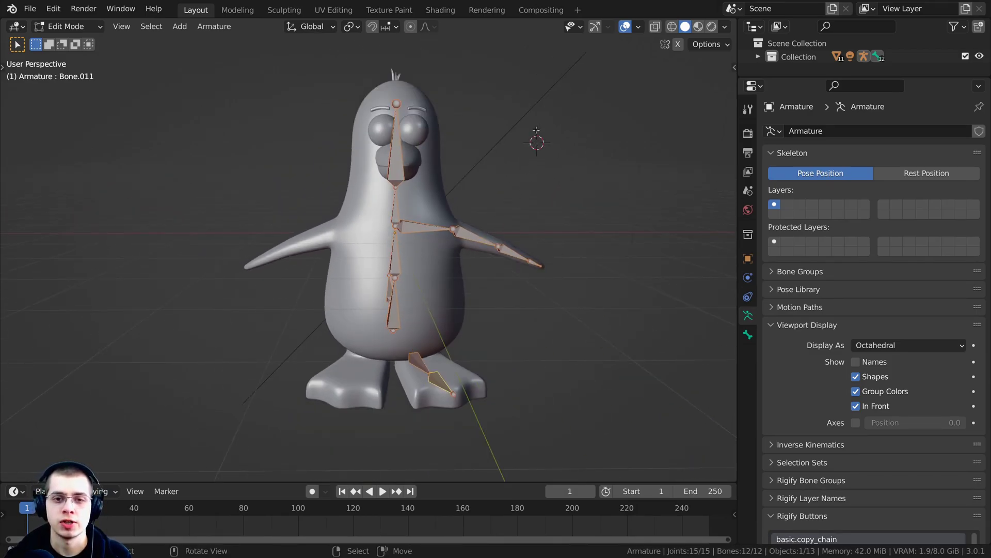
Reset the 3D cursor to the world origin and set the transform pivot point to 3D Cursor
key("shift+c")
middle_click_drag(328, 377, 387, 242, "shift")
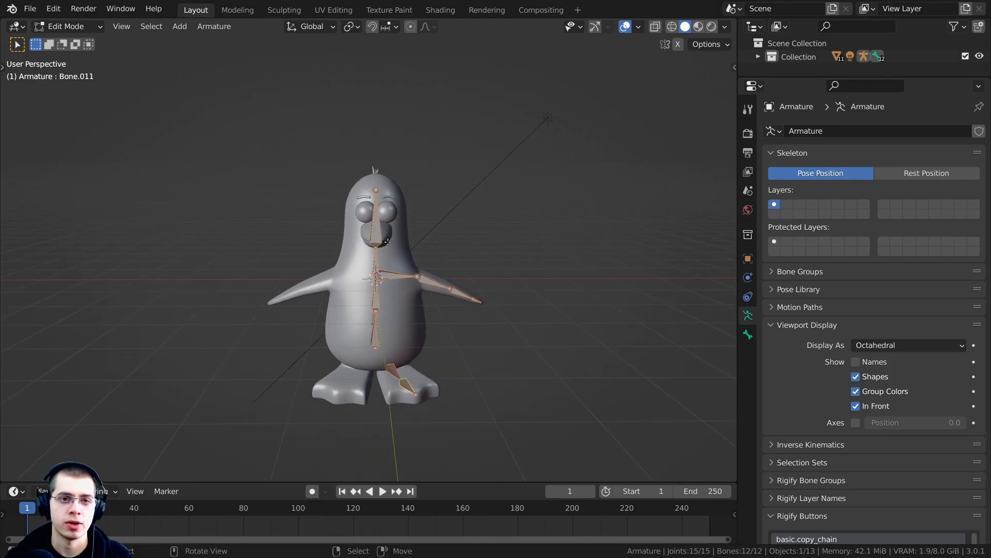
left_click(352, 28)
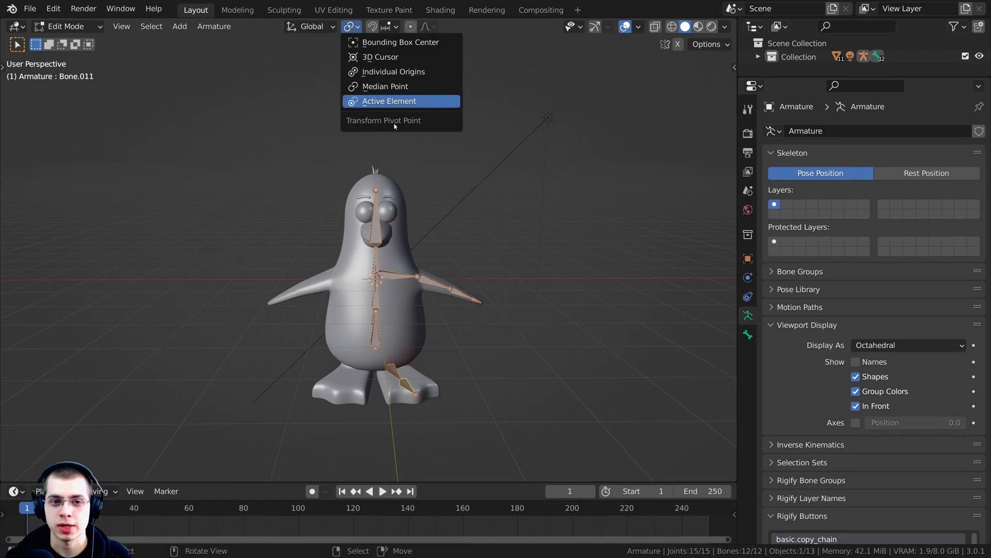
left_click(382, 61)
In front view, select only the shoulder, the three arm bones and the two foot bones of the one-sided limbs
scroll(458, 243, "up", 2)
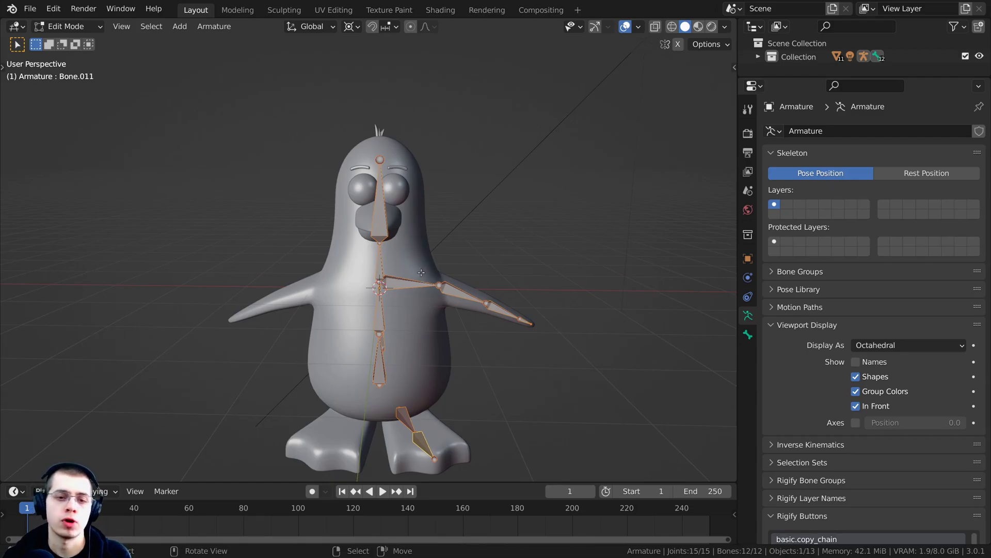
middle_click_drag(422, 273, 403, 228, "shift")
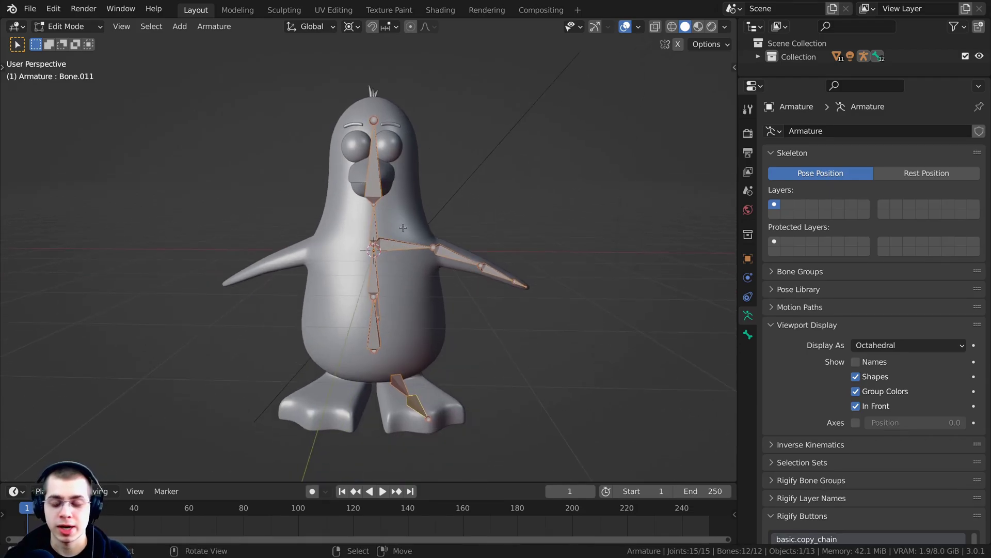
key("KP_1")
scroll(403, 229, "up", 3)
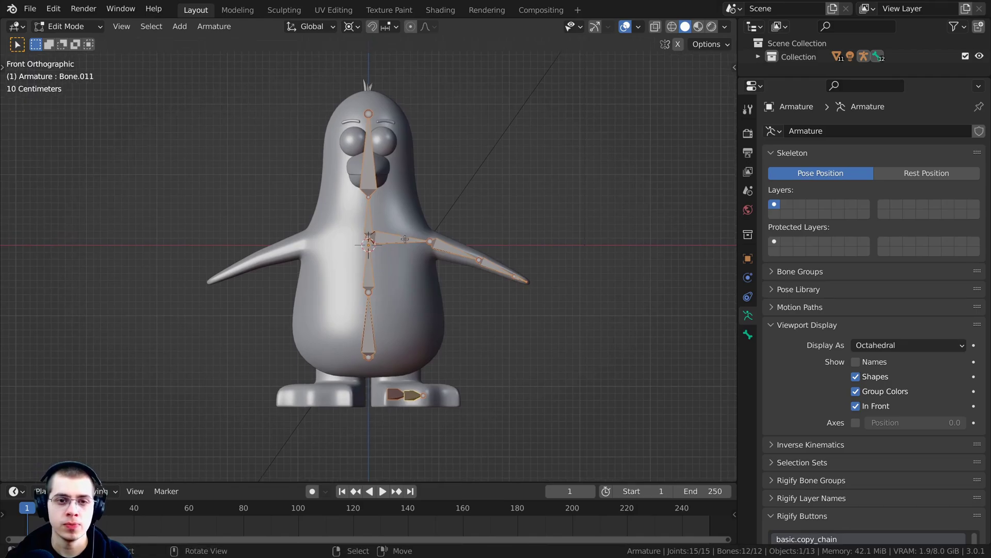
left_click(400, 231)
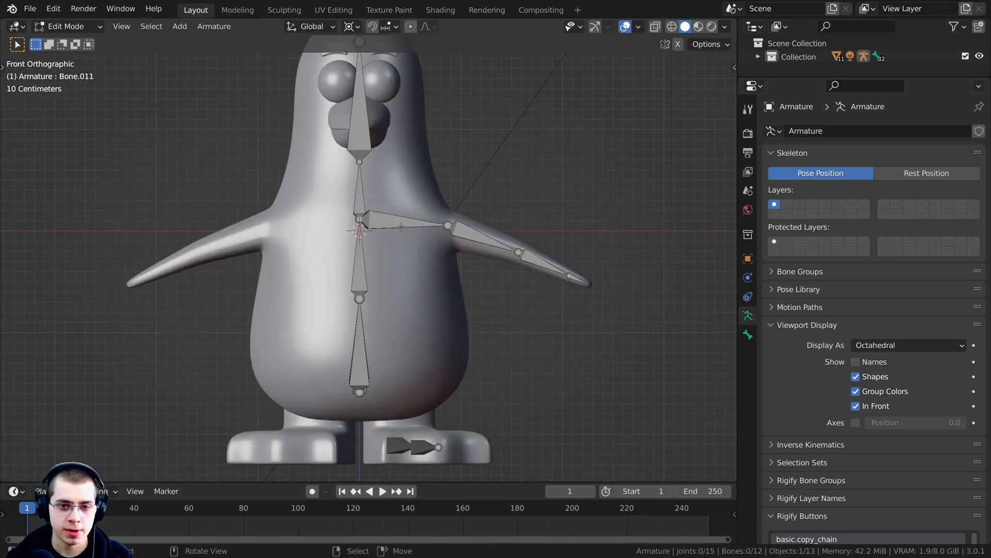
key("b")
left_click_drag(390, 172, 670, 349)
scroll(461, 252, "down", 1, "shift")
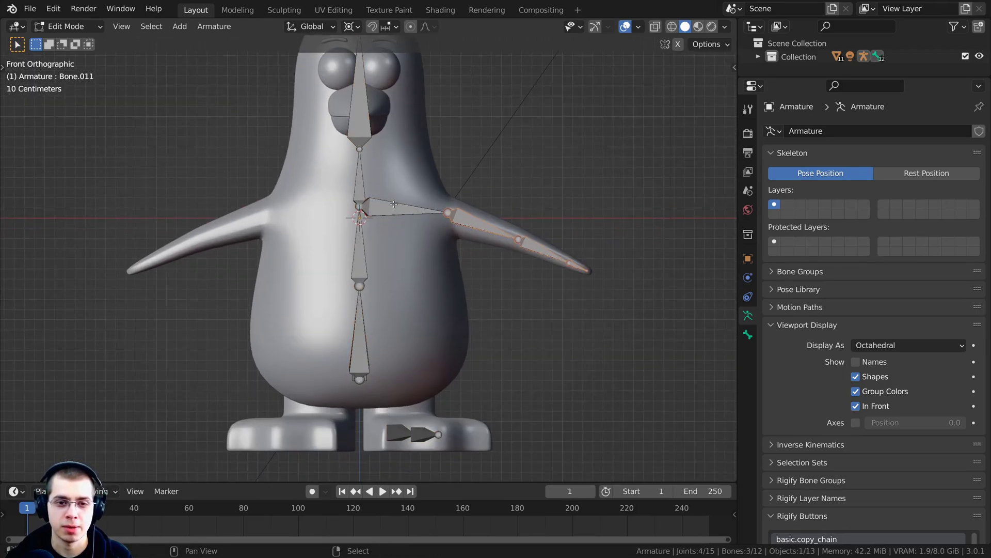
key("b")
left_click_drag(371, 412, 506, 460)
key("b")
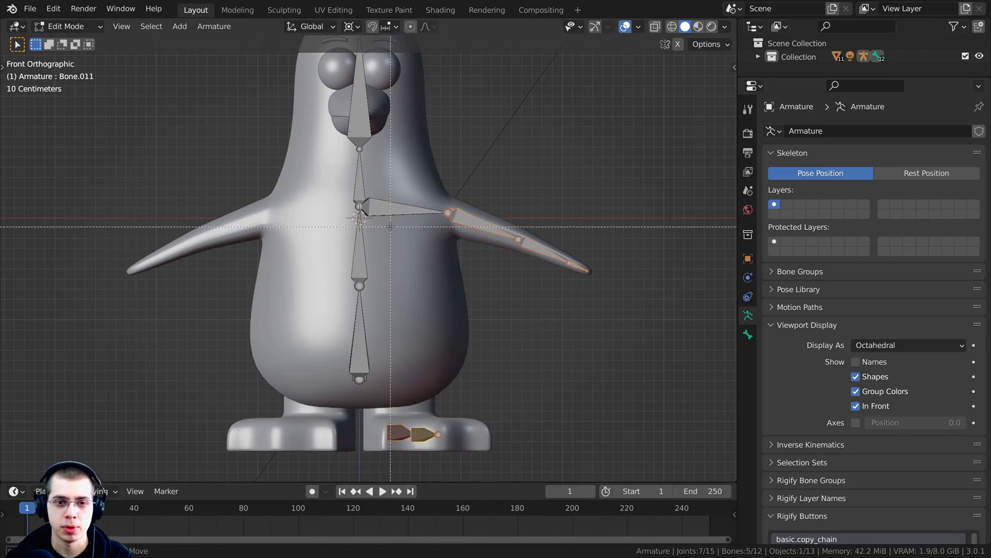
right_click(390, 227)
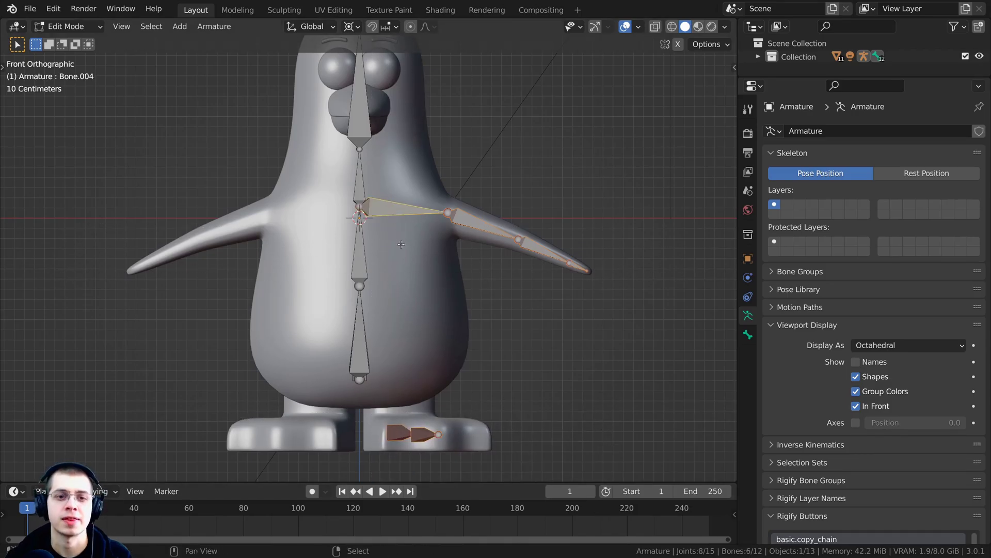
scroll(401, 245, "down", 1)
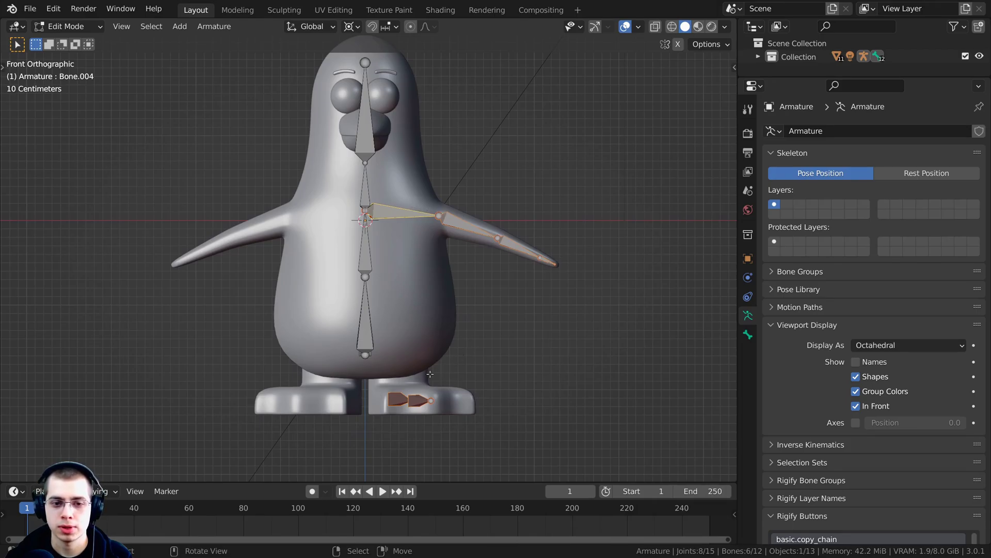
scroll(434, 273, "up", 2)
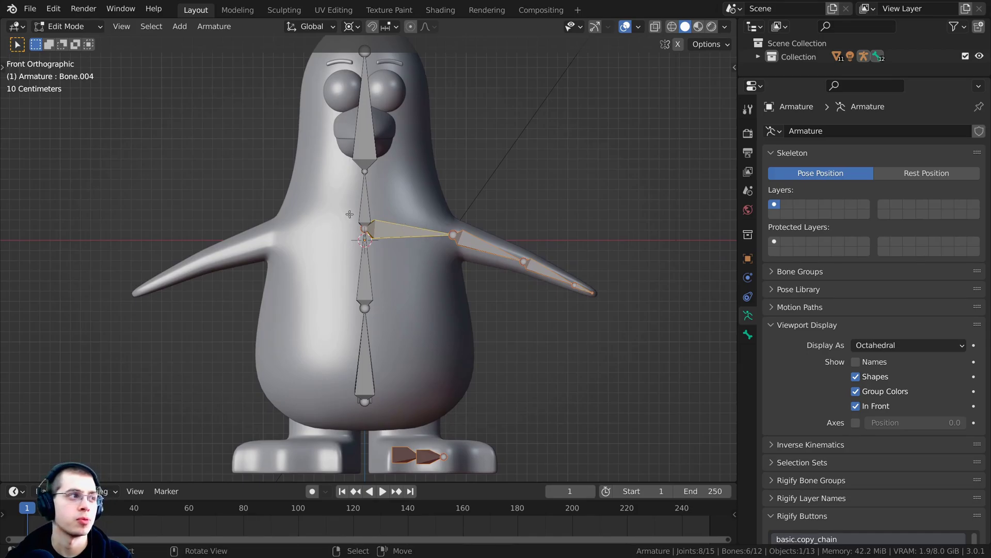
scroll(431, 224, "down", 1)
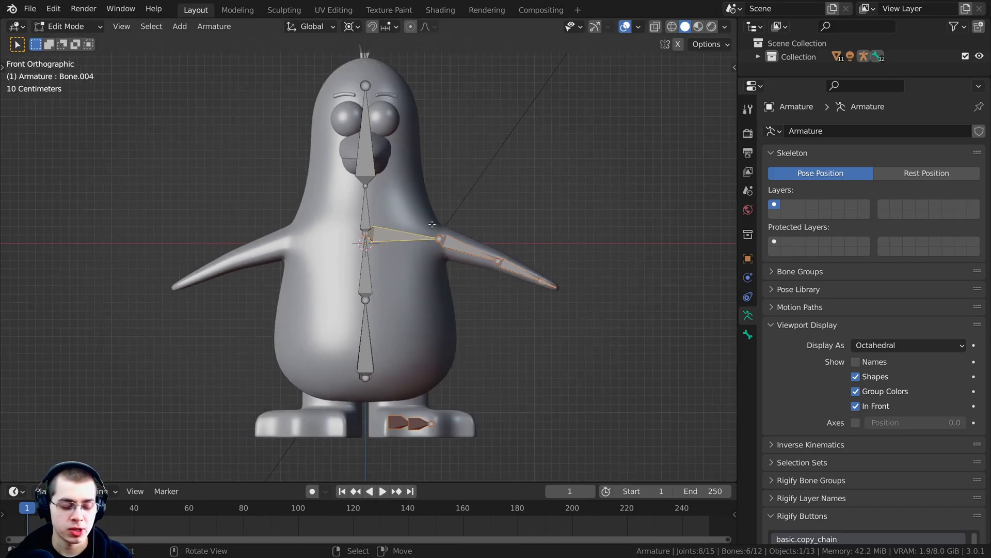
Duplicate the selected limb bones and mirror the copy to the other side by scaling it -1 along global X
key("shift+d")
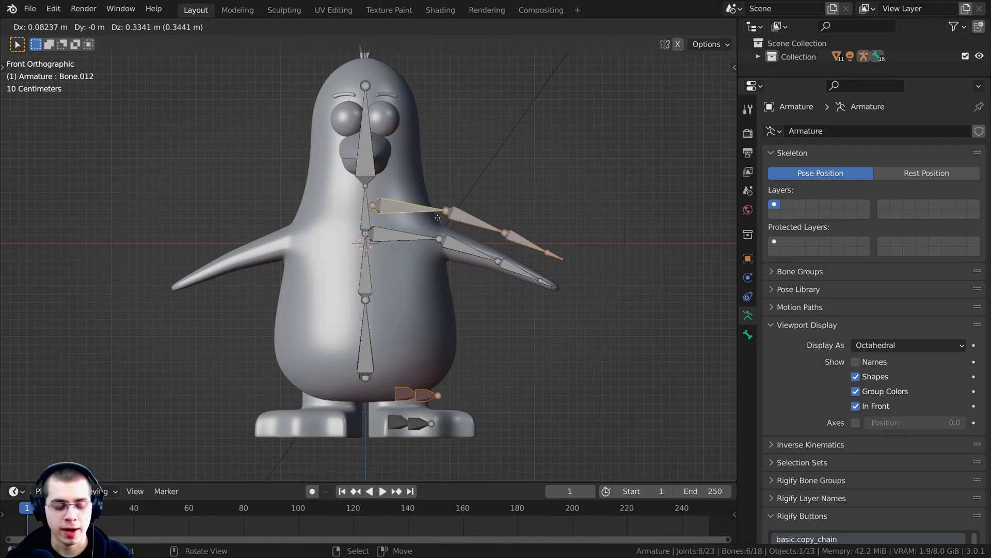
key("s")
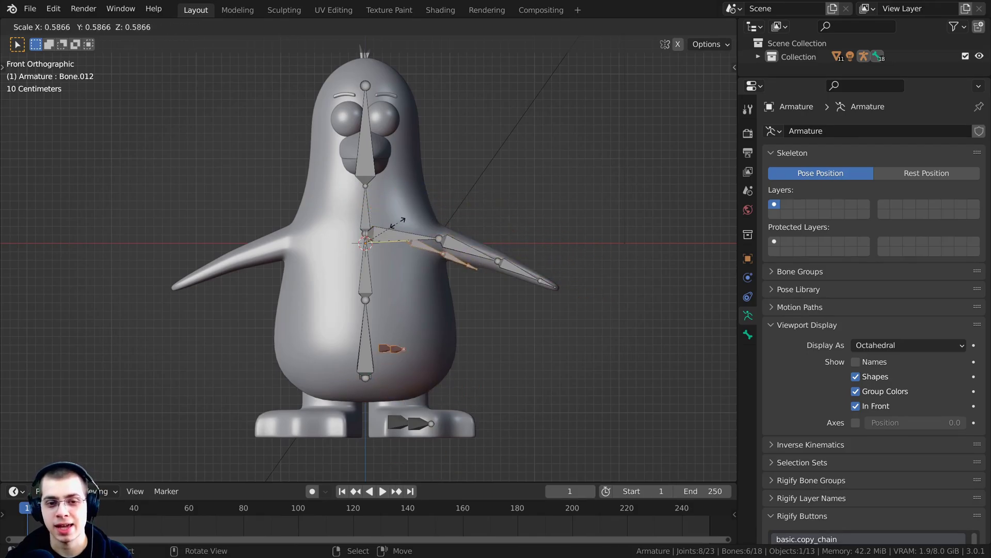
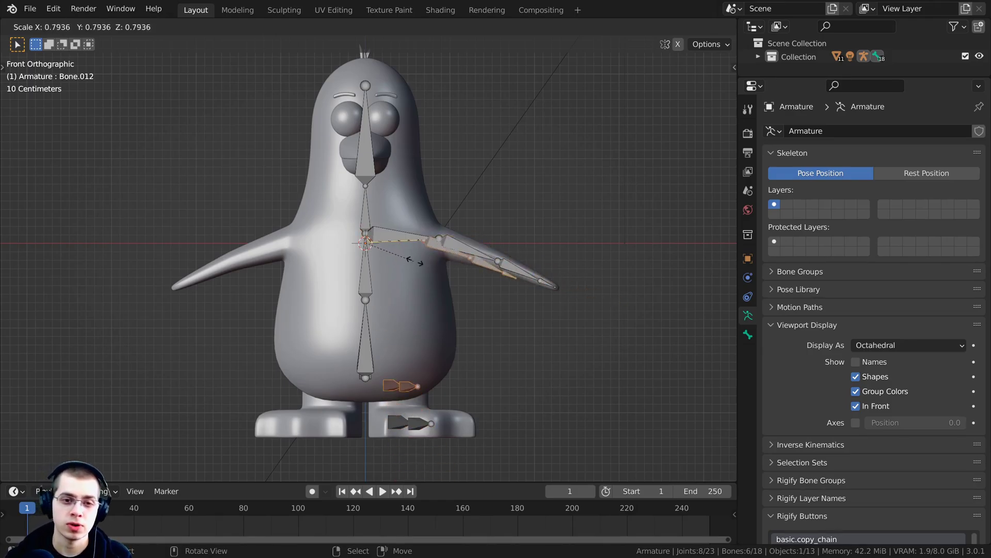
key("x")
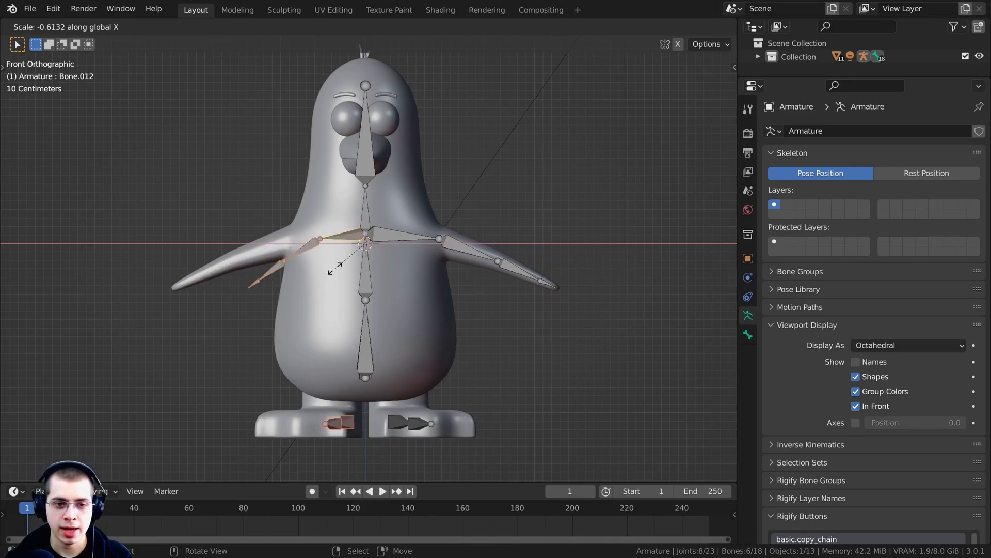
type("-1")
key("Return")
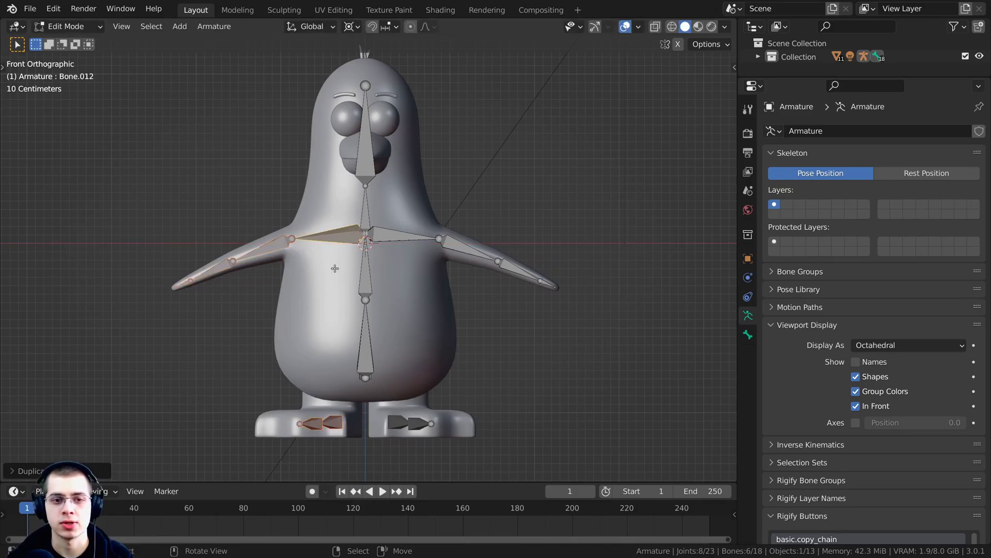
Inspect the mirrored arm and foot bones, looking closely at the shoulder bone where it meets the spine
middle_click_drag(444, 261, 460, 258)
middle_click_drag(295, 250, 287, 227)
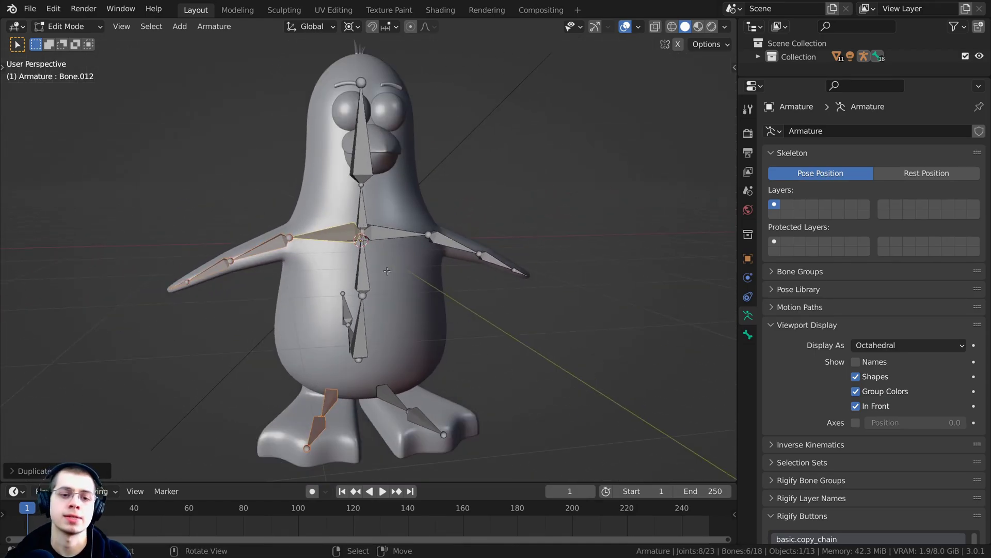
left_click(339, 253)
middle_click_drag(386, 271, 315, 266)
scroll(349, 243, "up", 5)
left_click(313, 240)
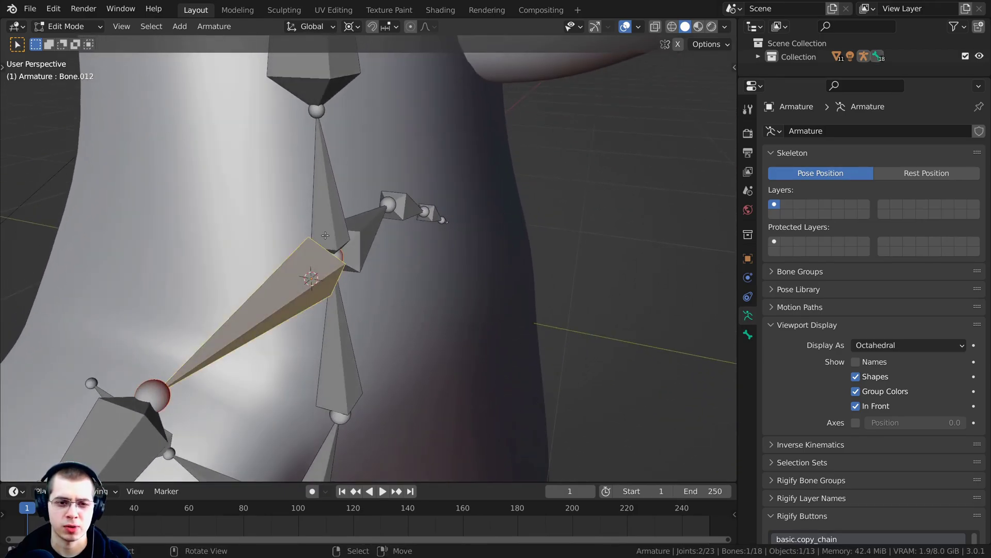
scroll(331, 248, "down", 8)
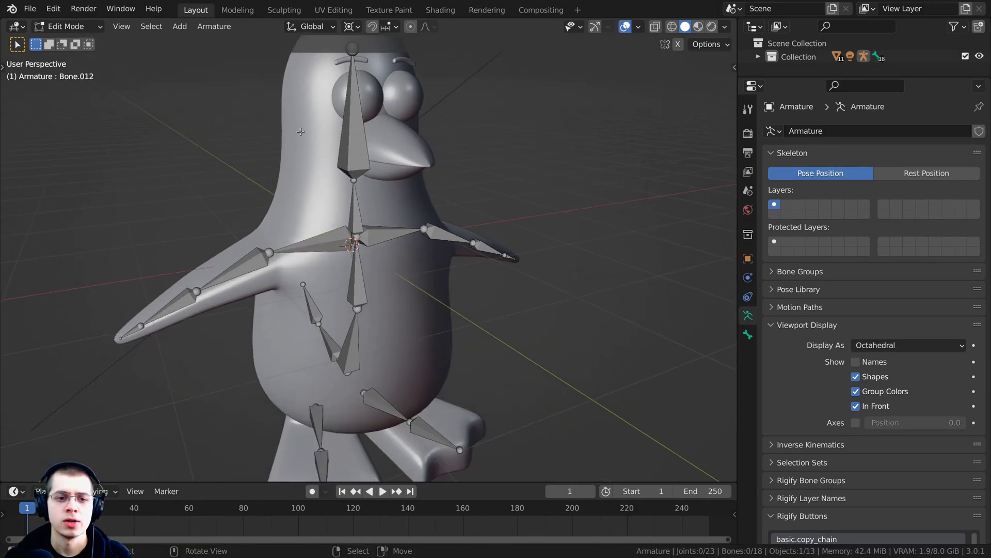
Select all bones of the armature and clear their roll
key("a")
scroll(266, 201, "down", 2)
key("alt+a")
key("a")
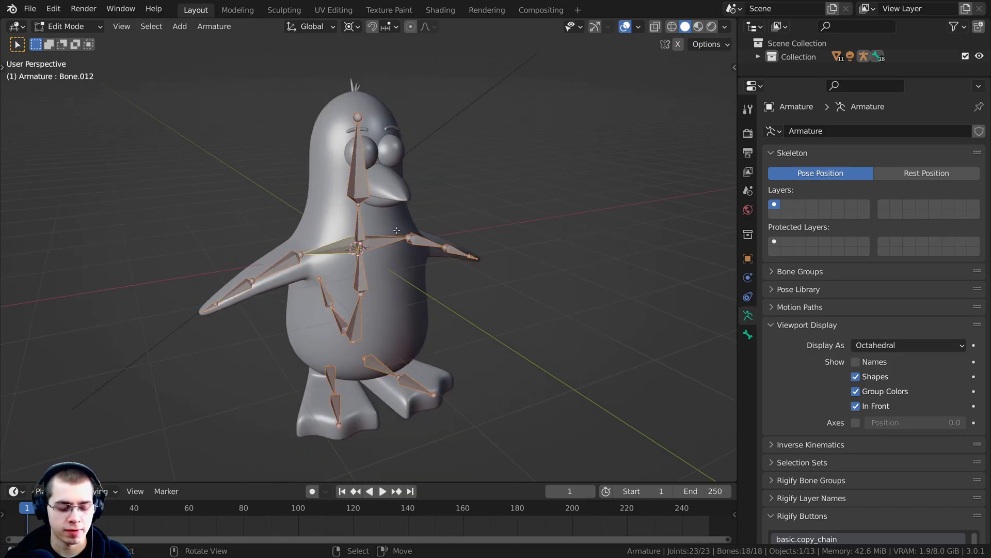
scroll(396, 230, "up", 1)
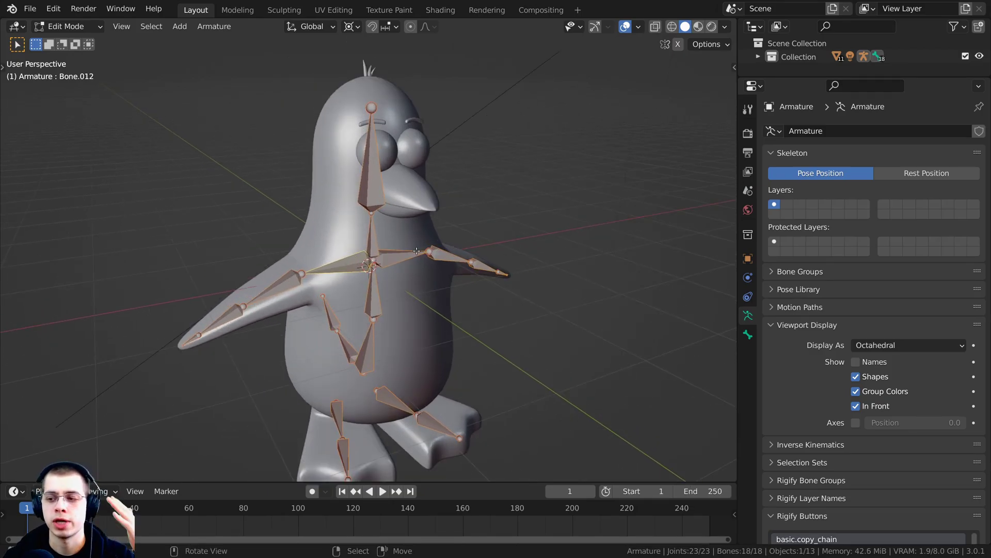
middle_click_drag(420, 248, 399, 252)
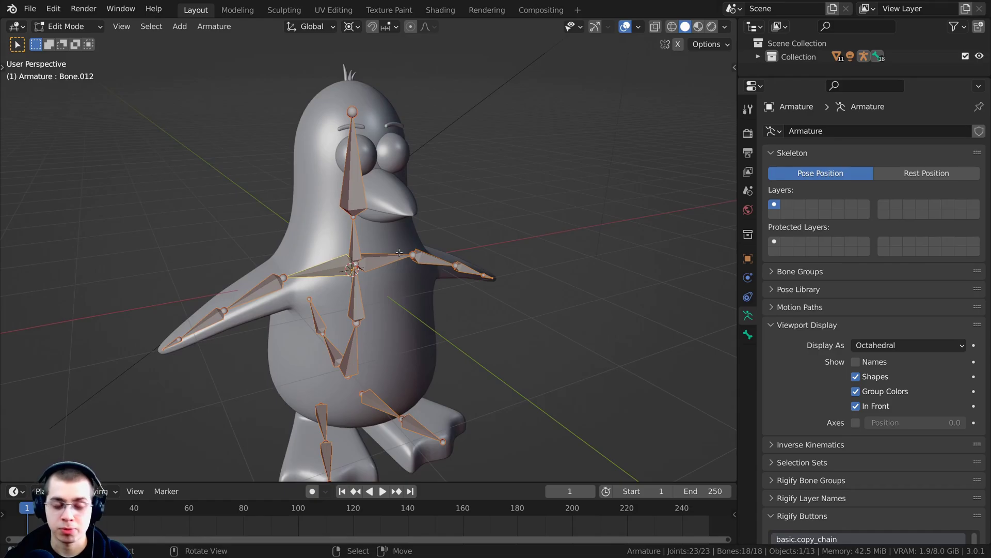
scroll(399, 253, "up", 1)
key("alt+r")
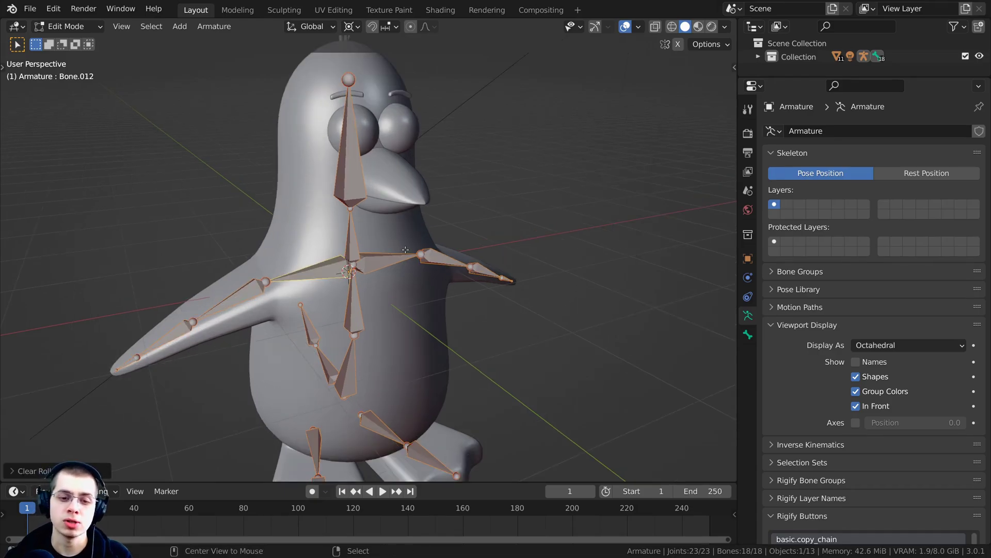
Compare the orientation of the two shoulder bones up close and save the file
scroll(351, 259, "up", 6)
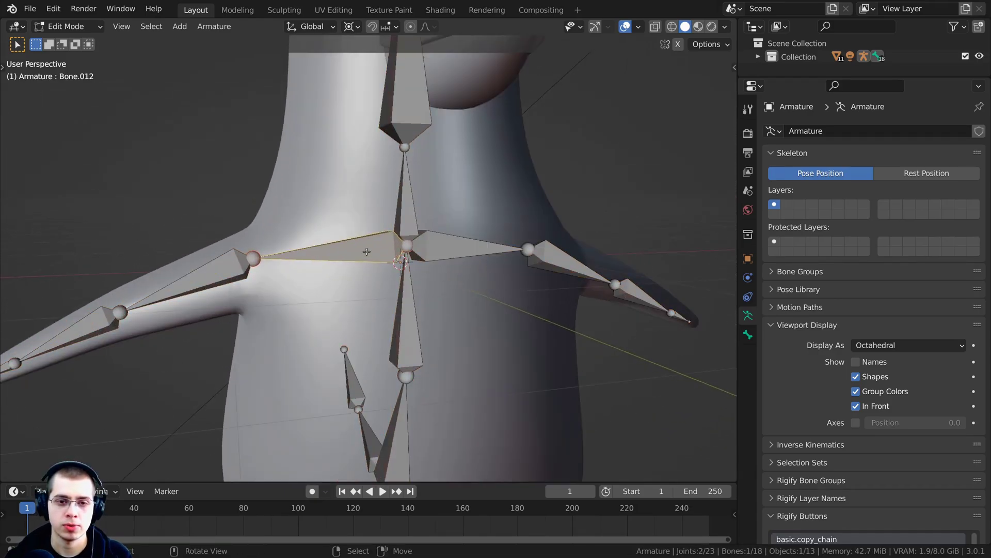
left_click(422, 251)
middle_click_drag(422, 251, 431, 244)
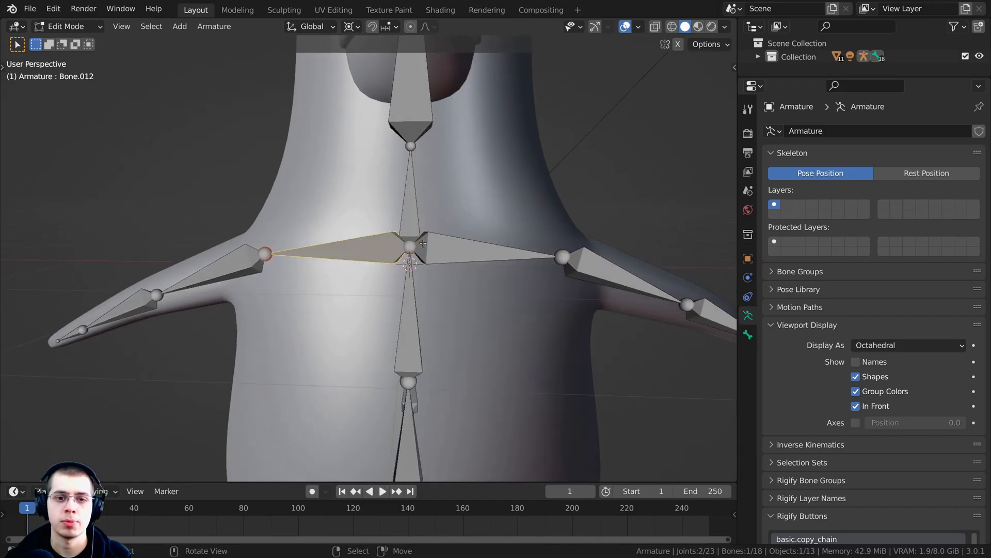
key("ctrl+s")
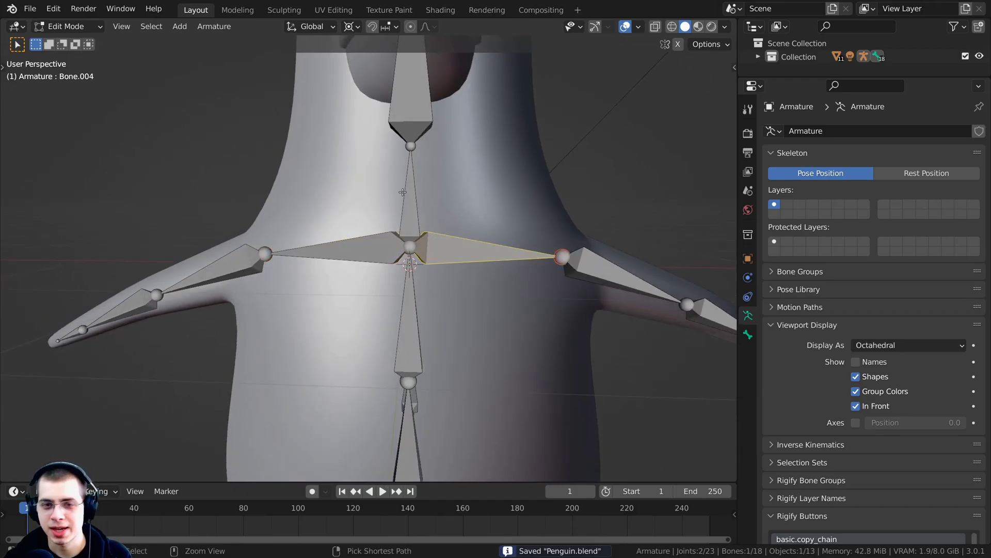
Switch the armature from Edit Mode to Pose Mode
middle_click_drag(398, 195, 311, 168)
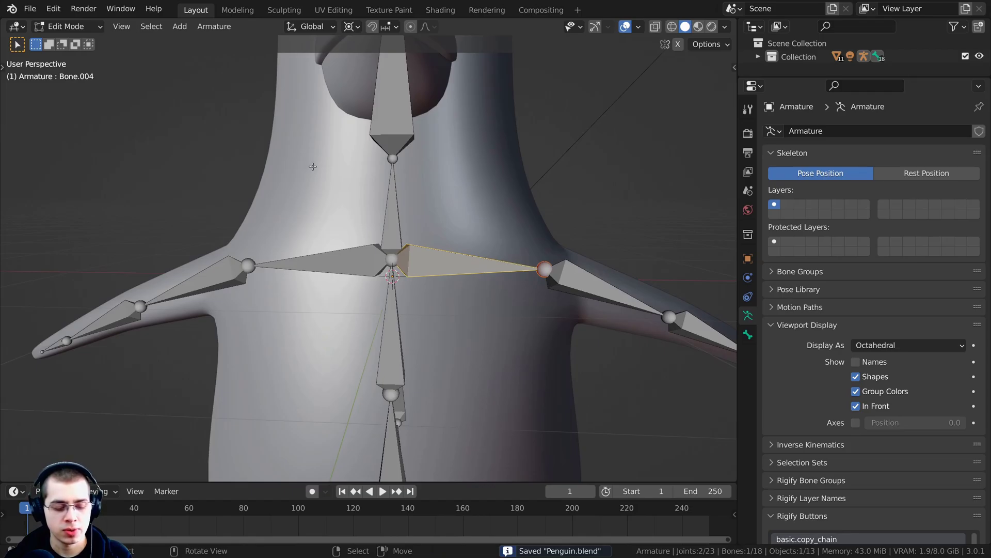
left_click(72, 26)
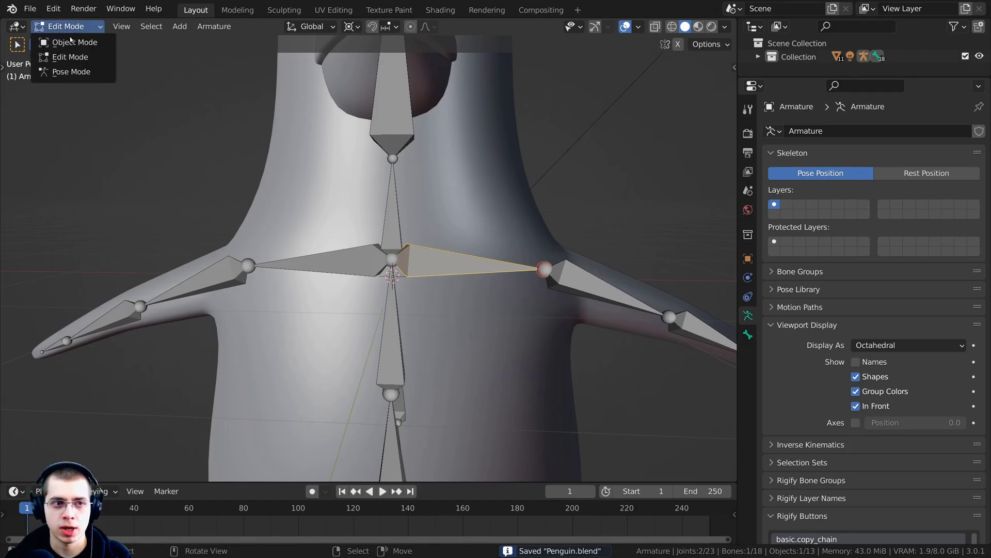
left_click(75, 76)
scroll(442, 265, "down", 5)
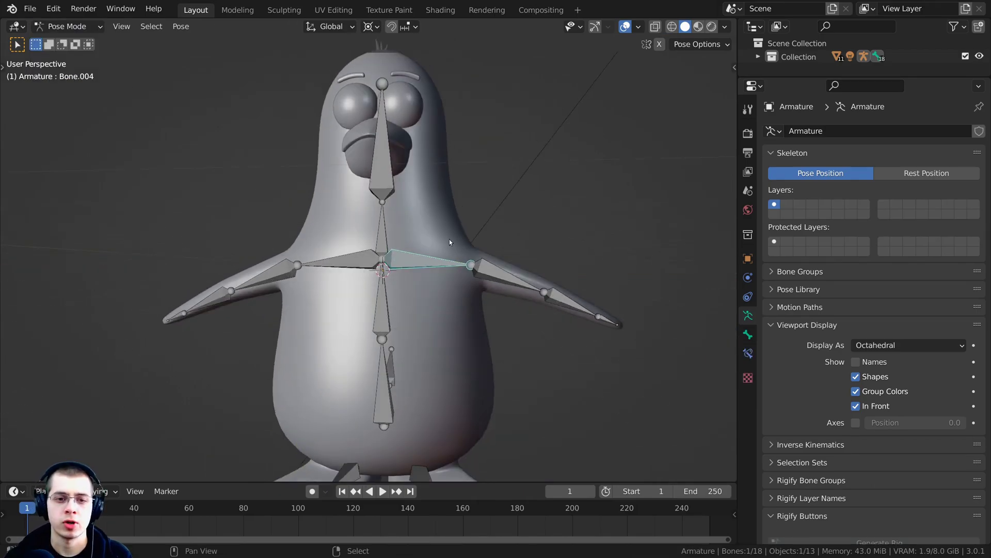
Test-rotate the penguin's left shoulder bone and the upper arm bone beside it, cancelling each rotation
key("a")
scroll(405, 236, "down", 1)
left_click(405, 235)
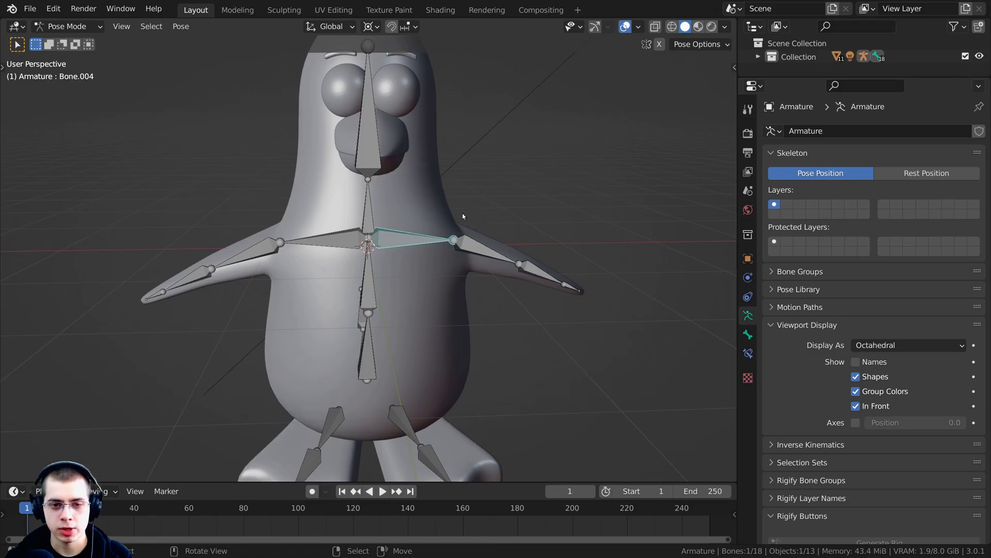
key("r")
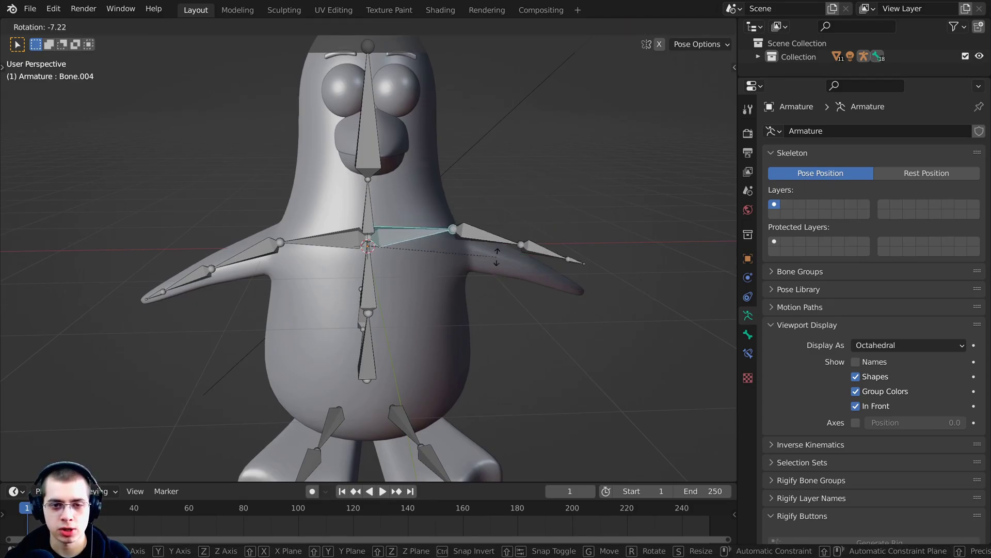
key("Escape")
left_click(535, 265)
key("r")
right_click(588, 230)
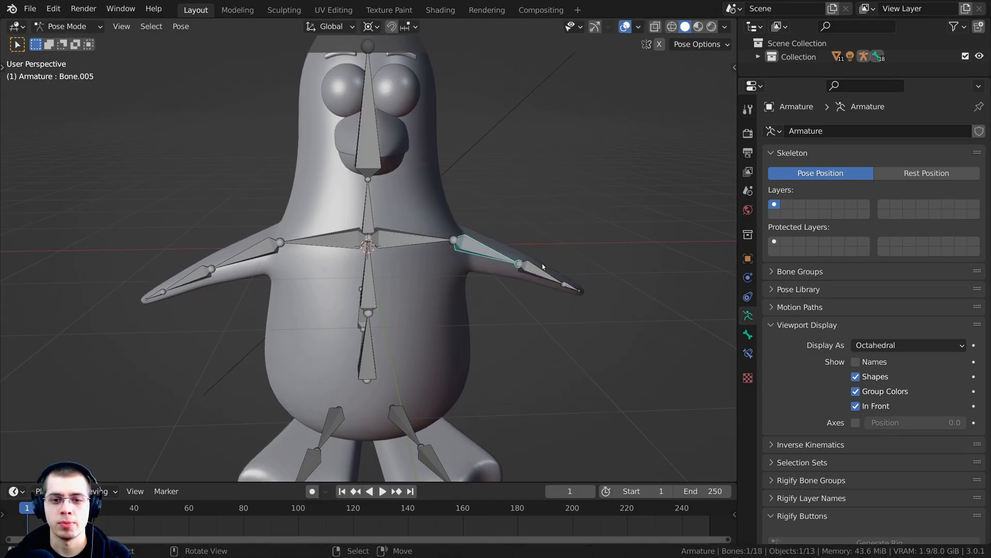
Test-rotate the forearm bone and the tip bone of the penguin's left arm, cancelling each rotation
right_click(543, 268)
key("r")
right_click(582, 222)
left_click(578, 289)
key("r")
key("Escape")
Test-rotate the rear bone of the penguin's left foot and cancel the rotation
middle_click_drag(589, 250, 407, 307)
key("r")
right_click(430, 294)
scroll(408, 228, "up", 1)
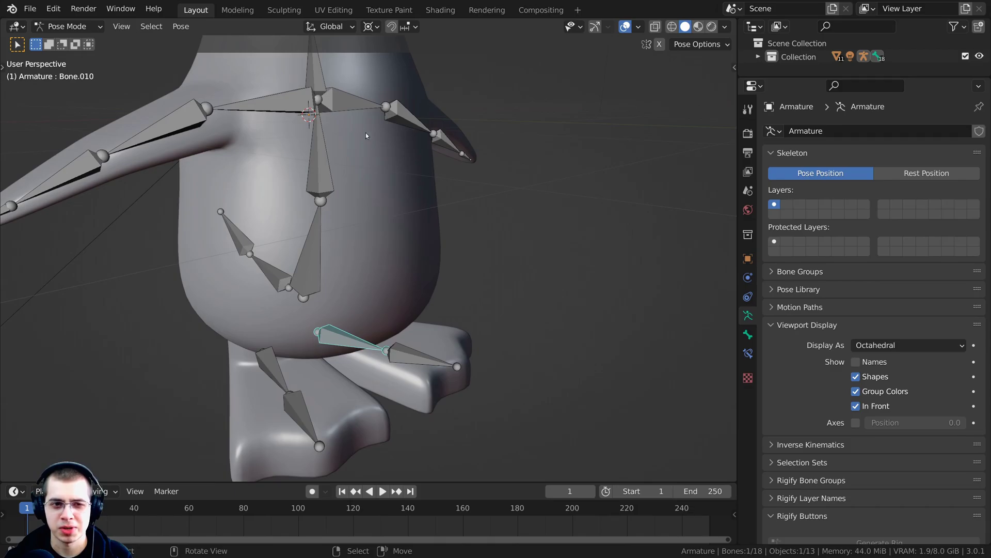
Set the transform pivot point to Median Point
middle_click_drag(325, 116, 368, 50)
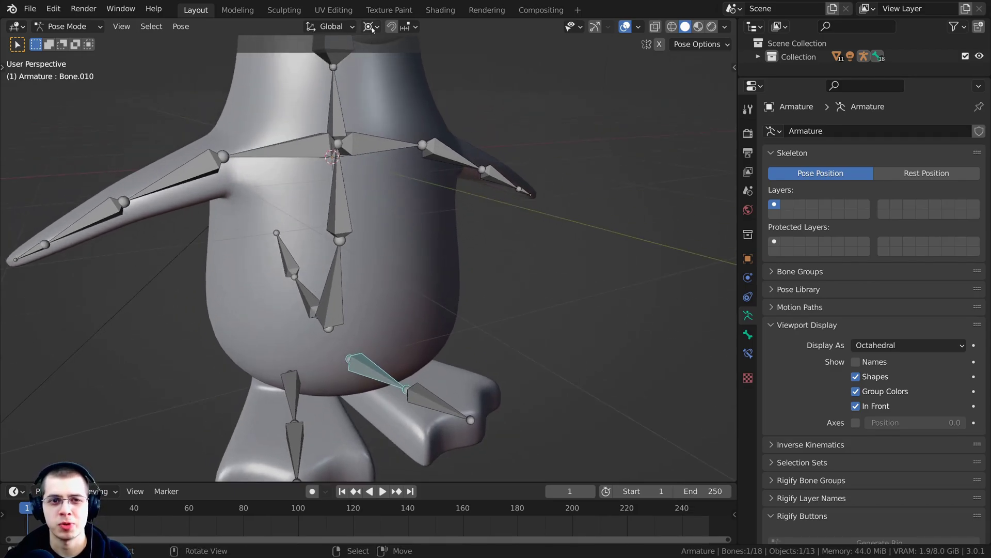
left_click(371, 27)
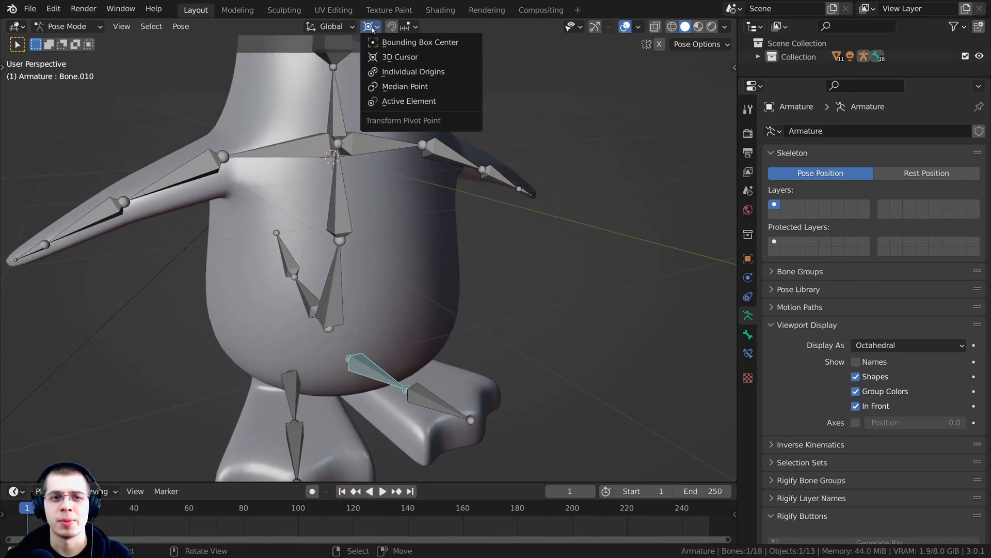
left_click(394, 86)
Test-rotate the rear and front bones of the left foot individually, cancelling each rotation
middle_click_drag(351, 372, 364, 330, "shift")
scroll(364, 330, "up", 3)
key("r")
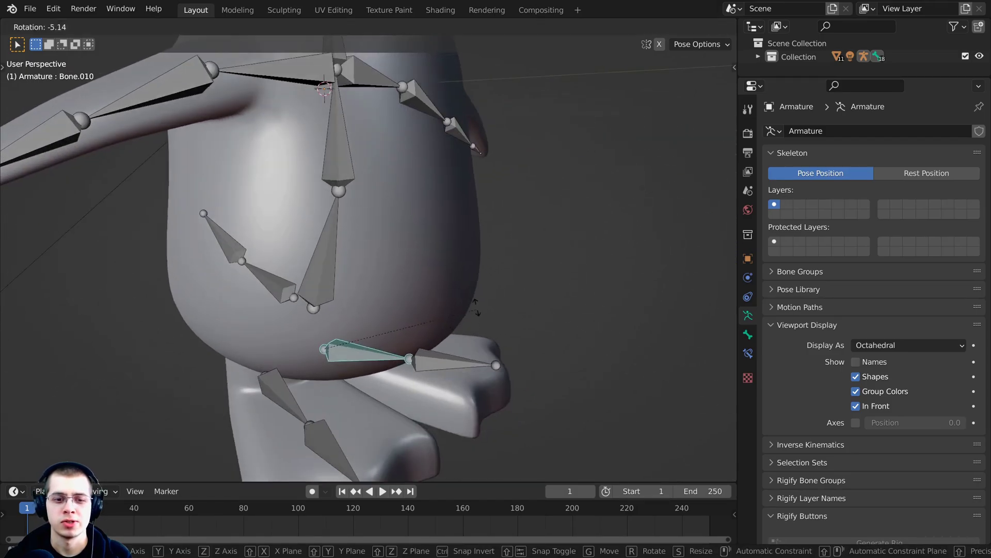
left_click(447, 368)
key("r")
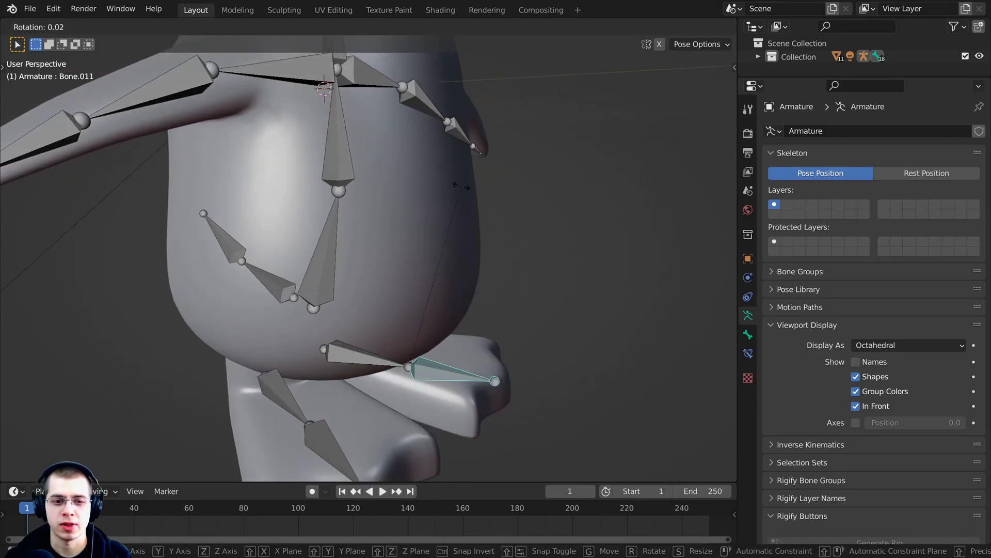
right_click(491, 211)
Test-rotate the lowest spine bone, both normally and with free trackball rotation, and cancel the changes
left_click(316, 265)
middle_click_drag(331, 261, 332, 312)
key("r")
right_click(356, 318)
scroll(398, 318, "down", 2)
middle_click_drag(527, 313, 436, 320)
key("r")
key("r")
left_click(395, 332)
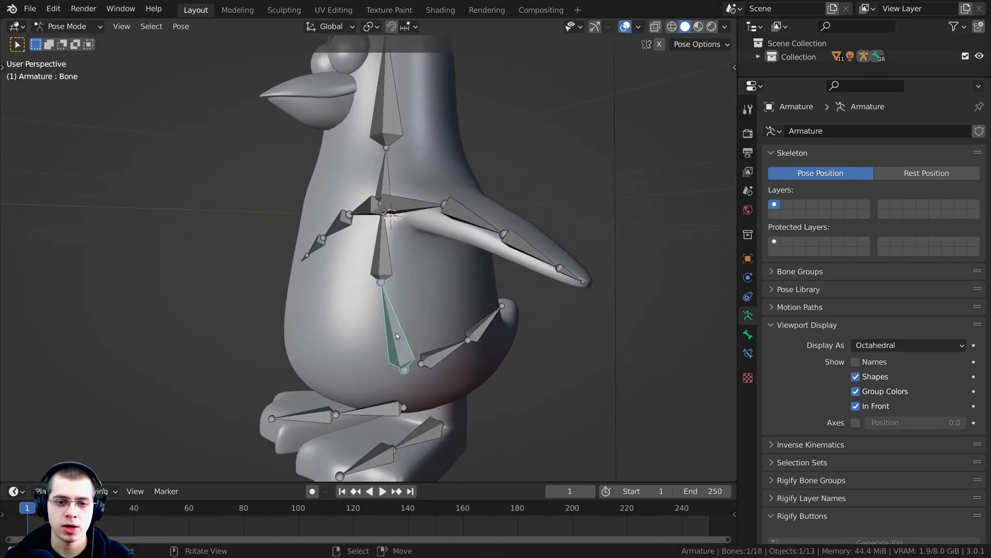
key("r")
key("r")
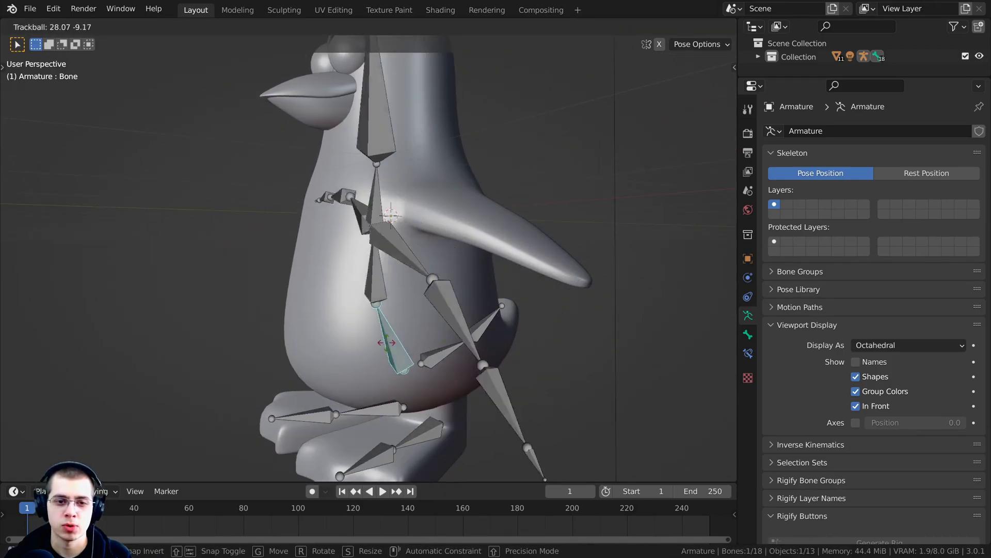
right_click(413, 318)
Try a free trackball rotation on the rear bone of the left foot and cancel it
middle_click_drag(414, 318, 414, 257, "shift")
left_click(413, 373)
key("r")
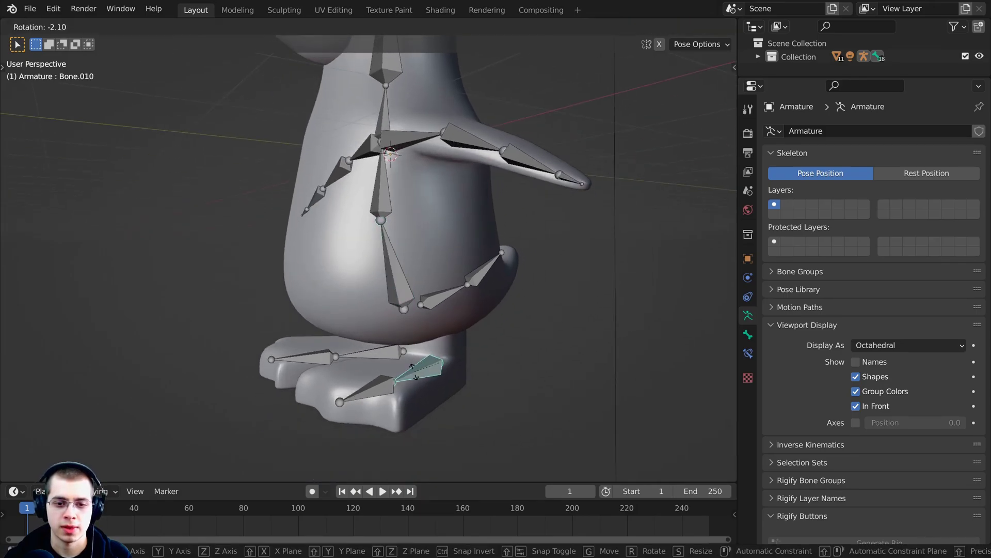
key("r")
left_click(305, 416)
Test-rotate the base tail bone with normal and free trackball rotation, cancelling the changes
middle_click_drag(305, 415, 329, 374)
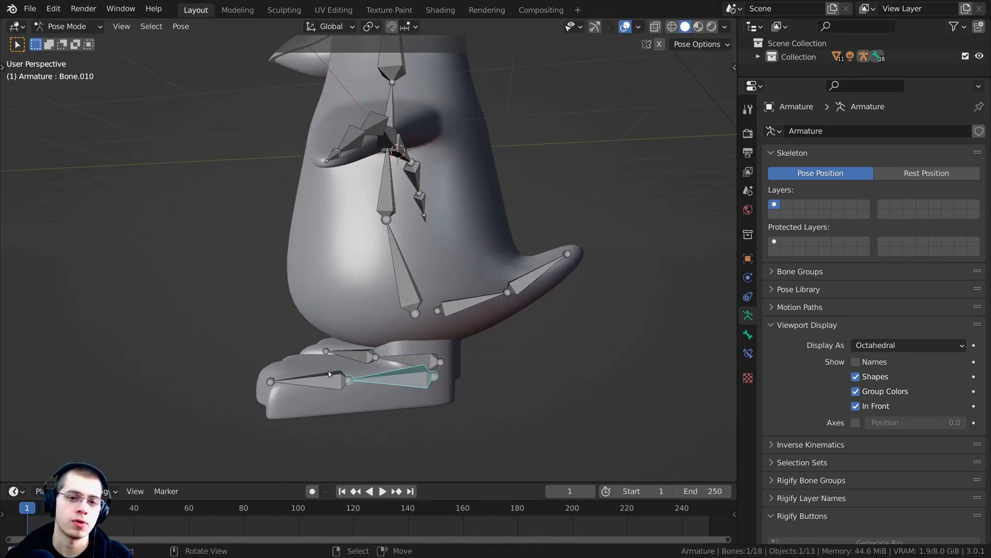
left_click(466, 309)
key("r")
key("r")
right_click(479, 317)
key("r")
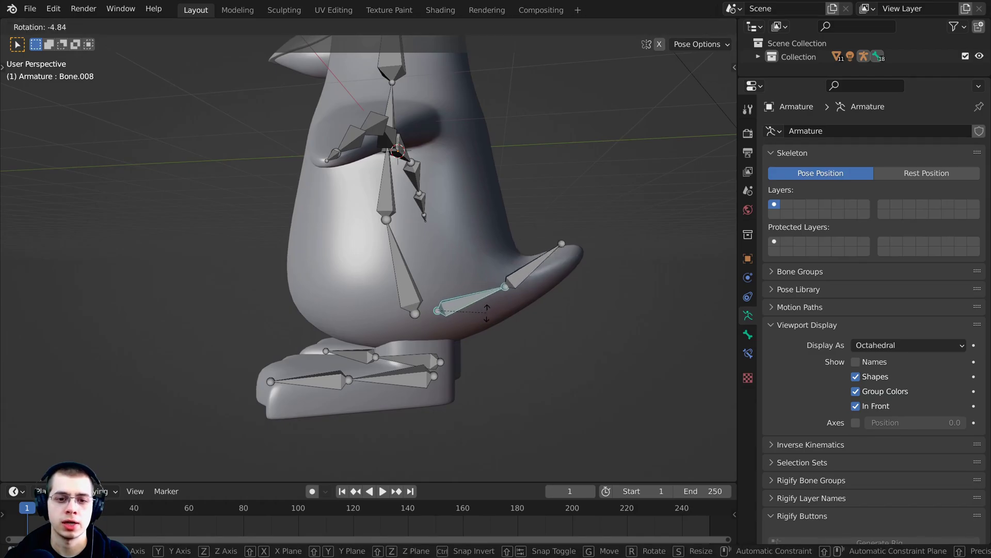
key("r")
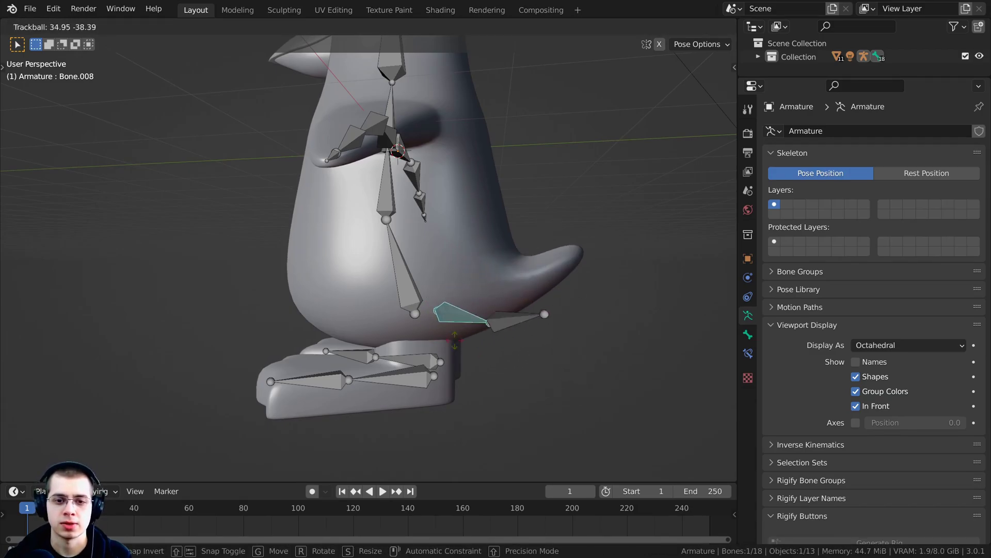
left_click(455, 339)
Rotate the neck bone and the head bone so they lean toward the penguin's back
middle_click_drag(454, 339, 380, 266)
left_click(408, 246)
key("r")
right_click(452, 263)
right_click(380, 266)
key("r")
left_click(473, 237)
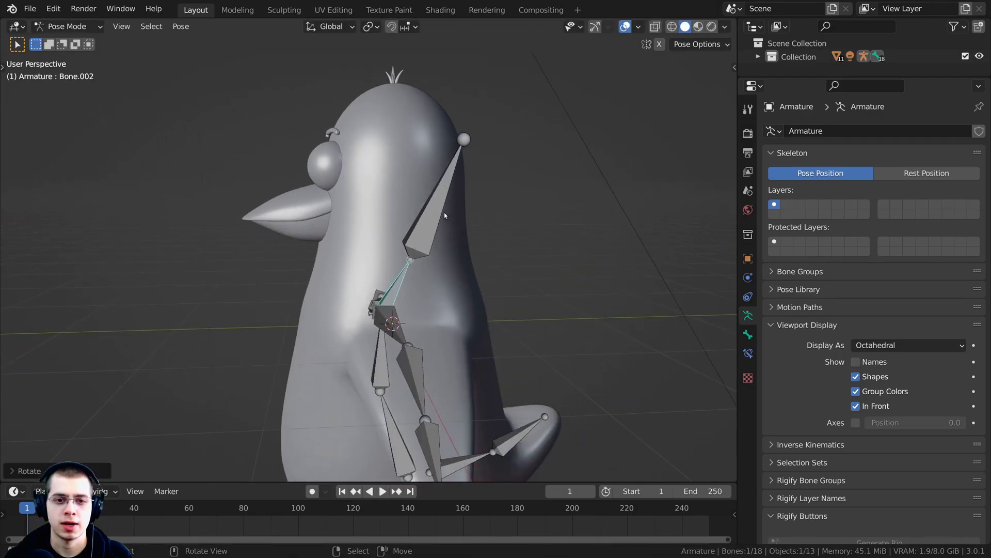
right_click(444, 214)
key("r")
left_click(483, 237)
Rotate the penguin's left shoulder bone so the whole arm chain swings upward
scroll(404, 235, "down", 2)
middle_click_drag(439, 310, 465, 242, "shift")
right_click(420, 238)
key("r")
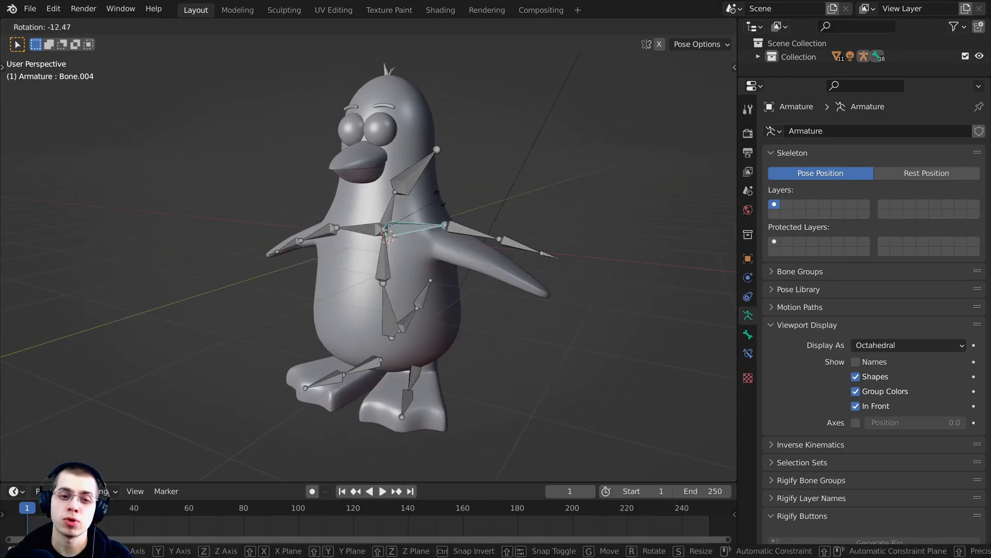
left_click(552, 261)
Select all bones and clear their rotation to return them to the rest pose
middle_click_drag(552, 261, 510, 253)
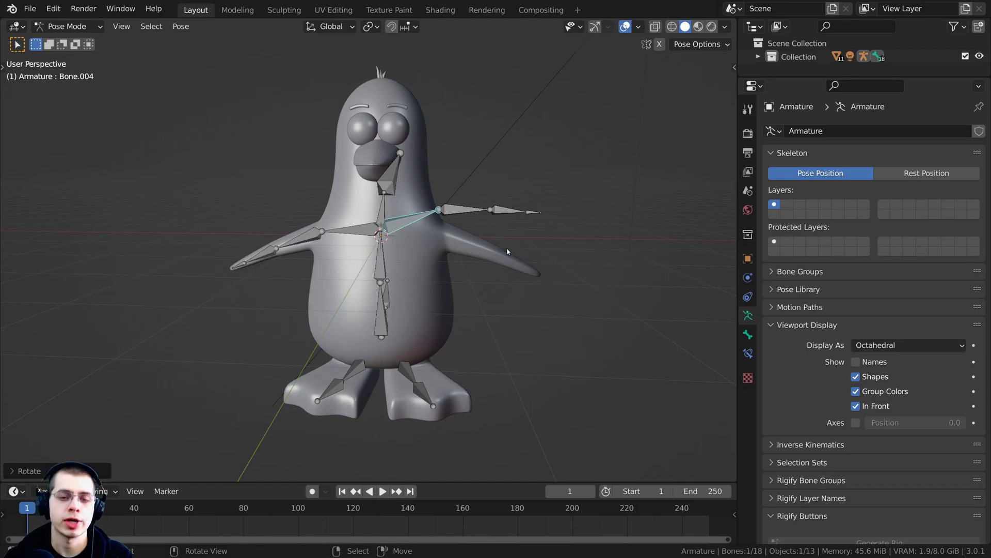
scroll(452, 253, "up", 1)
middle_click_drag(453, 233, 458, 254, "shift")
key("alt+a")
key("a")
key("alt+a")
key("a")
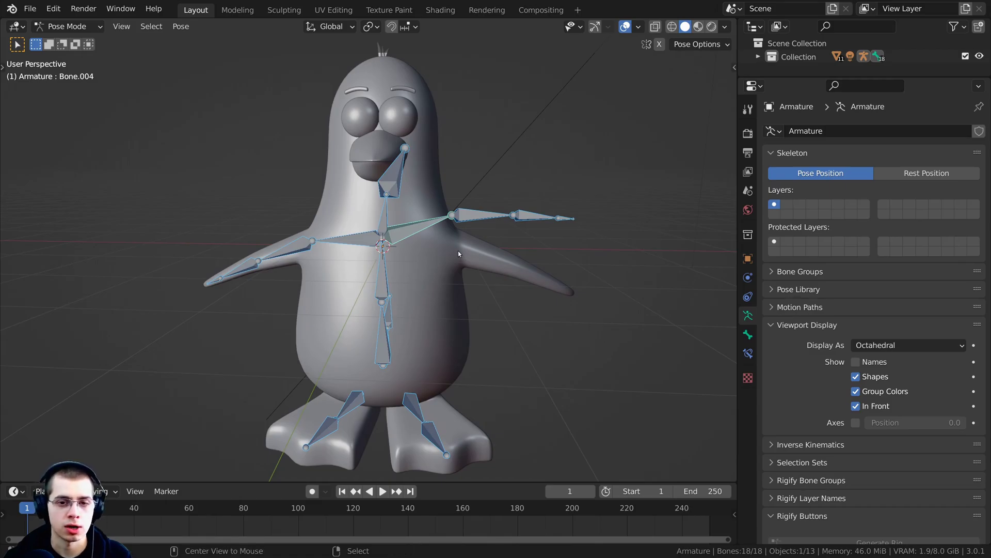
key("alt+r")
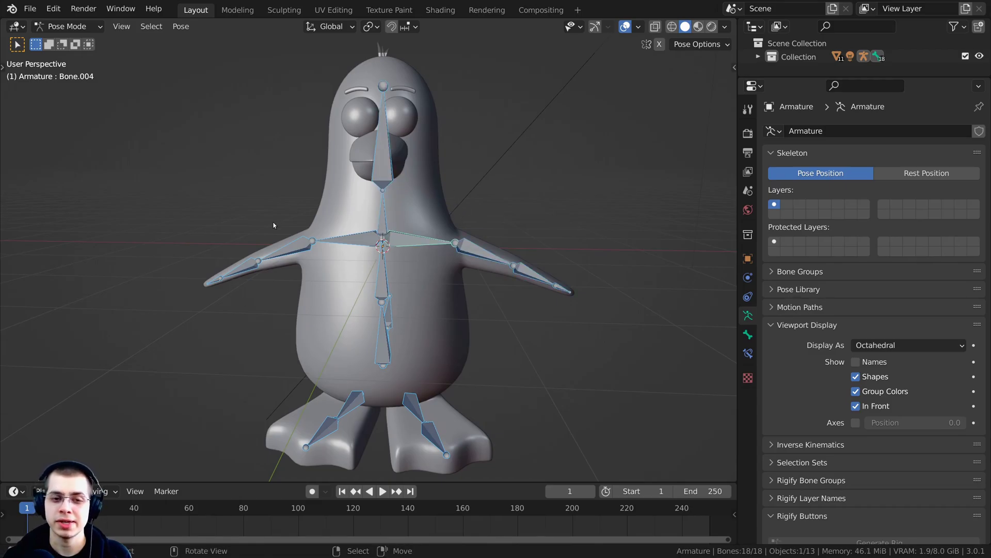
Move the base tail bone up and away from the penguin's body
left_click(382, 279)
middle_click_drag(427, 330, 369, 340)
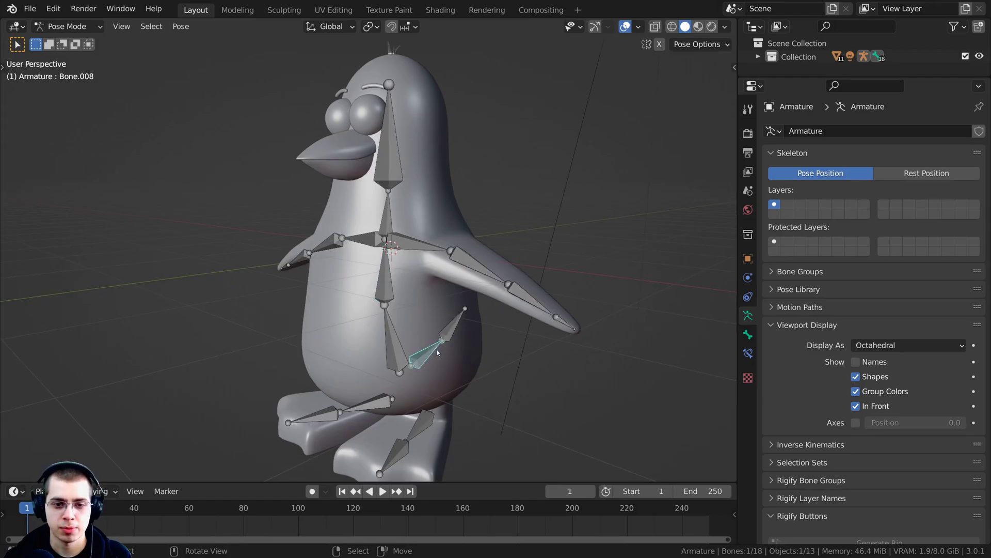
middle_click_drag(436, 350, 367, 278)
key("g")
left_click(435, 252)
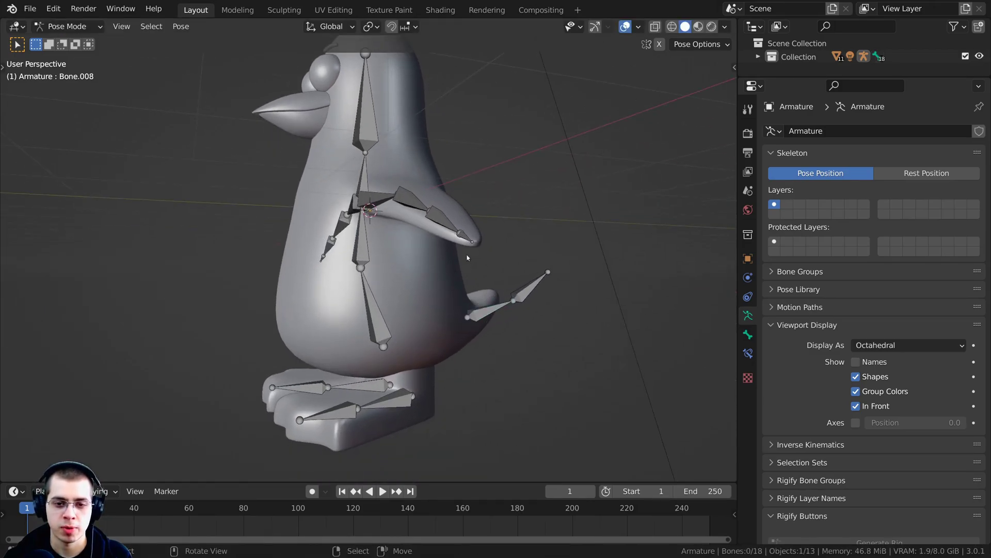
Select all bones and clear their location
key("a")
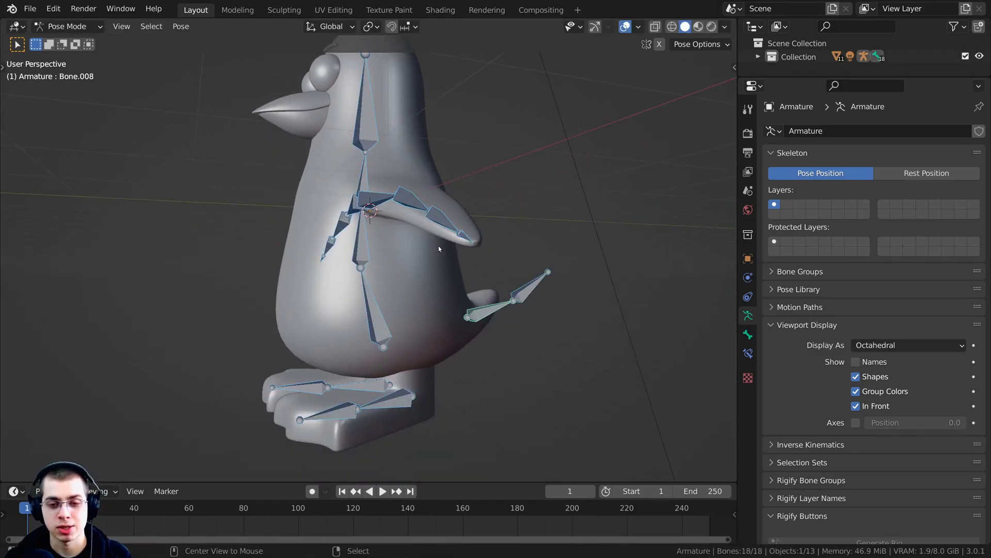
key("alt+g")
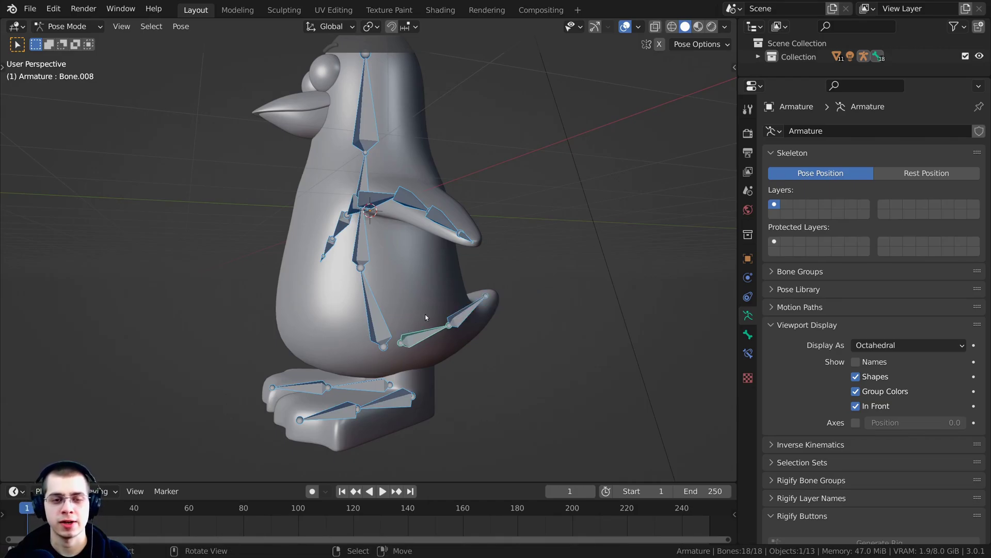
Scale up the rear bone of the penguin's left foot
middle_click_drag(426, 314, 422, 393)
left_click(406, 397)
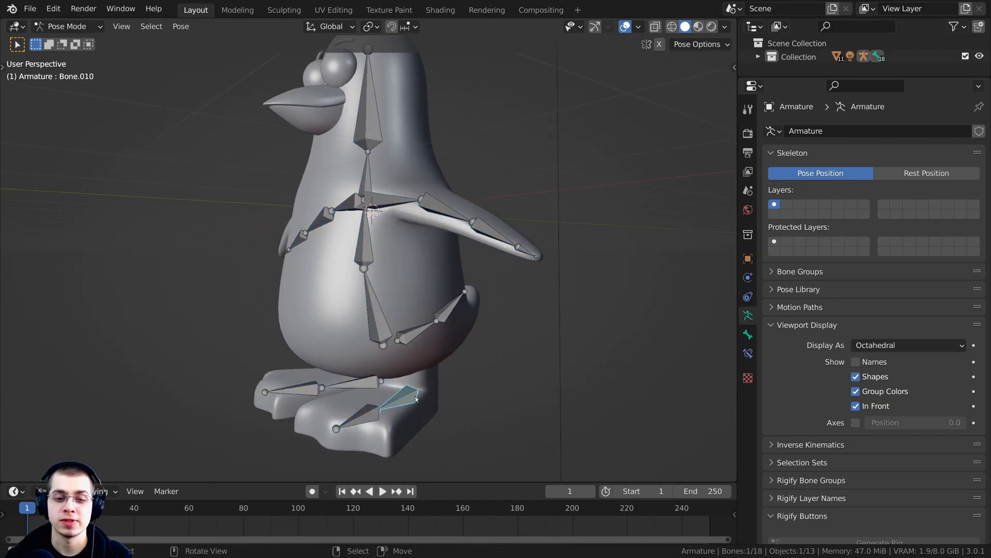
key("s")
left_click(317, 194)
Select all bones and clear their scale
key("alt+a")
key("a")
scroll(322, 336, "down", 2)
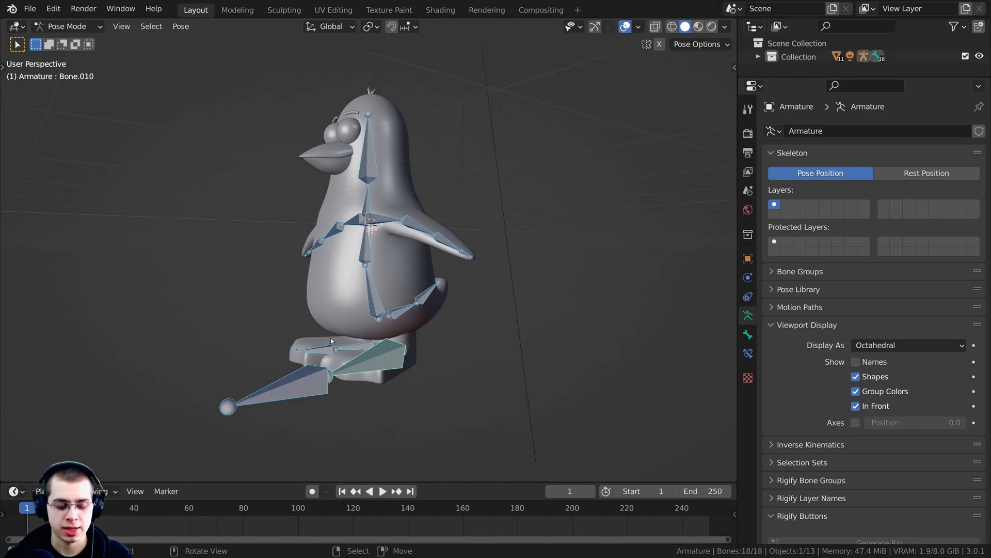
key("alt+s")
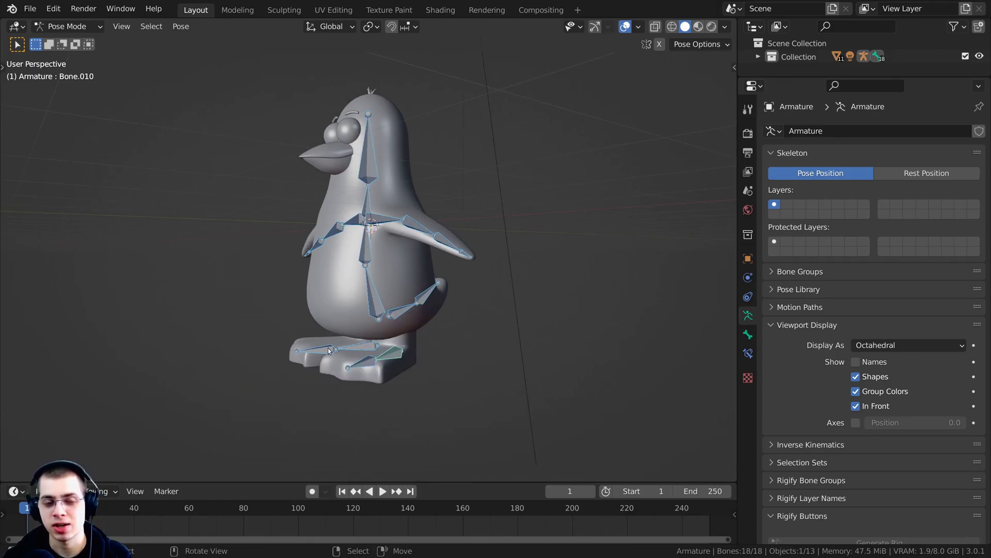
Deselect all bones and look over the reset armature from several sides
middle_click_drag(330, 343, 401, 185)
key("alt+a")
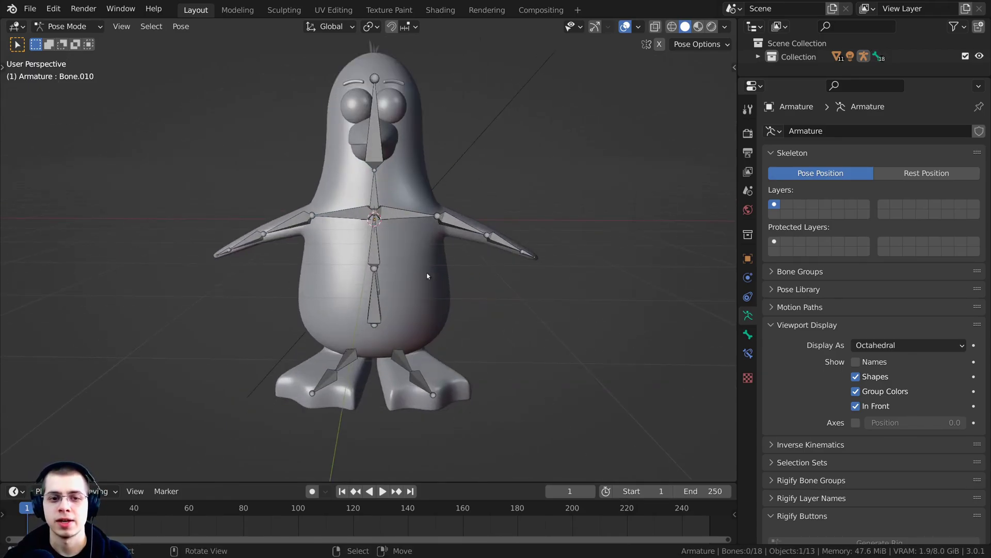
key("a")
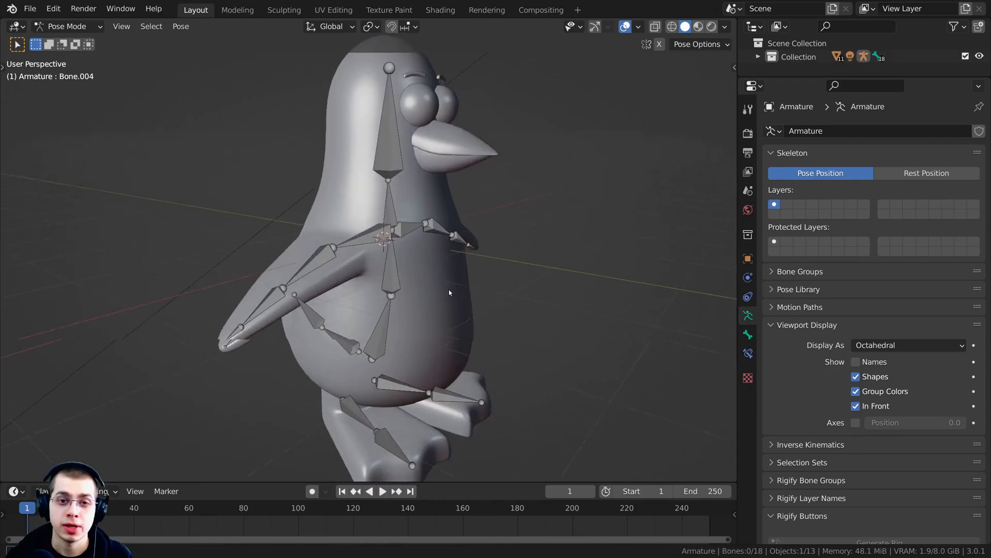
middle_click_drag(448, 289, 363, 277)
scroll(388, 249, "up", 1)
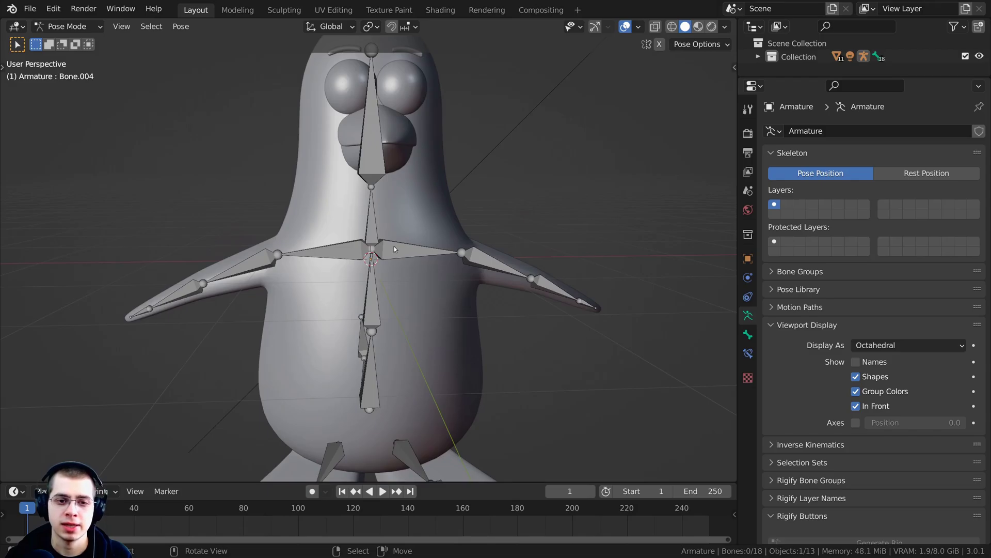
Test-rotate the penguin's left shoulder bone several times, cancelling each rotation
left_click(394, 245)
middle_click_drag(394, 246, 405, 276)
key("r")
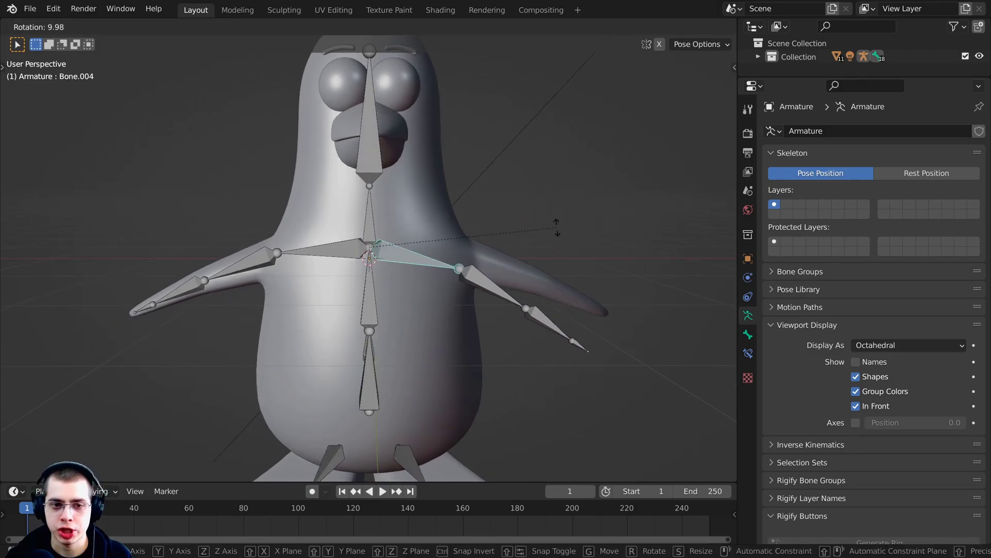
key("Escape")
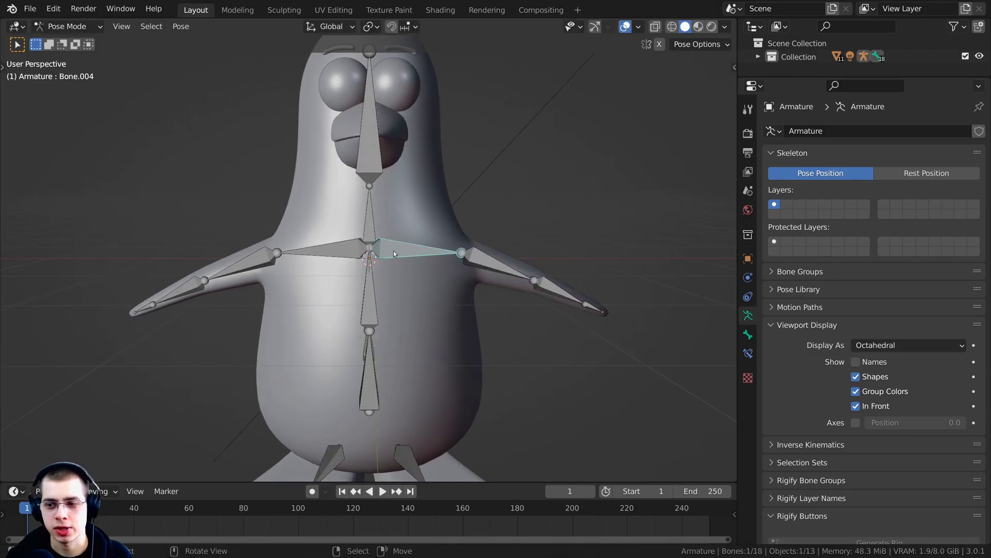
key("r")
key("Escape")
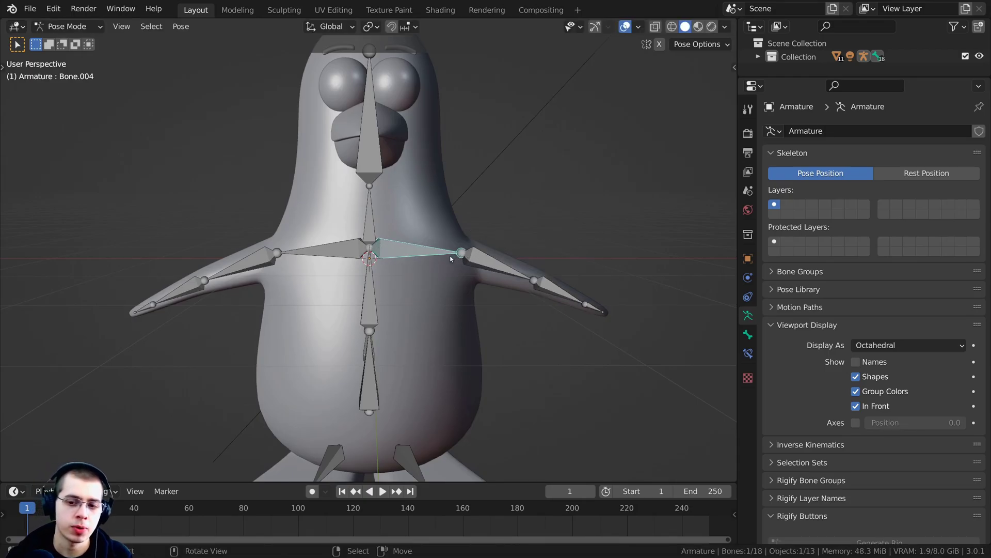
key("r")
key("Escape")
key("n")
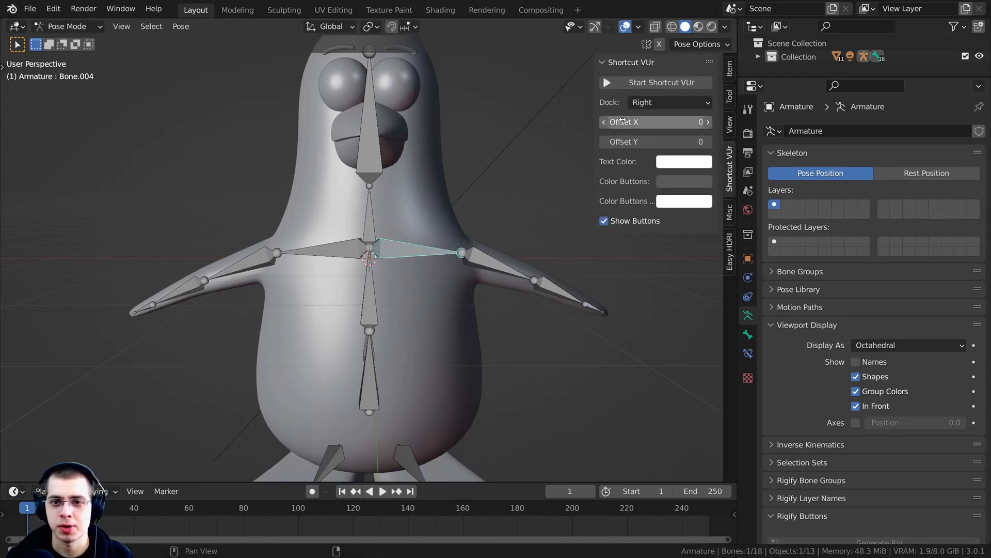
key("n")
middle_click_drag(559, 281, 559, 311, "shift")
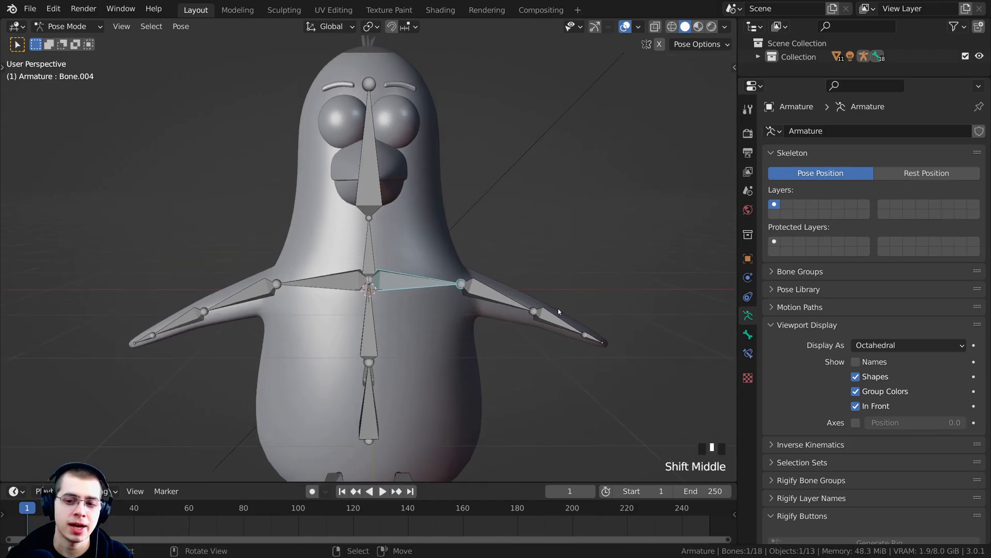
scroll(517, 335, "up", 1)
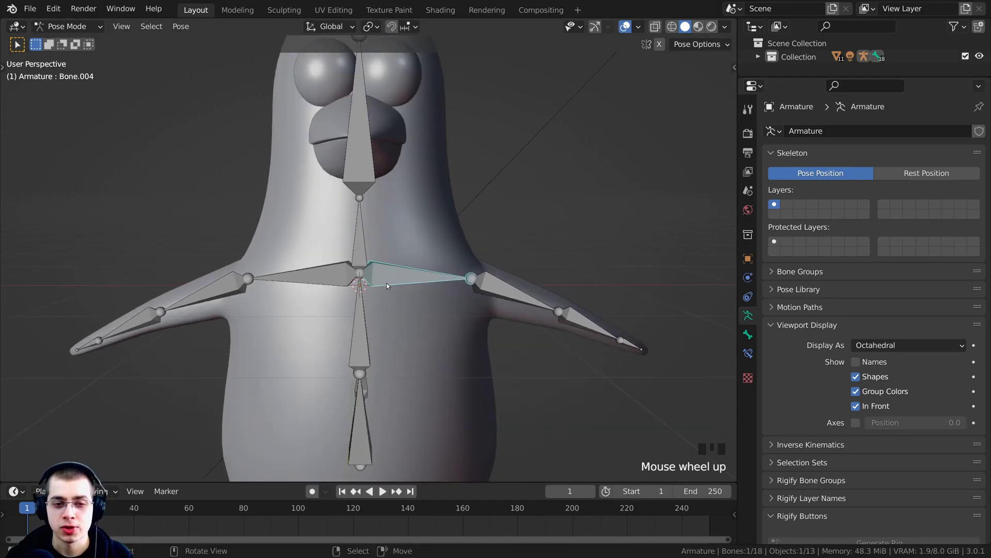
Test-move the penguin's left and right shoulder bones one after the other, cancelling each move
key("g")
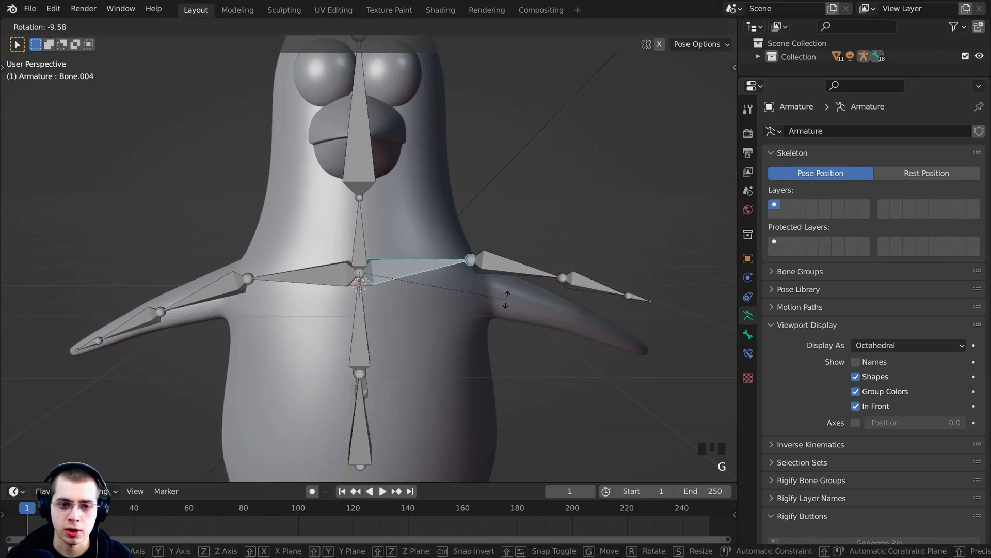
right_click(446, 290)
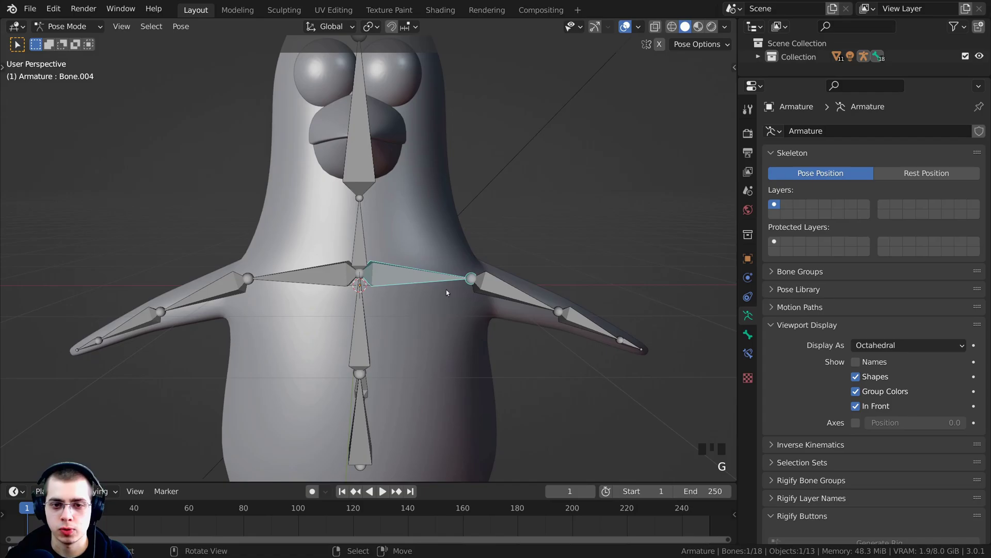
left_click(324, 268)
scroll(398, 258, "up", 1, "shift")
middle_click_drag(398, 258, 436, 259, "shift")
key("g")
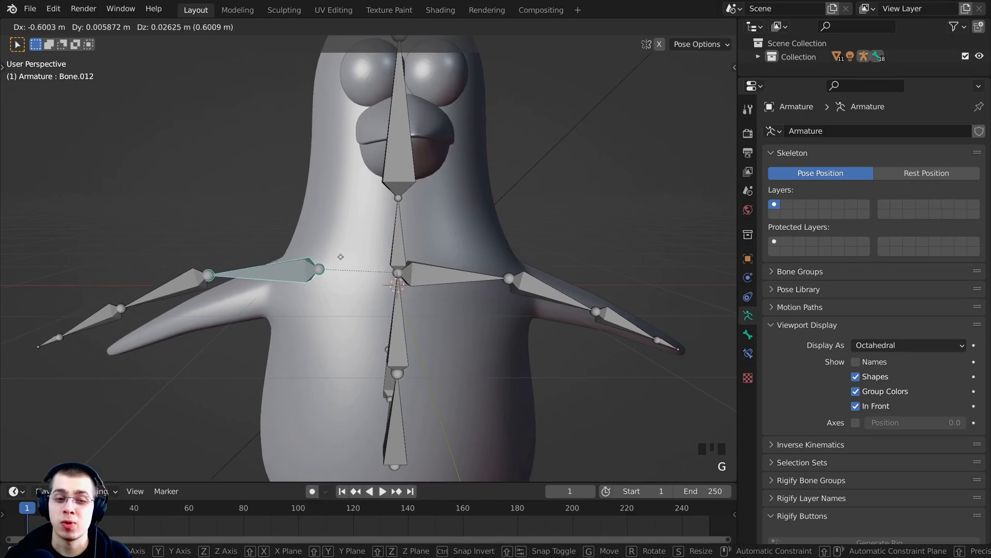
right_click(370, 287)
scroll(355, 289, "up", 2)
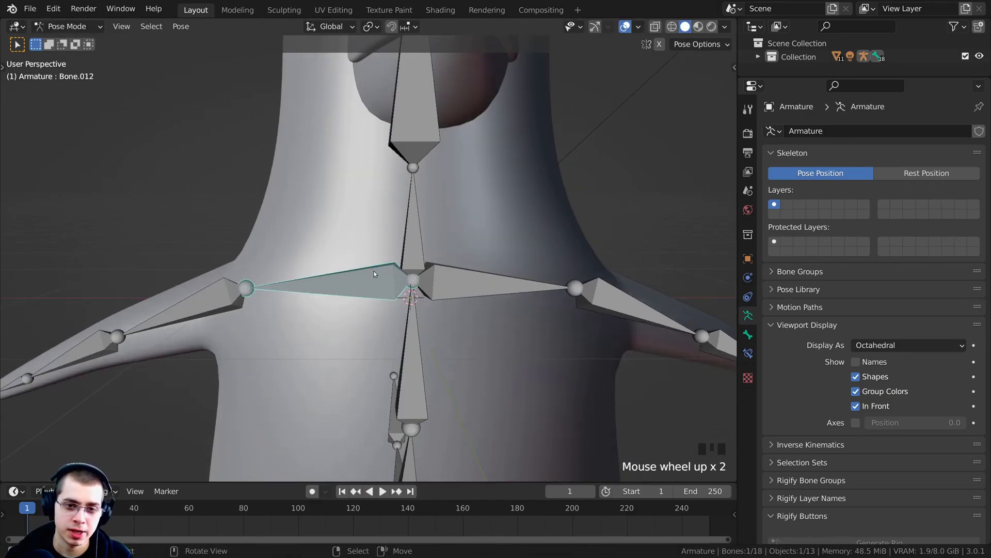
middle_click_drag(420, 288, 387, 270, "shift")
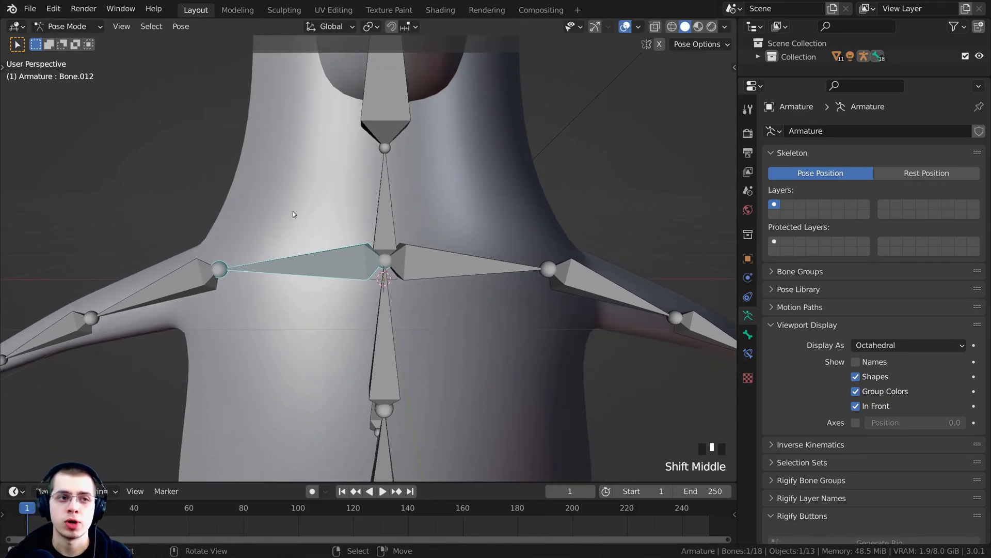
Switch the armature to Edit Mode with the penguin's right shoulder bone selected, and cancel a trial move of that bone
key("Tab")
scroll(367, 312, "down", 1)
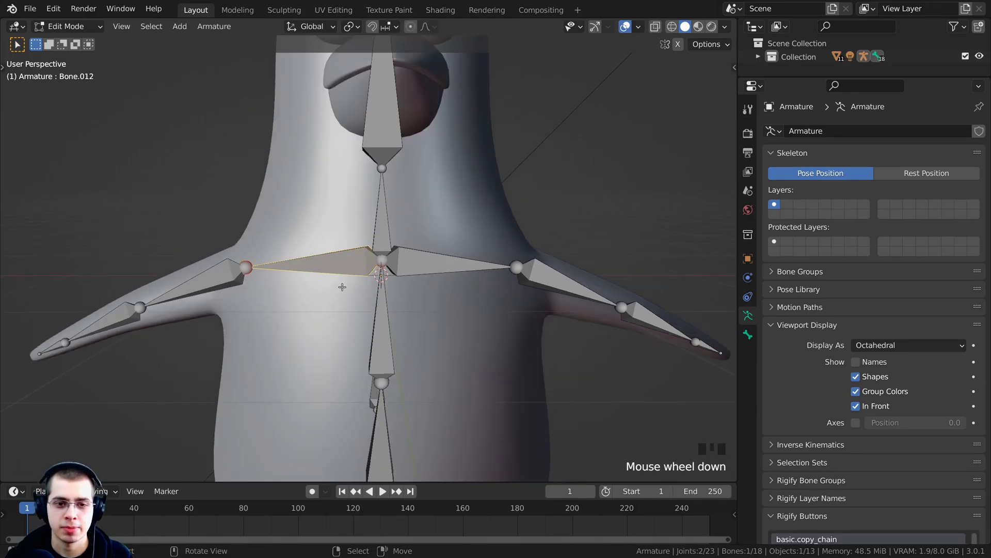
scroll(379, 266, "up", 2)
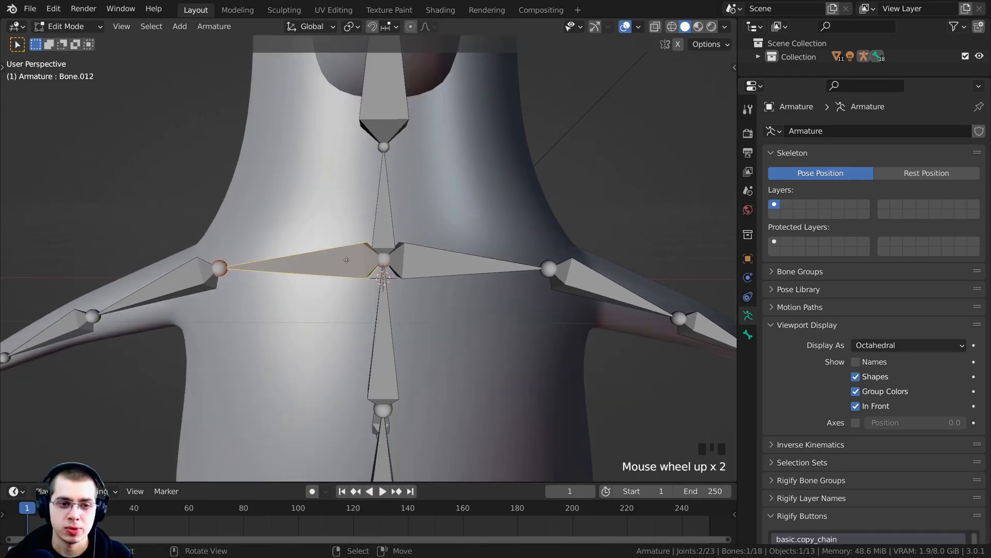
key("g")
right_click(326, 251)
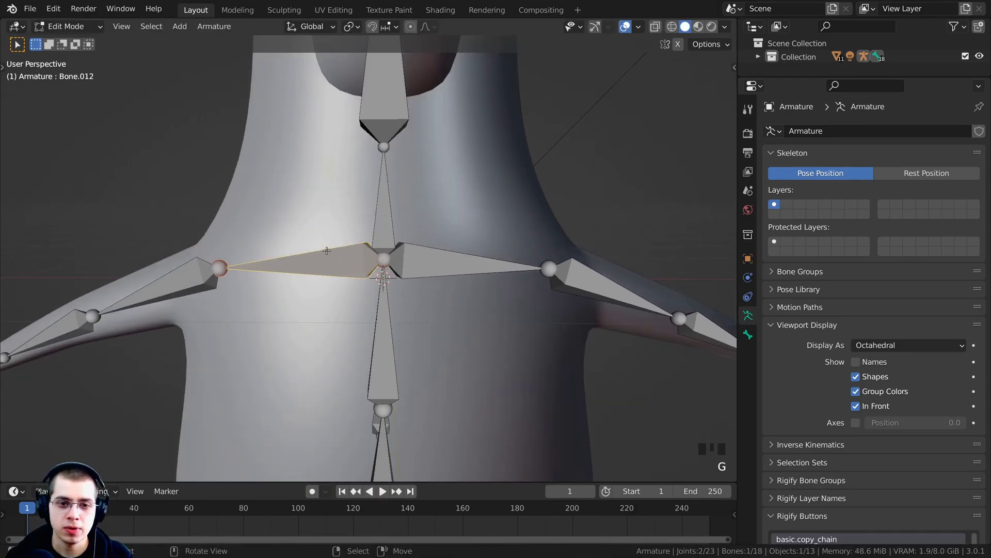
Parent the penguin's right shoulder bone to the spine bone just below the shoulder joint, using the Connected option
key("shift")
right_click(382, 308, "shift")
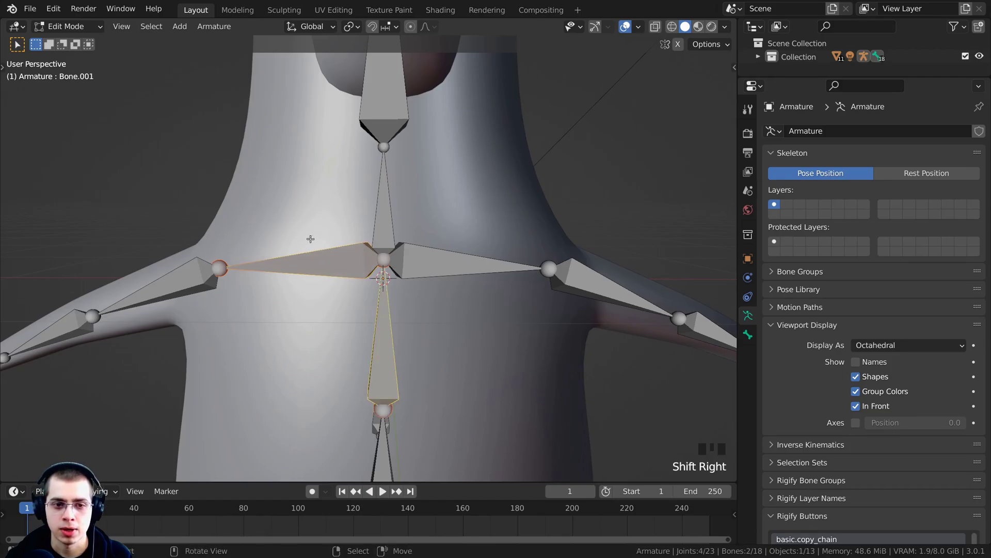
right_click(335, 252)
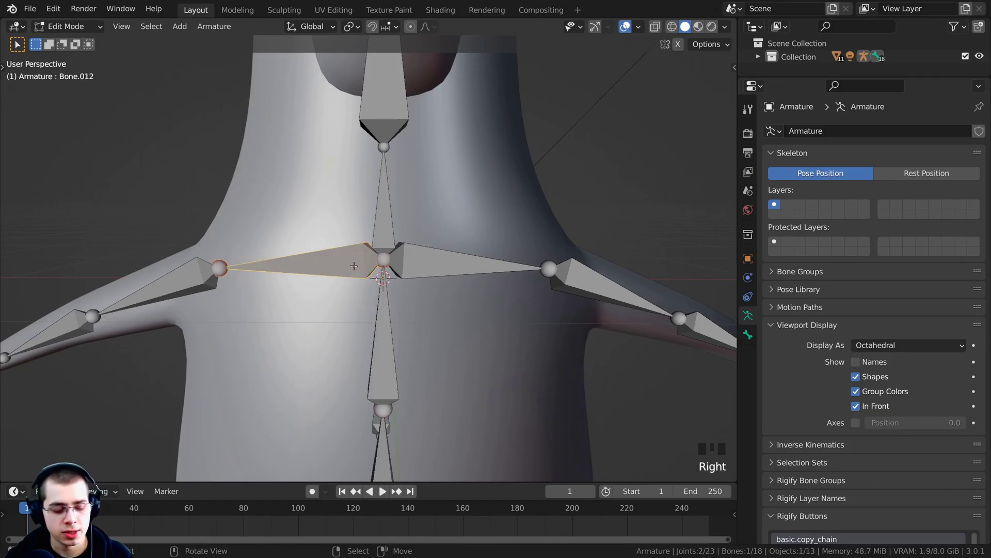
right_click(372, 300, "shift")
scroll(371, 300, "up", 4)
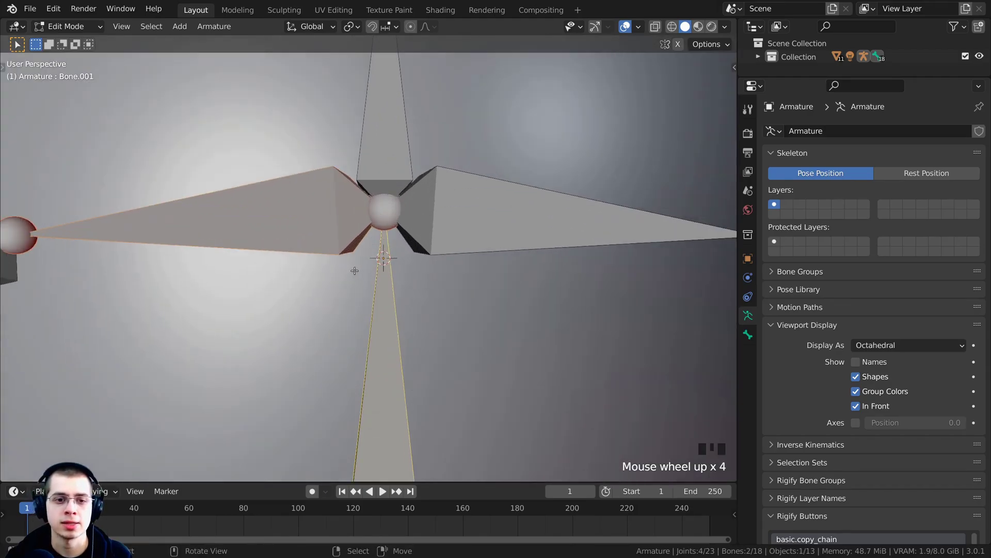
middle_click_drag(370, 270, 371, 181, "shift")
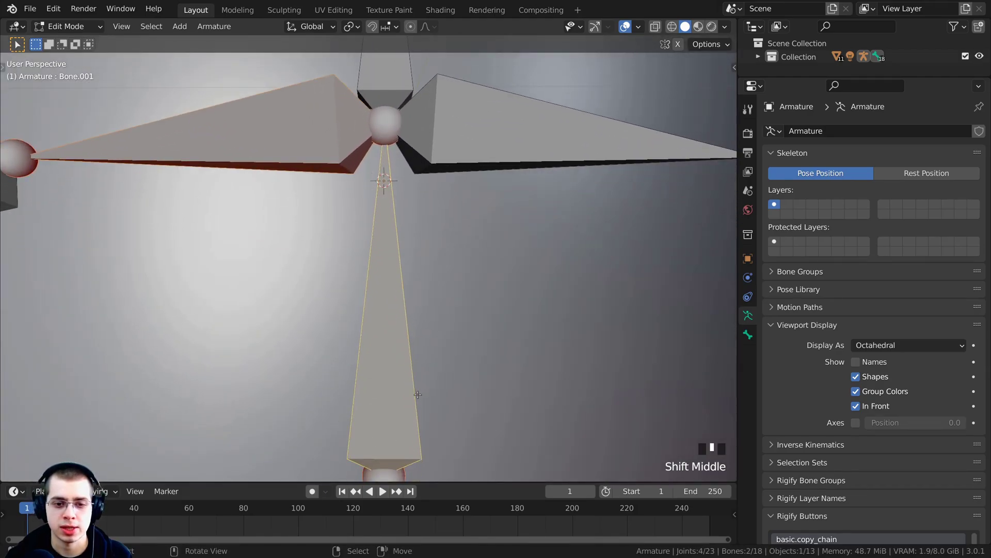
middle_click_drag(302, 208, 316, 263, "shift")
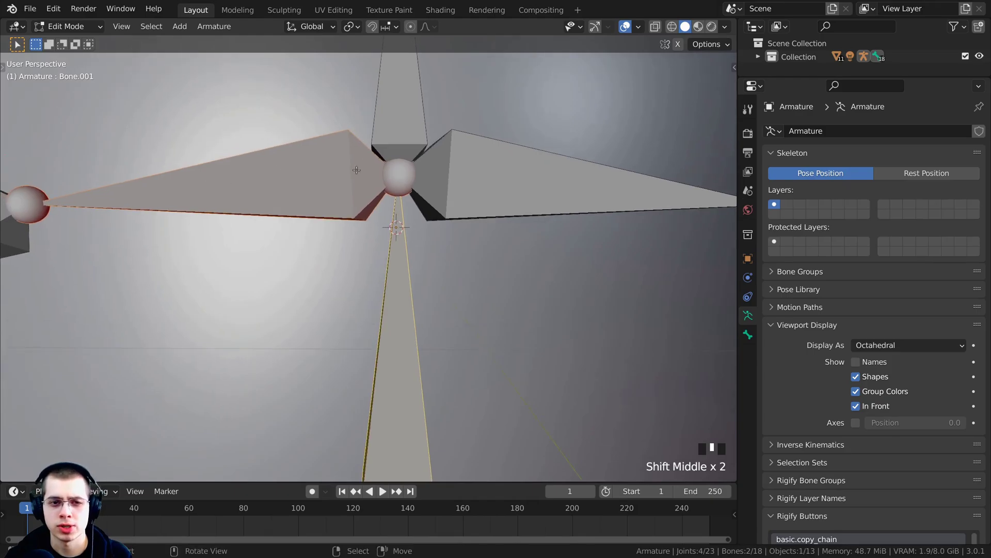
scroll(316, 197, "down", 1)
middle_click_drag(324, 211, 319, 190, "shift")
scroll(319, 190, "down", 1)
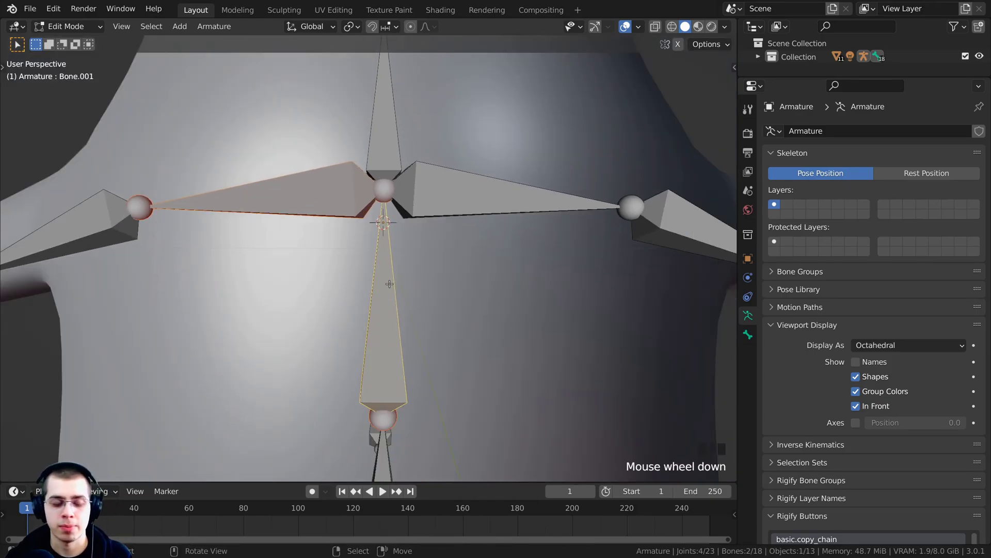
middle_click_drag(388, 285, 383, 281)
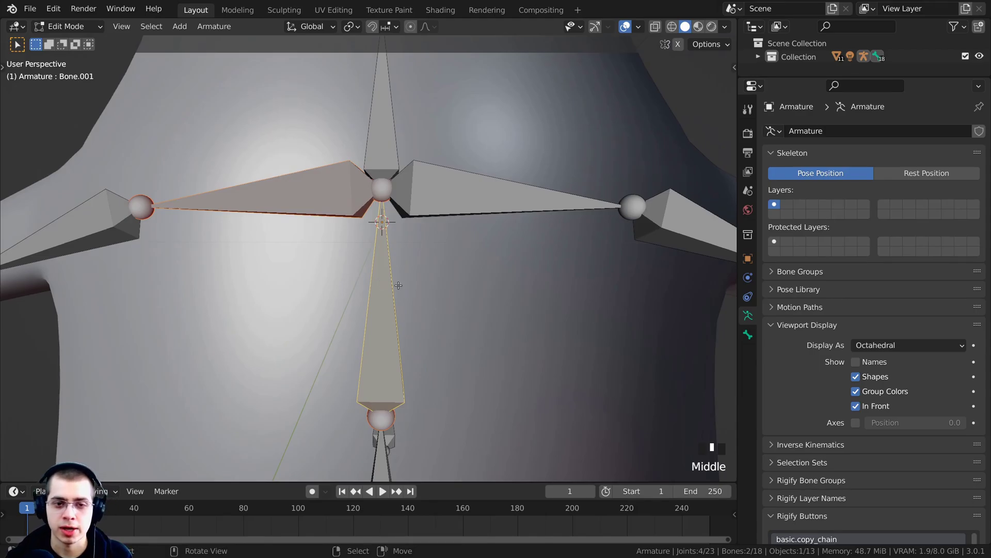
key("ctrl+p")
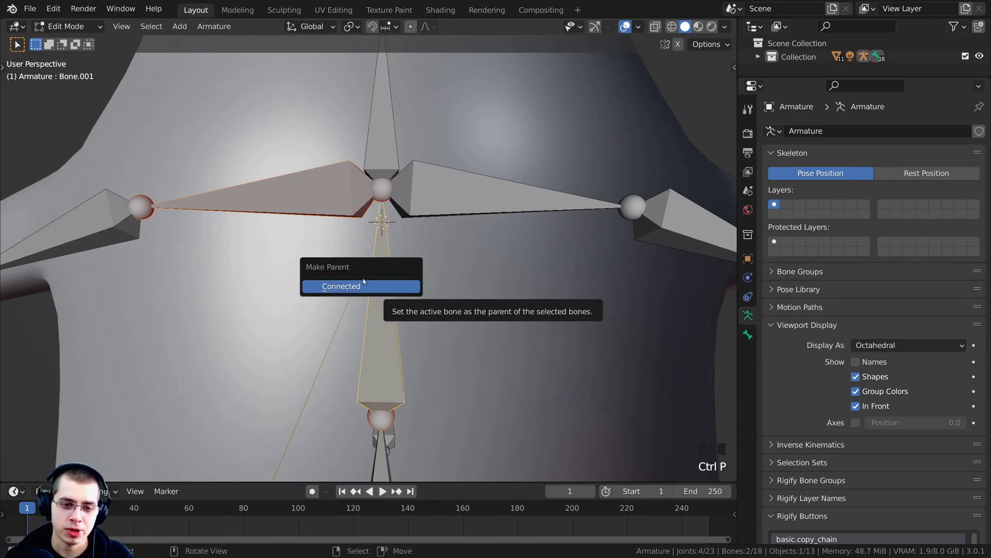
left_click(333, 287)
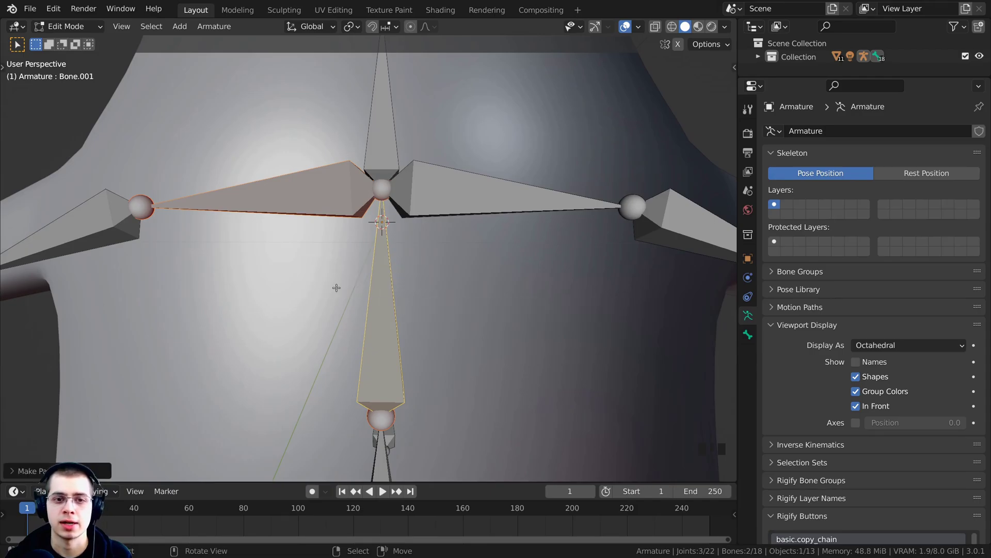
Return to Pose Mode and test the penguin's right shoulder bone with trial rotations and moves, cancelling each one
scroll(361, 267, "down", 3)
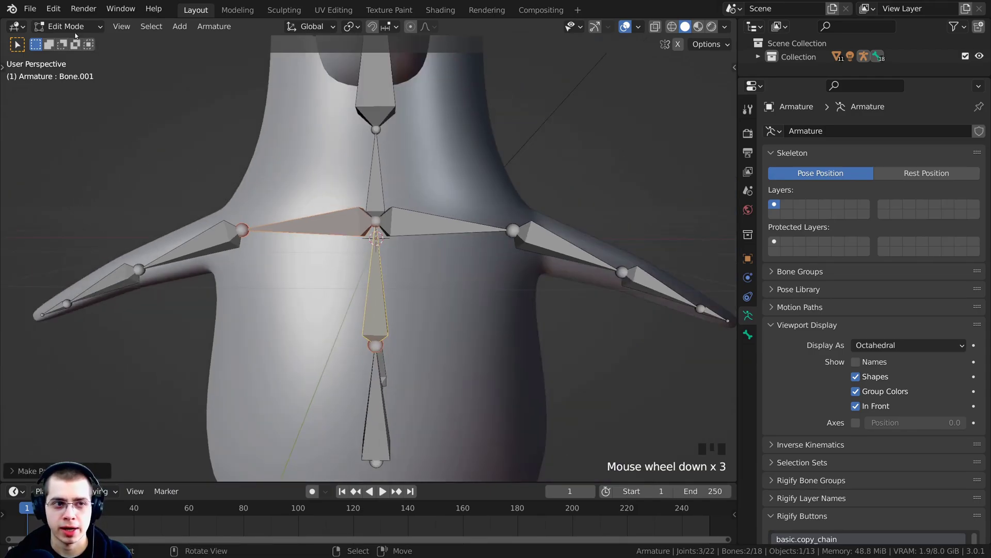
key("Tab")
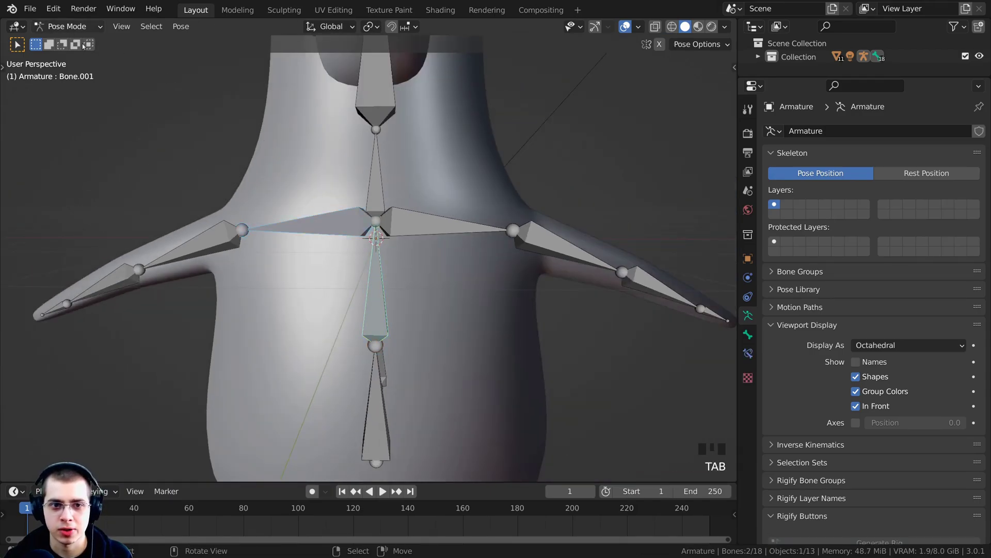
right_click(348, 222)
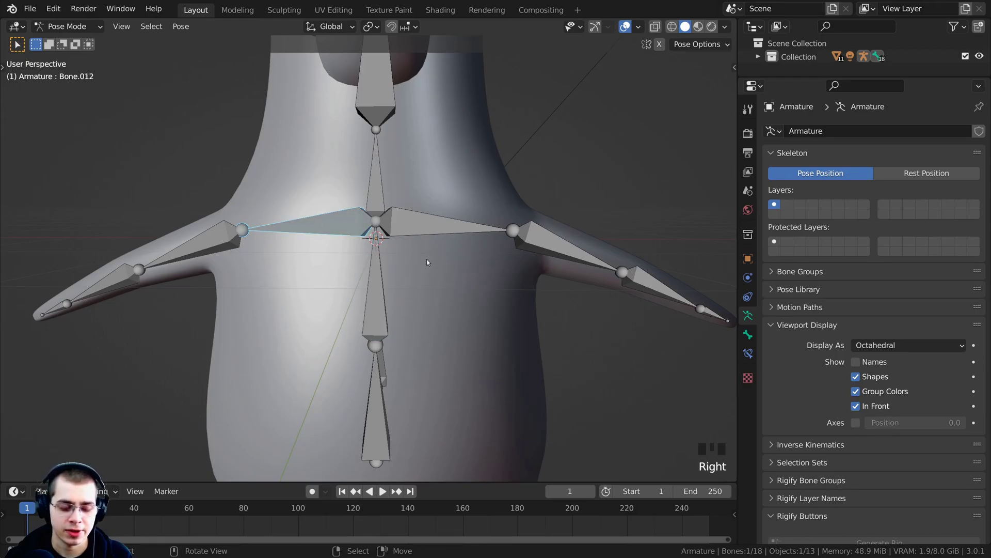
key("r")
right_click(341, 257)
key("g")
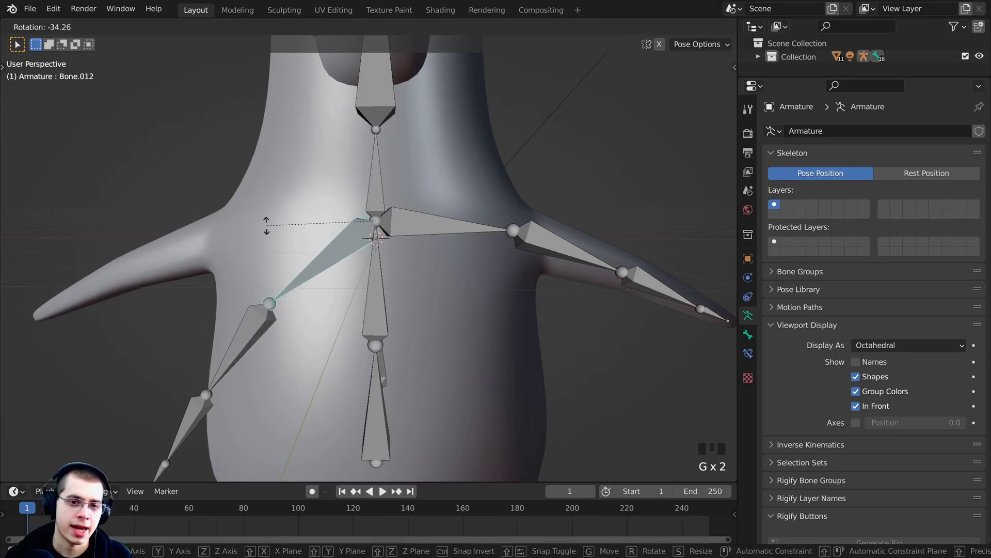
right_click(289, 225)
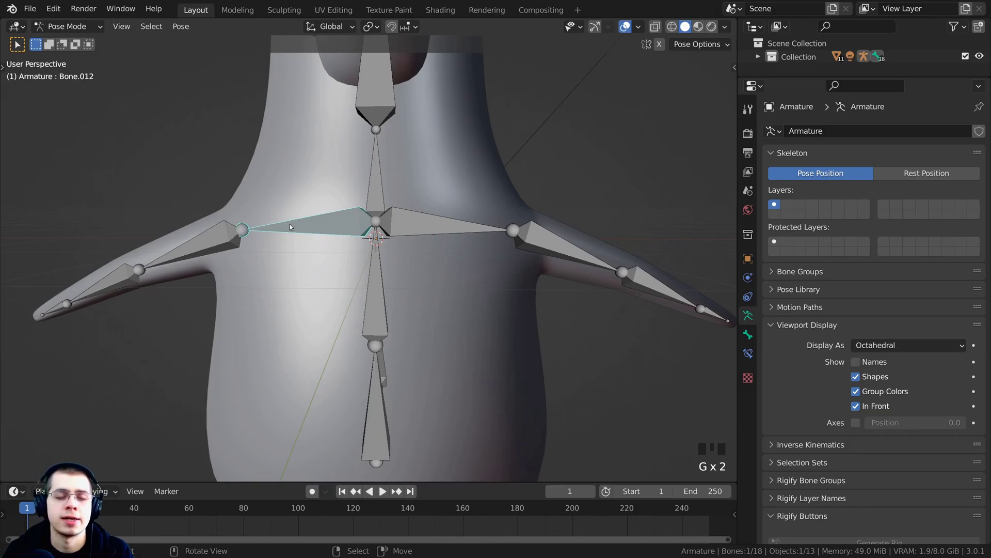
key("g")
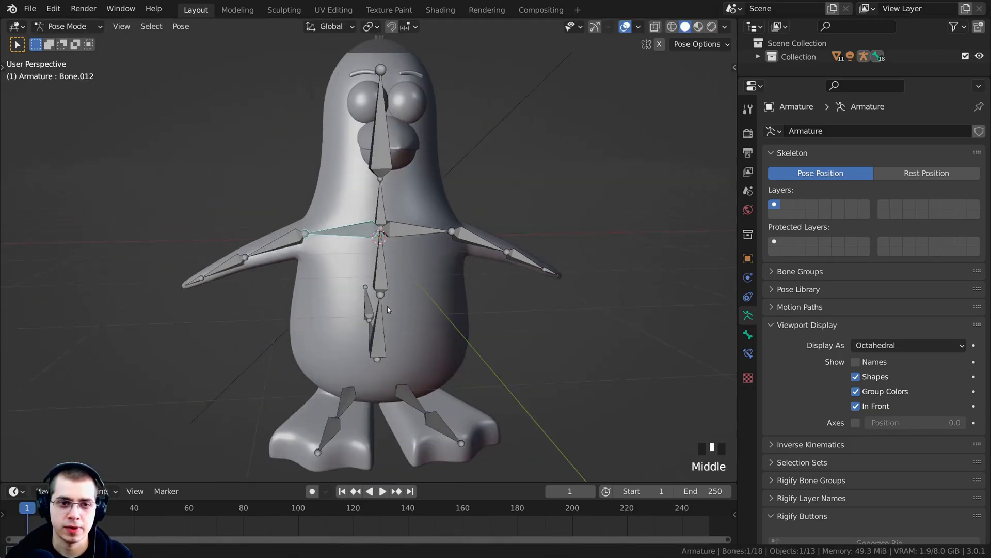
Select all of the armature's bones and switch to Object Mode
scroll(333, 238, "up", 3)
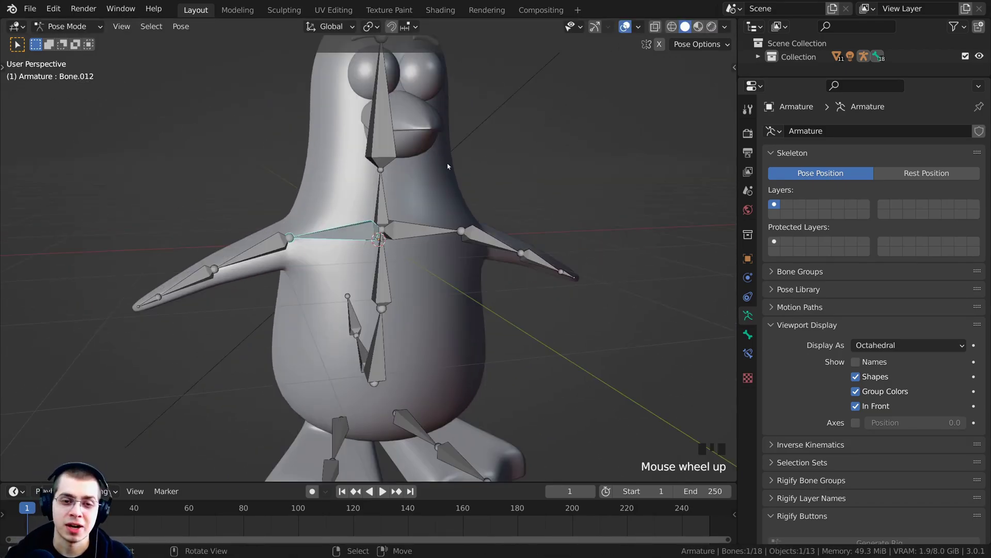
scroll(447, 164, "down", 5)
key("a")
key("a")
key("a")
middle_click_drag(365, 146, 411, 158)
scroll(346, 168, "up", 2)
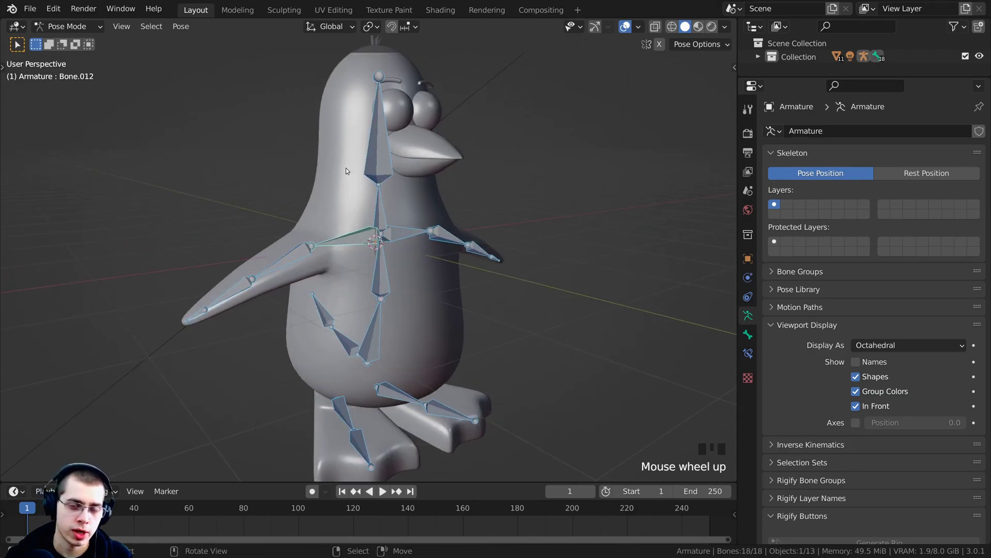
middle_click_drag(342, 160, 362, 199)
left_click(62, 27)
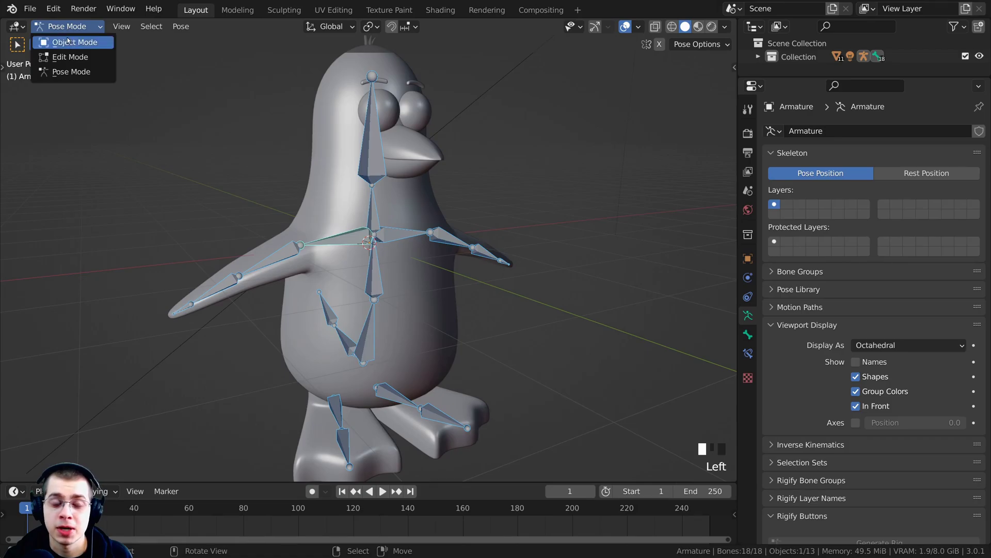
left_click(68, 42)
Select the penguin's body mesh together with both feet
middle_click_drag(229, 162, 229, 174, "shift")
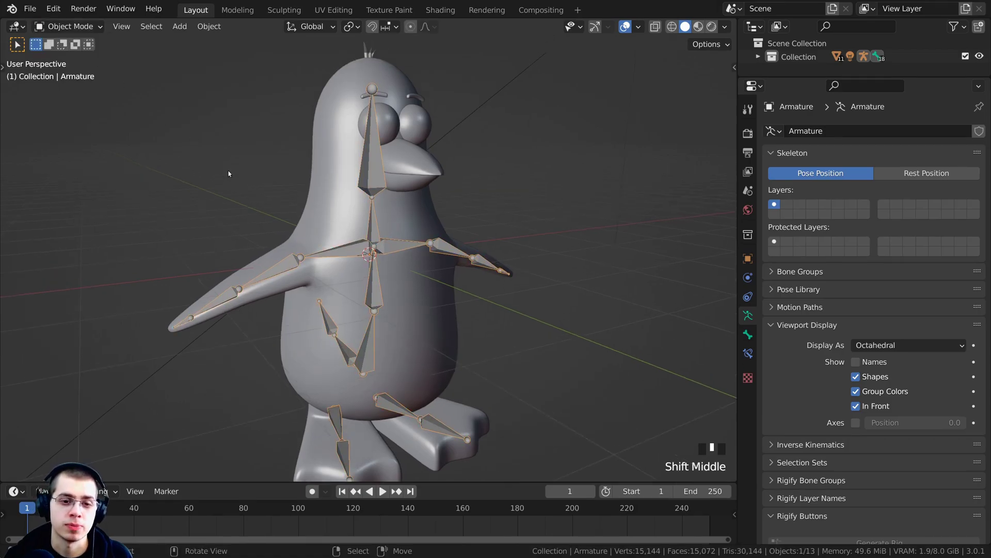
left_click(325, 191)
key("g")
key("Escape")
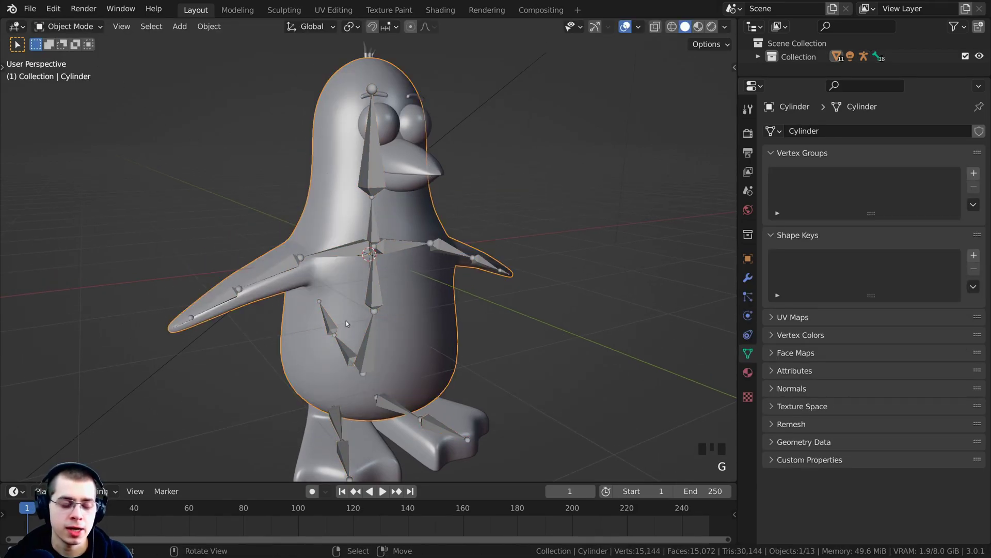
left_click(315, 433, "shift")
middle_click_drag(340, 402, 402, 349, "shift")
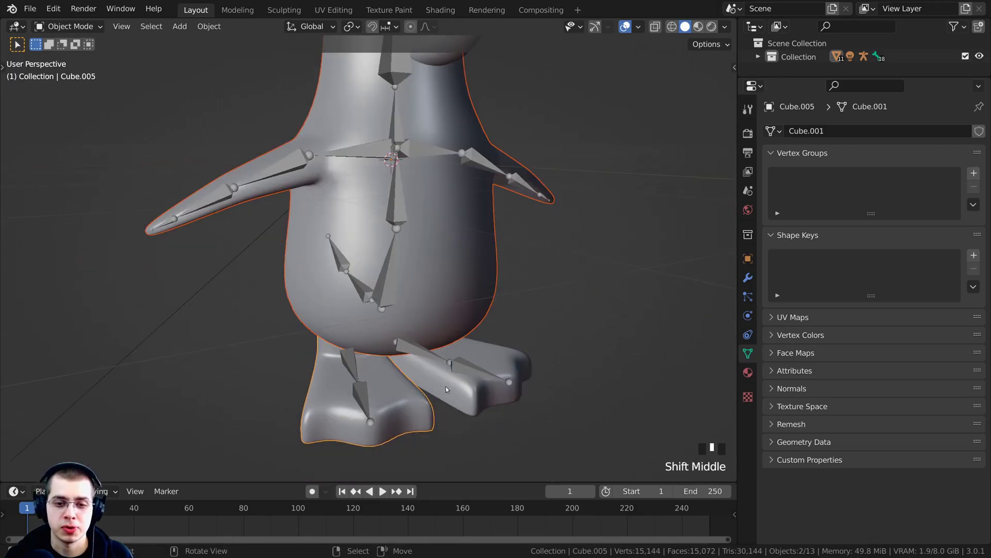
left_click(460, 389, "shift")
scroll(460, 389, "down", 2)
middle_click_drag(460, 389, 362, 327)
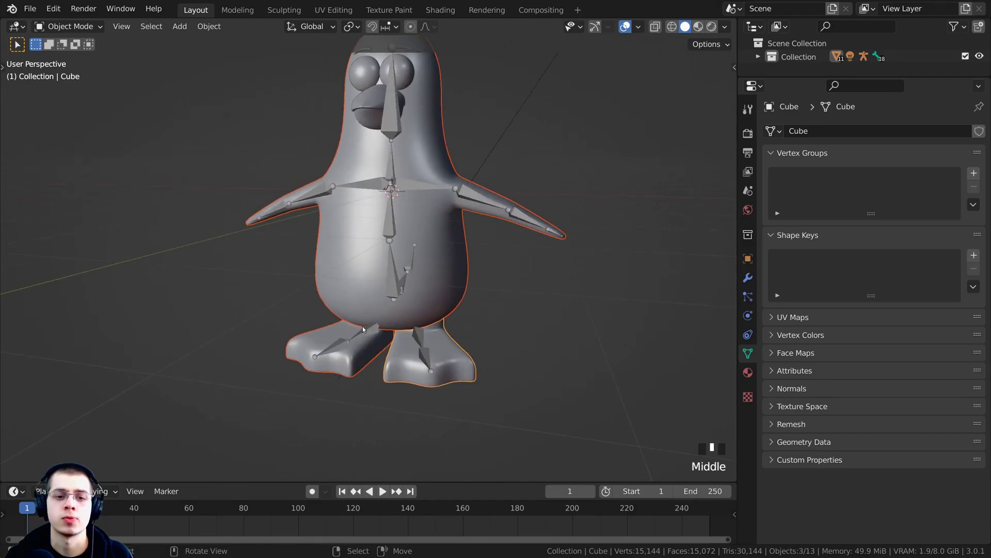
scroll(362, 326, "down", 1)
middle_click_drag(382, 249, 382, 289, "shift")
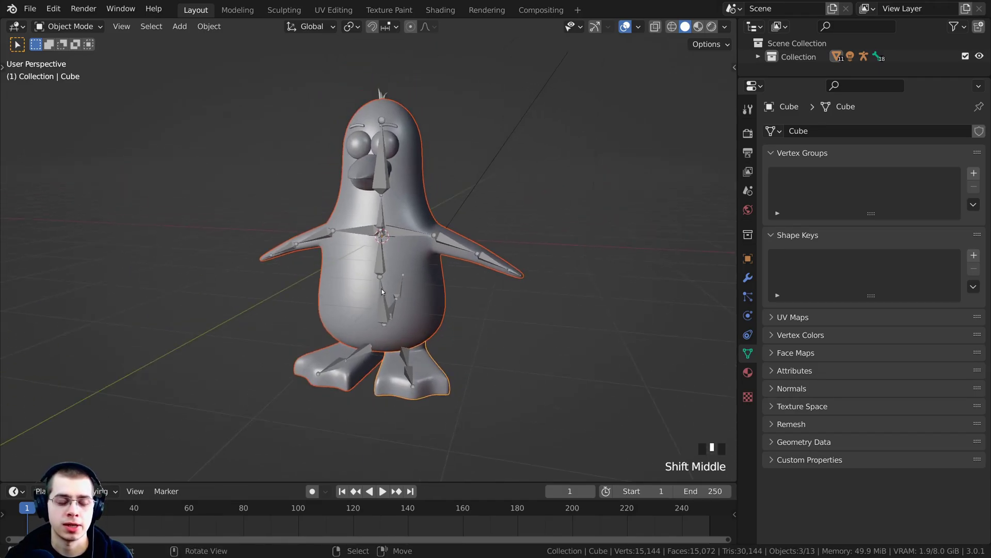
scroll(385, 289, "up", 2)
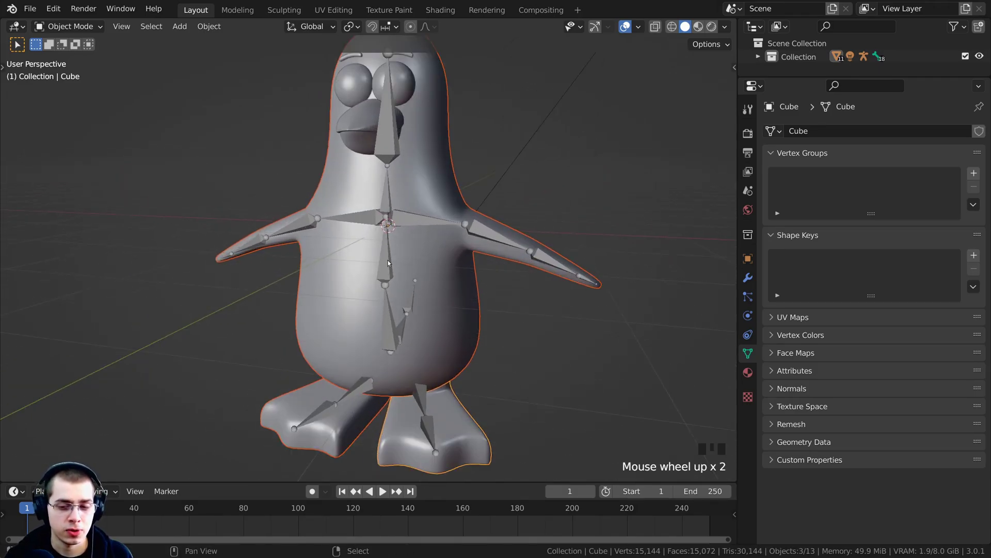
Add the armature to the selection as the active object and parent the body and feet to it with automatic weights
right_click(398, 89, "shift")
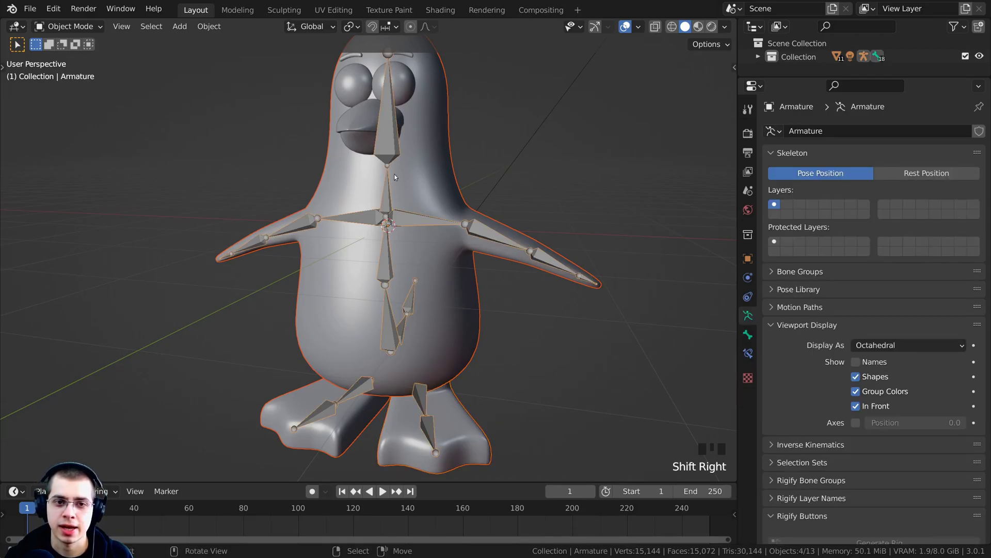
middle_click_drag(394, 177, 468, 202, "shift")
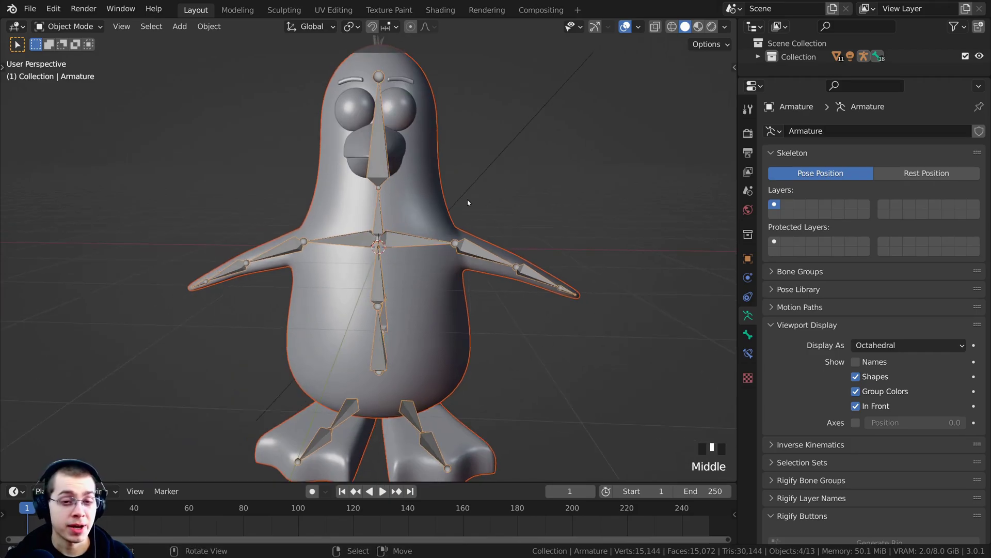
key("ctrl+p")
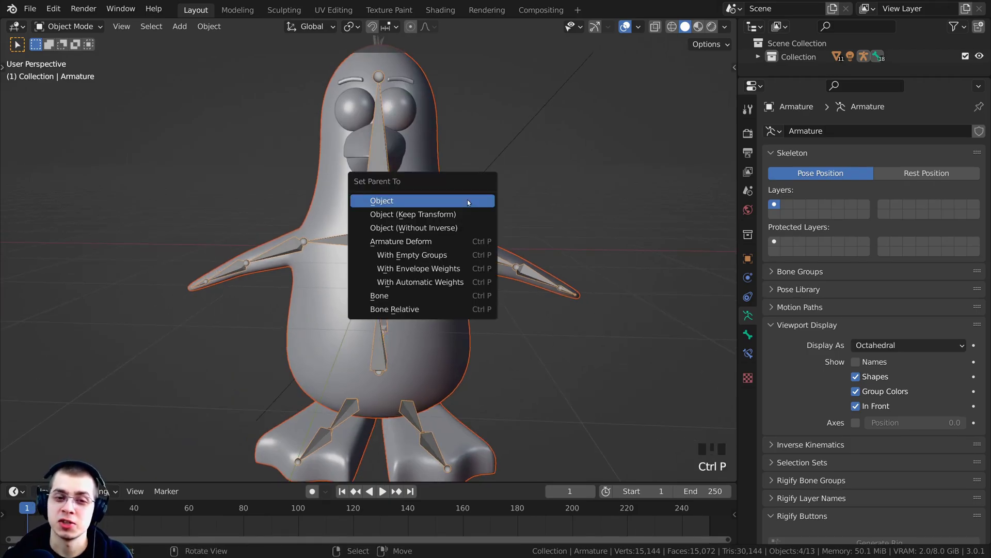
left_click(408, 283)
middle_click_drag(408, 283, 519, 240)
scroll(351, 159, "down", 2)
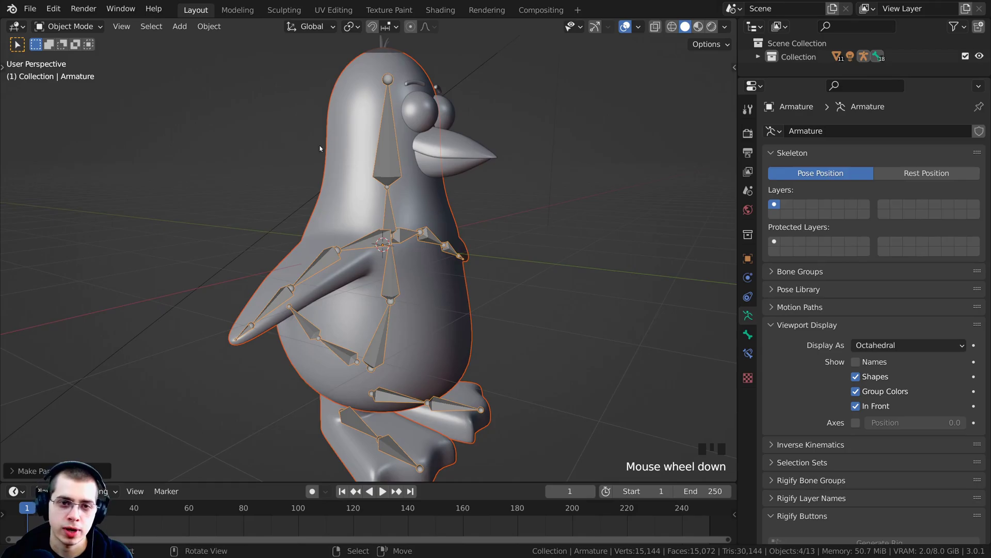
middle_click_drag(358, 165, 399, 292)
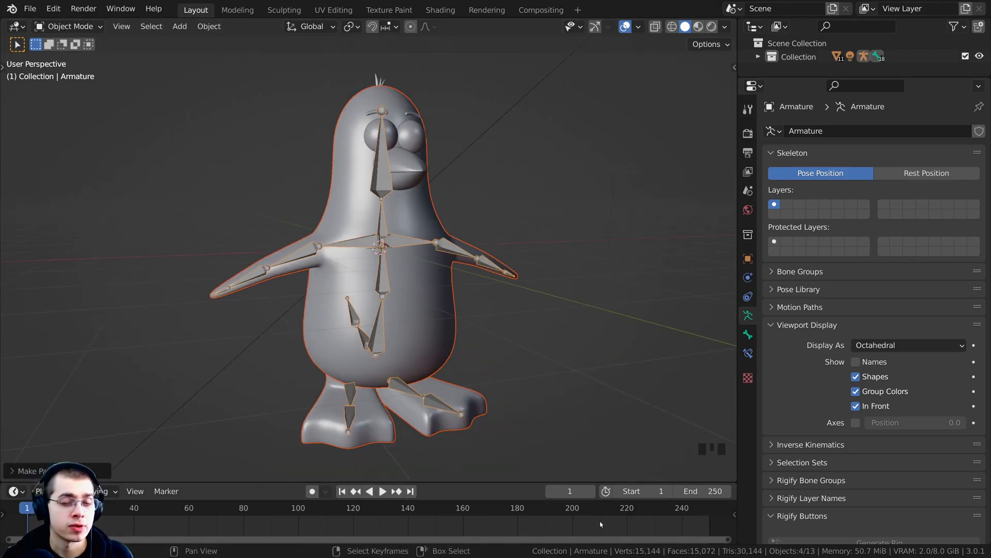
middle_click_drag(537, 413, 474, 360)
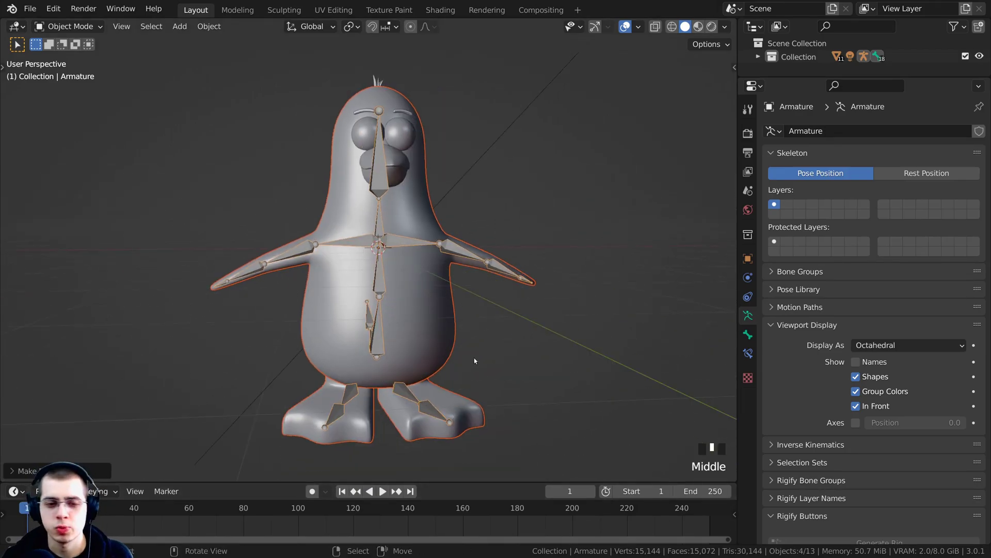
key("ctrl+p")
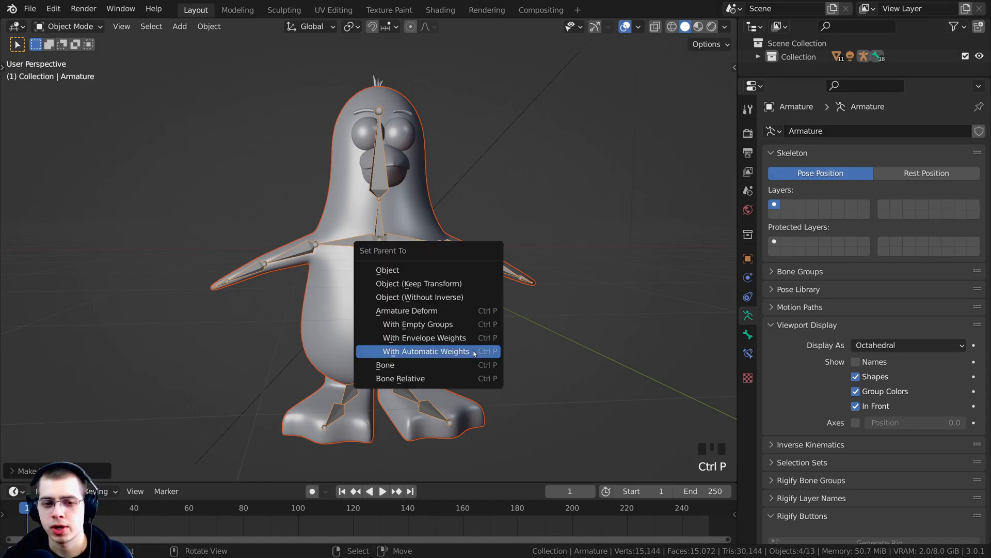
left_click(475, 353)
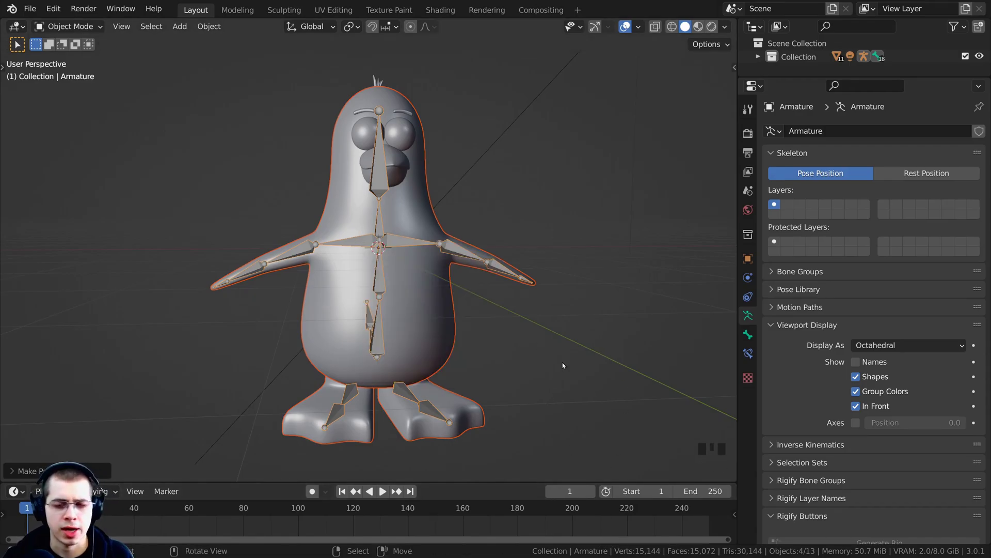
Select only the armature and try moving it to test whether the meshes follow, cancelling the move
middle_click_drag(563, 365, 488, 359, "shift")
middle_click_drag(385, 284, 333, 268, "shift")
right_click(390, 252)
middle_click_drag(390, 252, 325, 254)
right_click(377, 154)
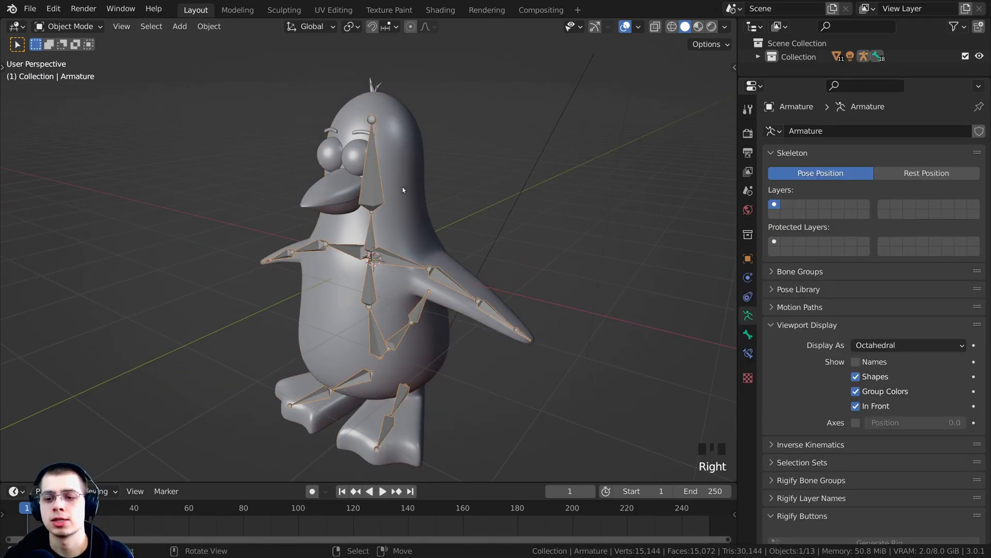
key("g")
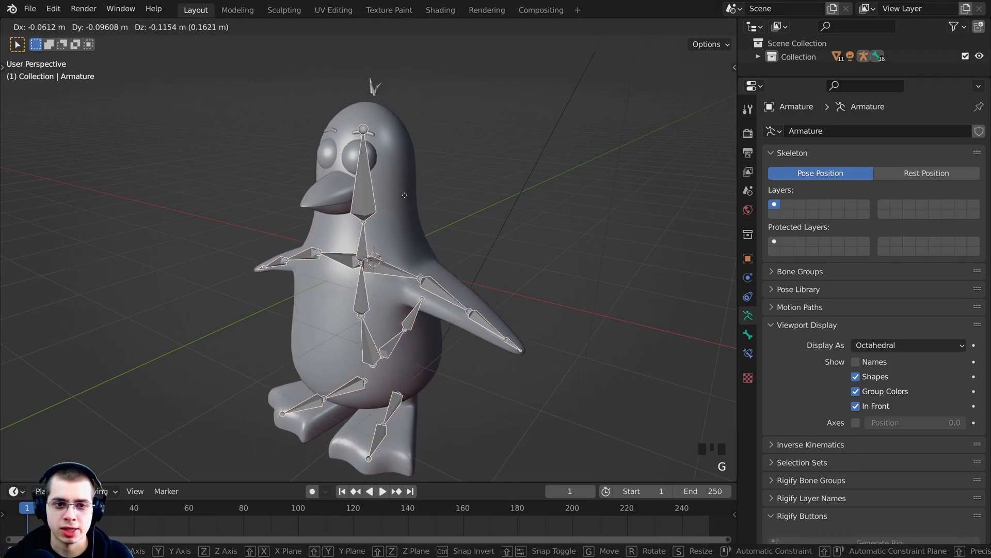
right_click(486, 255)
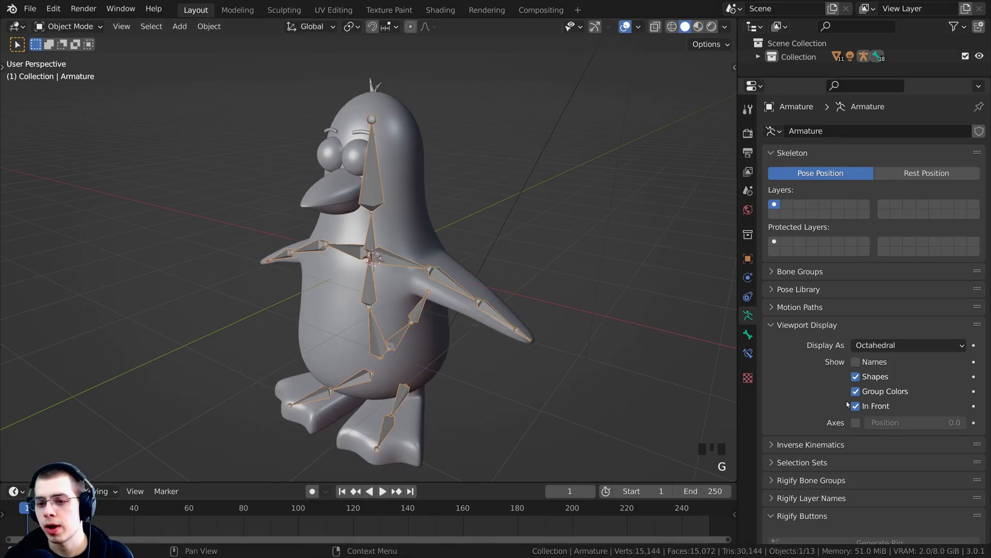
Turn off the armature's In Front display to view the penguin without visible bones, and turn it back on
left_click(752, 318)
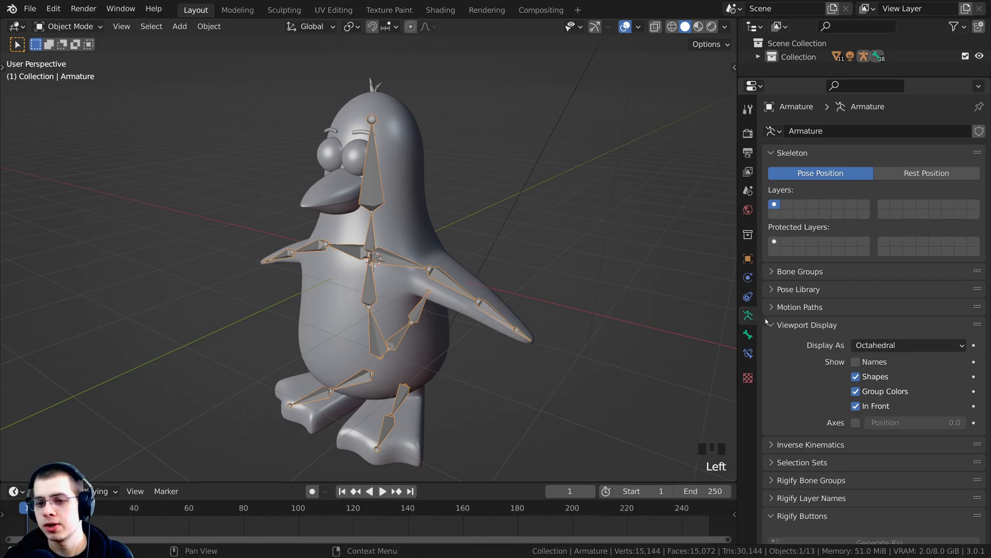
left_click(856, 407)
middle_click_drag(527, 294, 354, 260)
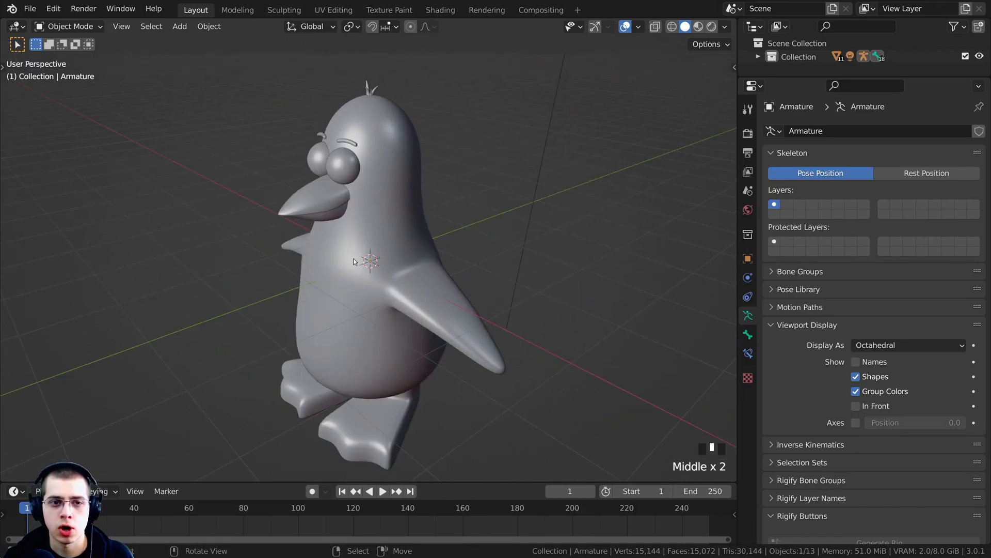
middle_click_drag(363, 219, 385, 240)
scroll(382, 242, "up", 3)
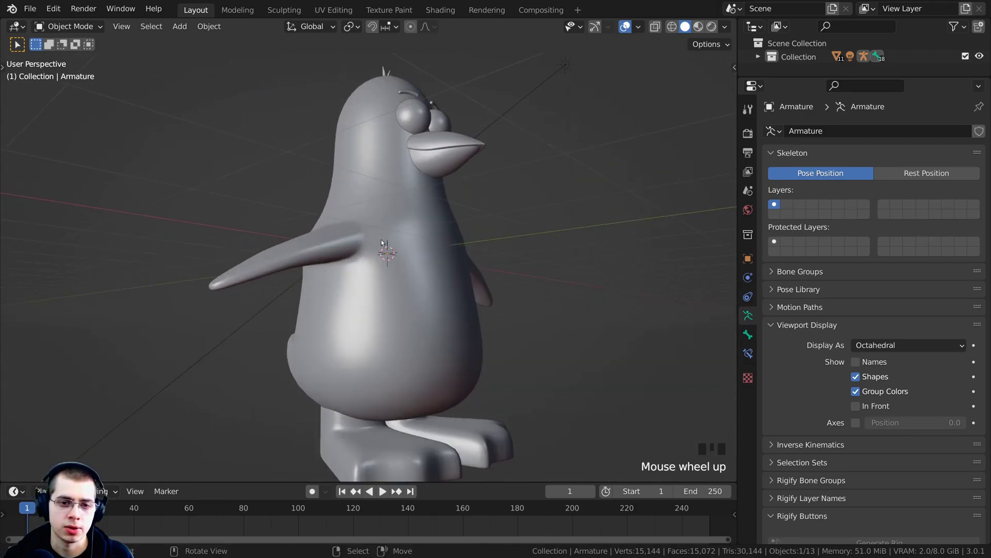
left_click(855, 405)
Inspect the armature in Edit Mode with the penguin's left upper wing bone selected, and return to Object Mode
middle_click_drag(444, 310, 424, 323)
scroll(432, 299, "up", 4)
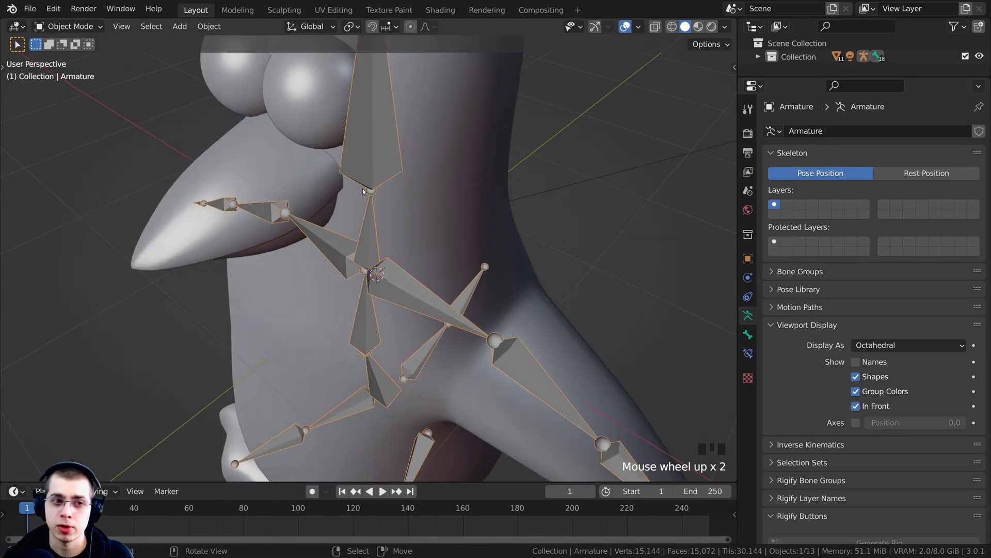
scroll(362, 188, "down", 4)
middle_click_drag(362, 188, 392, 312)
left_click(53, 27)
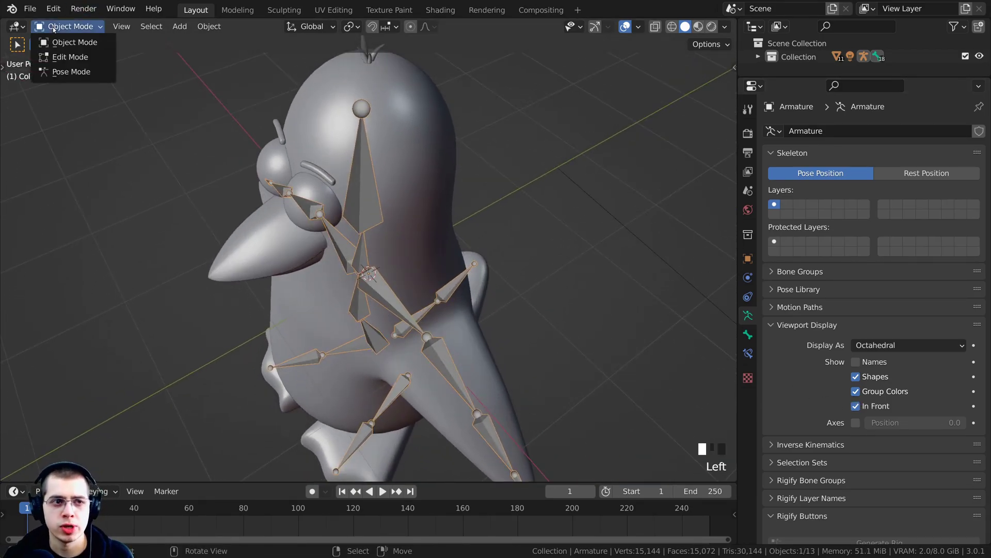
left_click(67, 57)
right_click(431, 329)
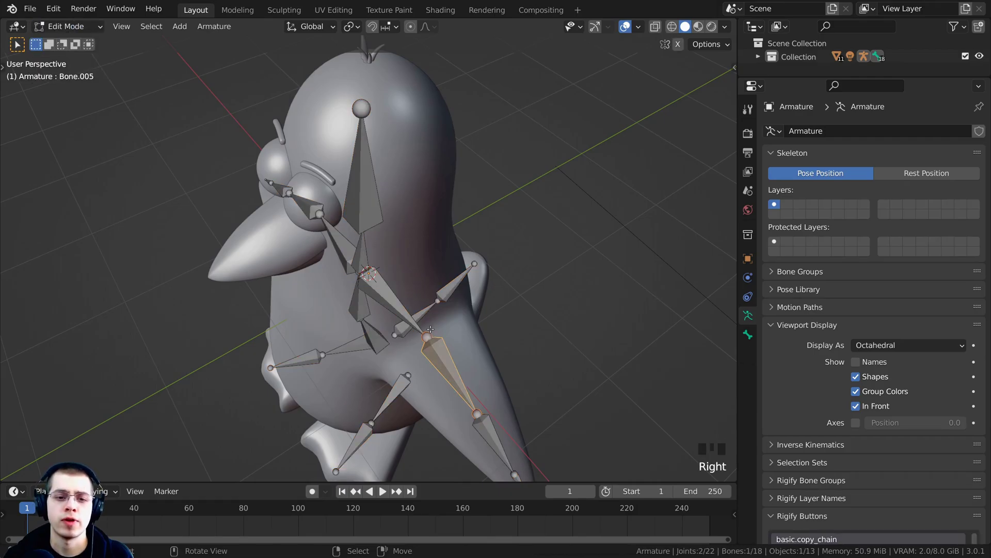
middle_click_drag(450, 321, 452, 272)
scroll(452, 272, "down", 2)
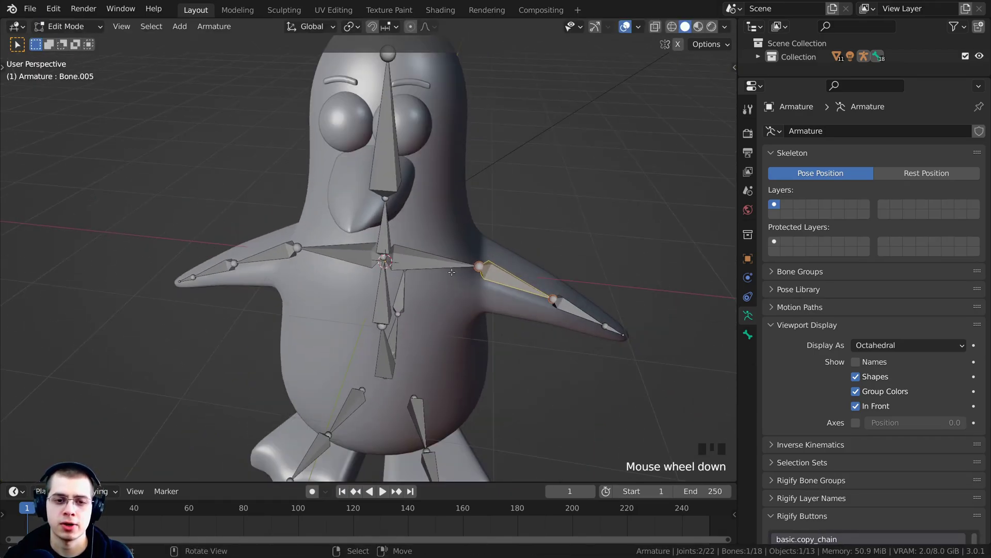
left_click(72, 29)
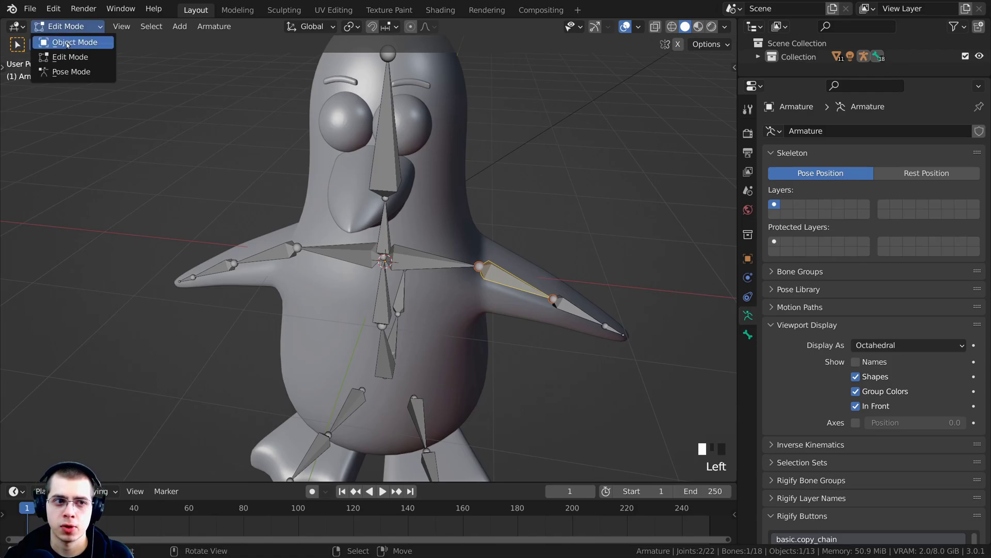
left_click(67, 42)
Reselect the body, both feet and finally the armature, and parent the meshes again with automatic weights
middle_click_drag(287, 327, 290, 373, "shift")
right_click(290, 373)
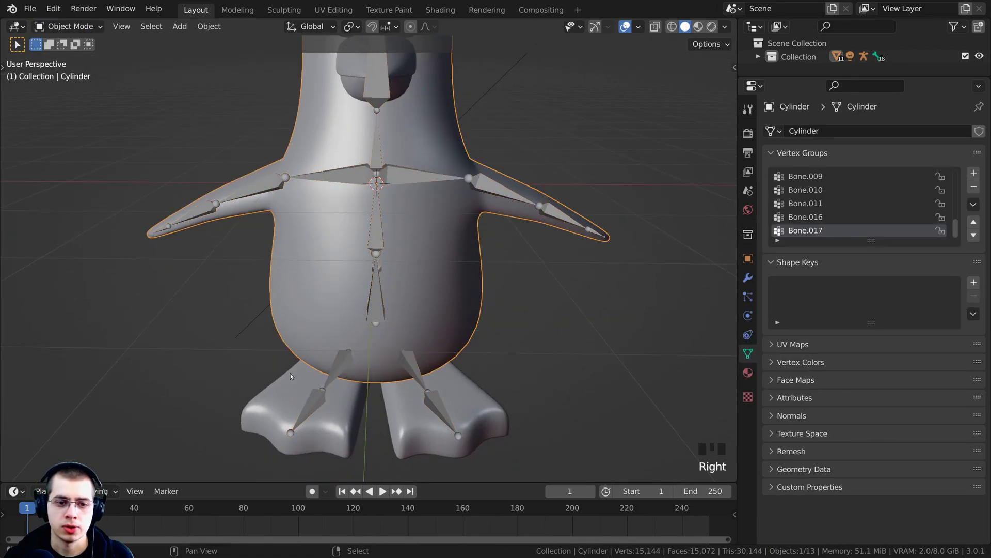
right_click(288, 400, "shift")
right_click(408, 423, "shift")
scroll(420, 364, "down", 1)
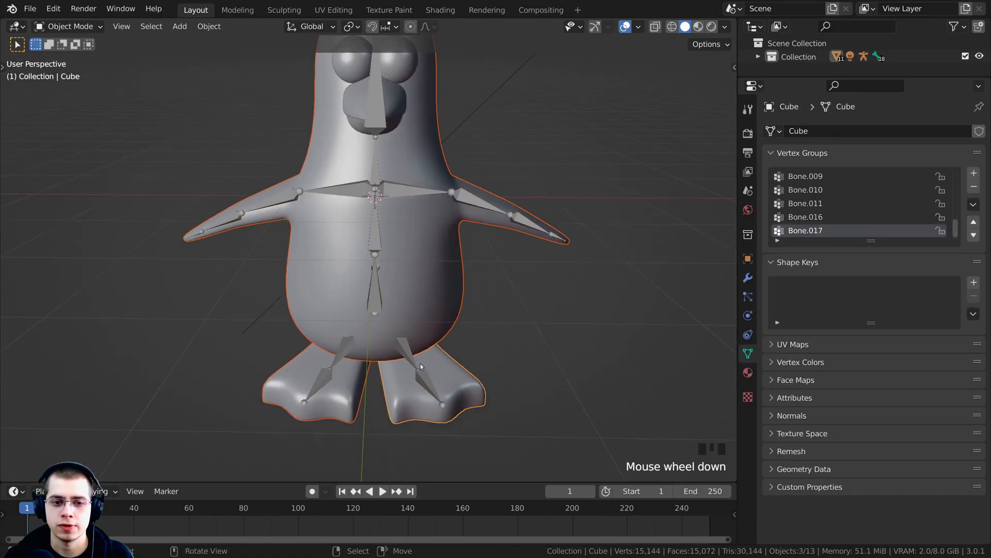
right_click(376, 286, "shift")
middle_click_drag(375, 286, 373, 261, "shift")
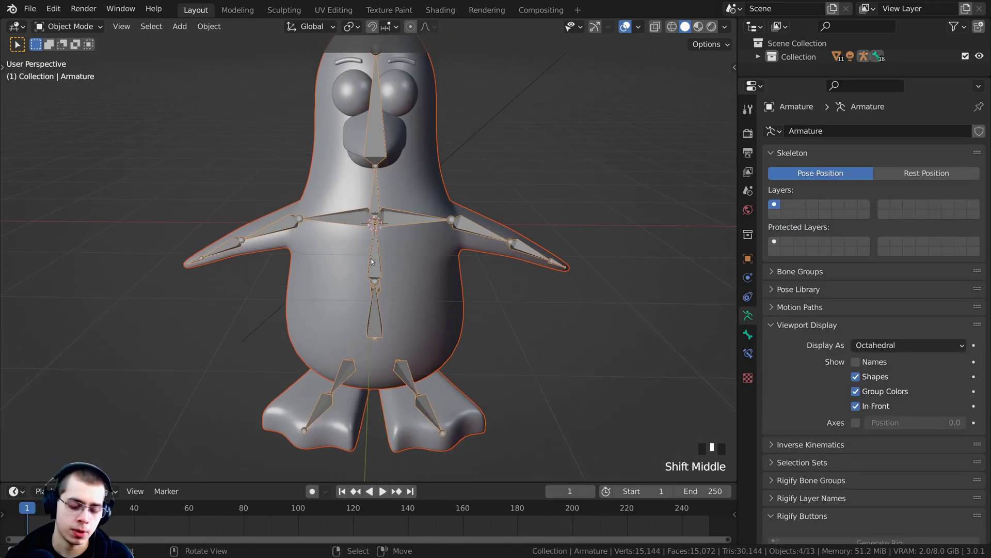
key("ctrl+p")
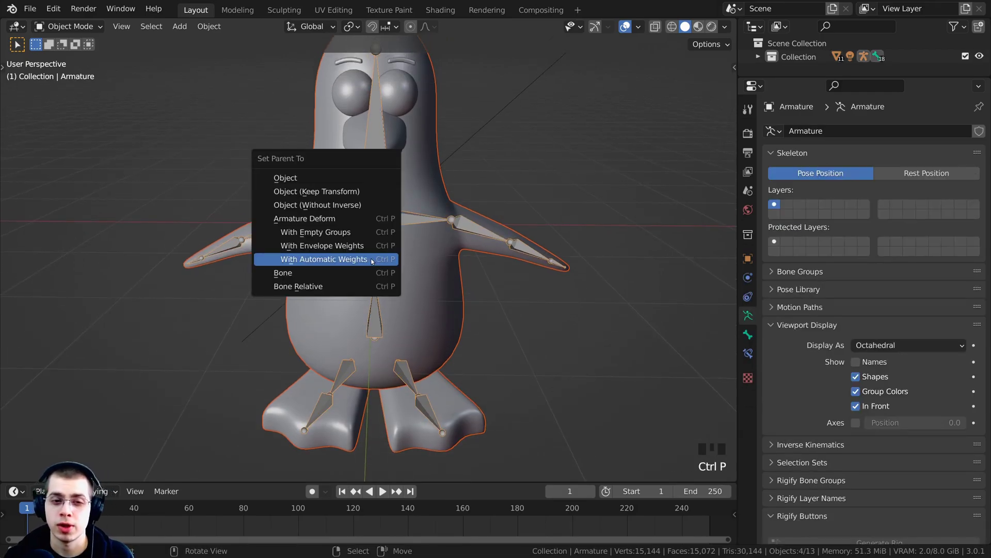
left_click(371, 258)
Select only the armature, switch it to Pose Mode and select all of its bones
middle_click_drag(544, 230, 396, 238)
right_click(387, 239)
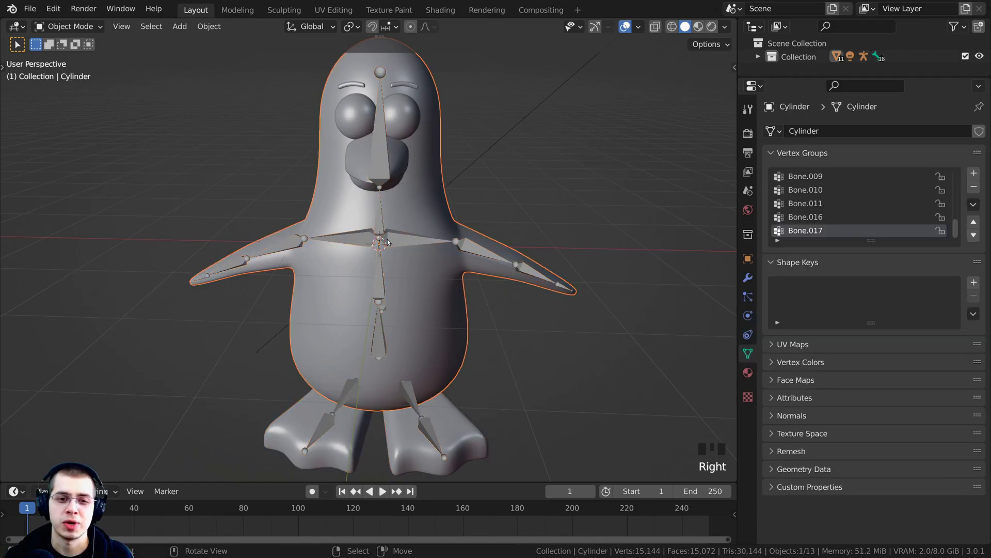
right_click(388, 240)
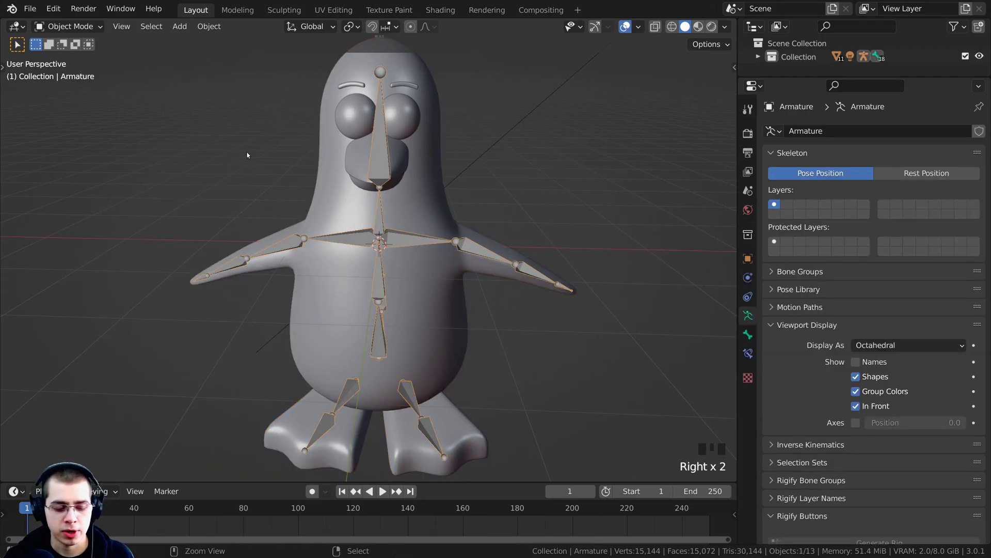
key("ctrl+Tab")
key("a")
key("a")
key("a")
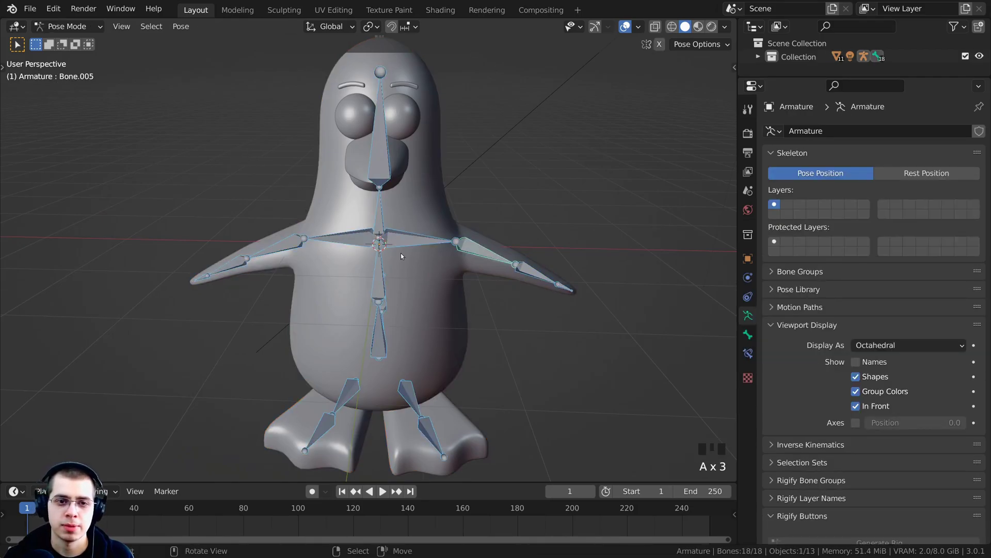
Select the neck bone and test the body's deformation with trial rotations, cancelling them
right_click(379, 225)
middle_click_drag(380, 225, 369, 228)
key("r")
right_click(460, 222)
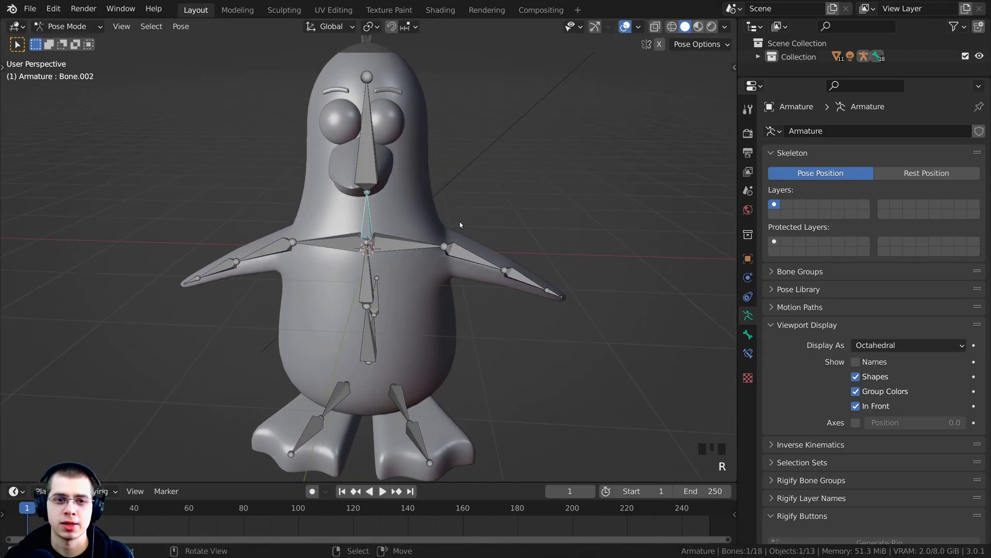
middle_click_drag(459, 221, 468, 276, "shift")
key("r")
key("r")
Select the head bone and test its rotation from the front and the side, cancelling each trial
right_click(348, 228)
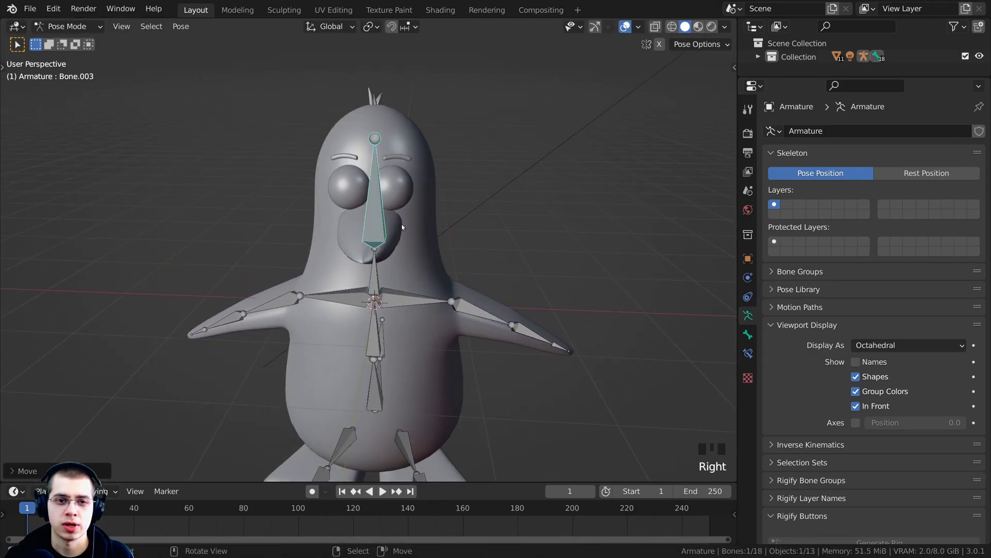
key("r")
middle_click_drag(512, 224, 444, 199)
right_click(395, 195)
scroll(444, 198, "up", 2)
key("r")
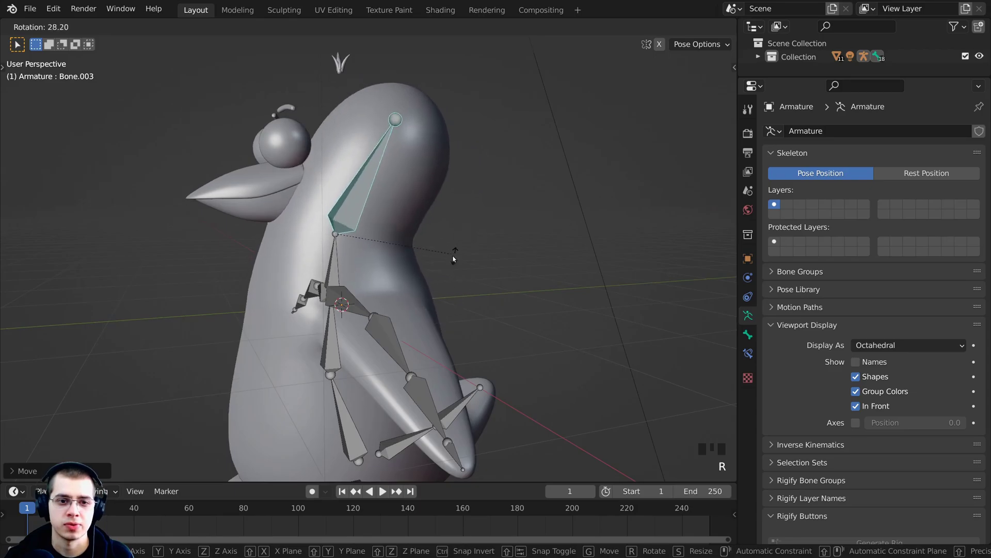
key("Escape")
Compare trial rotations of the neck and head bones in the side view, cancelling each one
right_click(336, 261)
key("r")
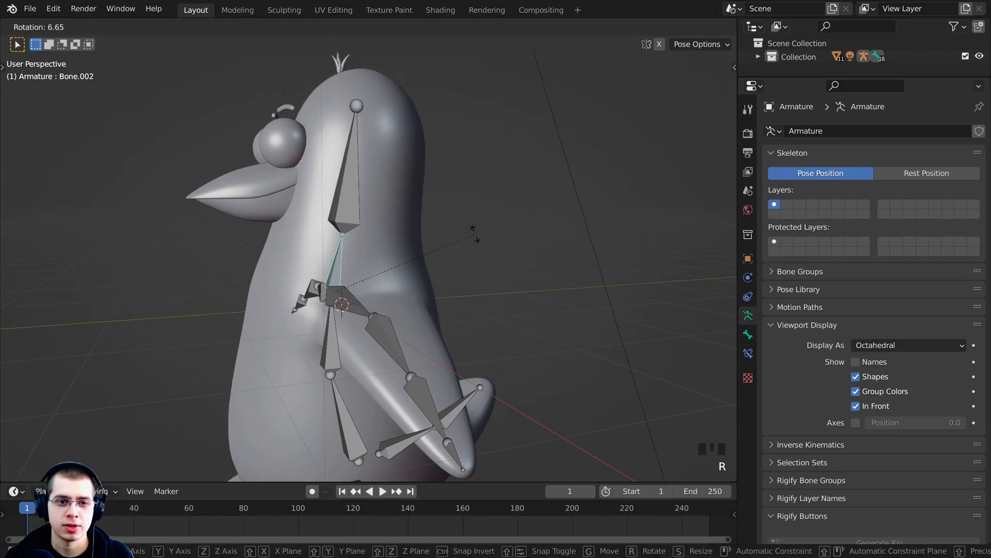
right_click(475, 234)
left_click(352, 178)
key("r")
right_click(368, 200)
left_click(337, 251)
key("r")
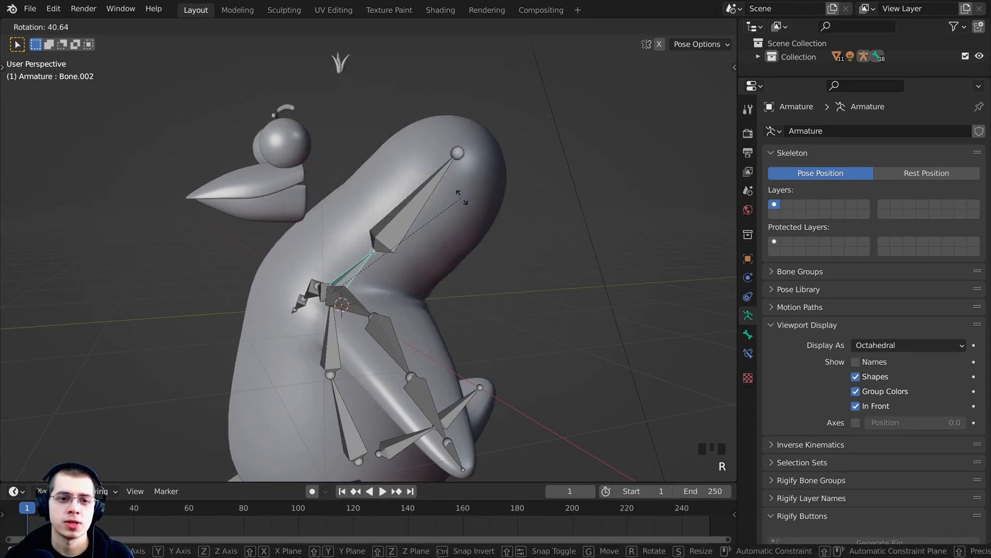
right_click(463, 201)
Test trial rotations of the penguin's left shoulder bone and right shoulder bone, cancelling each one
middle_click_drag(351, 243, 503, 277)
left_click(431, 269)
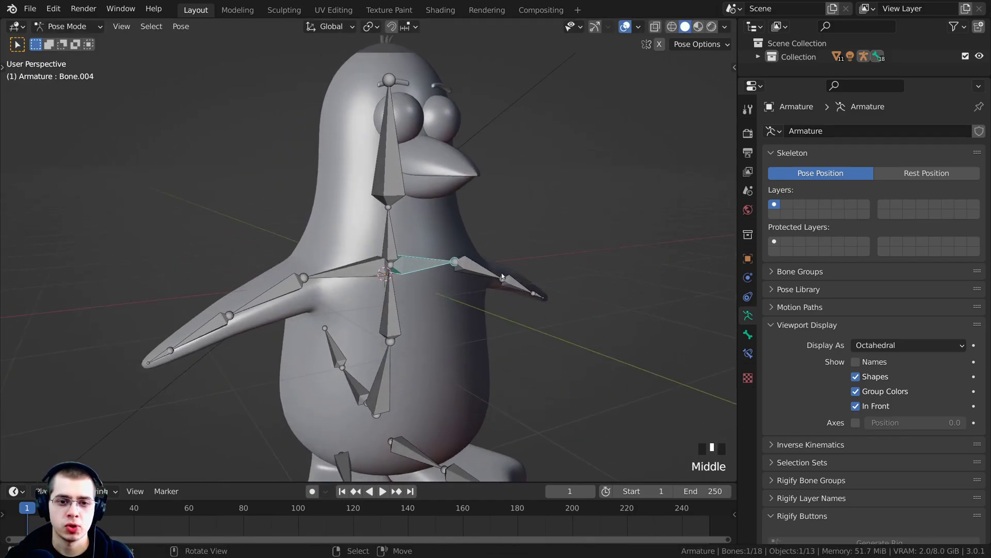
key("r")
right_click(504, 230)
middle_click_drag(503, 233, 447, 243)
key("r")
right_click(454, 238)
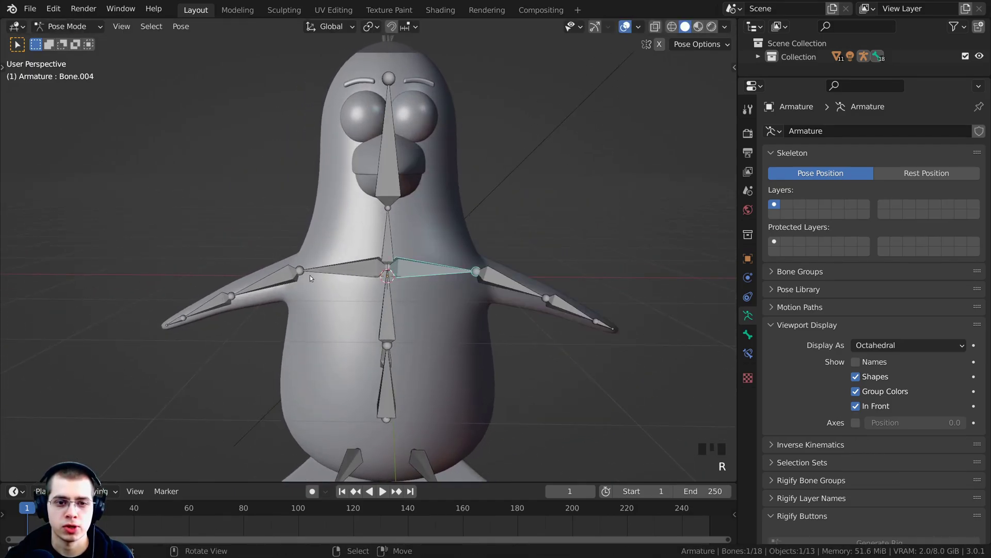
right_click(310, 276)
key("r")
right_click(436, 301)
Rotate the penguin's left and right shoulder bones upward to raise both wings
right_click(432, 274)
key("r")
left_click(365, 269)
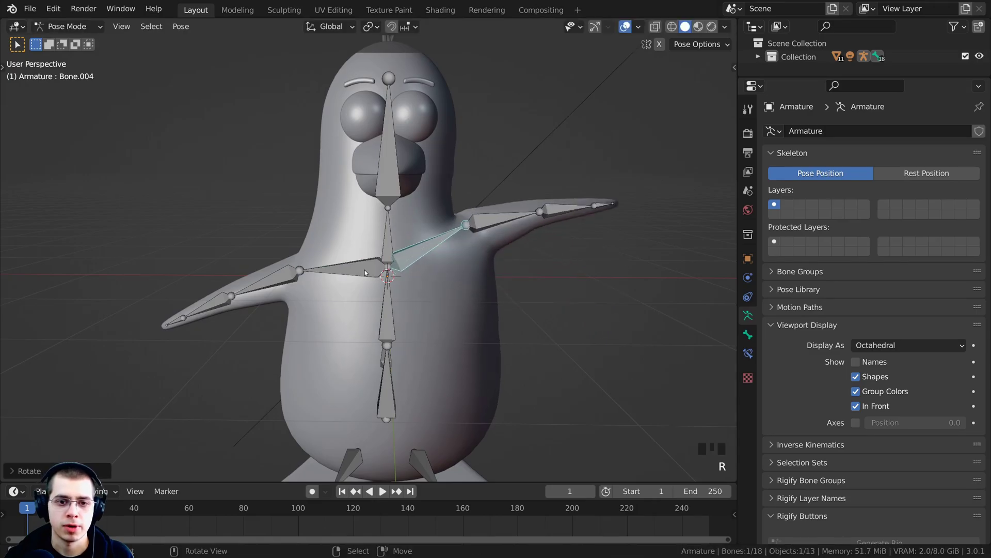
right_click(364, 272)
key("r")
left_click(442, 349)
Test rotating the penguin's head bone from the side to check how the head mesh deforms
right_click(386, 238)
middle_click_drag(356, 258, 257, 273)
right_click(361, 174)
key("r")
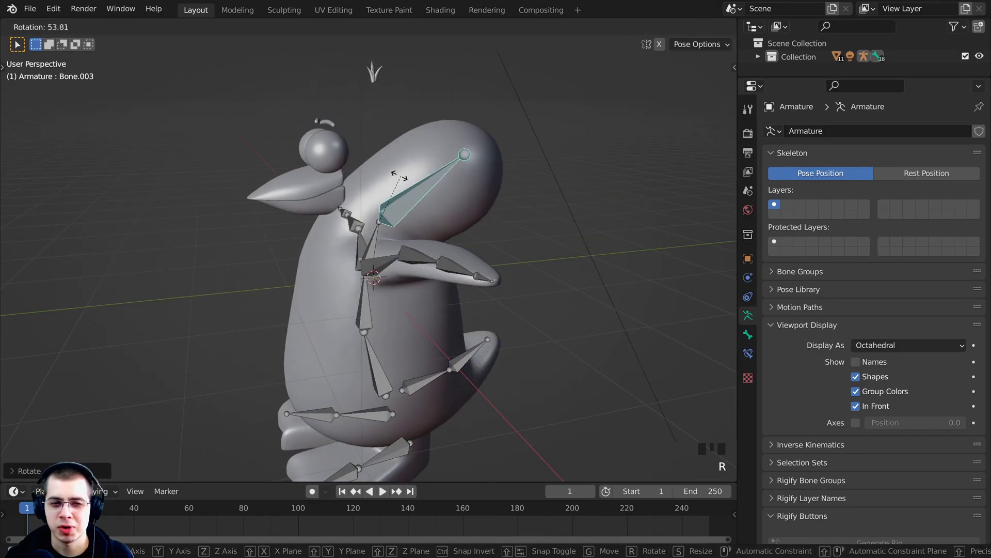
left_click(426, 193)
middle_click_drag(529, 259, 460, 243, "shift")
key("r")
left_click(501, 240)
Rotate the upper bones of the left and right wings to test how each wing bends
middle_click_drag(377, 248, 454, 159)
right_click(493, 244)
key("r")
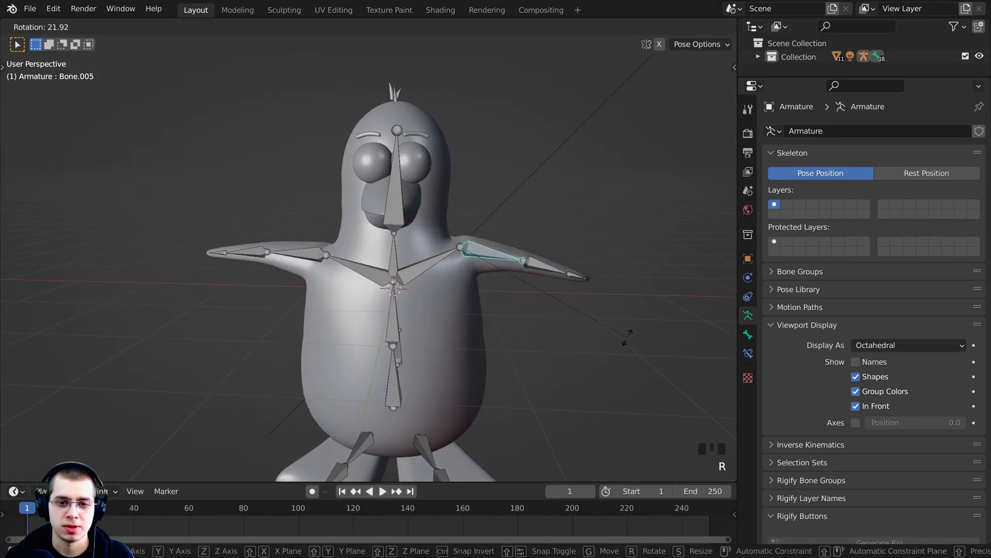
left_click(627, 299)
key("r")
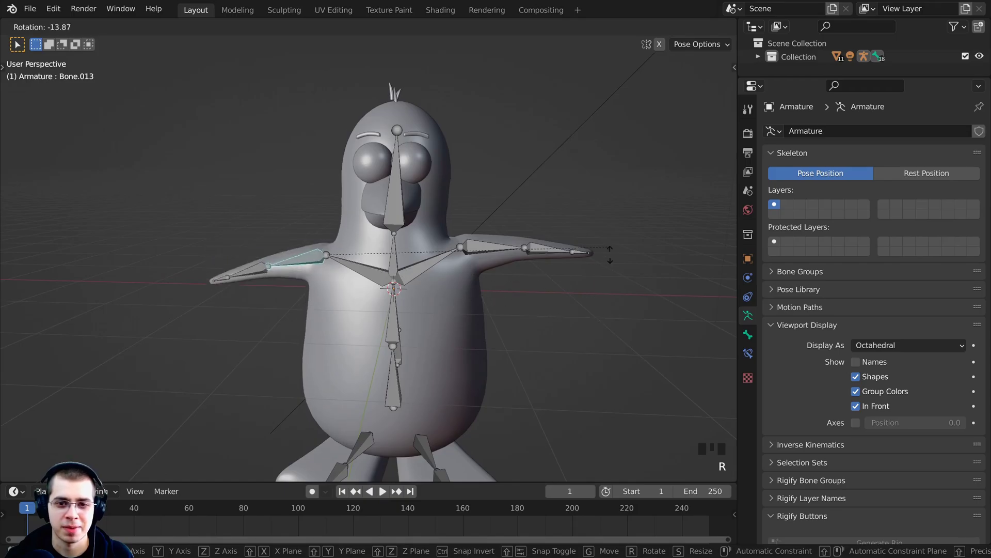
left_click(516, 240)
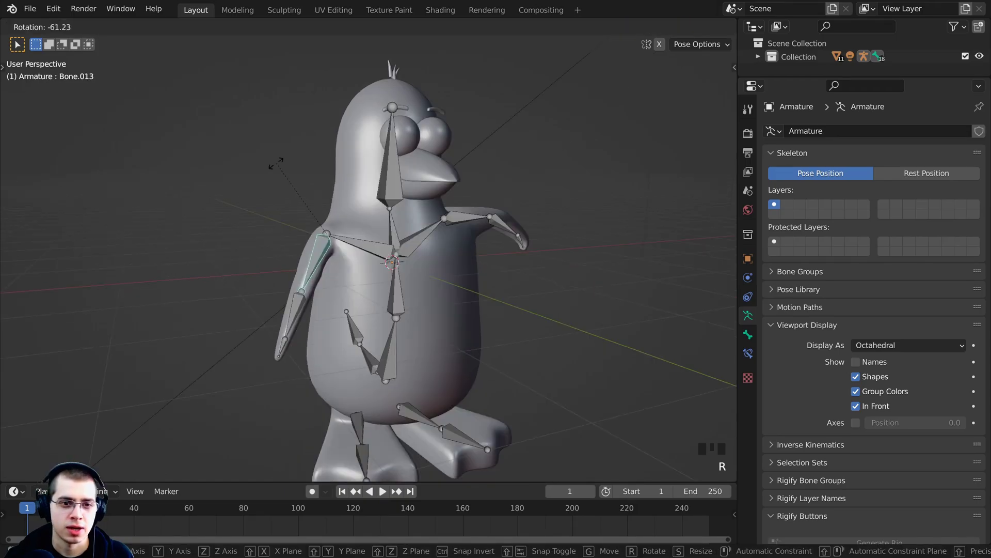
left_click(331, 142)
Test the tail's deformation by rotating its base bone and tip bone in the side view
middle_click_drag(339, 320, 419, 241, "shift")
middle_click_drag(419, 241, 418, 213, "shift")
middle_click_drag(361, 256, 338, 259)
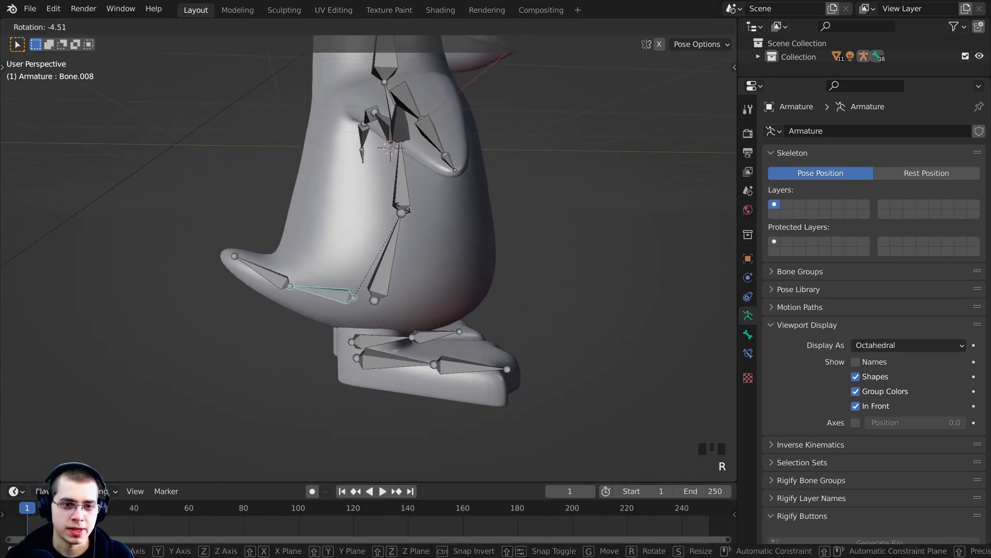
left_click(312, 187)
key("r")
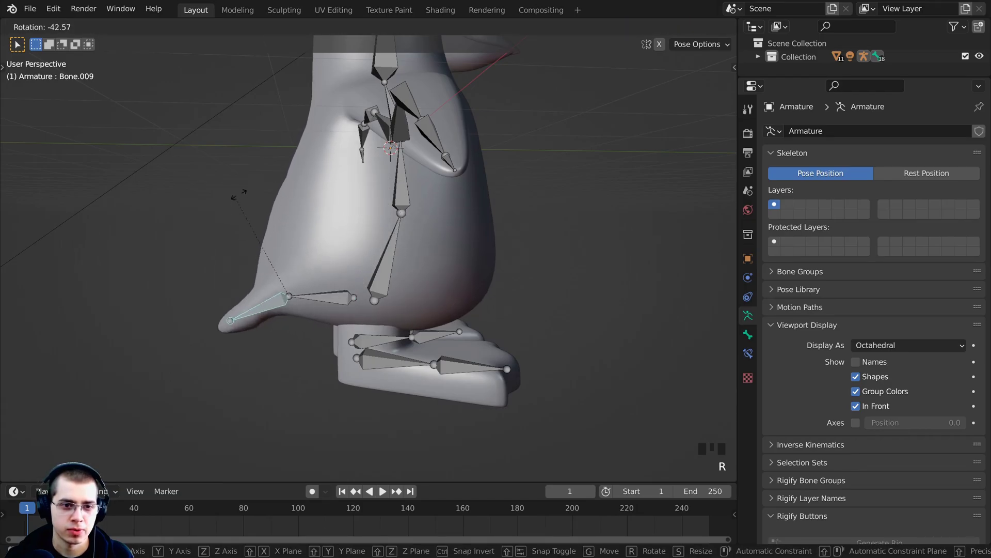
left_click(367, 231)
Test plain and free trackball rotations of the lower spine bone and the bones above it, cancelling each trial
right_click(399, 257)
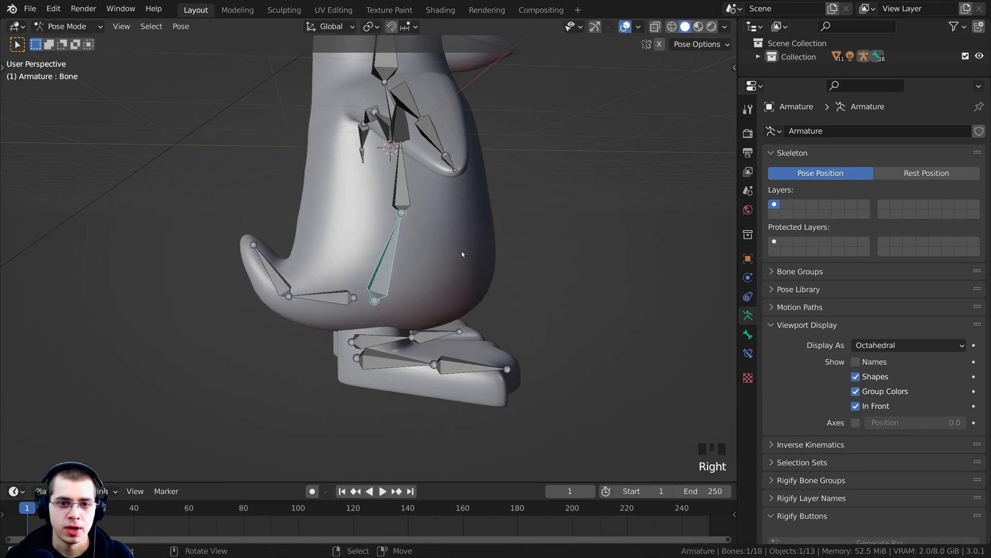
middle_click_drag(462, 251, 474, 275)
key("r")
right_click(396, 248)
scroll(396, 248, "down", 2)
key("r")
key("r")
right_click(372, 243)
key("r")
key("r")
right_click(482, 267)
key("r")
key("r")
right_click(365, 259)
Rotate the right foot's rear bone downward and its toe bone back up to test the foot's bending
left_click(385, 333)
scroll(385, 333, "up", 3)
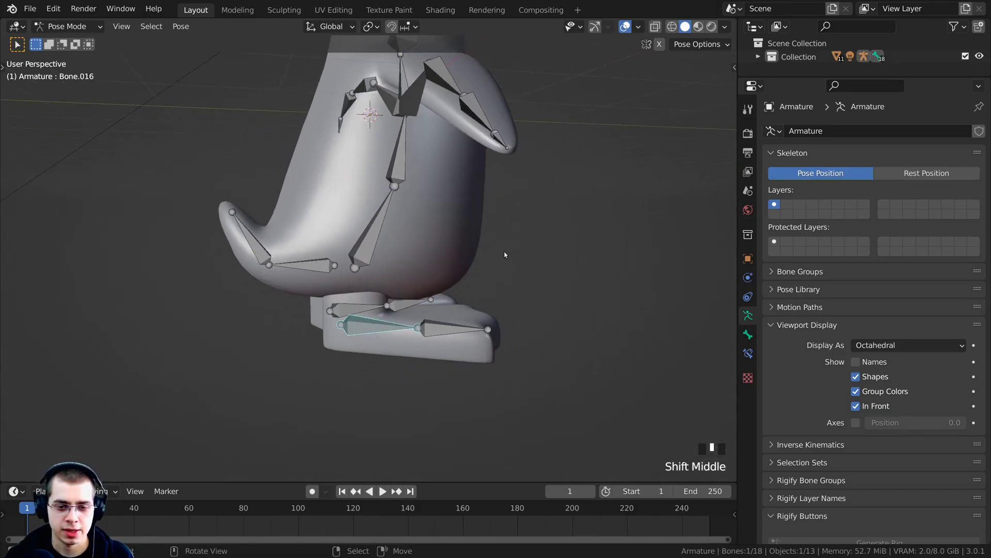
key("r")
left_click(412, 403)
key("r")
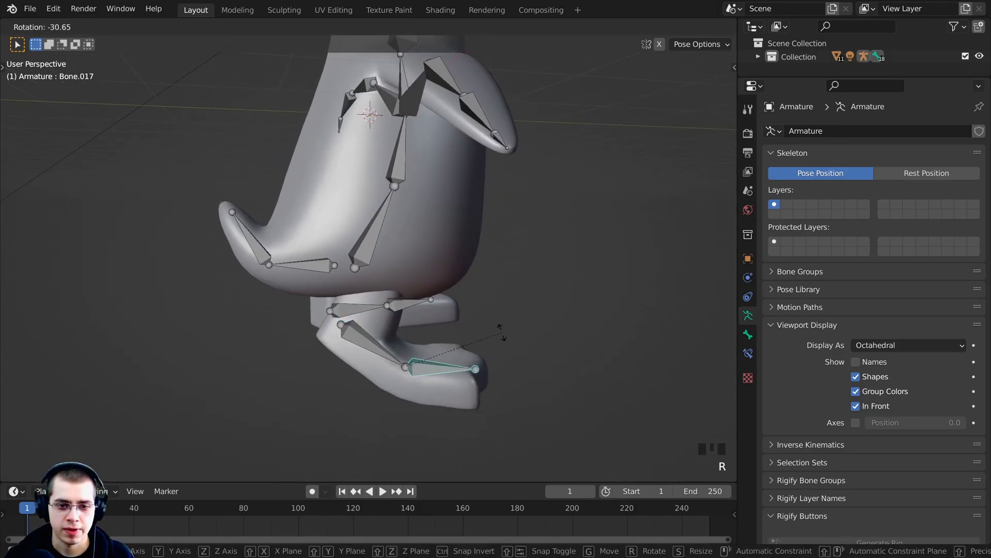
left_click(493, 333)
Rotate the left foot's rear bone and toe bone upward to test the foot's bending
middle_click_drag(493, 333, 426, 307)
right_click(433, 318)
key("r")
left_click(493, 298)
right_click(490, 300)
key("r")
left_click(488, 284)
Move the left foot's rear bone away from the body to test how the foot mesh follows
right_click(440, 311)
key("g")
left_click(479, 317)
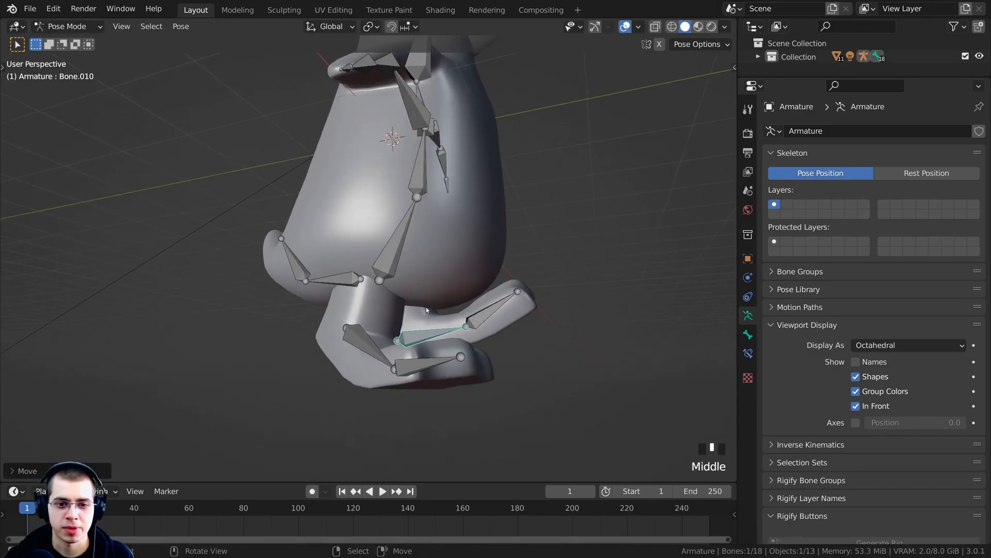
key("g")
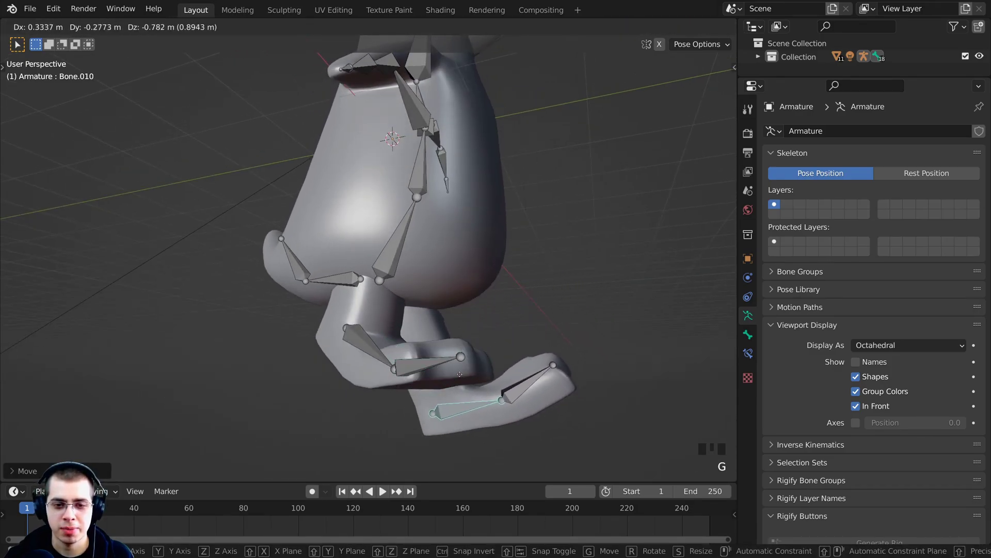
left_click(439, 320)
Reposition the foot bones, including the right foot's rear bone, and view the posed penguin from the front
middle_click_drag(438, 319, 514, 312)
scroll(312, 327, "down", 3)
key("g")
left_click(353, 319)
key("g")
left_click(433, 328)
left_click(346, 305)
middle_click_drag(429, 282, 410, 169)
middle_click_drag(491, 268, 456, 236)
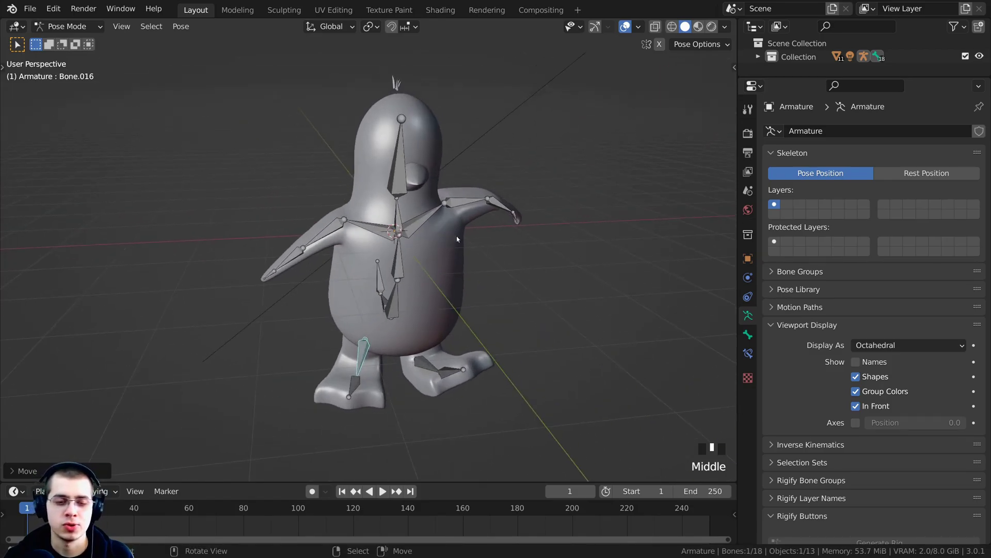
Select all bones and clear their rotation, location and scale to return to the rest pose
key("a")
key("a")
key("a")
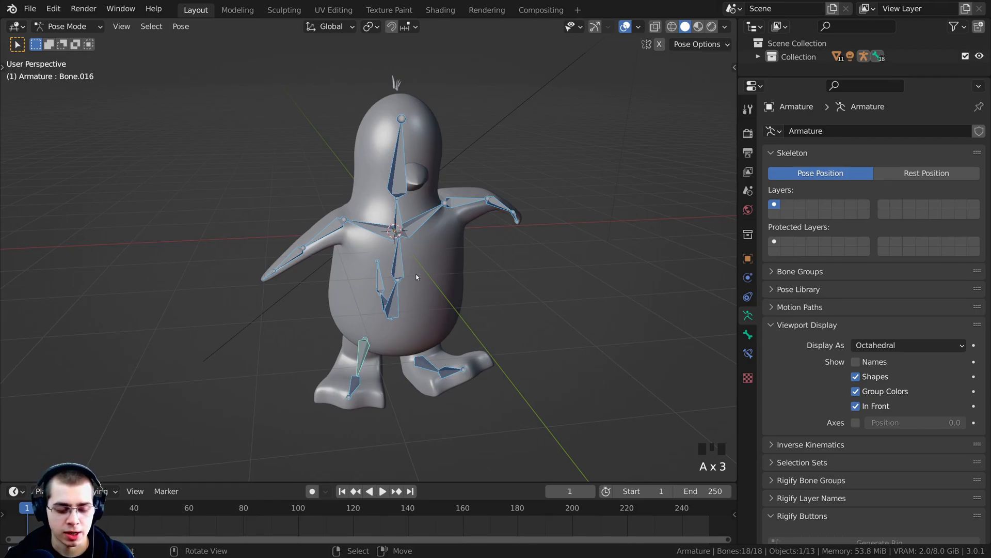
key("alt+r")
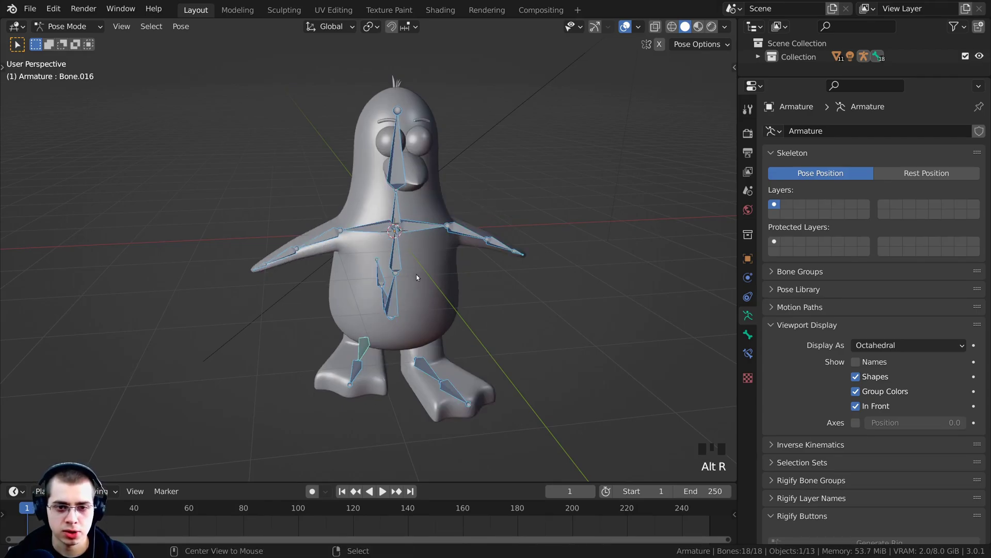
key("alt+g")
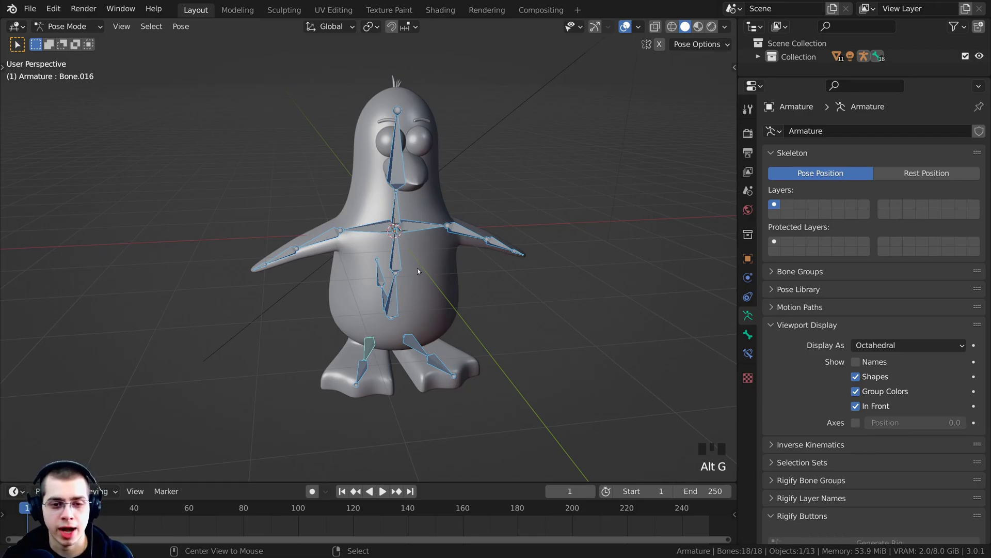
key("alt+s")
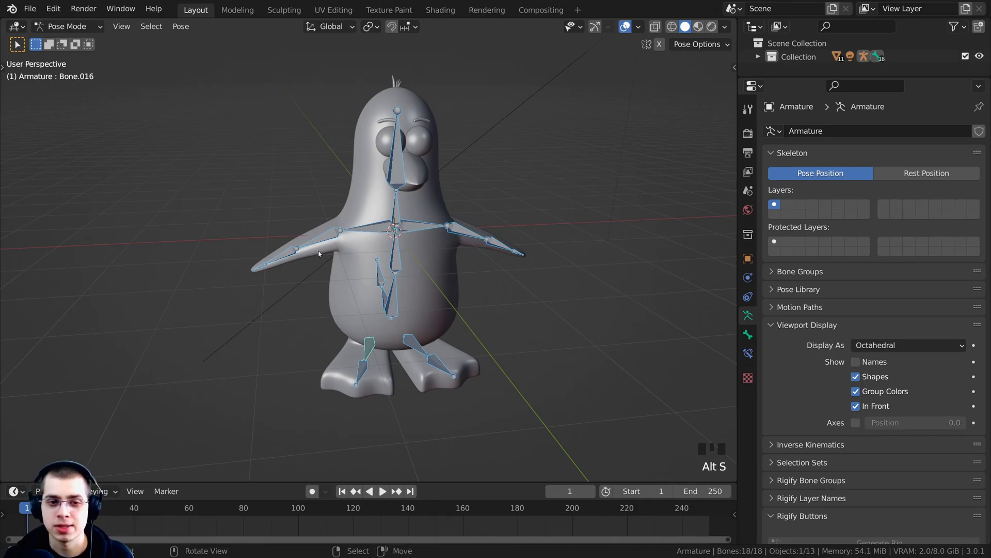
Save the penguin file
middle_click_drag(417, 268, 332, 257)
middle_click_drag(332, 257, 274, 339, "shift")
key("ctrl+s")
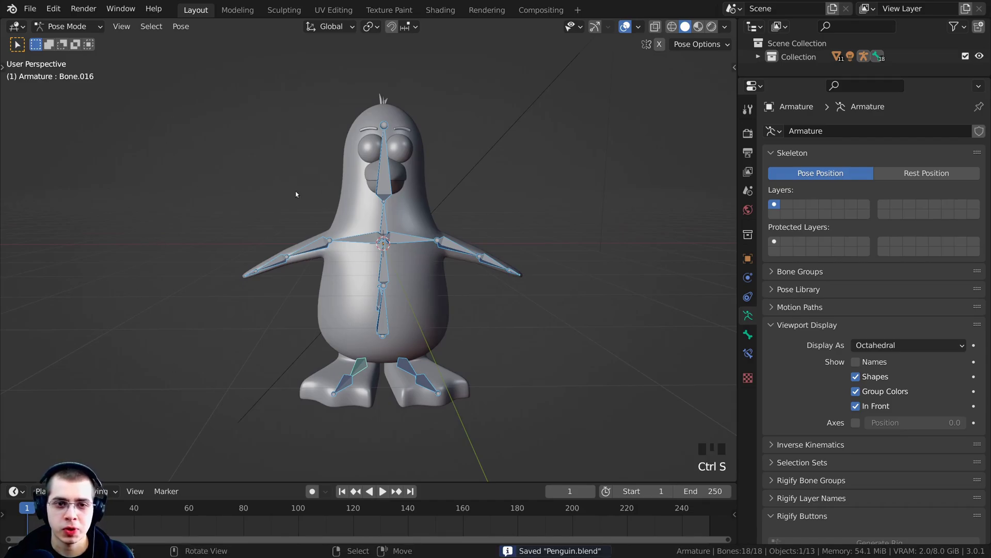
Test moving the lower spine bone from the side to see which bones follow, cancelling each move
middle_click_drag(384, 231, 392, 231)
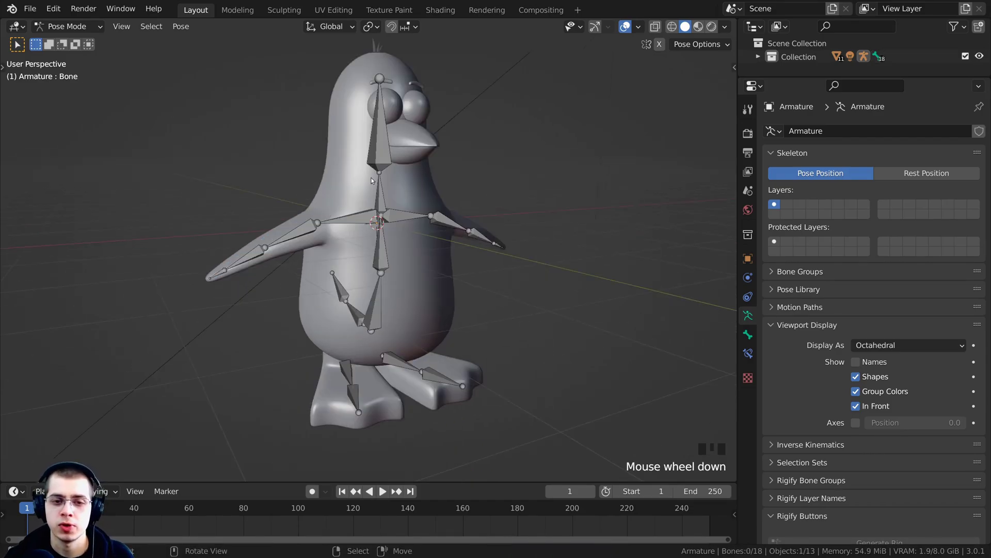
left_click(382, 296)
middle_click_drag(382, 295, 423, 331)
key("g")
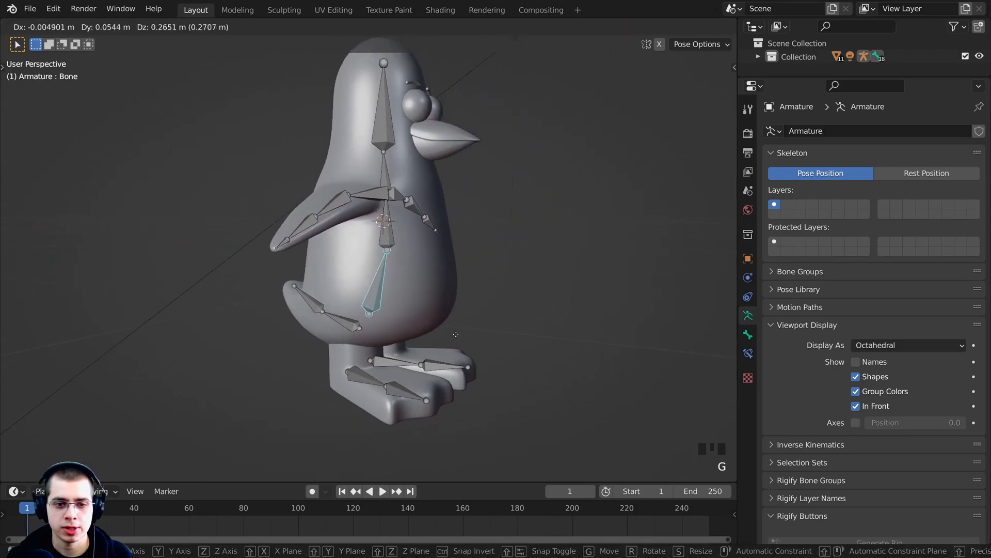
key("Escape")
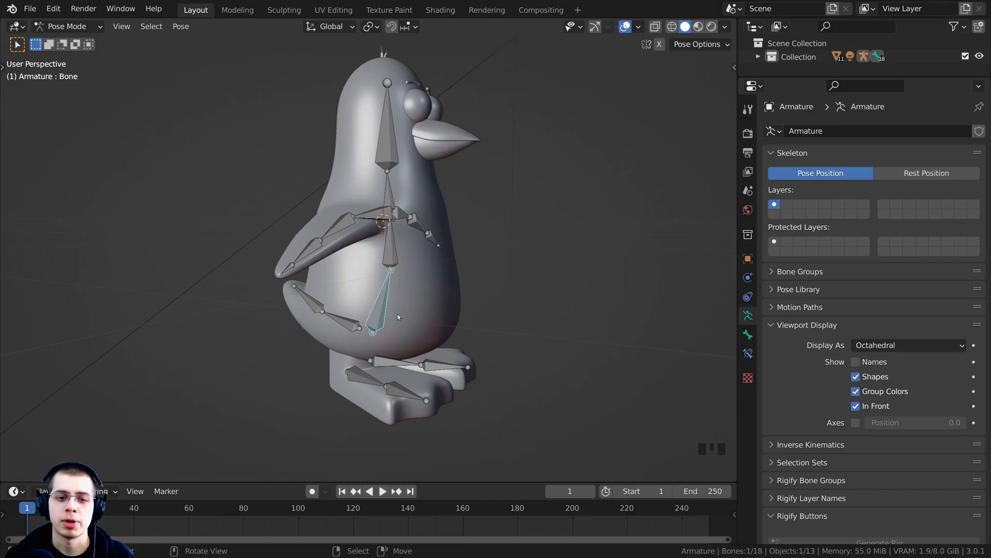
key("g")
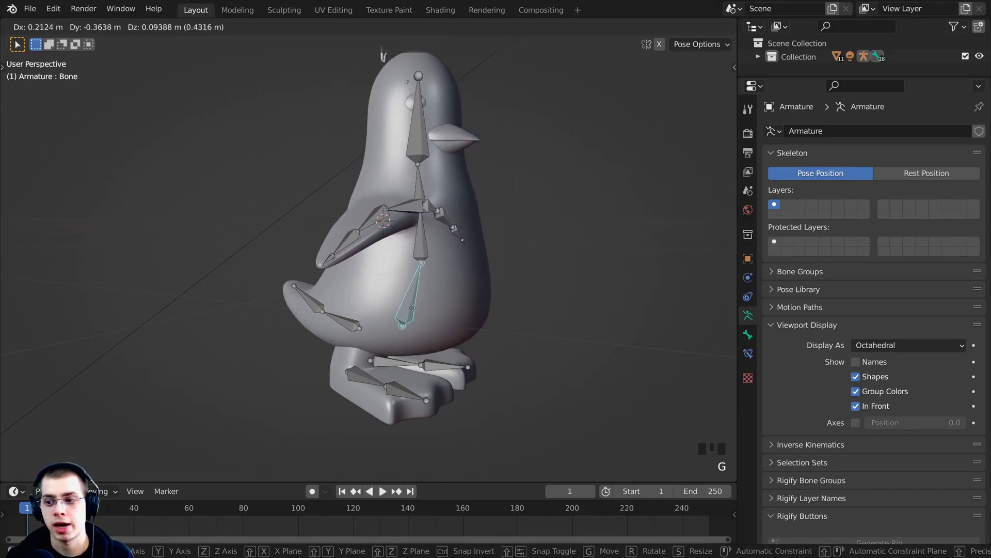
right_click(377, 328)
middle_click_drag(377, 327, 378, 305, "shift")
key("g")
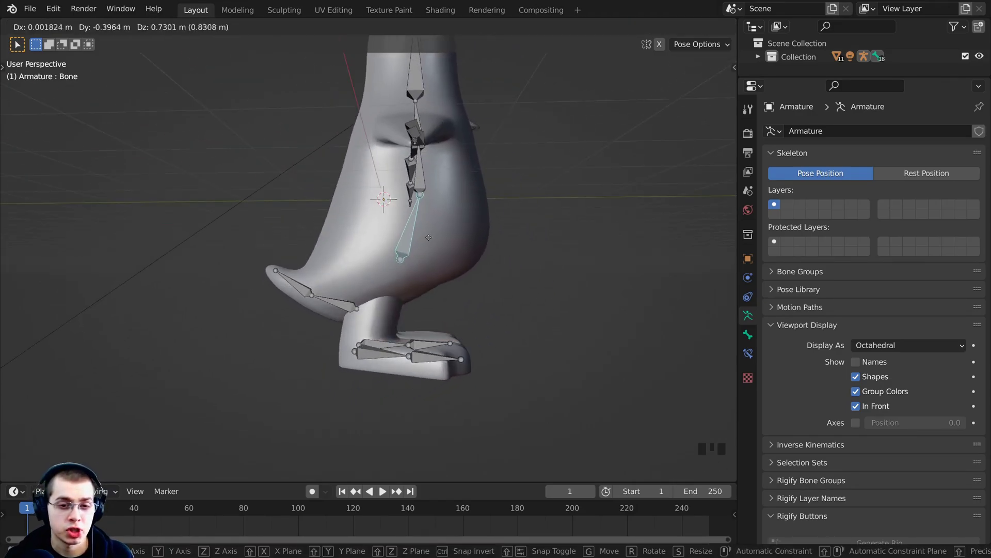
key("Escape")
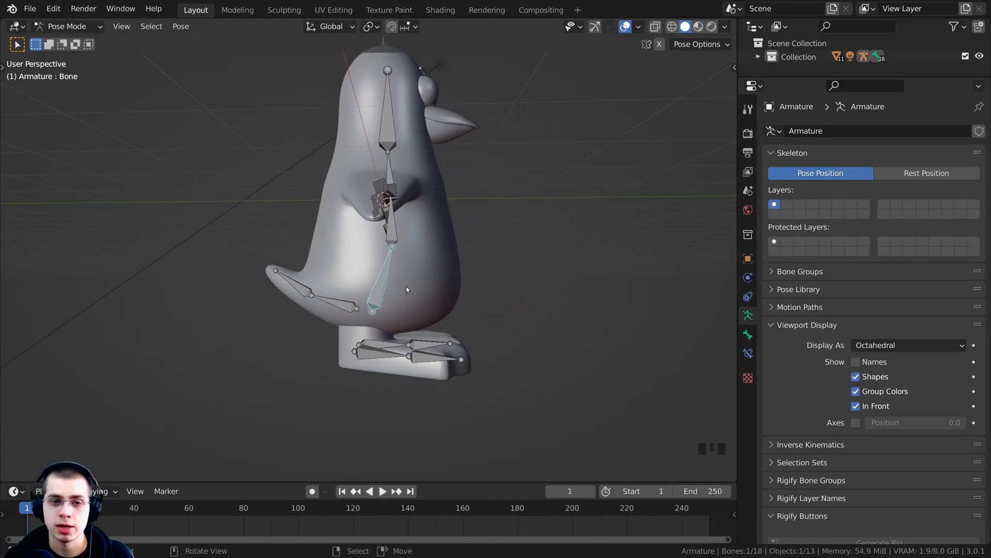
Test moving the tail's base bone and the lower spine bone, cancelling each move
right_click(346, 287)
scroll(349, 281, "up", 3)
key("g")
right_click(350, 305)
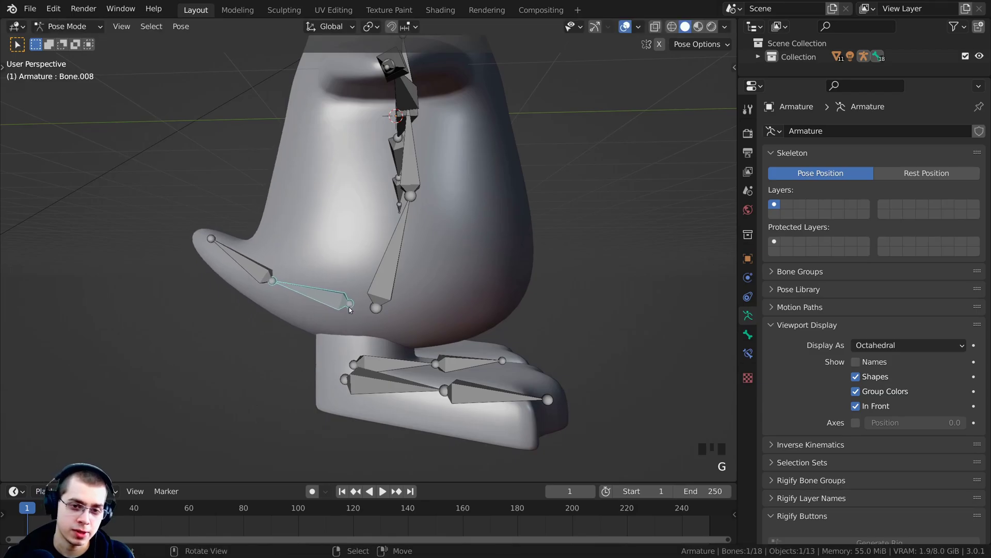
right_click(381, 288, "shift")
key("g")
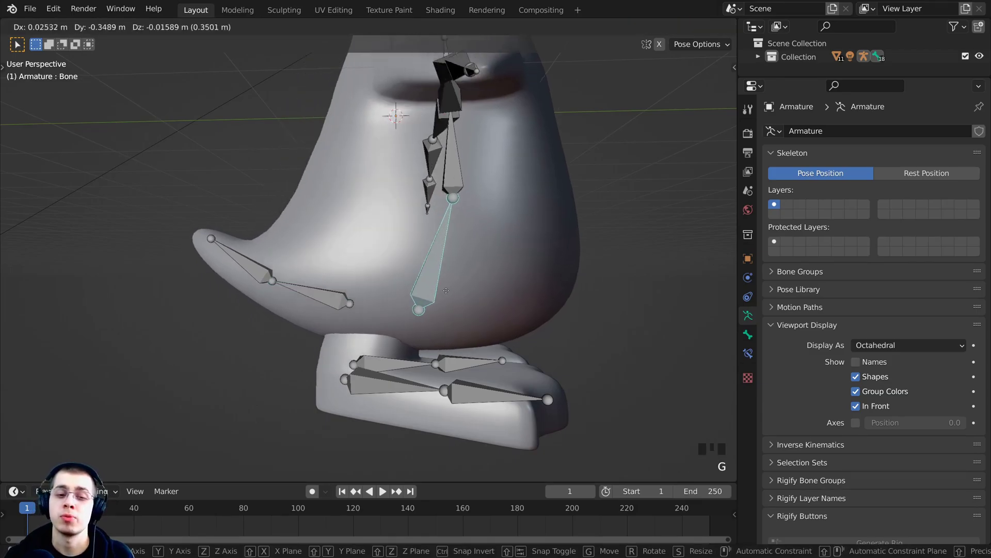
key("Escape")
Select the rear bones of both feet, first together and again one at a time
right_click(357, 389)
right_click(373, 363, "shift")
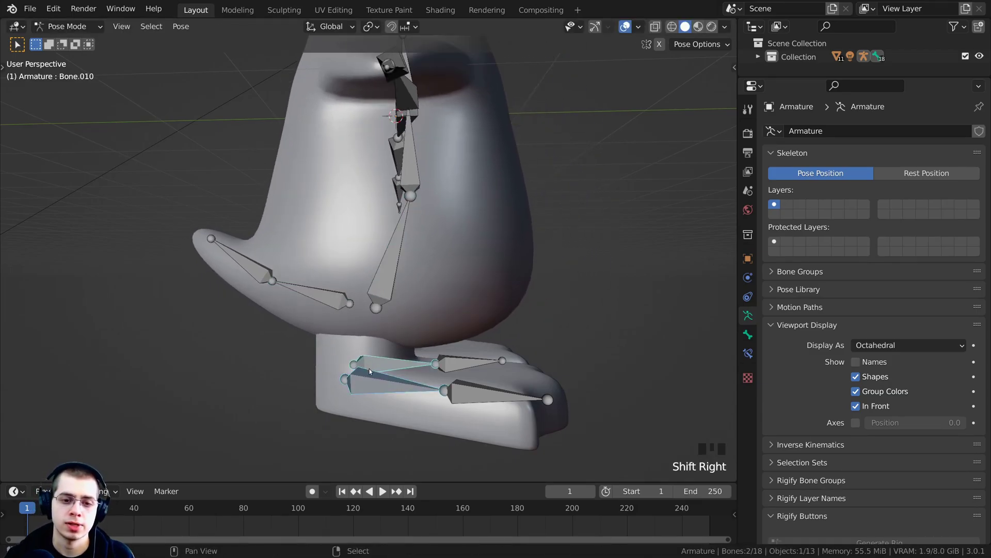
right_click(364, 384)
right_click(375, 364)
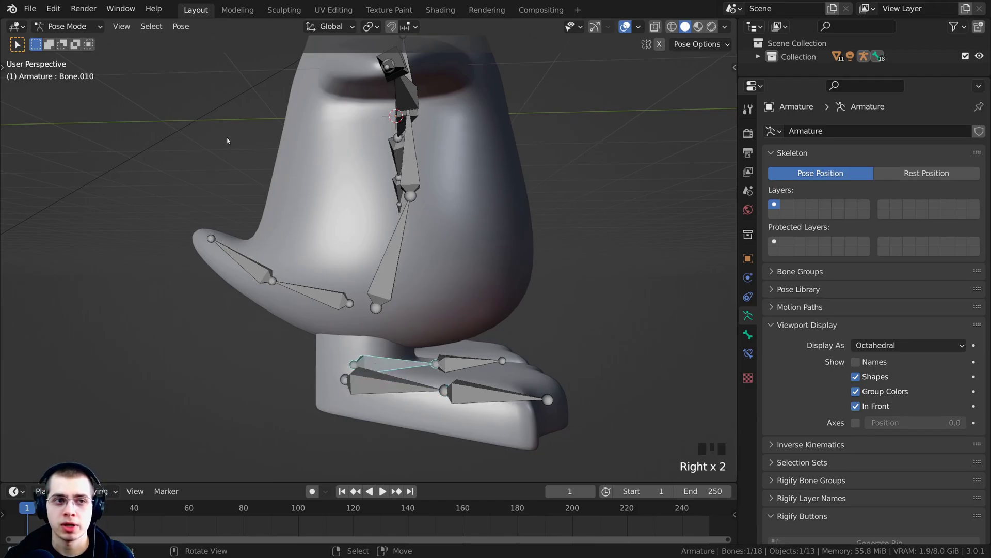
Switch the armature to Edit Mode and select the tail's base bone, both rear foot bones and, last, the lower spine bone
left_click(60, 25)
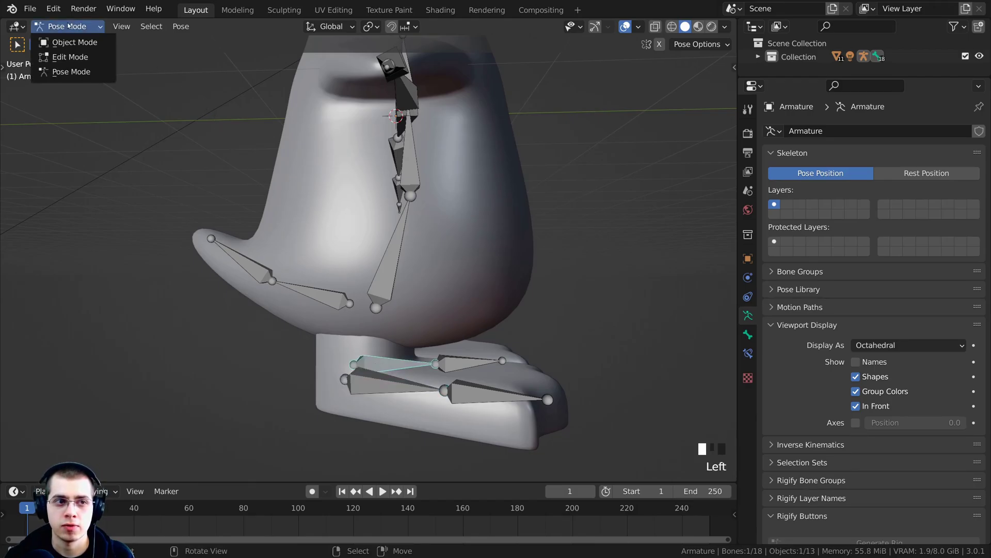
left_click(76, 57)
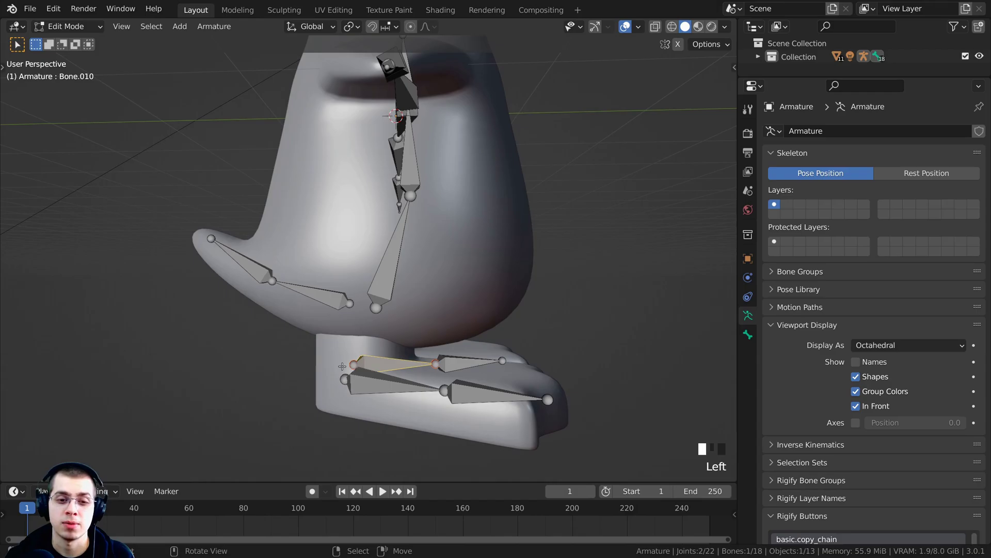
left_click(328, 298)
middle_click_drag(327, 299, 373, 358)
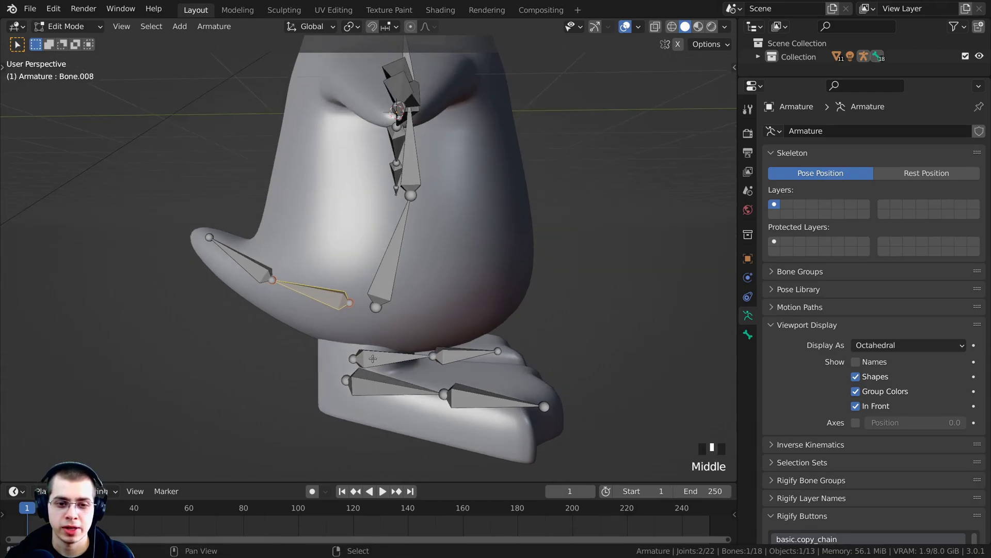
right_click(373, 358, "shift")
right_click(368, 382, "shift")
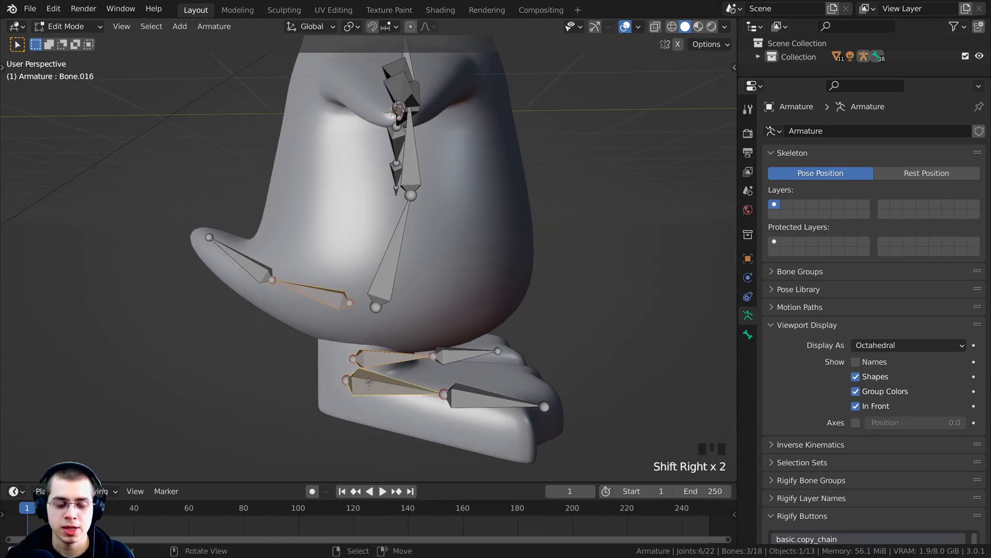
right_click(384, 280, "shift")
Try parenting the tail and foot bones to the lower spine bone as Connected, and undo it
key("ctrl+p")
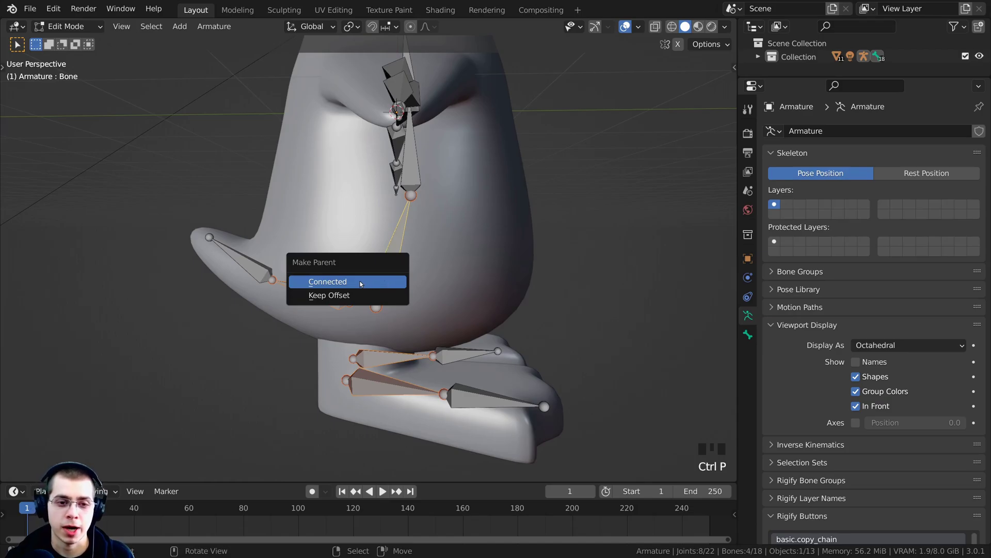
left_click(335, 283)
middle_click_drag(410, 188, 409, 238)
key("ctrl+z")
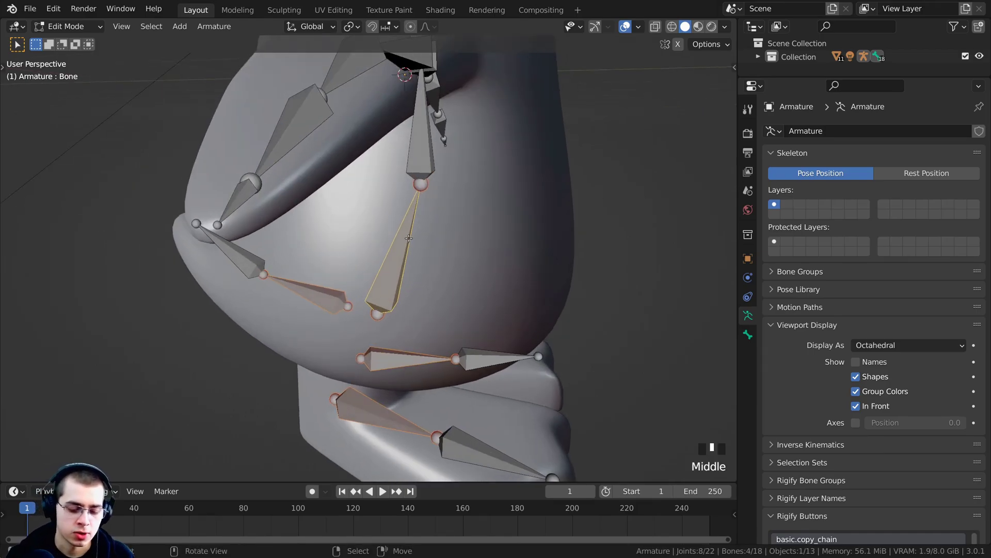
Parent the selected tail and foot bones to the lower spine bone with Keep Offset
key("ctrl+p")
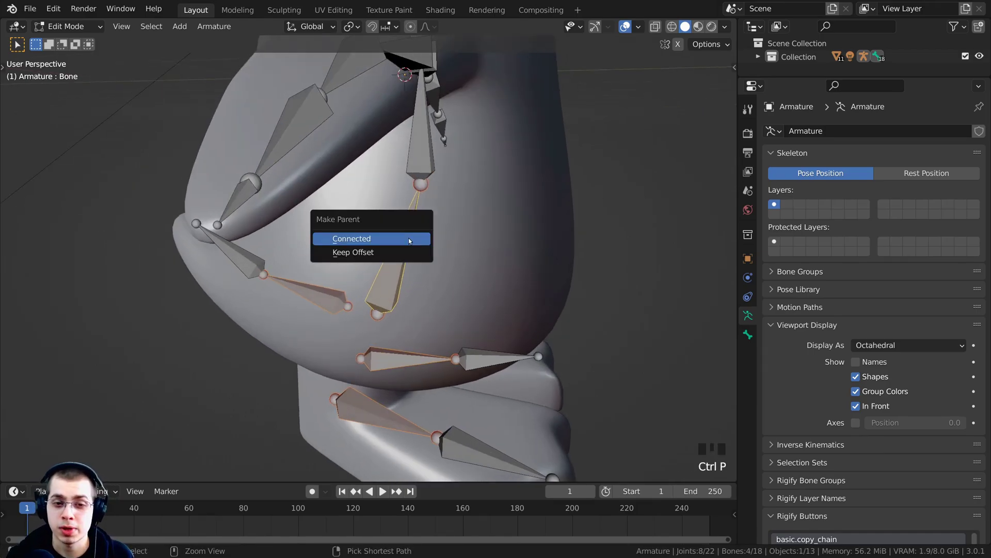
left_click(373, 253)
scroll(332, 369, "down", 4)
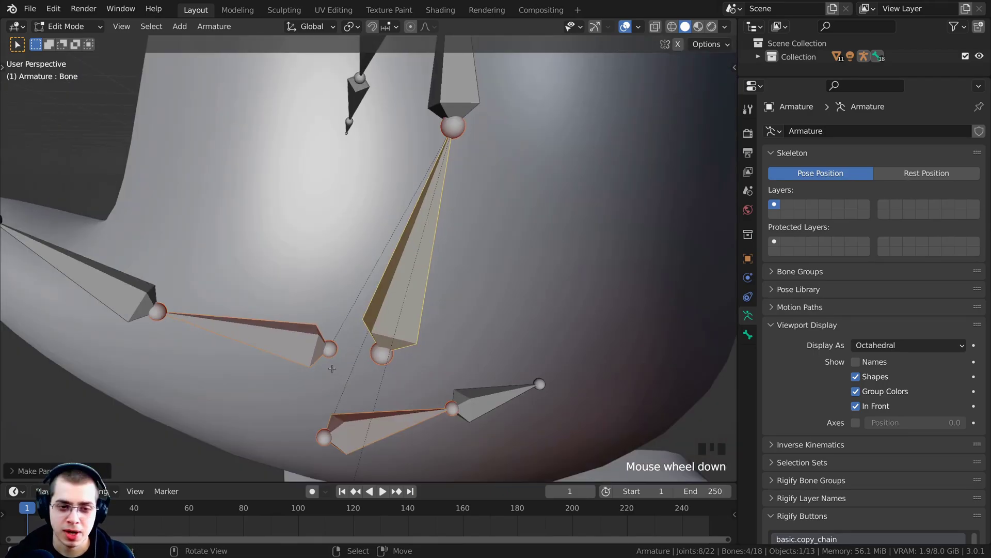
Select the tail's base bone and the lower spine bone alternately to examine the relationship lines linking them
right_click(266, 353)
right_click(391, 303)
scroll(321, 228, "up", 3)
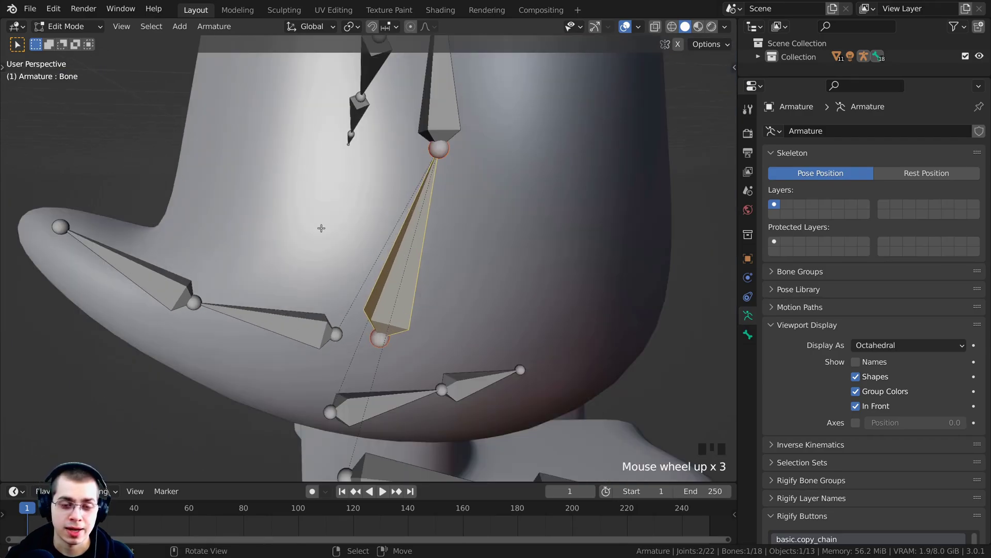
scroll(304, 306, "down", 3)
right_click(318, 298)
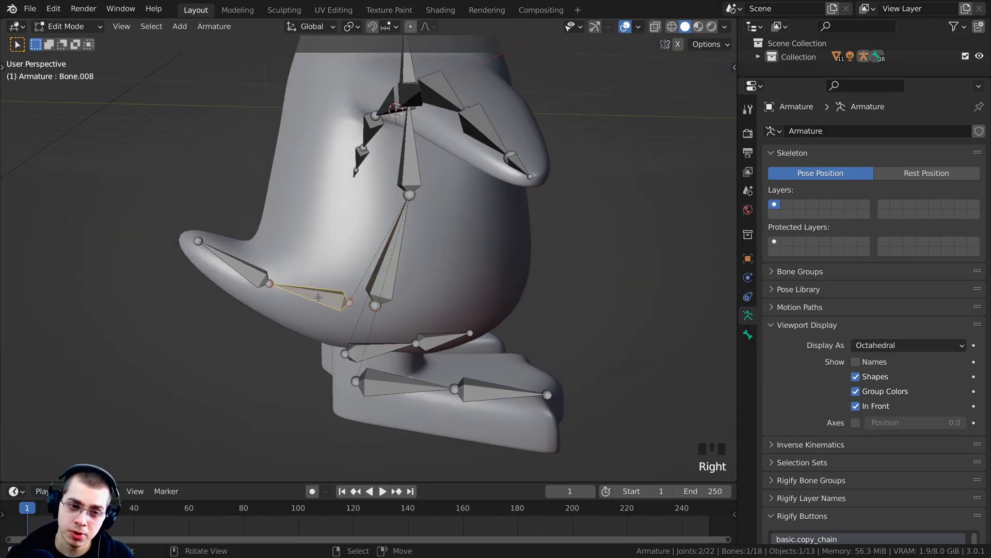
right_click(385, 258)
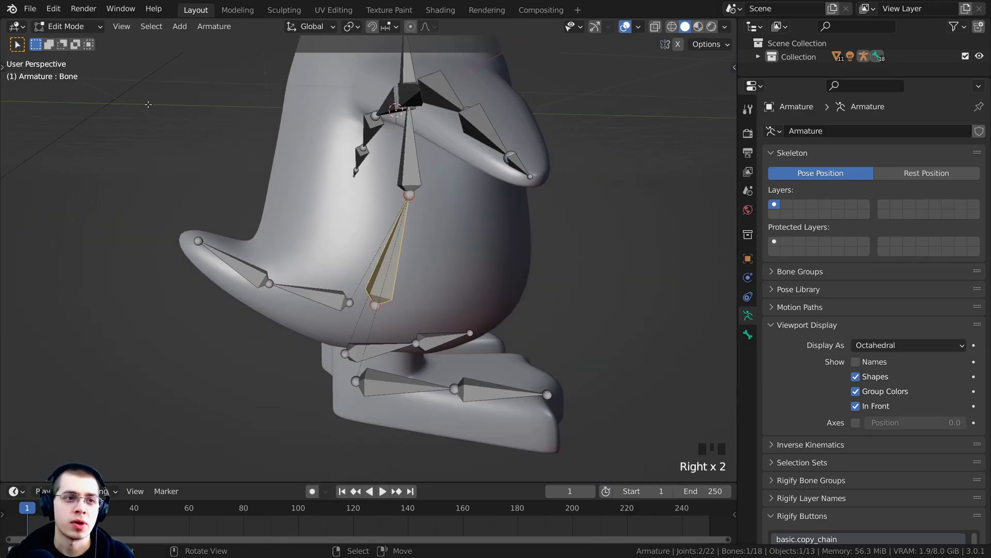
Switch the armature to Pose Mode and try rotating, moving and scaling the lower spine bone to test the new parenting
left_click(67, 27)
left_click(57, 72)
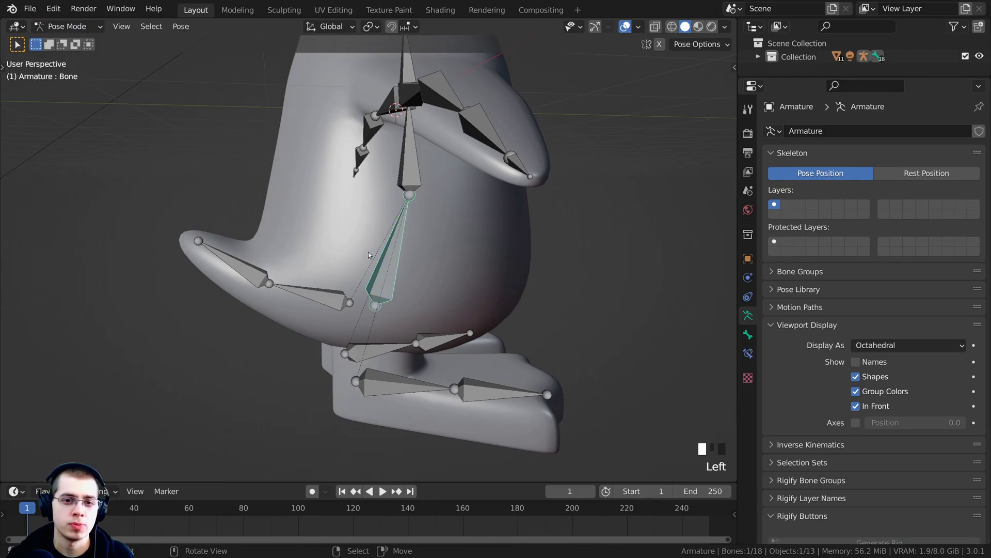
middle_click_drag(451, 267, 524, 224)
key("r")
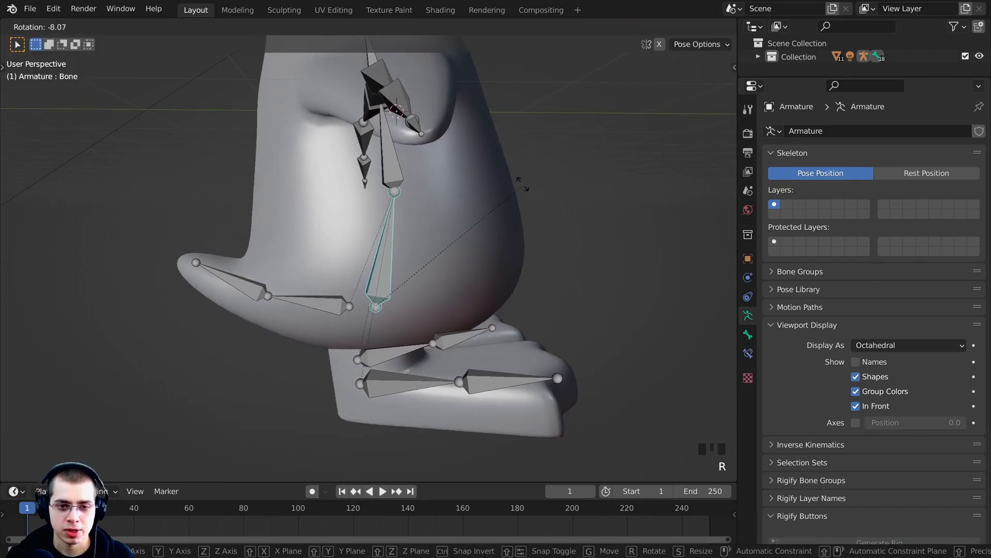
right_click(429, 300)
scroll(421, 300, "down", 3)
key("g")
right_click(467, 279)
key("s")
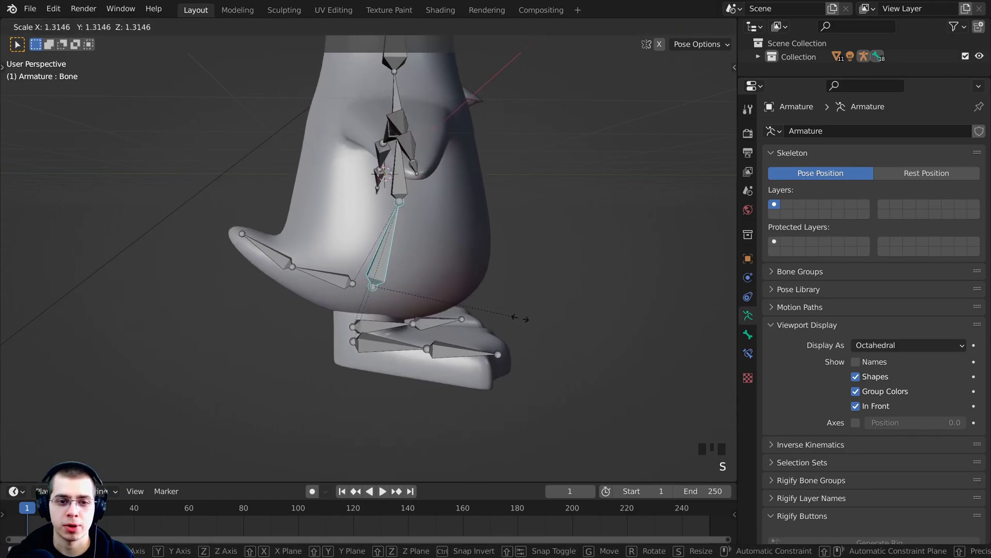
right_click(451, 287)
Select tail, foot and lower spine bones in turn, try moving the spine bone, and undo the last two changes
scroll(451, 287, "up", 4)
right_click(312, 295)
right_click(390, 371)
right_click(400, 411)
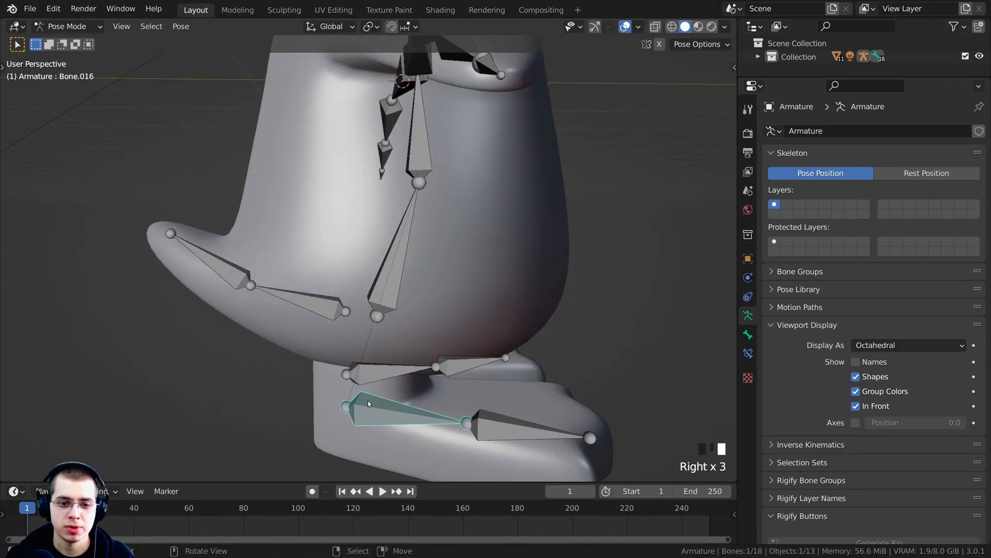
right_click(405, 281)
key("g")
right_click(418, 282)
scroll(400, 277, "down", 5)
key("ctrl+z")
key("ctrl+z")
middle_click_drag(508, 181, 461, 148)
Select all bones and clear their rotation, location and scale to reset the whole pose
key("a")
key("a")
key("a")
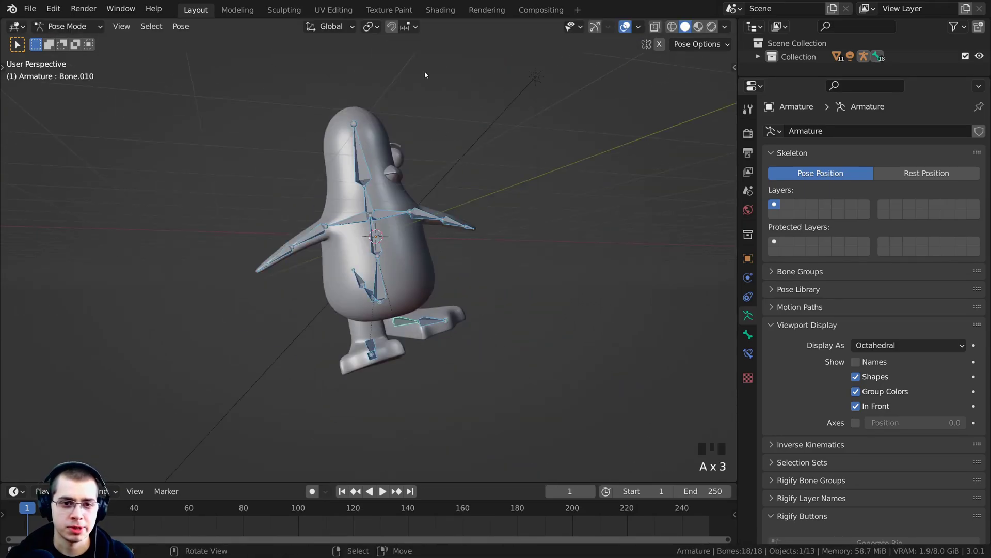
scroll(385, 94, "up", 1)
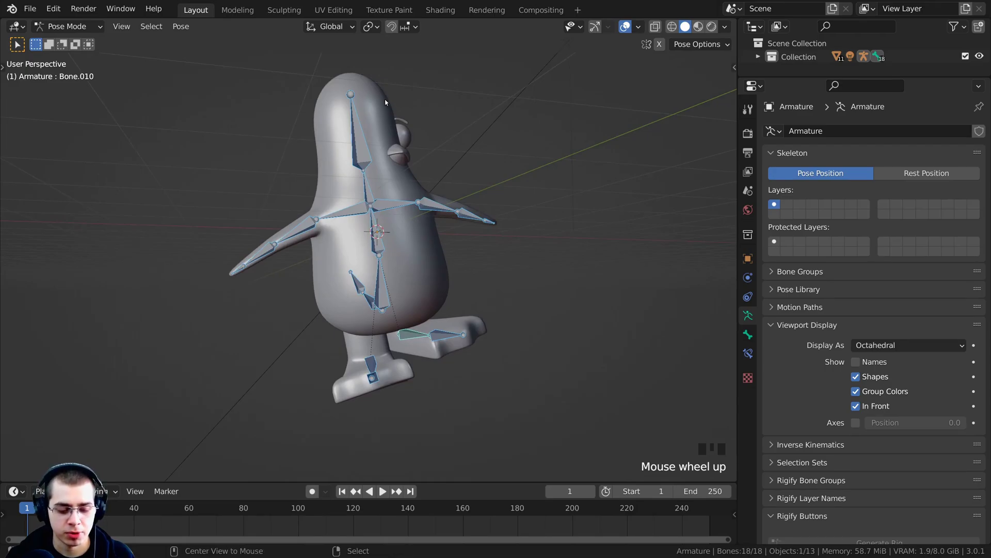
key("alt+r")
key("alt+g")
key("alt+s")
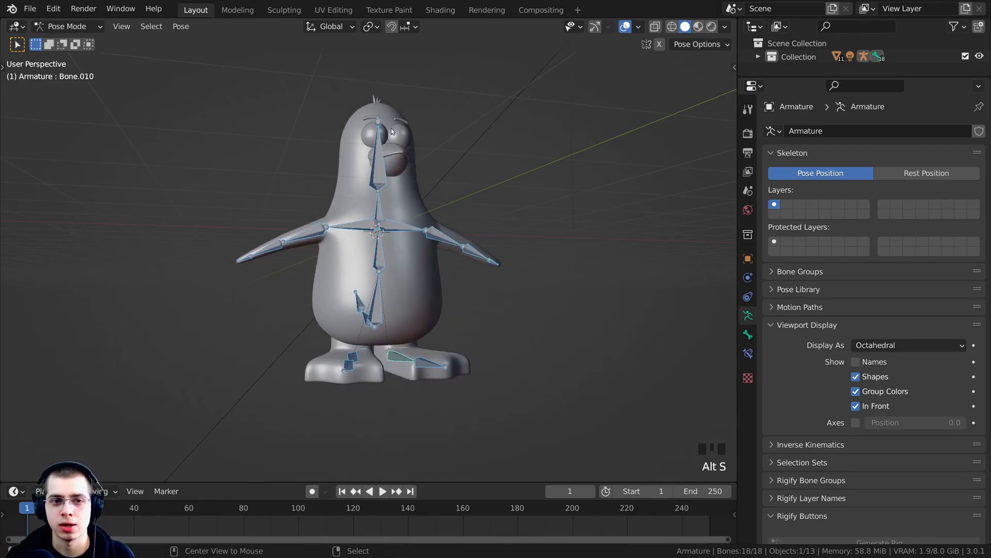
Switch the armature to Object Mode and select only the hair tuft on top of the penguin's head
middle_click_drag(391, 128, 145, 92, "shift")
left_click(73, 26)
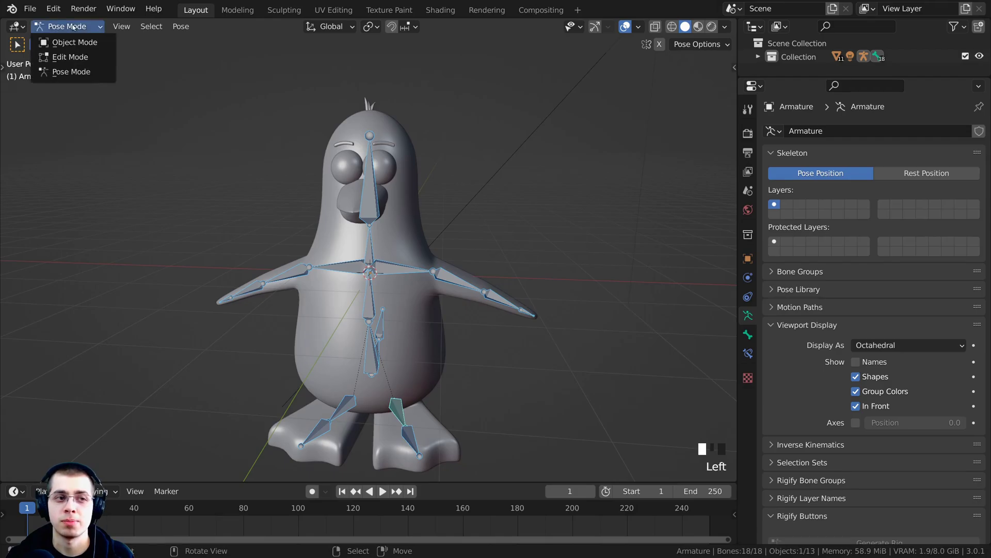
left_click(80, 44)
middle_click_drag(306, 129, 347, 174, "shift")
key("alt+a")
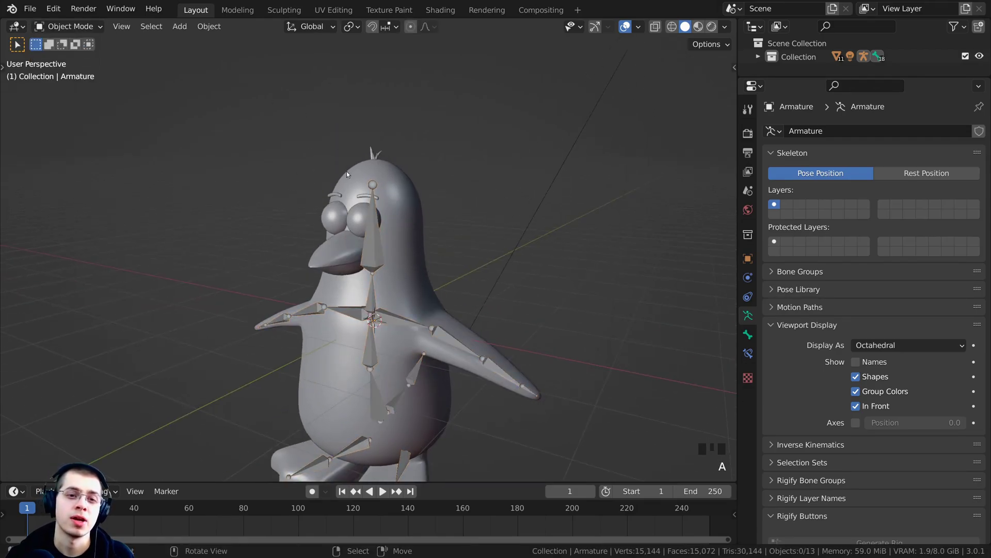
scroll(361, 238, "up", 4)
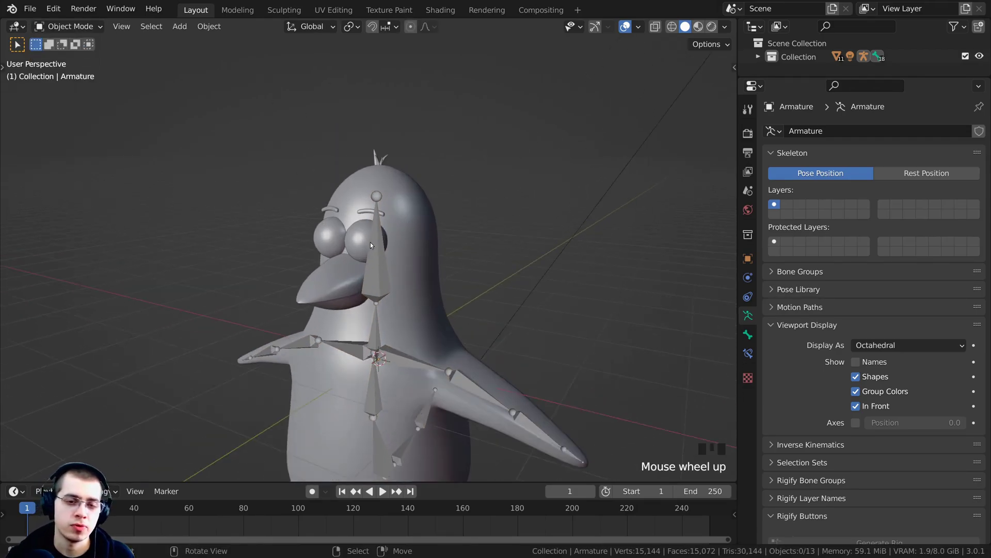
middle_click_drag(377, 179, 386, 159)
right_click(385, 159)
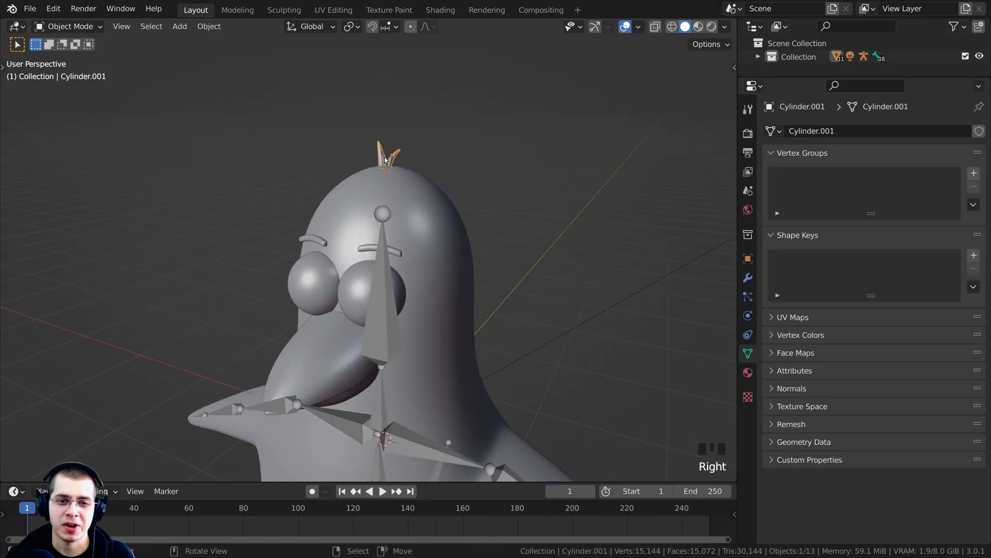
Try moving the hair tuft on its own away from the head
right_click(383, 216)
key("g")
key("g")
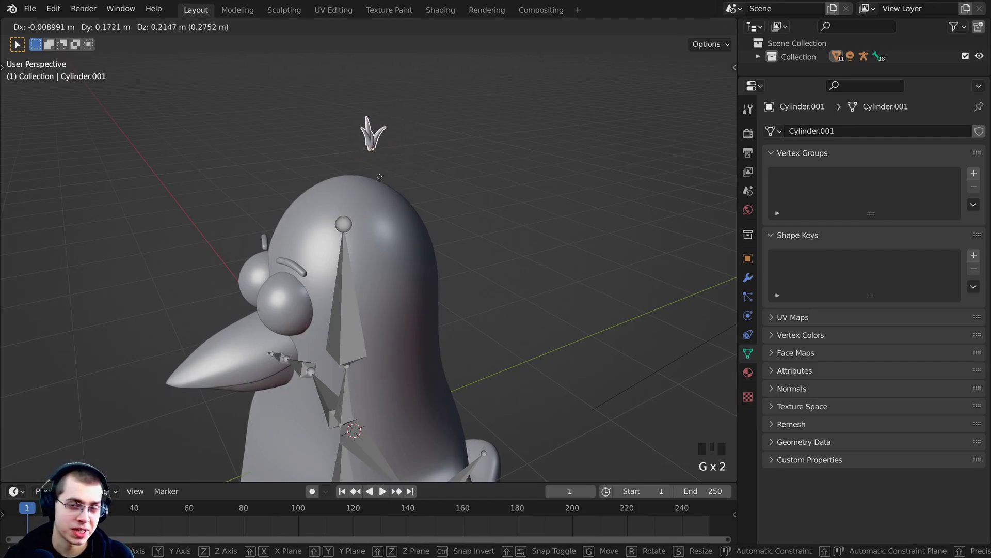
left_click(389, 155)
scroll(389, 155, "up", 2)
middle_click_drag(346, 138, 357, 199, "shift")
key("g")
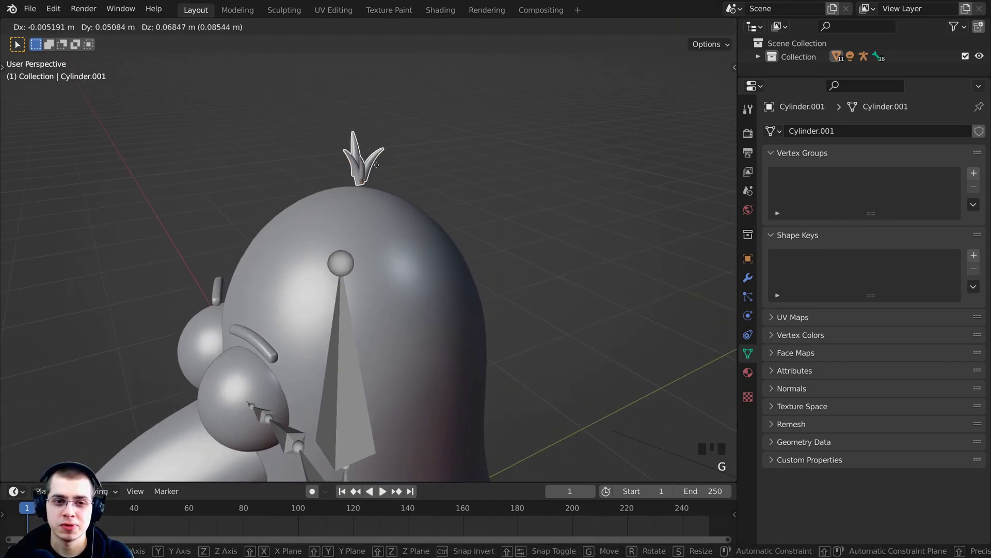
right_click(371, 173)
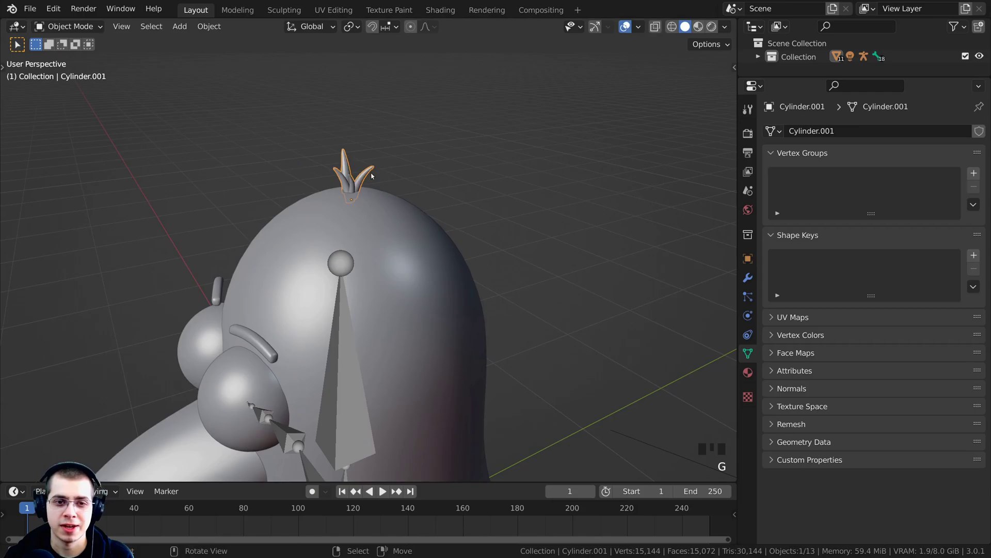
Add the armature to the selection after the hair tuft and switch it to Pose Mode
right_click(335, 356, "shift")
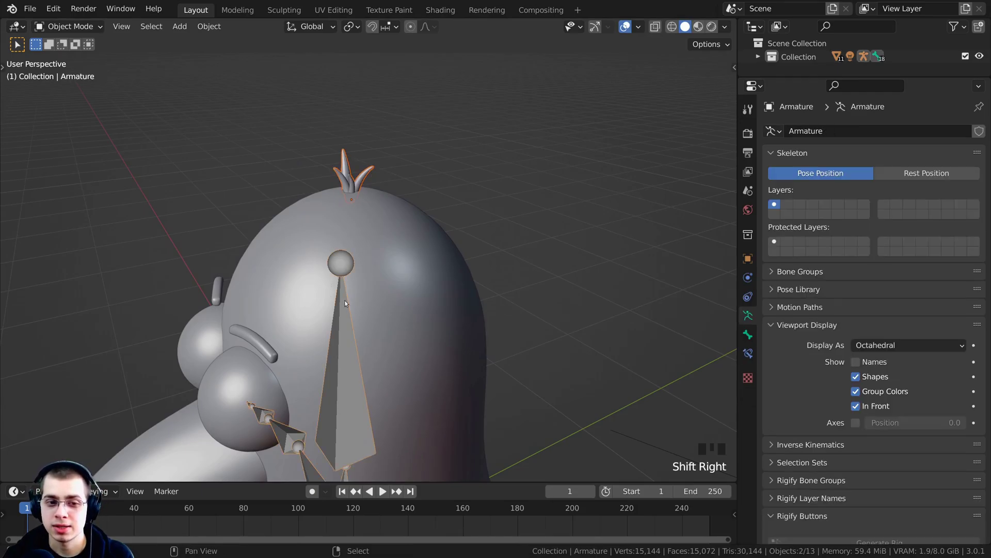
scroll(343, 305, "up", 1)
middle_click_drag(335, 311, 339, 179, "shift")
scroll(208, 174, "up", 1)
scroll(217, 130, "down", 2)
key("Tab")
key("Tab")
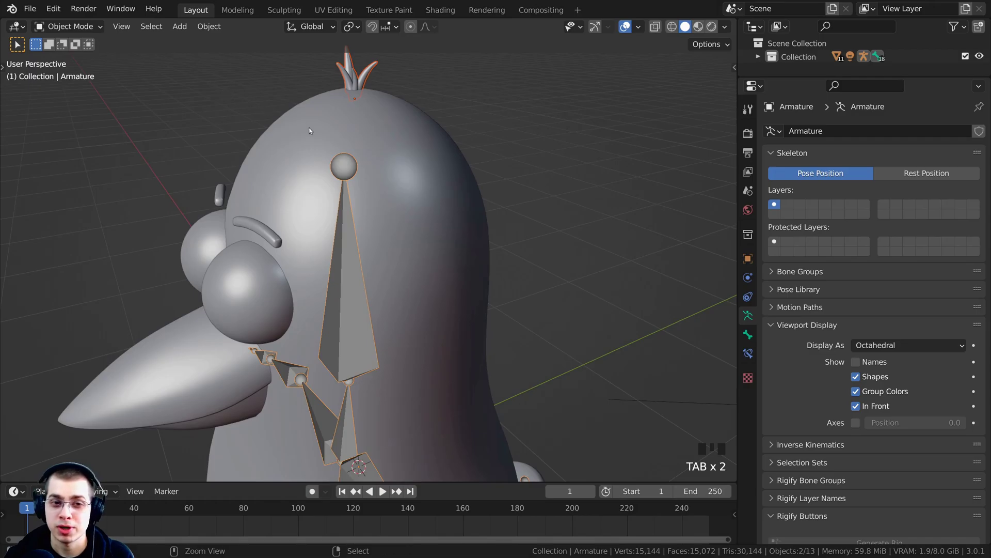
key("ctrl+Tab")
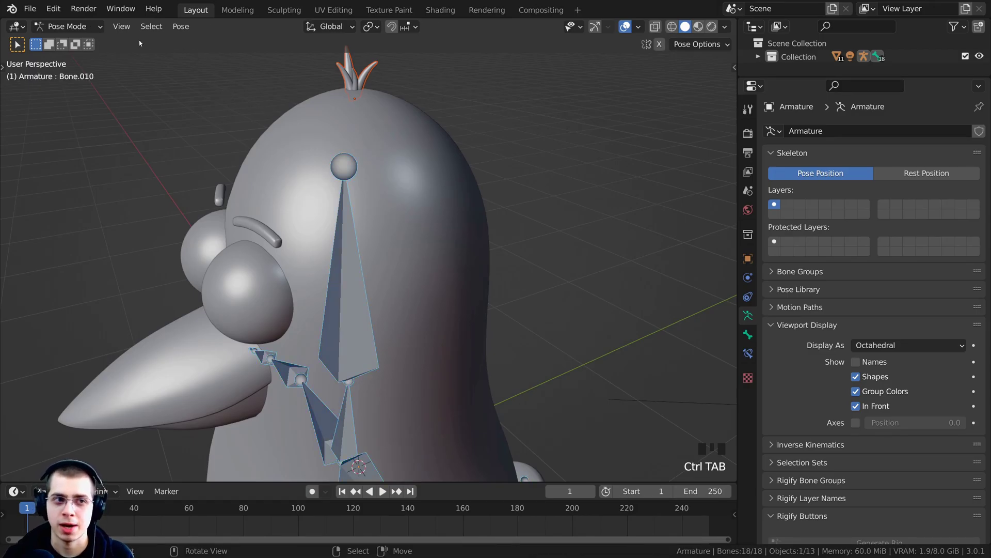
left_click(67, 27)
scroll(314, 292, "down", 3)
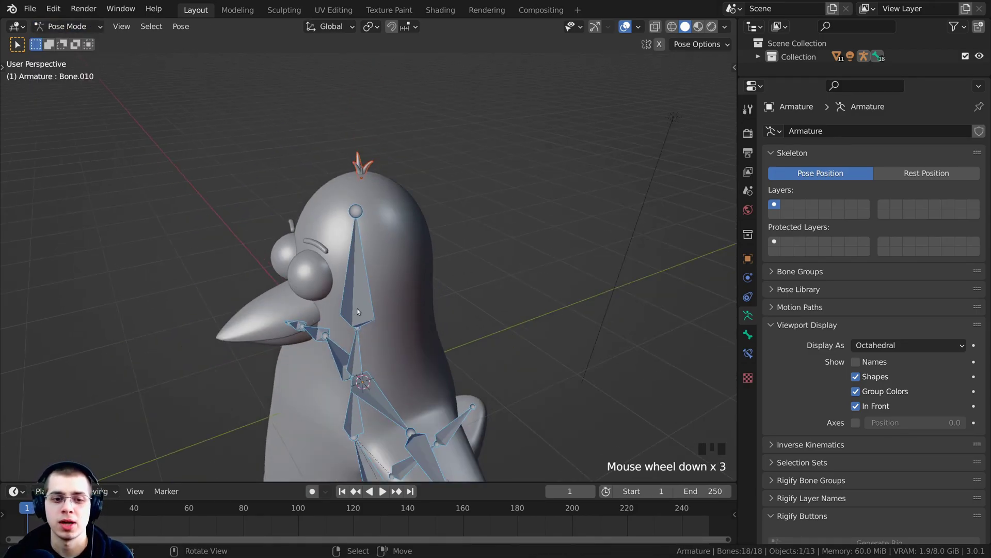
Select only the head bone and parent the hair tuft to it with the Bone option
right_click(360, 243)
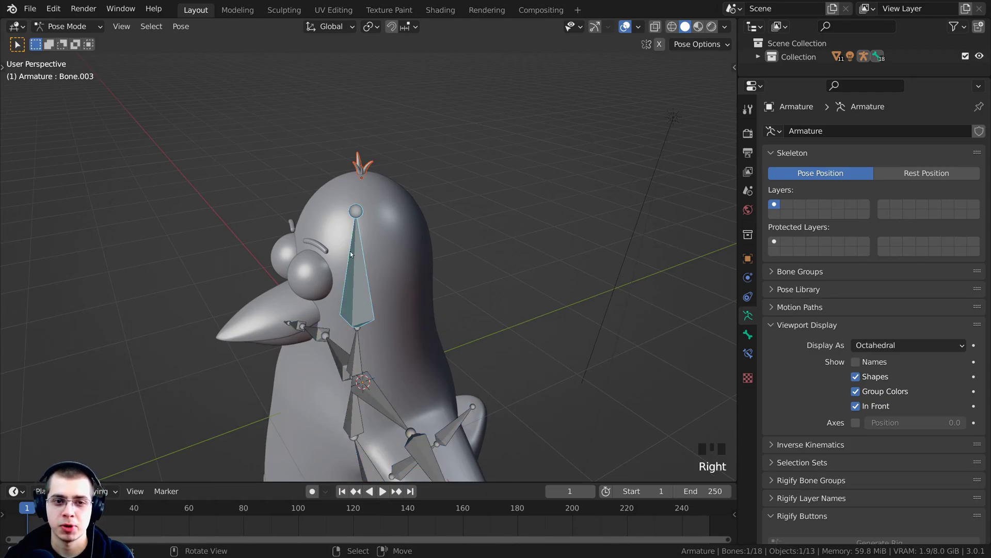
scroll(350, 255, "up", 2)
middle_click_drag(361, 264, 351, 300, "shift")
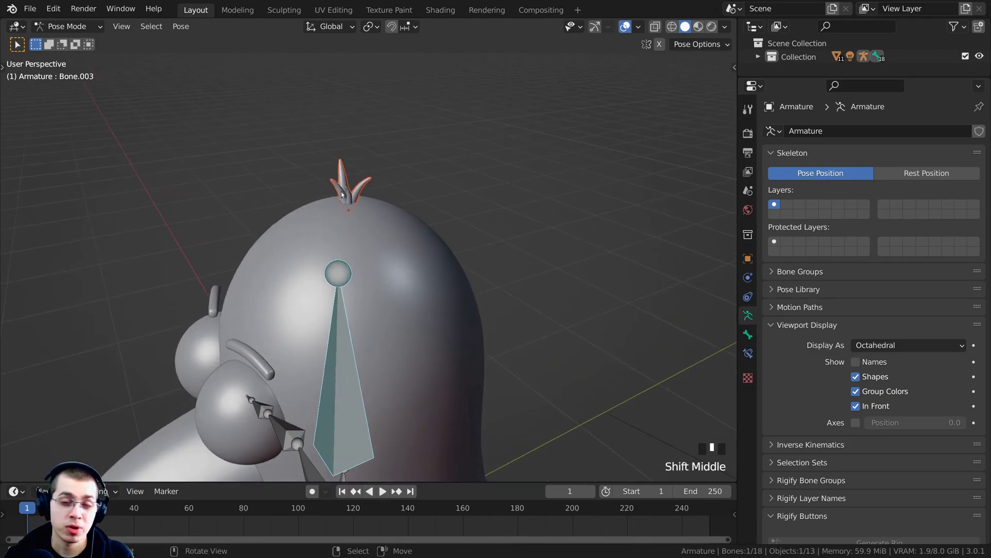
middle_click_drag(346, 182, 345, 238, "shift")
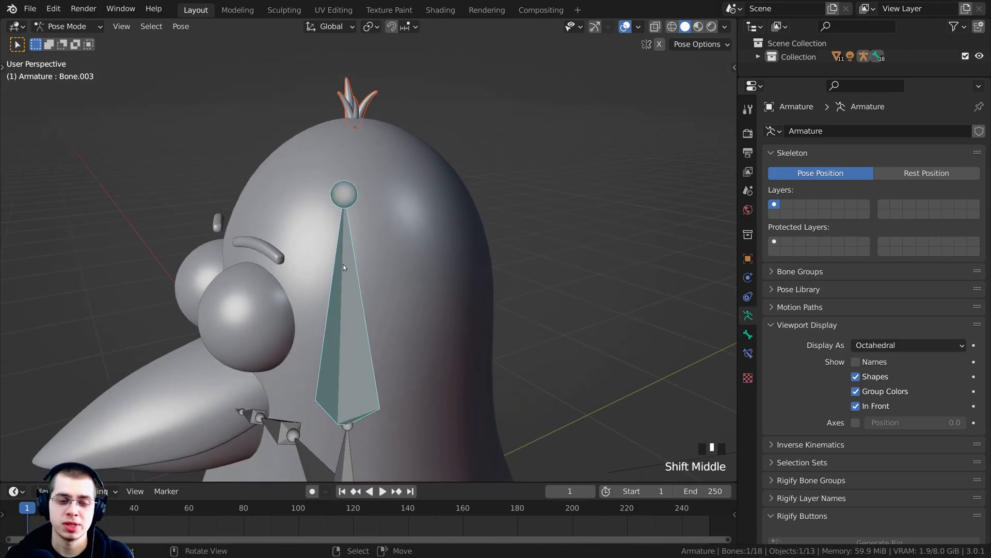
key("ctrl+p")
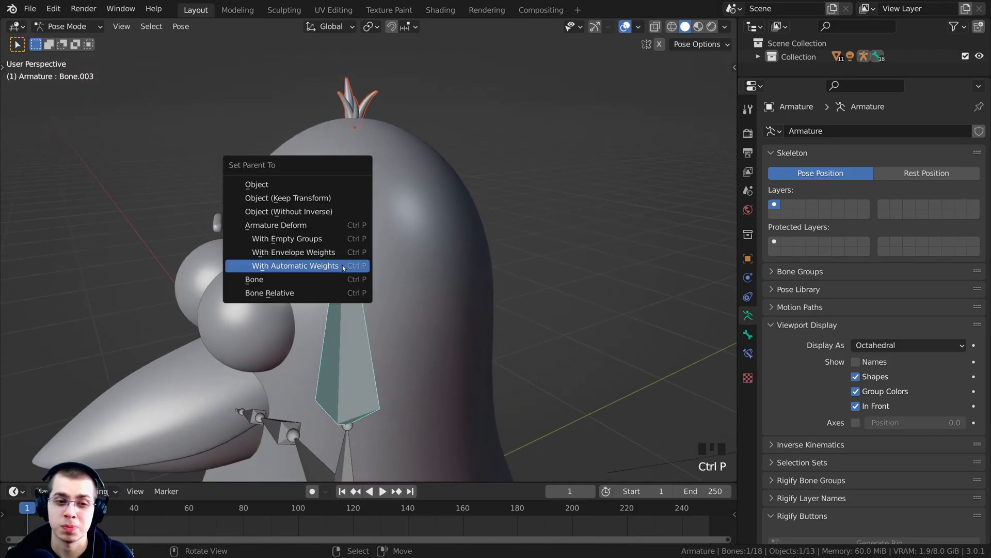
left_click(272, 280)
Try rotating the head bone to check how the hair tuft follows it
scroll(343, 311, "down", 4)
middle_click_drag(343, 312, 320, 279)
key("r")
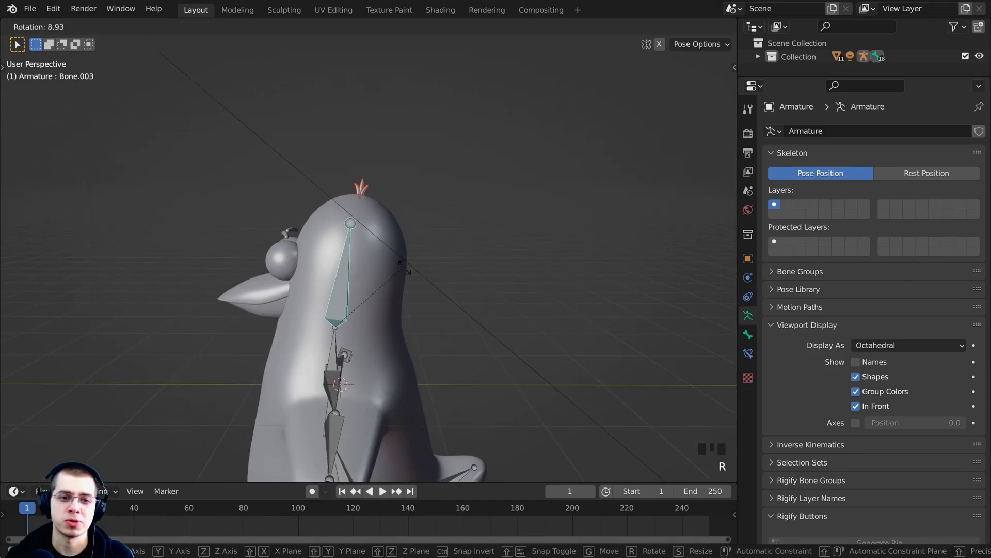
right_click(388, 207)
key("r")
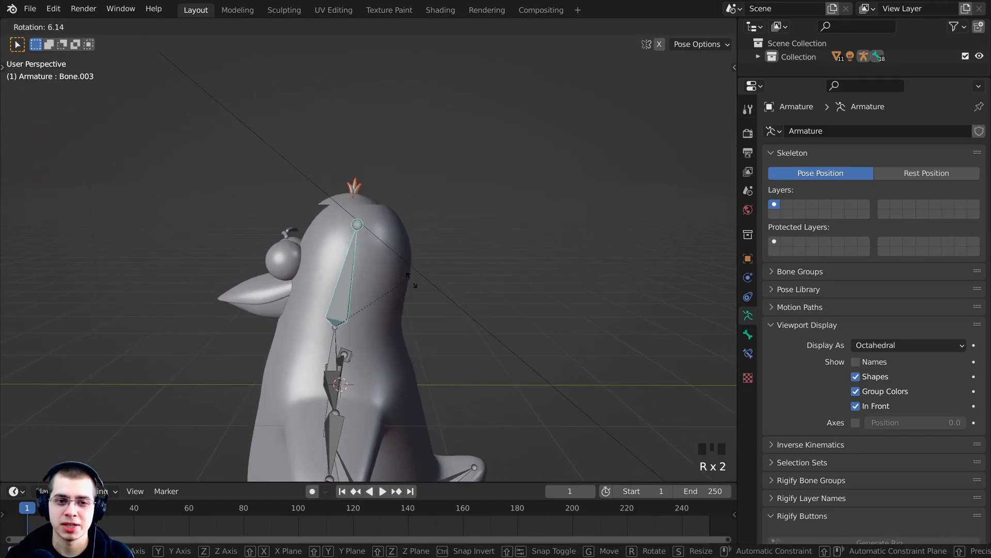
key("Escape")
Clear the selection in Object Mode, reselect only the armature, and put it back into Pose Mode
left_click(87, 28)
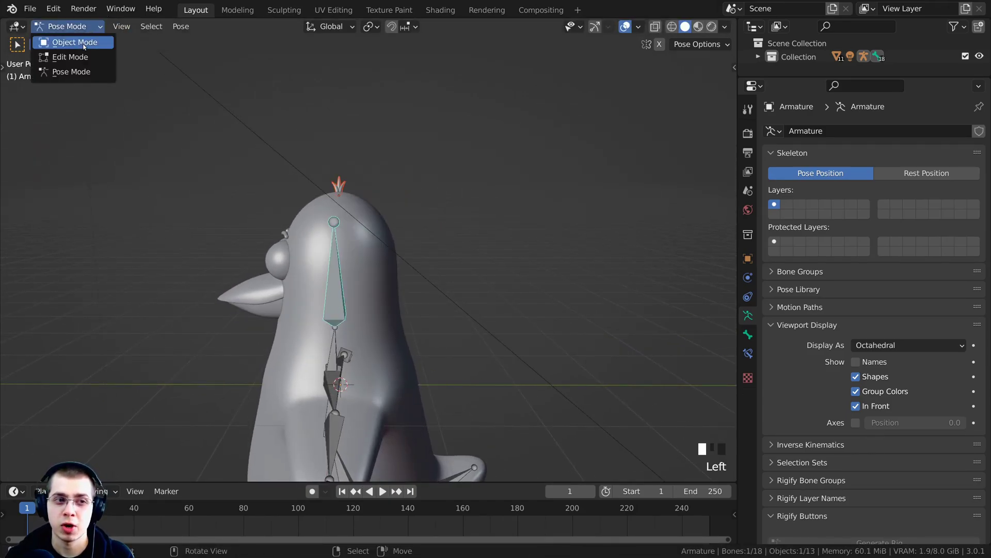
left_click(72, 42)
key("alt+a")
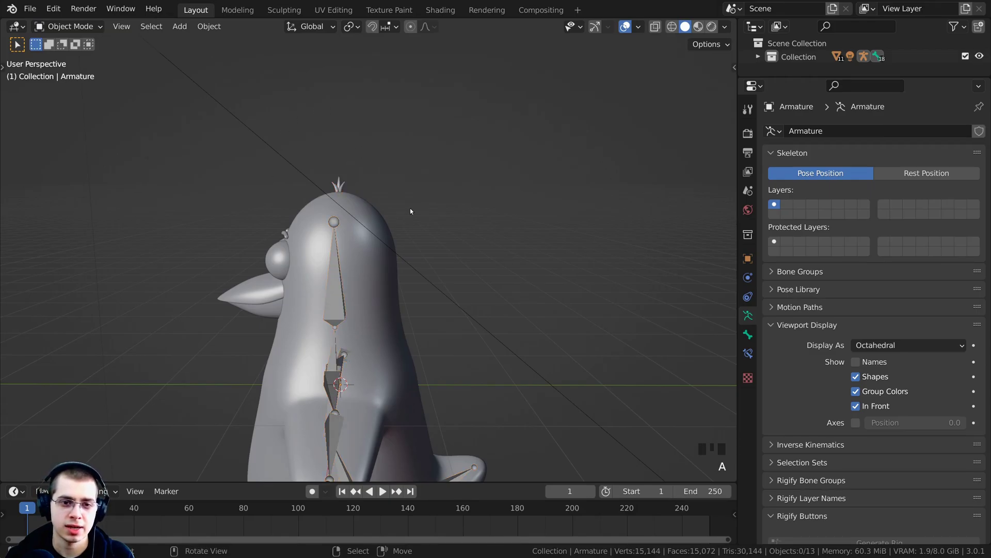
right_click(323, 314)
middle_click_drag(322, 314, 392, 258)
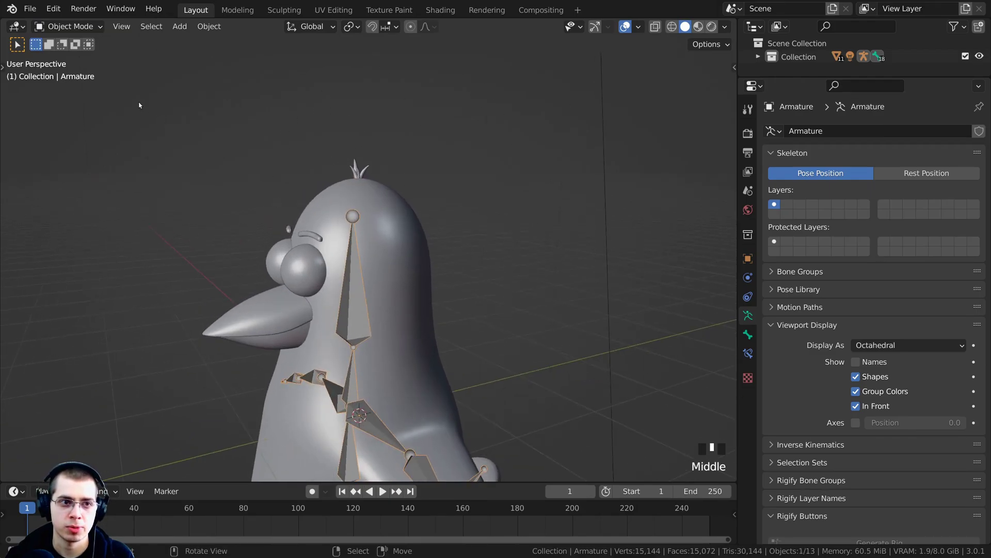
left_click(71, 26)
left_click(72, 68)
Try rotating the head bone repeatedly, including freely with trackball rotation, to check the hair tuft from several angles
middle_click_drag(303, 231, 433, 238)
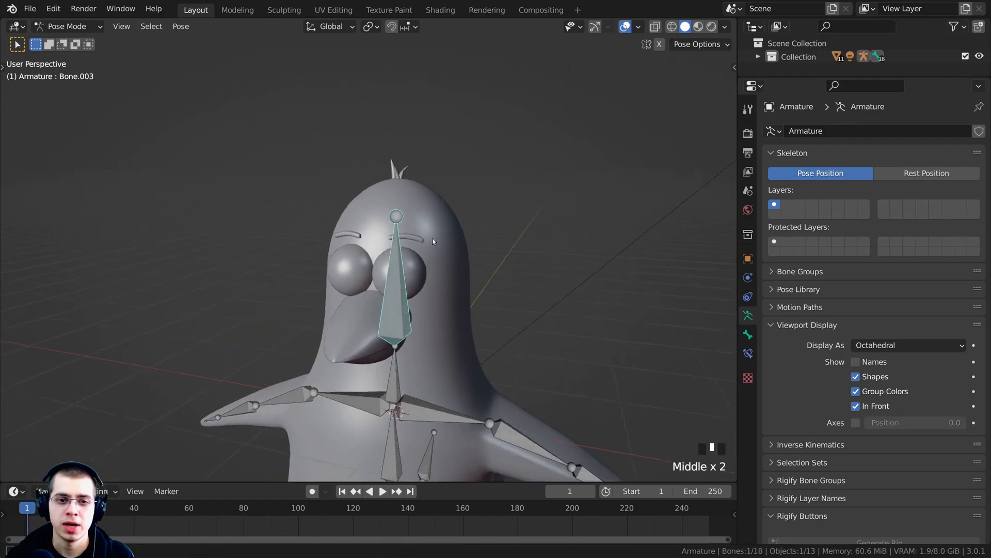
key("r")
middle_click_drag(555, 259, 485, 309)
right_click(486, 310)
scroll(405, 305, "down", 2)
key("r")
key("r")
middle_click_drag(405, 306, 513, 257)
right_click(463, 230)
key("r")
right_click(458, 226)
scroll(458, 230, "down", 5)
scroll(514, 257, "up", 2)
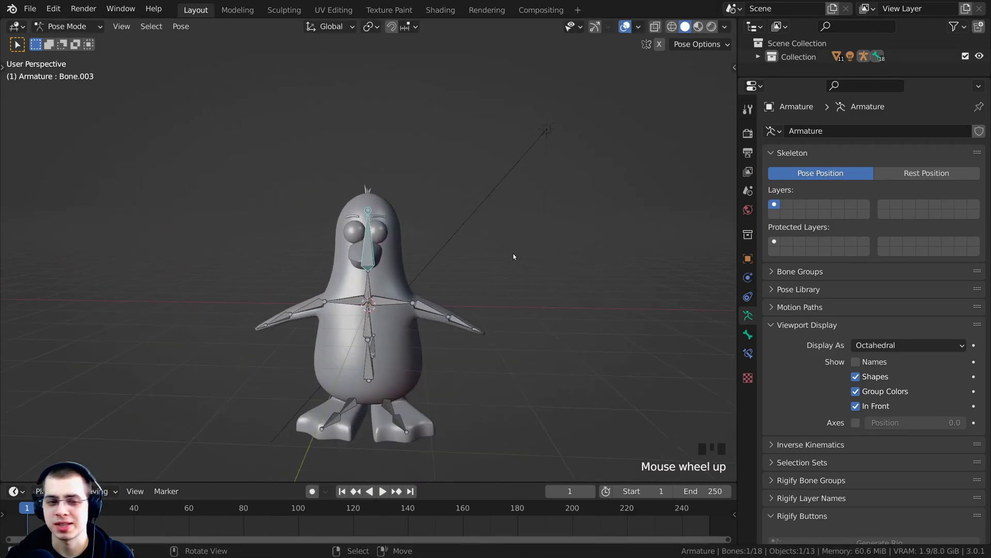
Return the armature to Object Mode with nothing selected and save the file
middle_click_drag(380, 225, 353, 213, "shift")
scroll(354, 213, "up", 2)
left_click(67, 26)
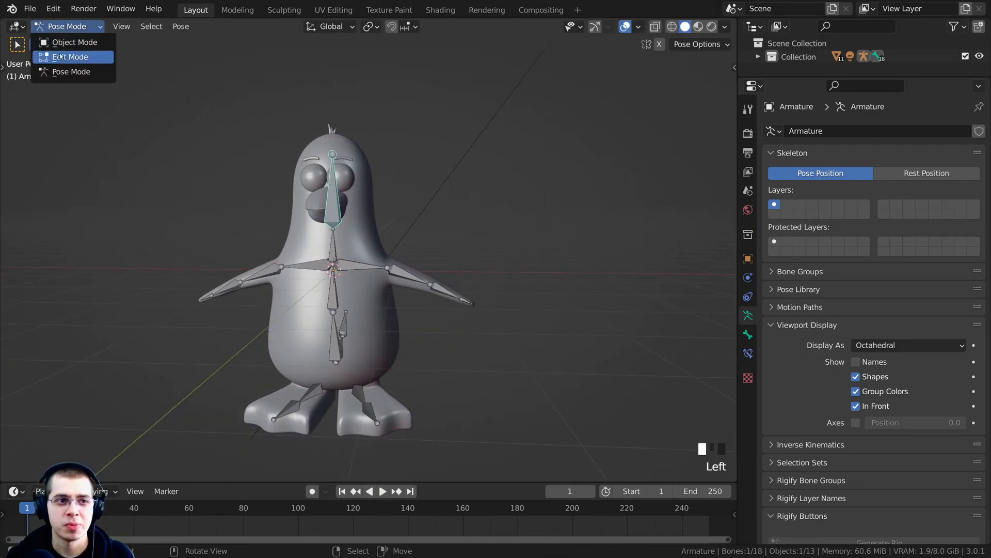
left_click(67, 42)
middle_click_drag(329, 127, 393, 133, "shift")
key("a")
key("a")
key("ctrl+s")
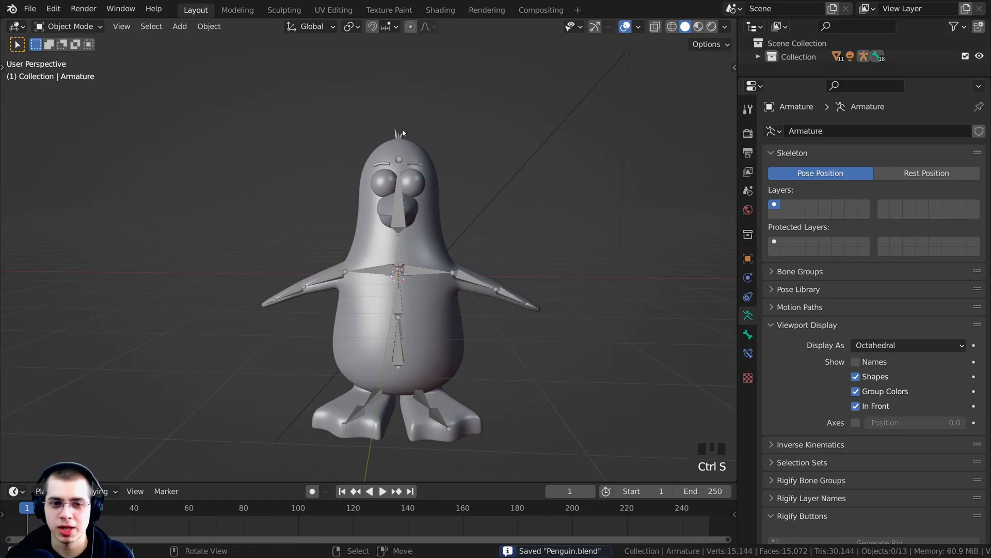
Switch the viewport shading to Material Preview to show the penguin's colours
key("z")
left_click(407, 230)
middle_click_drag(403, 321, 376, 280)
scroll(376, 280, "down", 1)
scroll(375, 279, "up", 2)
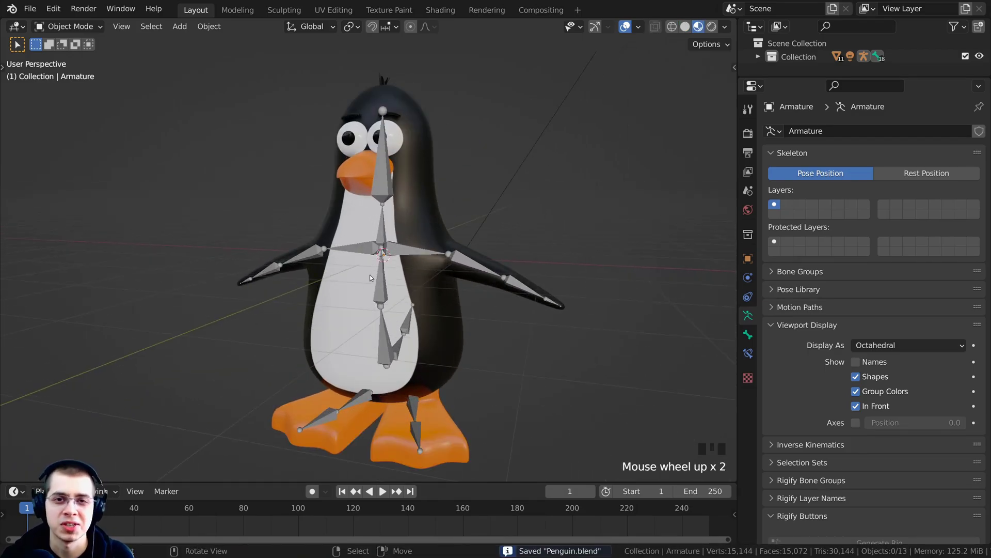
middle_click_drag(370, 275, 375, 262, "shift")
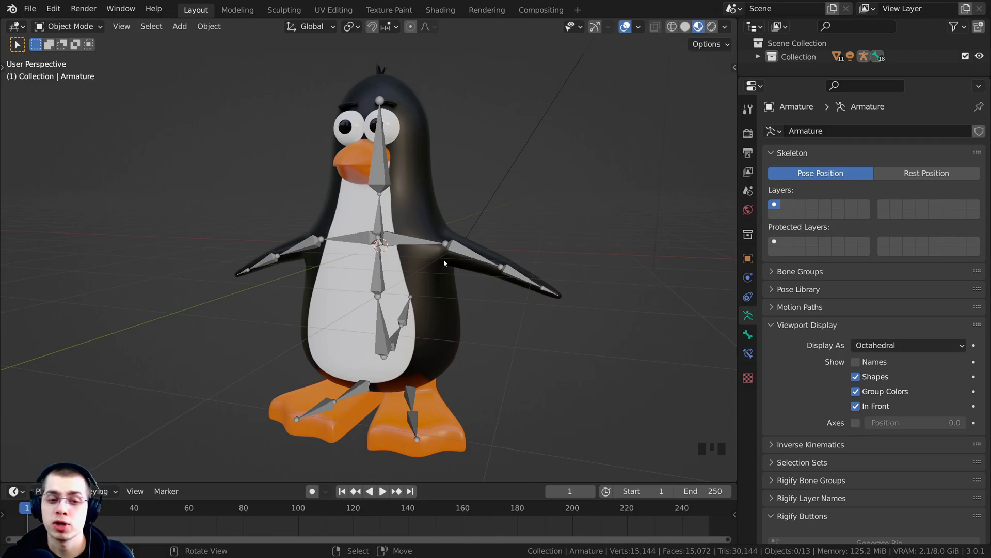
scroll(452, 268, "up", 5)
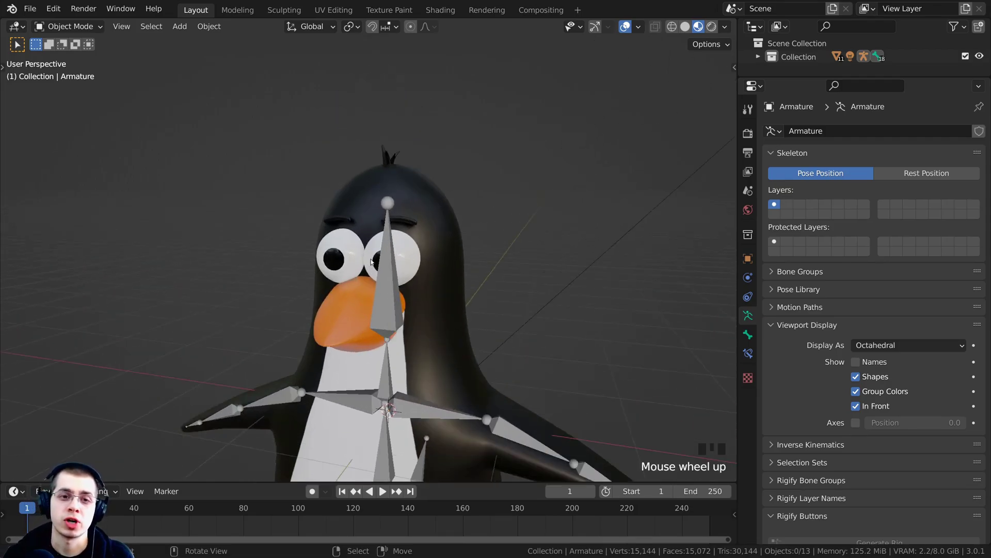
scroll(447, 319, "up", 1)
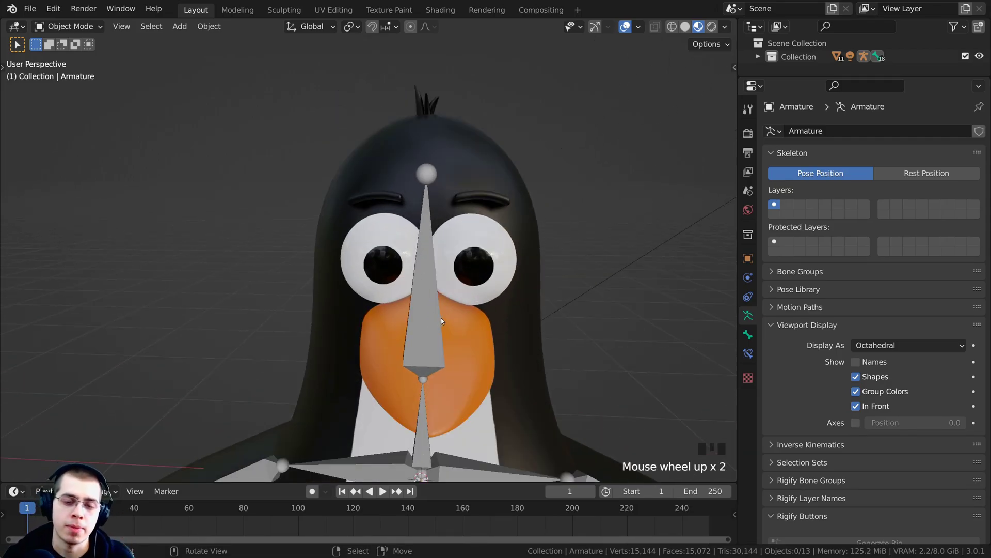
scroll(451, 214, "up", 1)
scroll(475, 291, "down", 2)
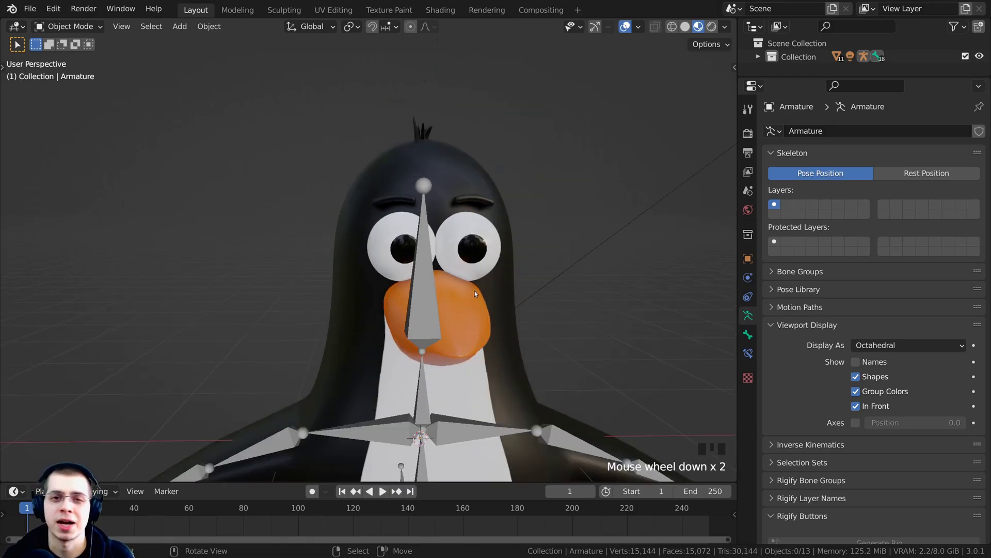
middle_click_drag(476, 290, 428, 219, "shift")
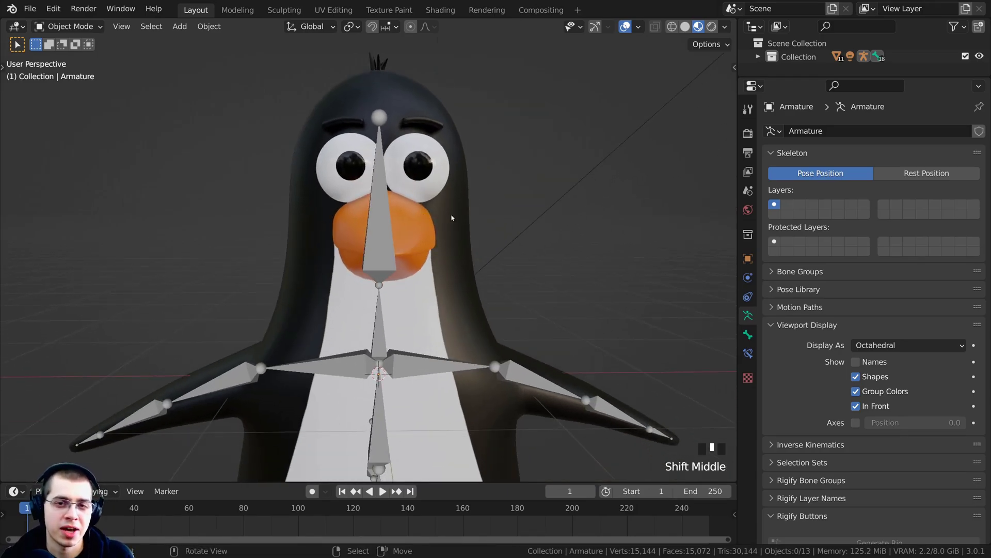